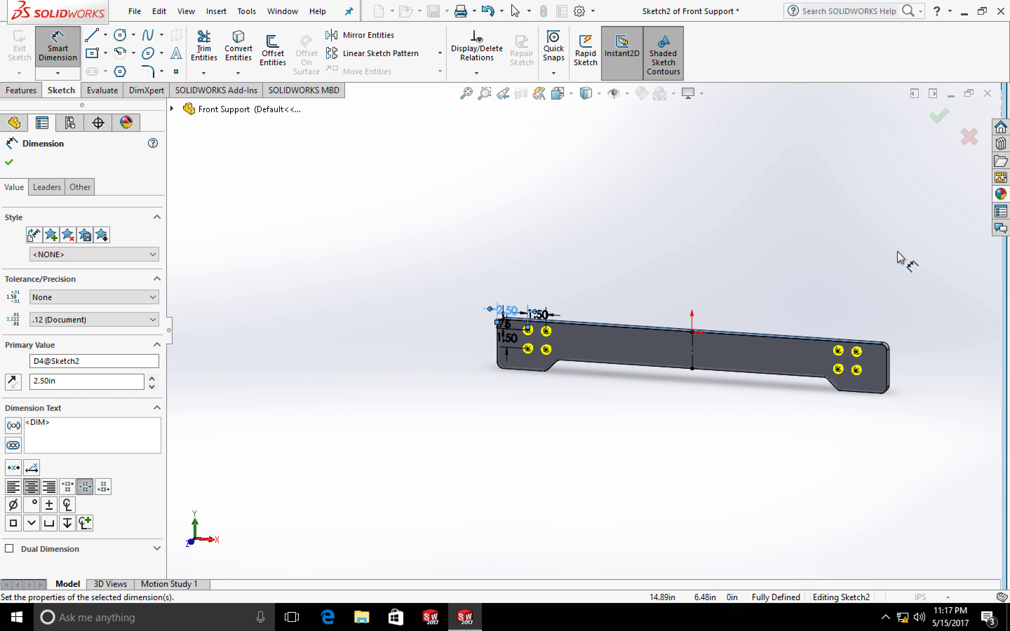
Finish positioning the counterbored holes on the front support and save the part.
click(937, 120)
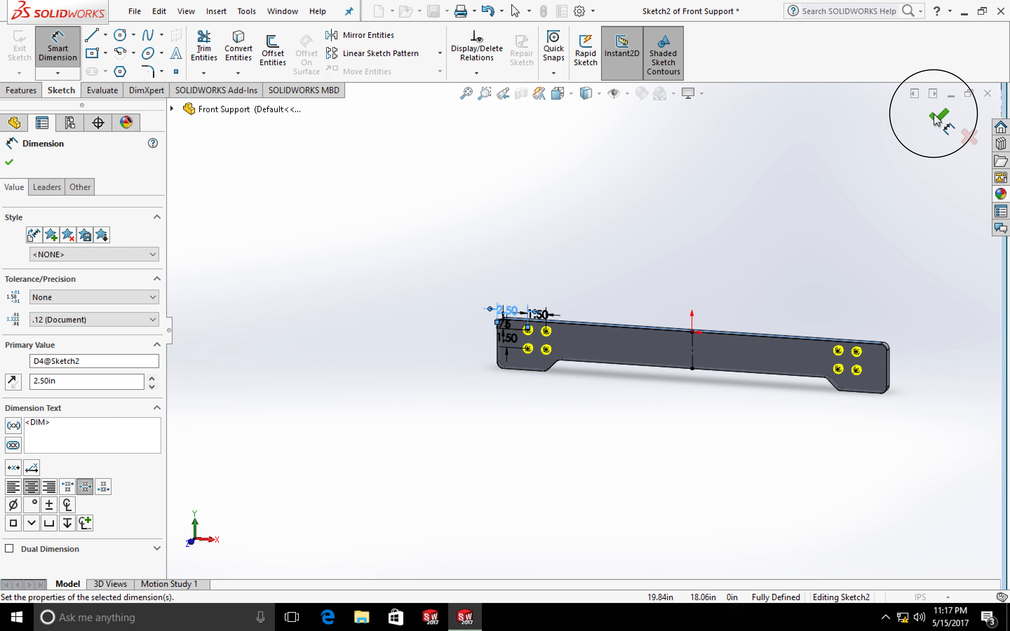
click(937, 120)
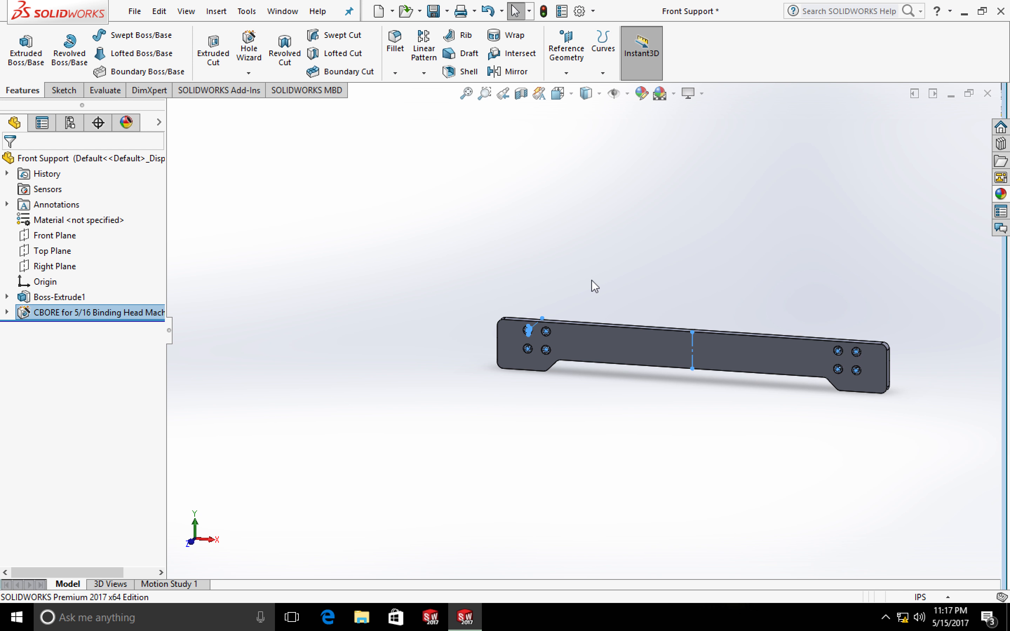
mouse_move(521, 273)
middle_down()
mouse_move(507, 270)
mouse_move(517, 269)
middle_up()
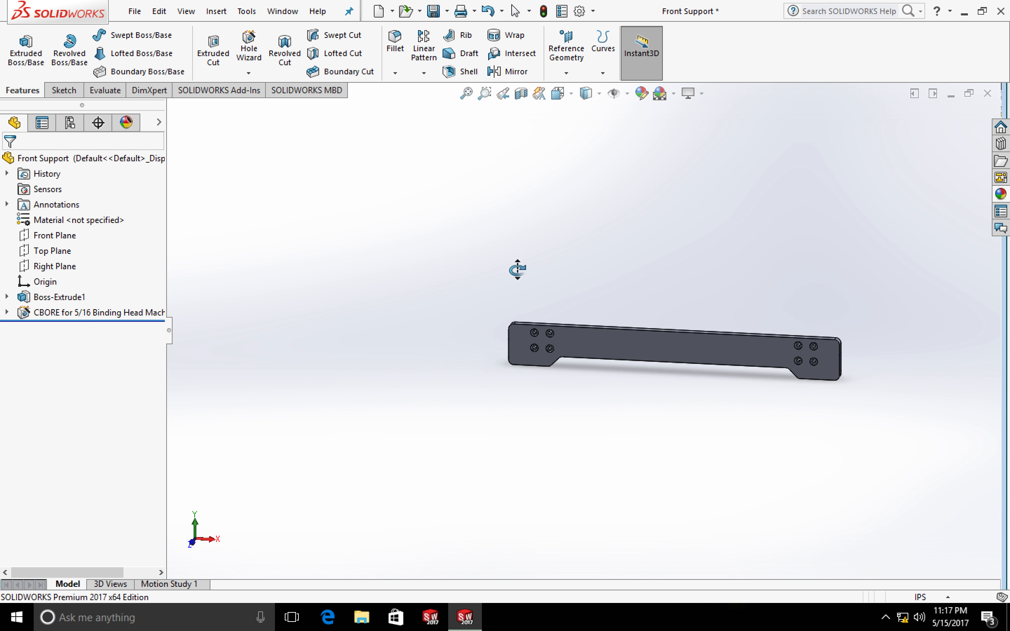
mouse_move(483, 309)
middle_down()
mouse_move(580, 332)
mouse_move(669, 302)
mouse_move(573, 311)
mouse_move(477, 298)
middle_up()
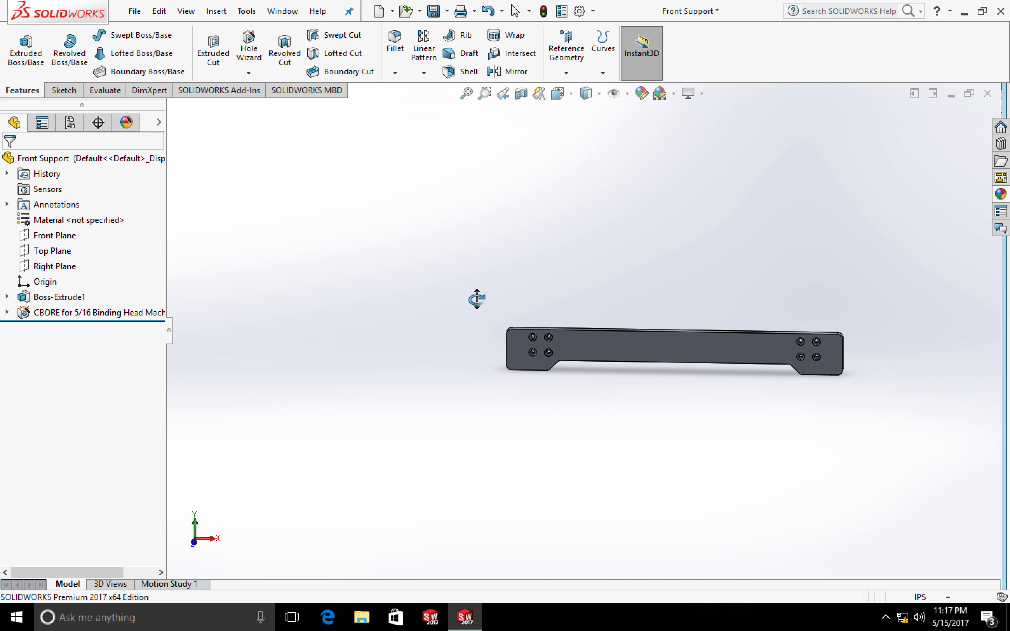
click(134, 12)
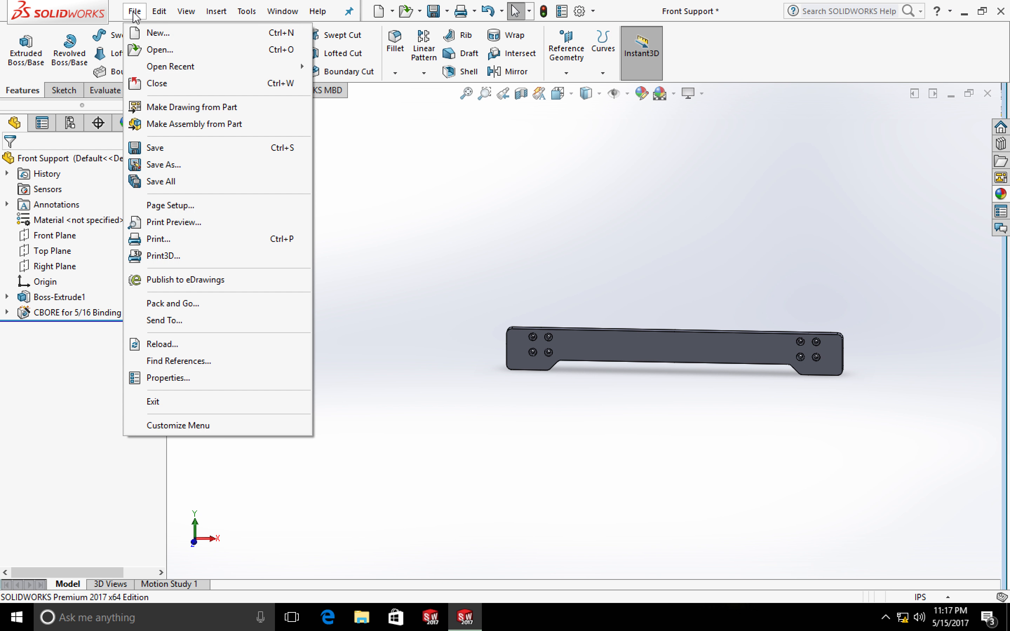
click(162, 148)
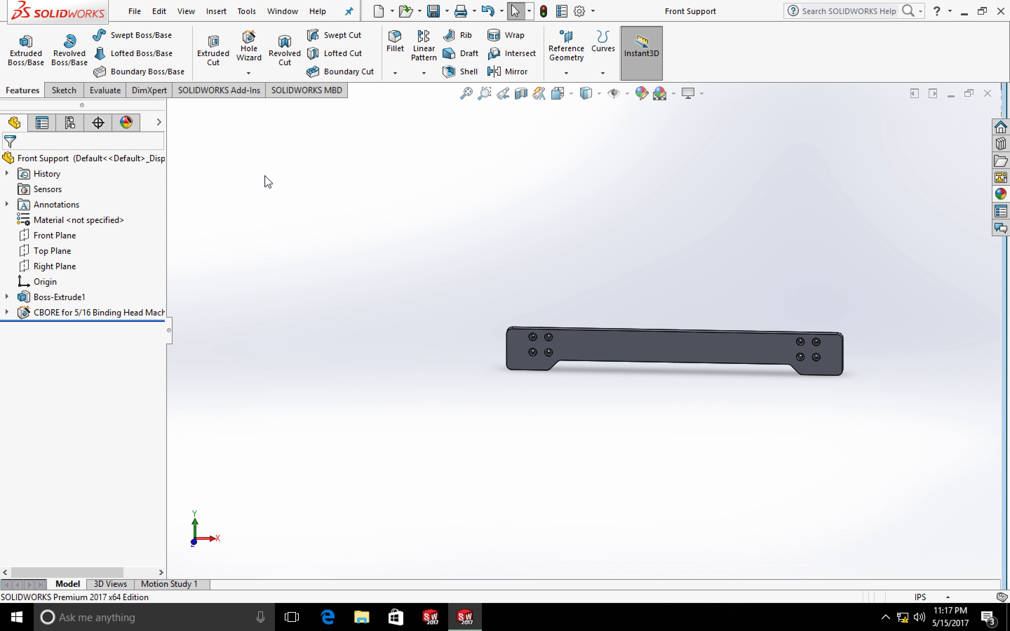
Examine the profile drawing and specifications of the 3030-S T-slotted profile on the 80/20 product page.
scroll(724, 372, up, 3)
scroll(709, 371, down, 6)
scroll(399, 250, up, 2)
scroll(432, 283, down, 2)
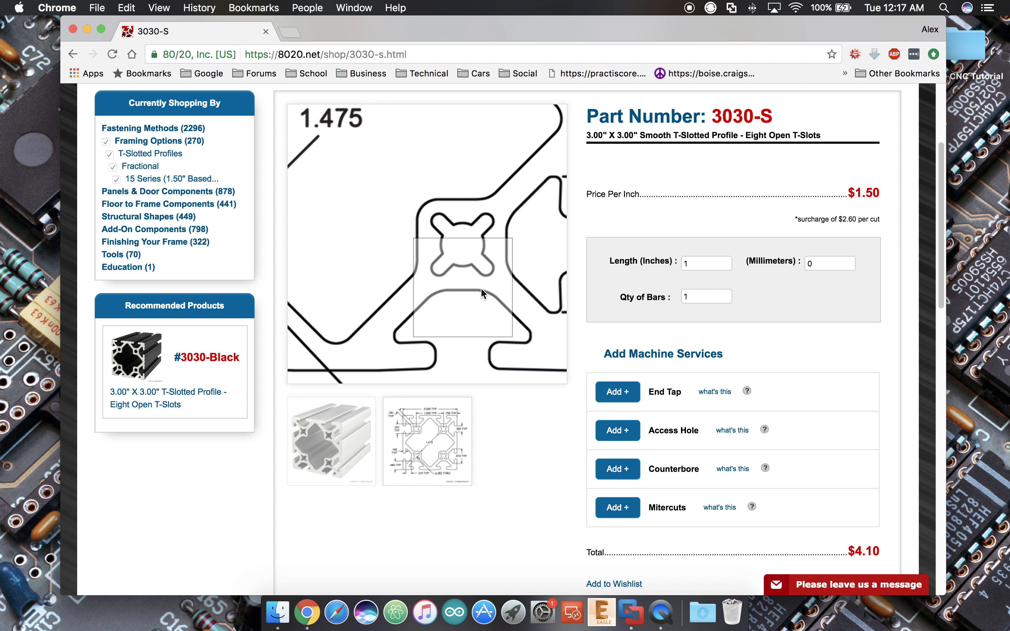
scroll(505, 447, down, 2)
scroll(504, 442, down, 6)
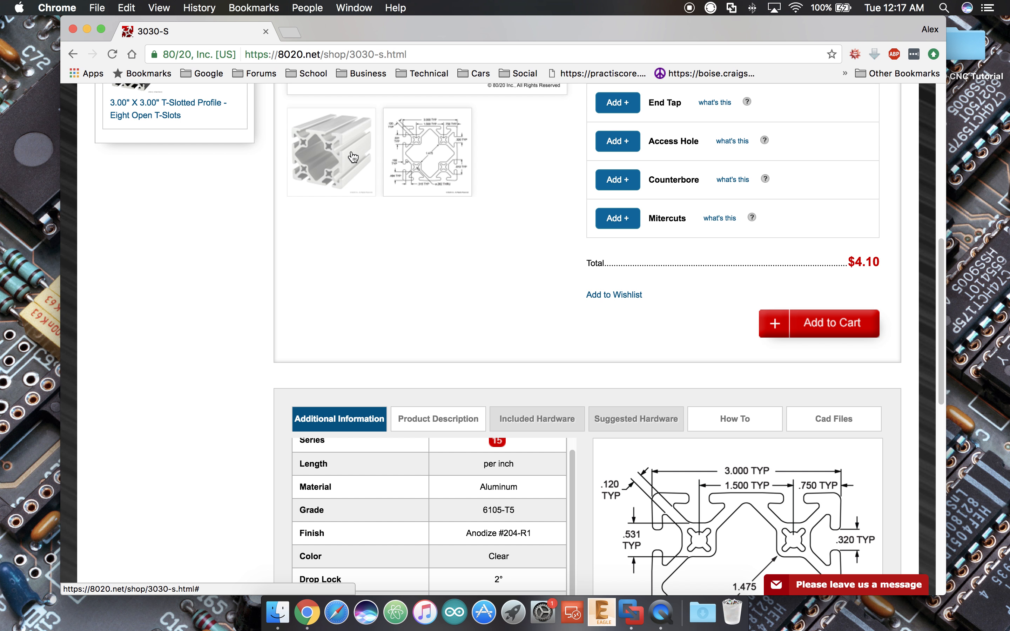
scroll(437, 287, down, 3)
scroll(437, 288, up, 6)
scroll(437, 287, up, 2)
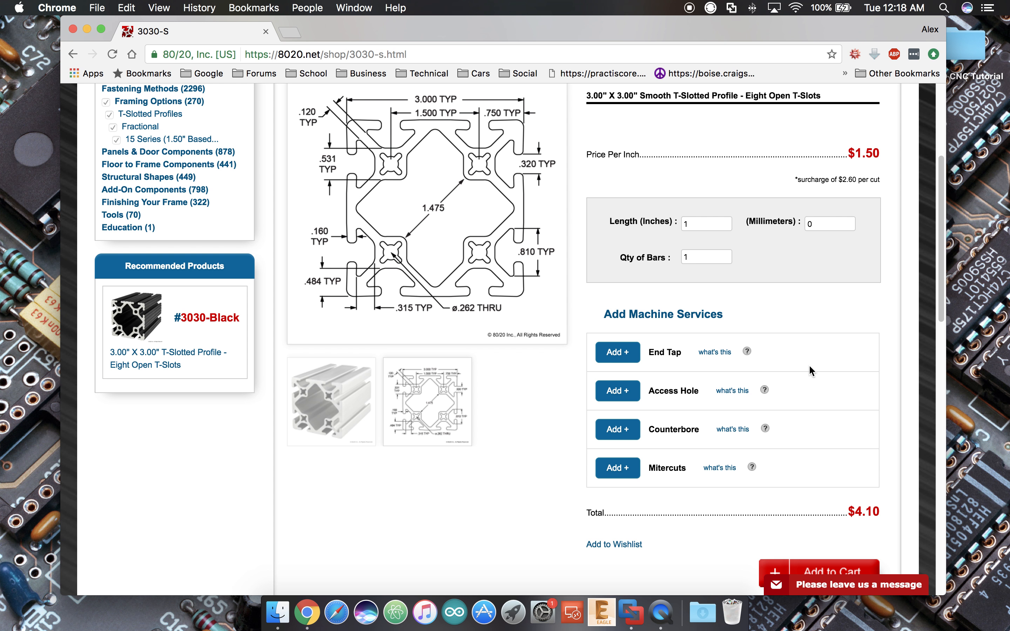
Generate the 3030-S profile's CAD files for a length of 32 inches.
drag(942, 280, 898, 372)
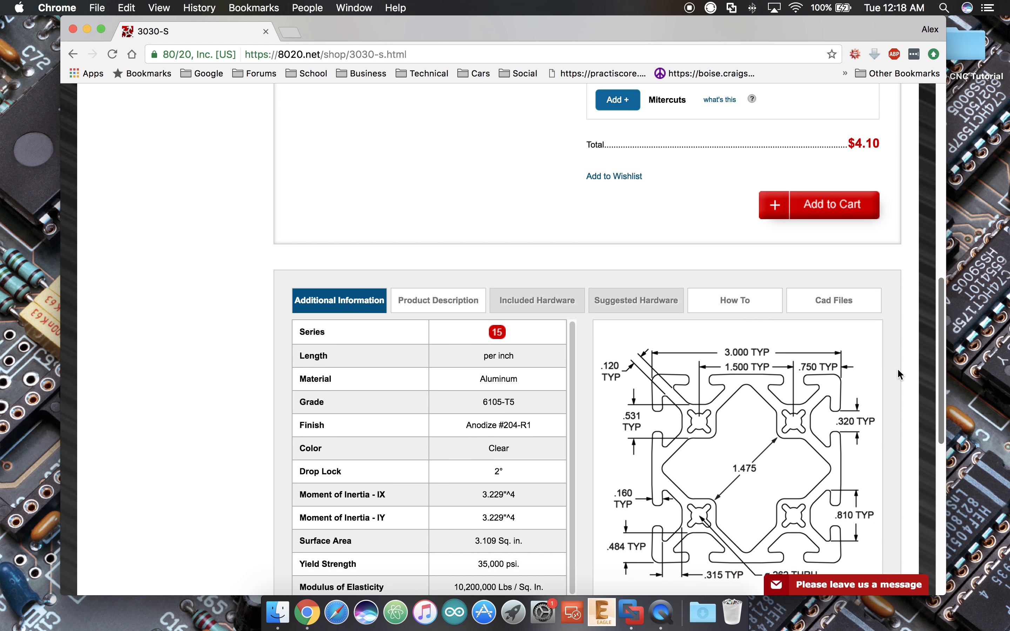
click(818, 302)
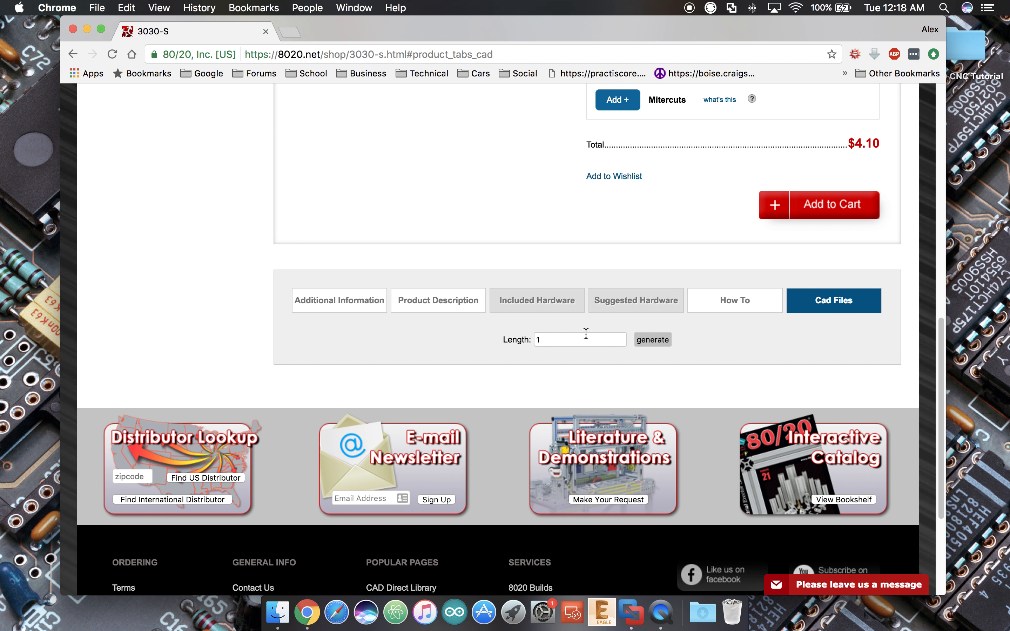
click(575, 341)
text(32)
click(654, 339)
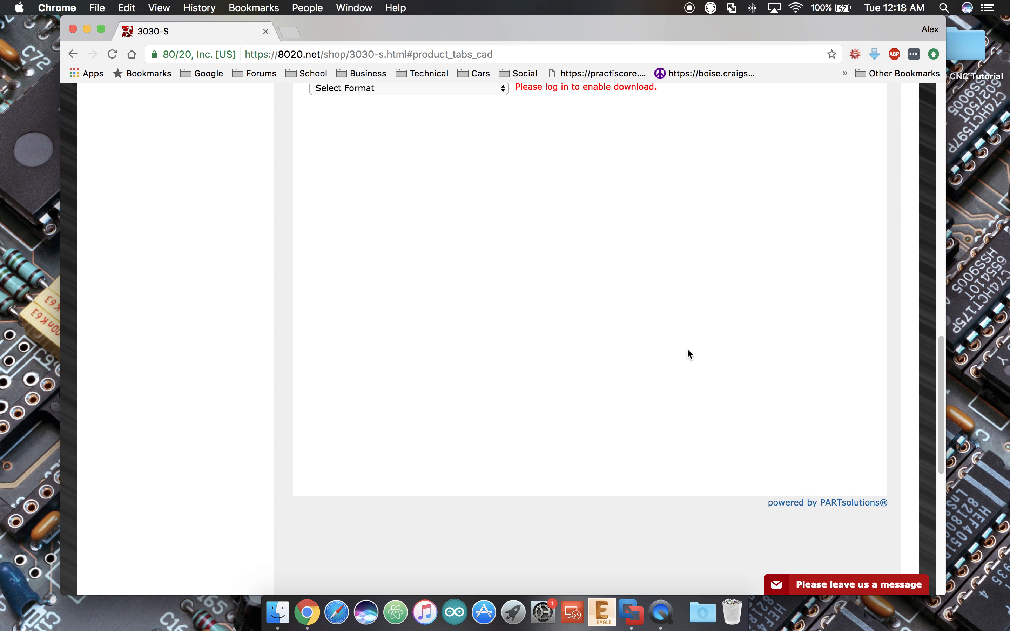
Review the available CAD download formats and select SolidWorks, >=2006.
scroll(643, 317, up, 2)
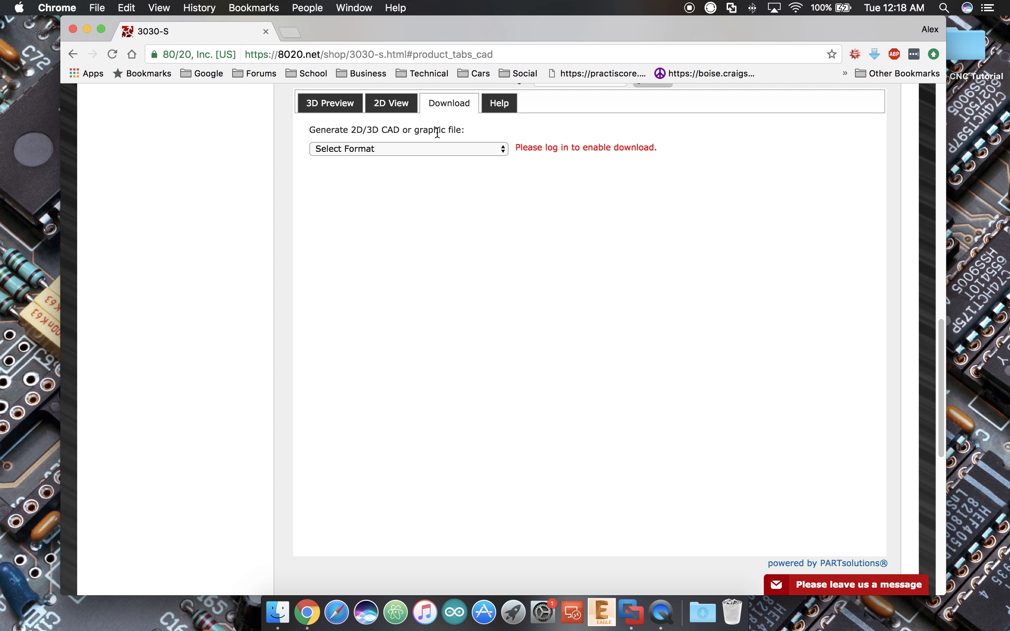
click(431, 149)
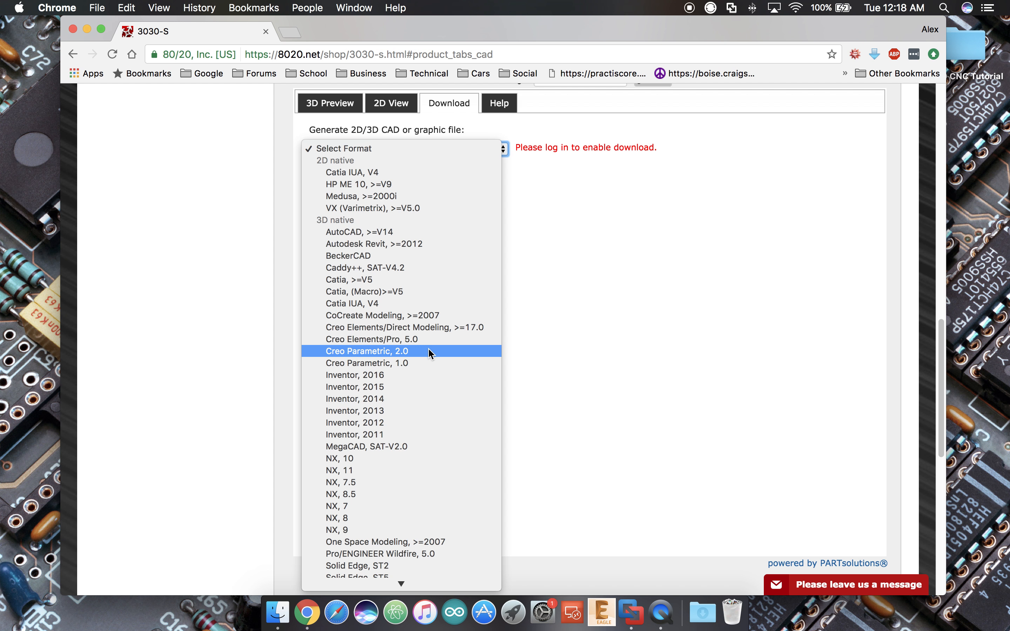
scroll(429, 347, down, 5)
scroll(429, 347, down, 10)
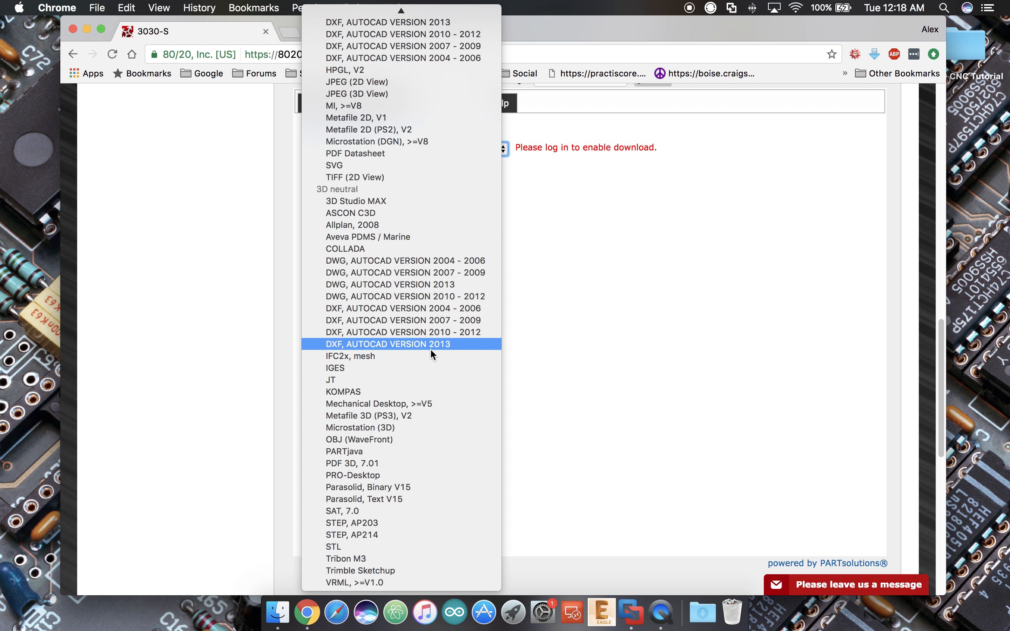
scroll(432, 348, up, 6)
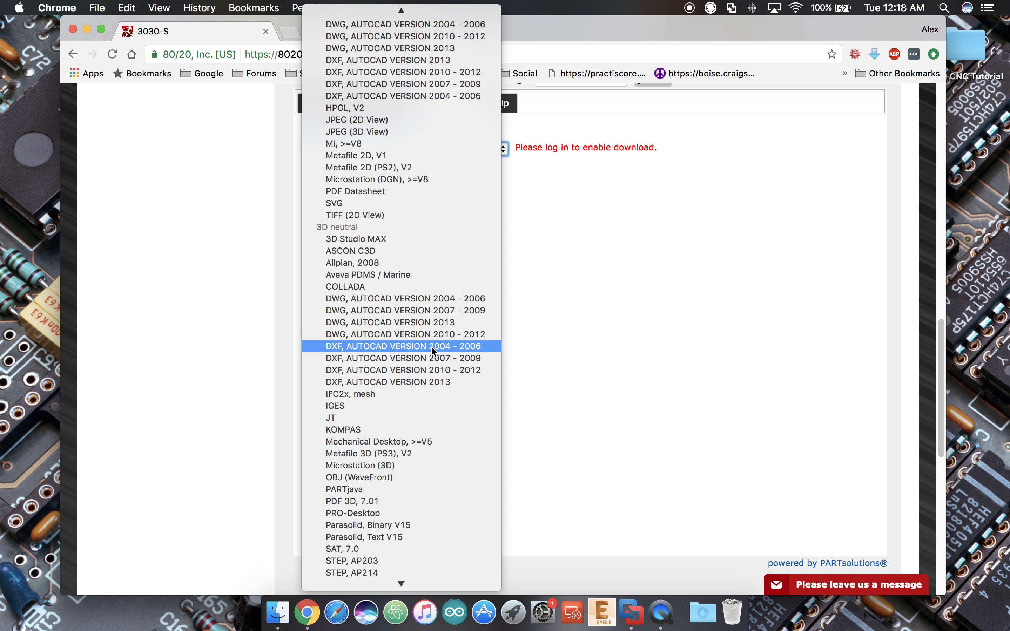
scroll(432, 350, up, 8)
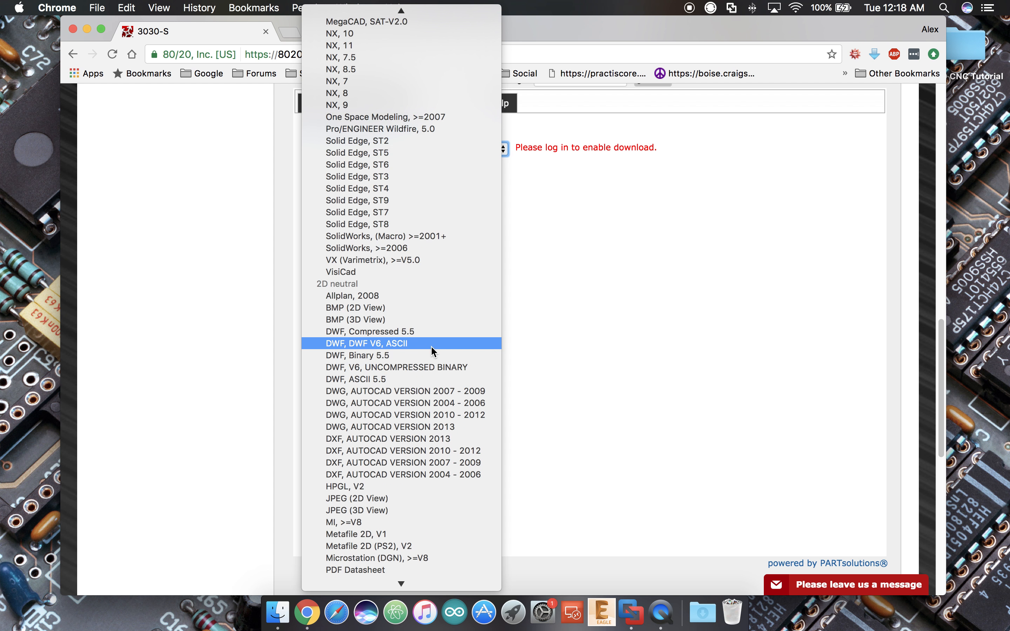
scroll(433, 351, up, 1)
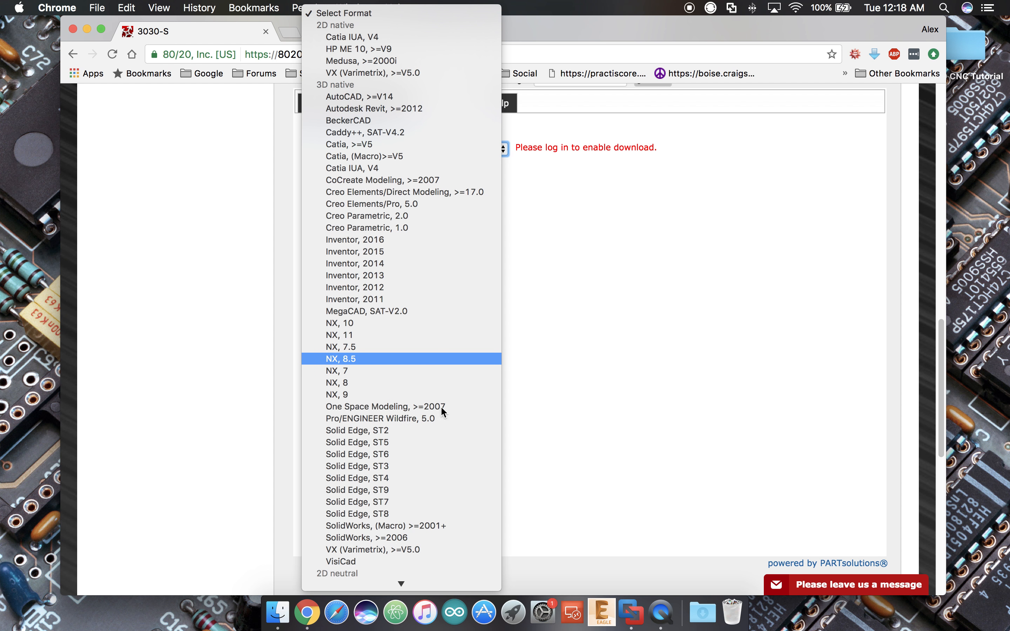
click(392, 538)
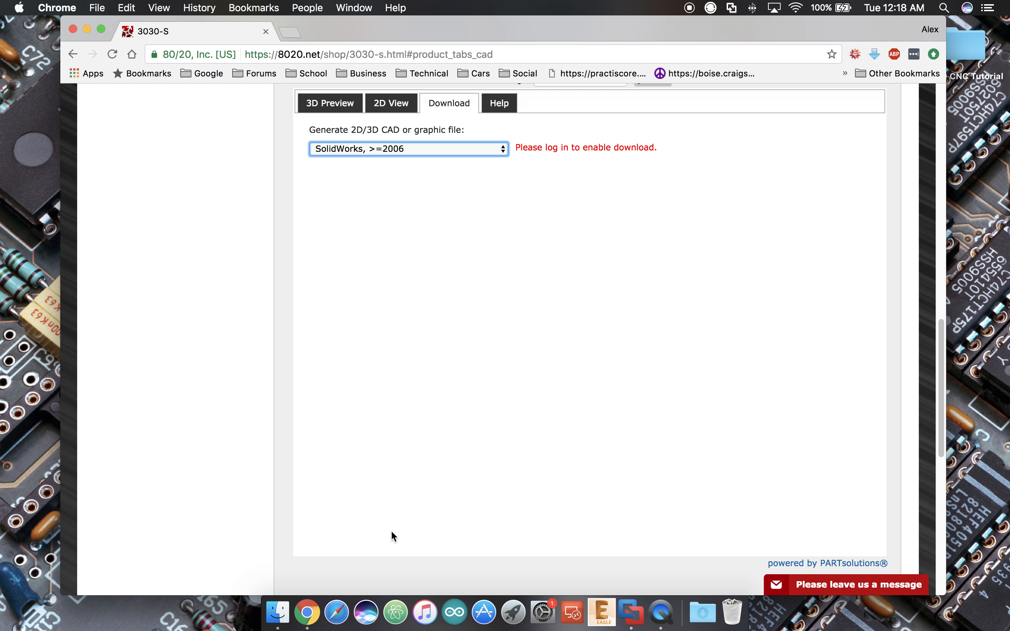
scroll(602, 333, down, 6)
scroll(601, 333, up, 15)
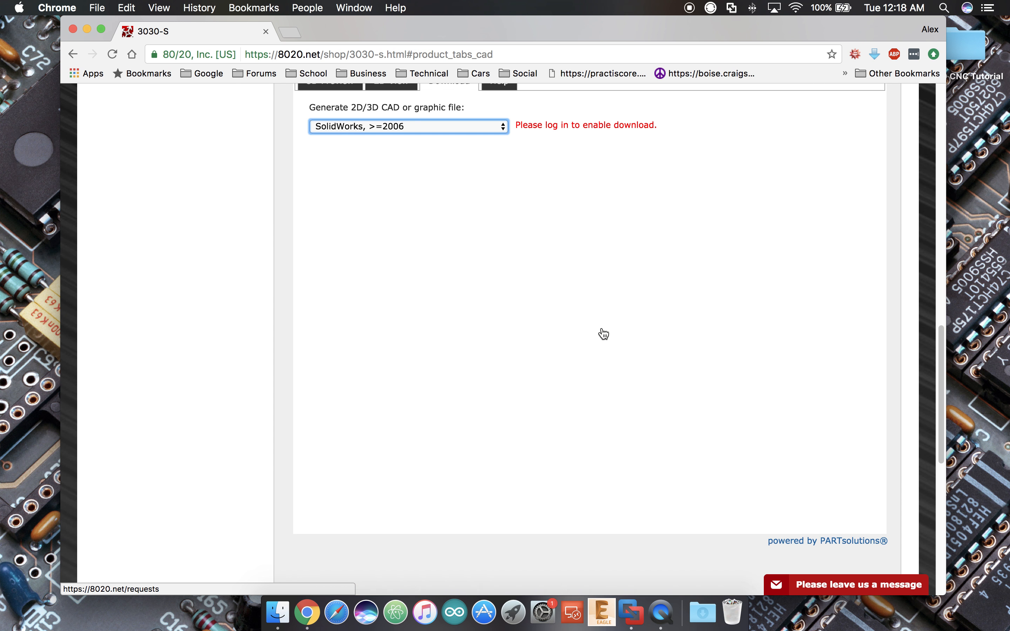
scroll(603, 334, up, 4)
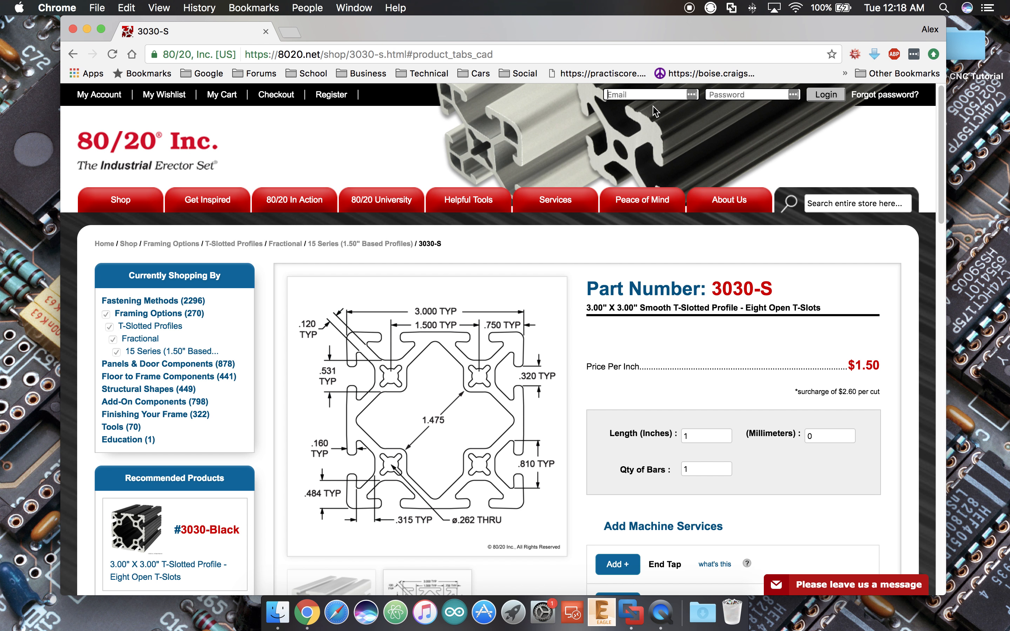
click(652, 94)
text(crane)
Go to grabcad.com and search its model library for 80/20 3030.
click(520, 54)
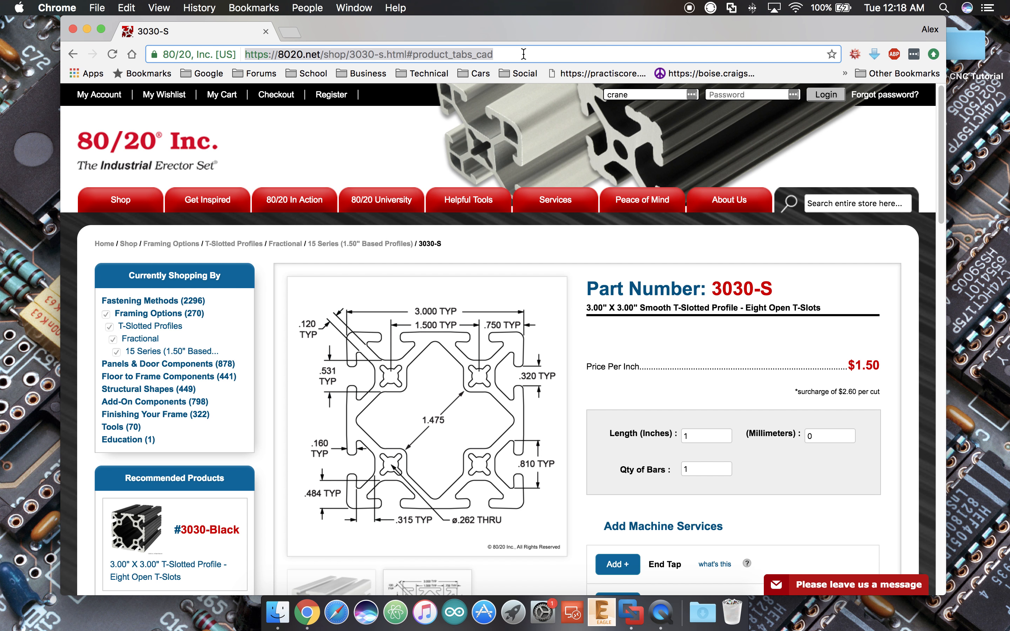
text(grabcad.com)
key(Return)
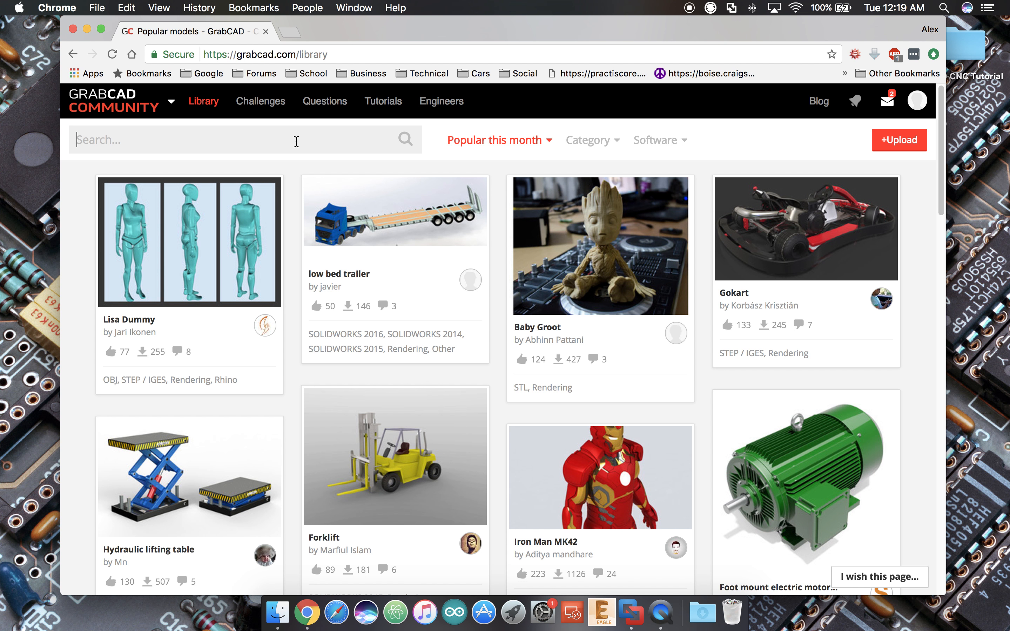
text(80/20 3030)
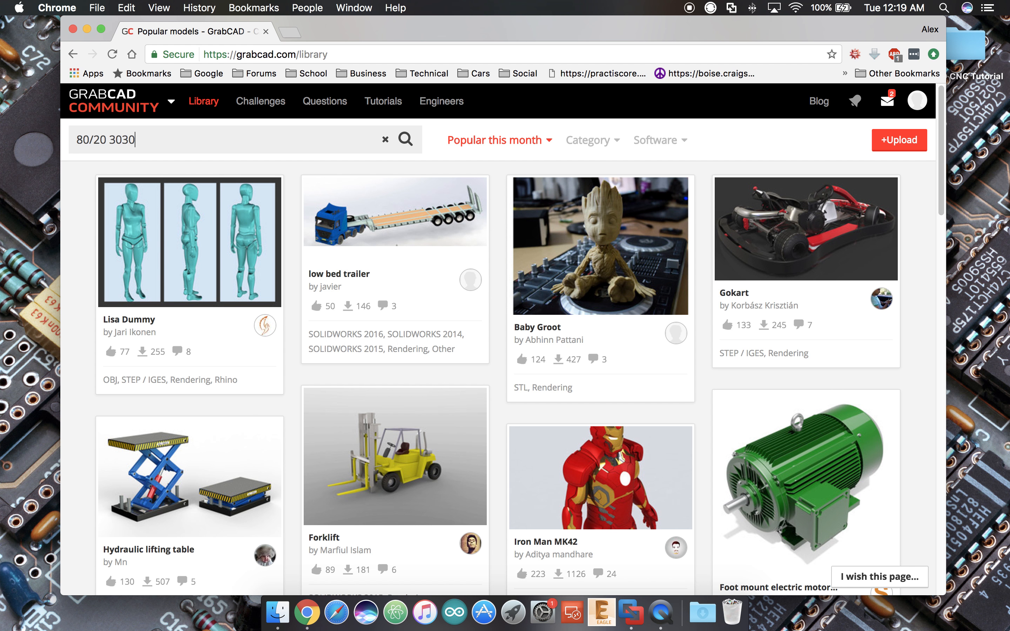
key(Return)
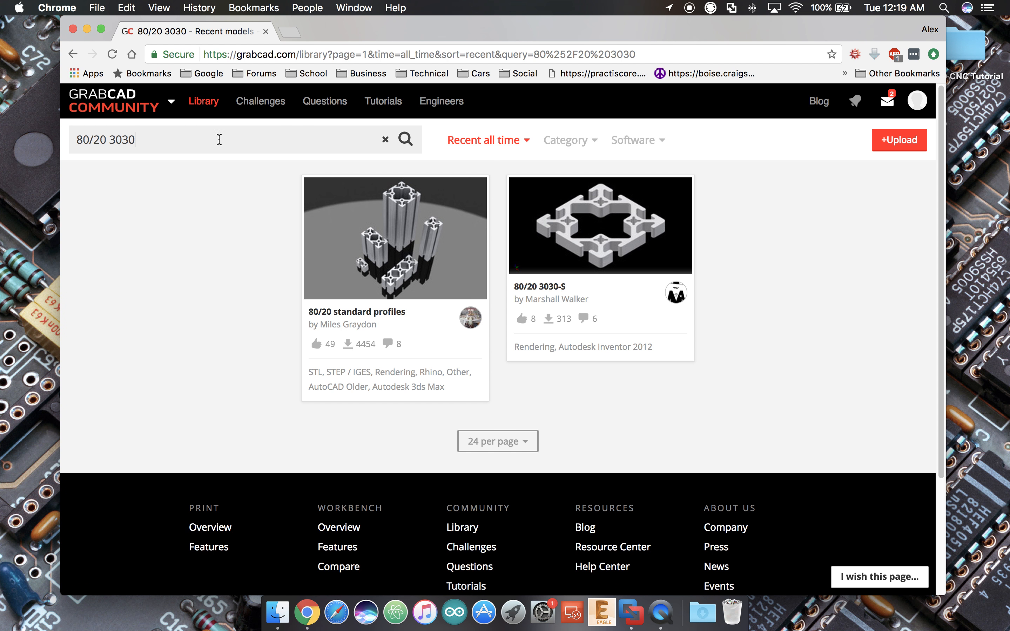
click(292, 31)
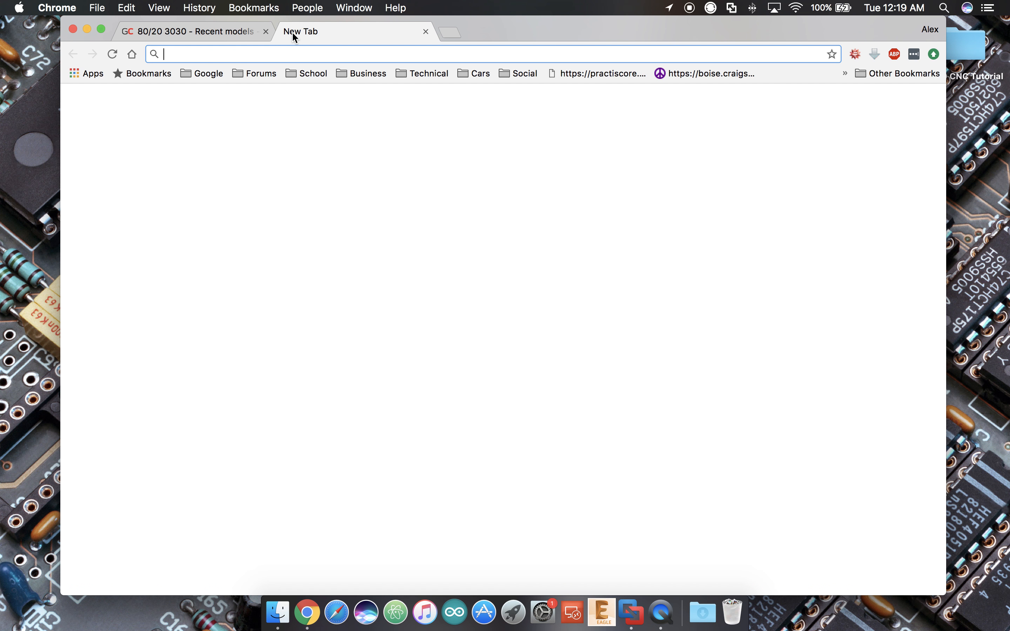
text(www.)
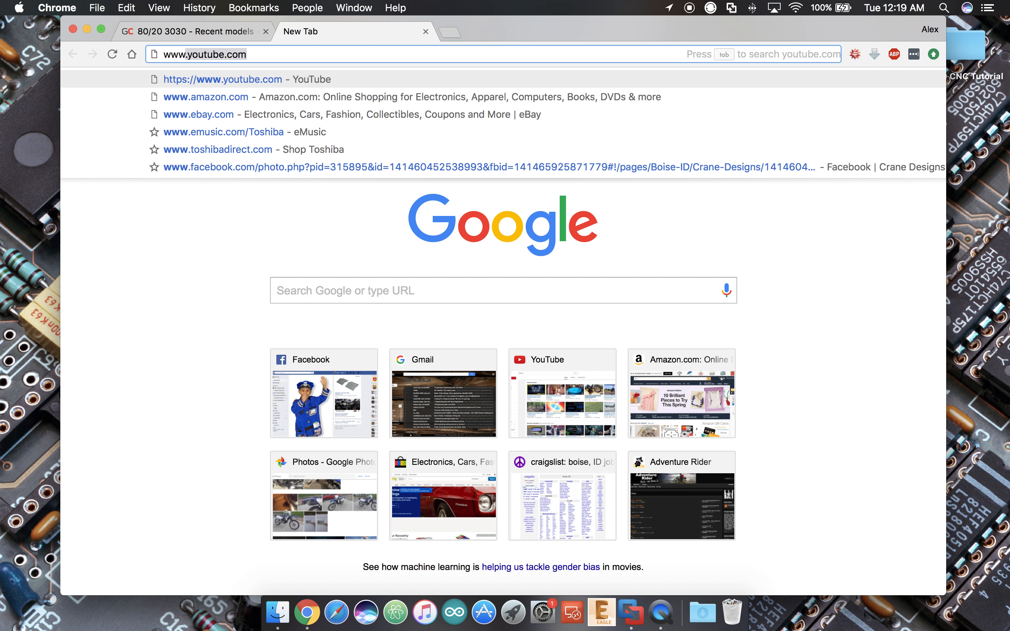
text(3dc)
key(Return)
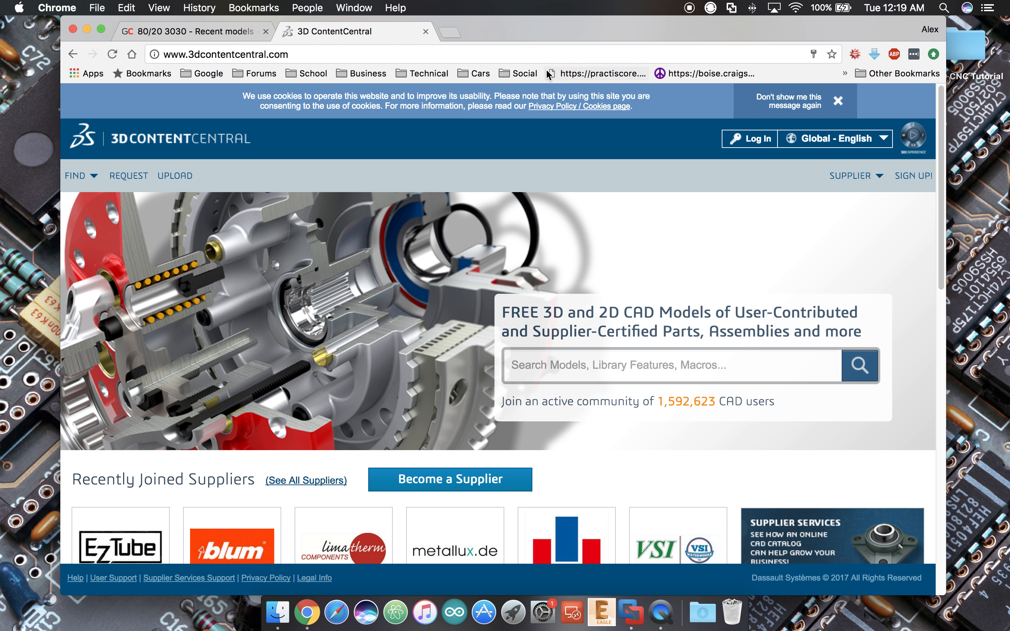
Search 3D ContentCentral for 80/20 3030 and open the 3030 T-slotted extrusion model supplied by 80/20 Inc.
scroll(326, 281, down, 5)
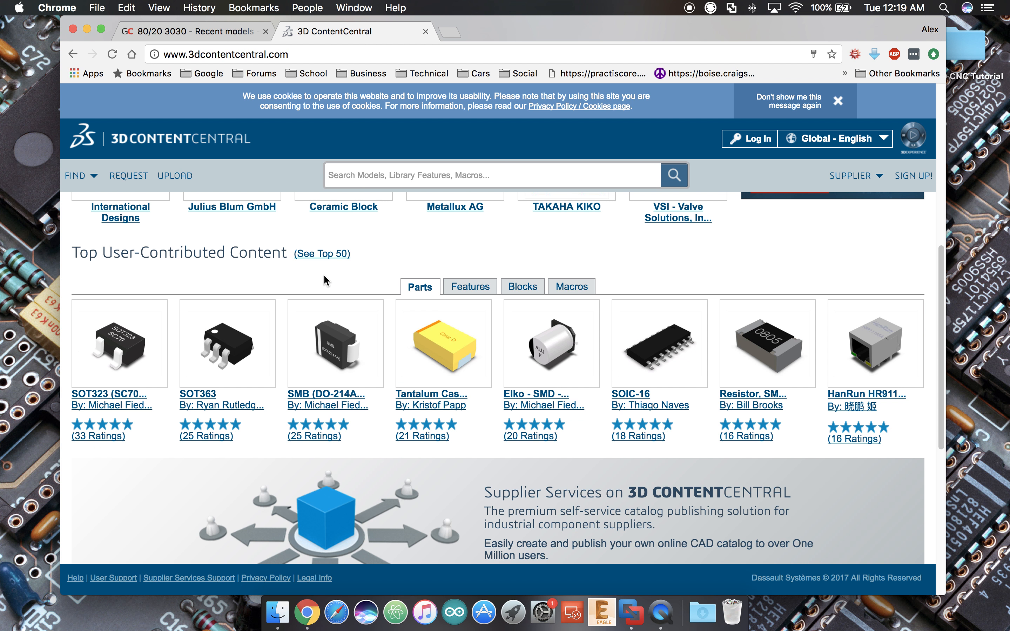
scroll(326, 281, down, 3)
scroll(326, 280, down, 2)
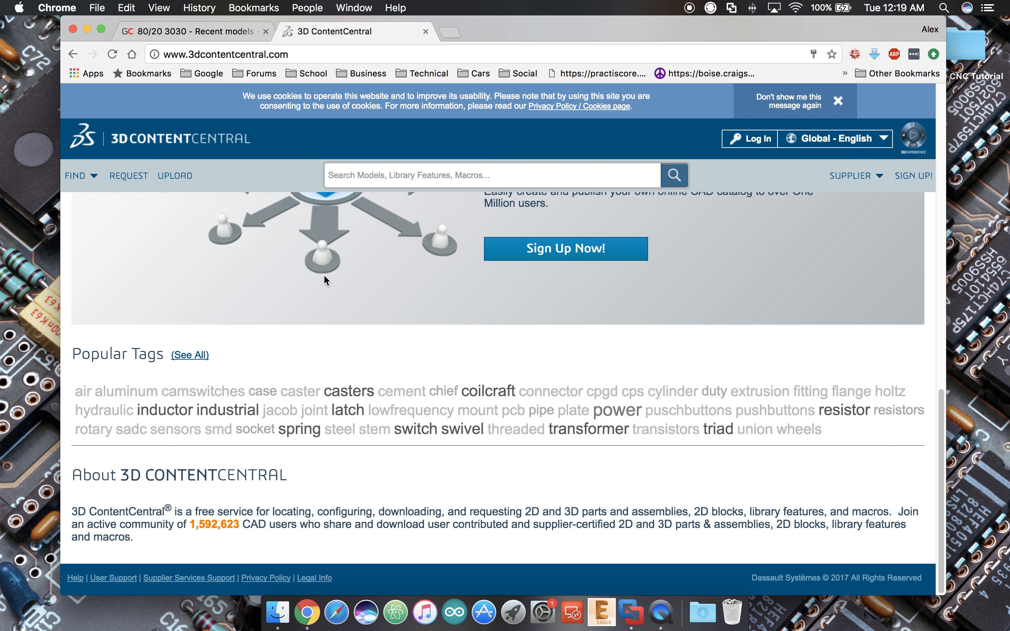
scroll(325, 280, up, 10)
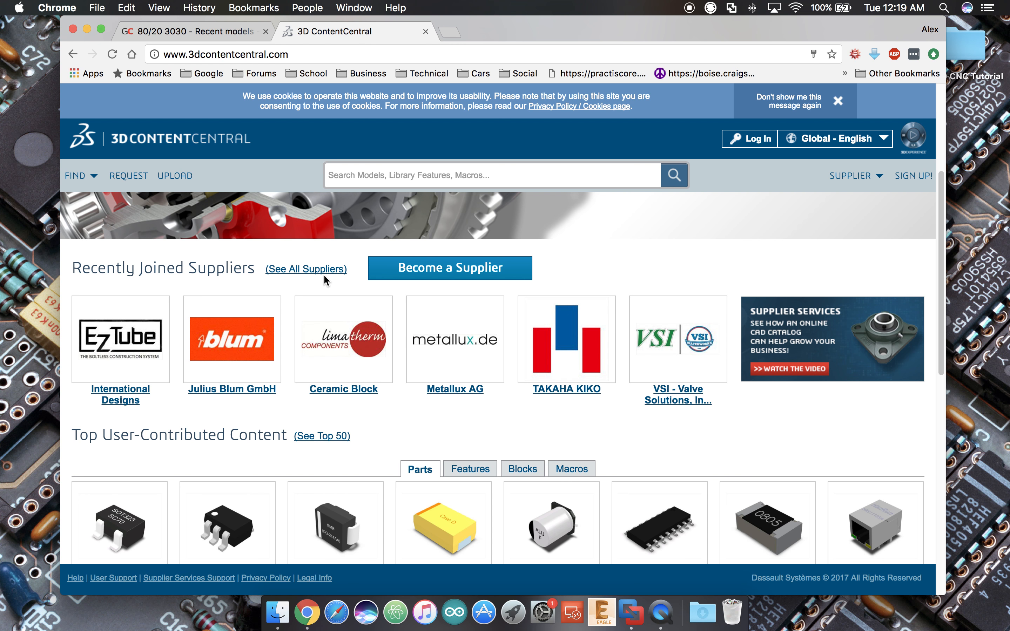
scroll(326, 280, up, 5)
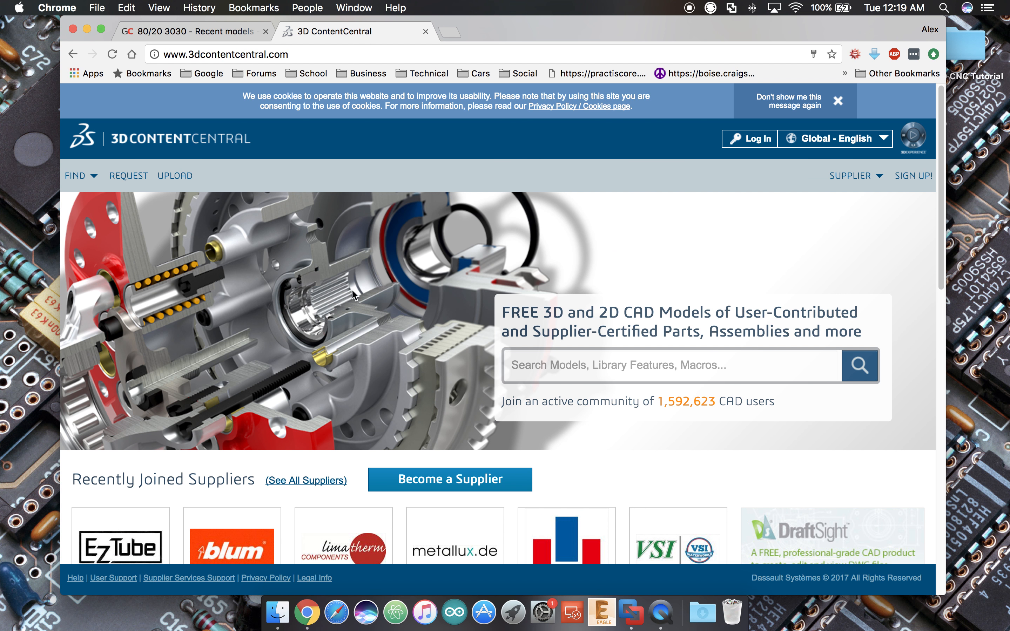
click(575, 356)
text(80/20 3030)
key(Return)
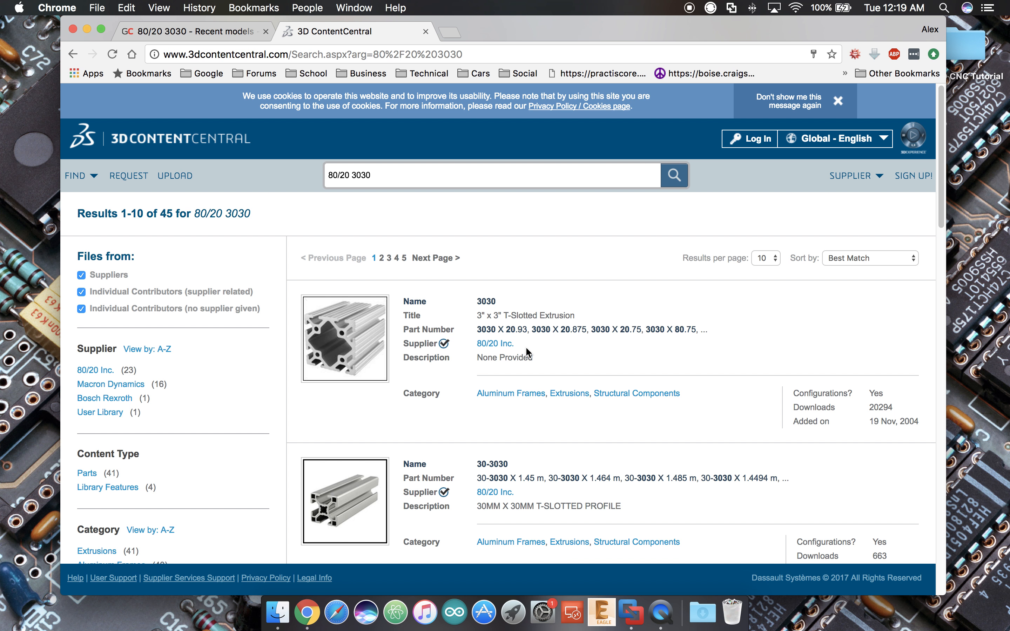
scroll(525, 352, down, 1)
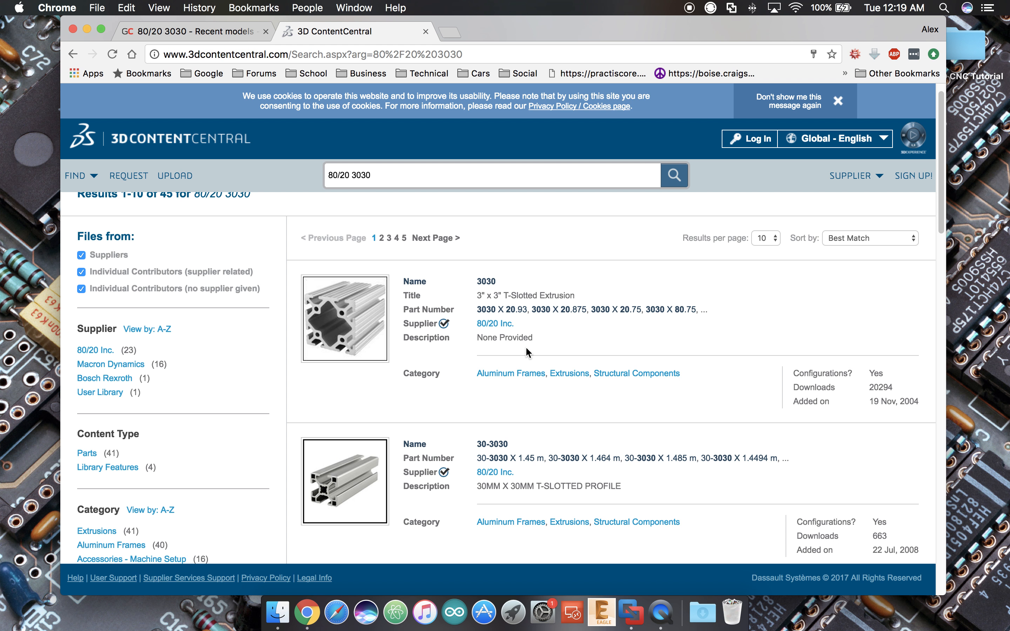
click(366, 318)
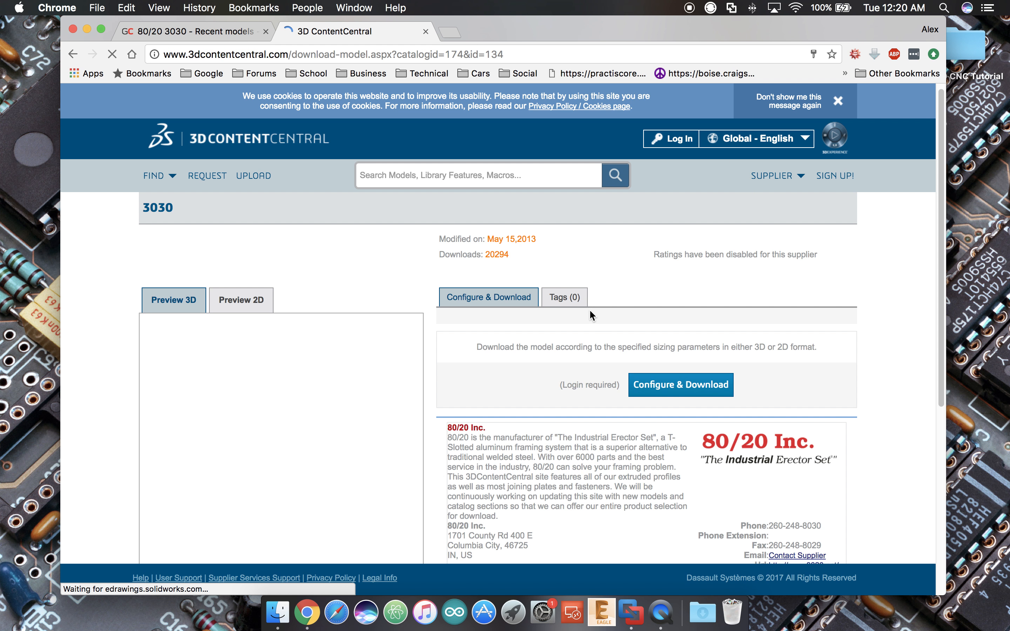
Request configuration and download of the 3030 extrusion and log in to 3D ContentCentral with the saved account credentials.
scroll(589, 309, down, 5)
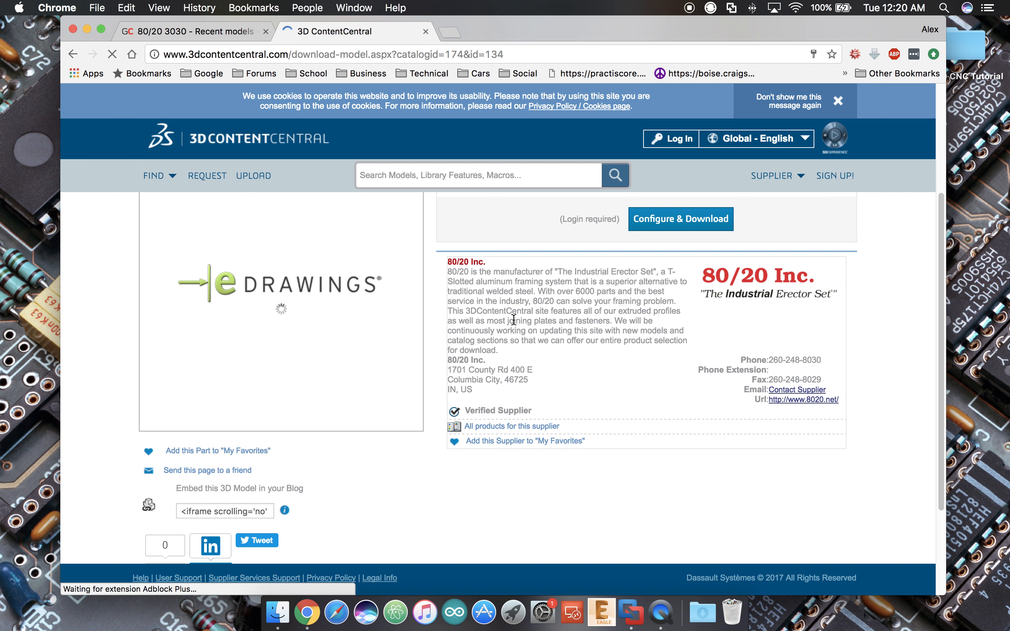
scroll(514, 320, up, 4)
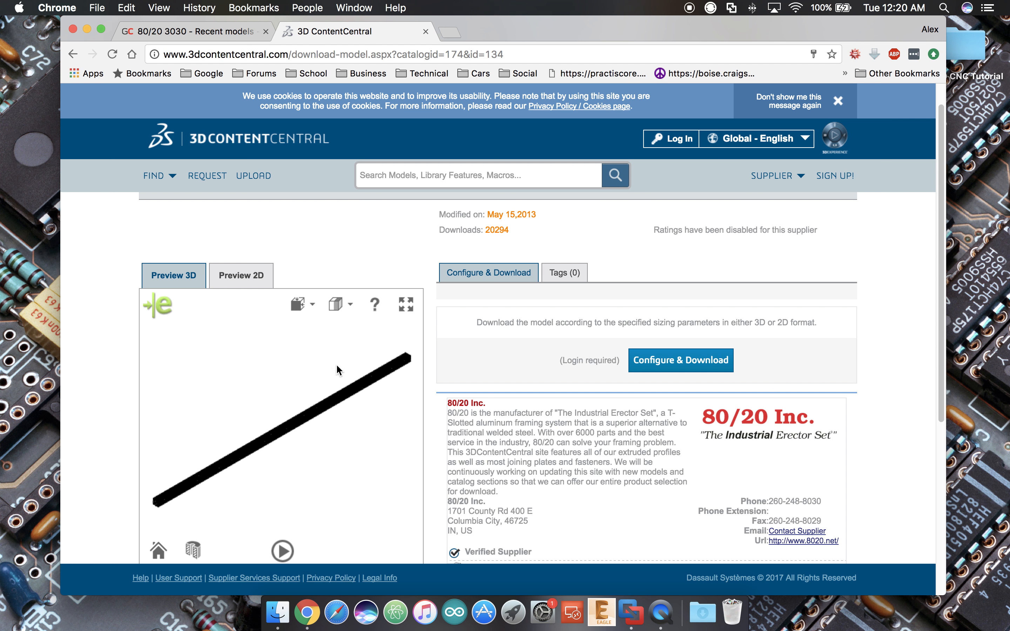
click(655, 367)
click(454, 397)
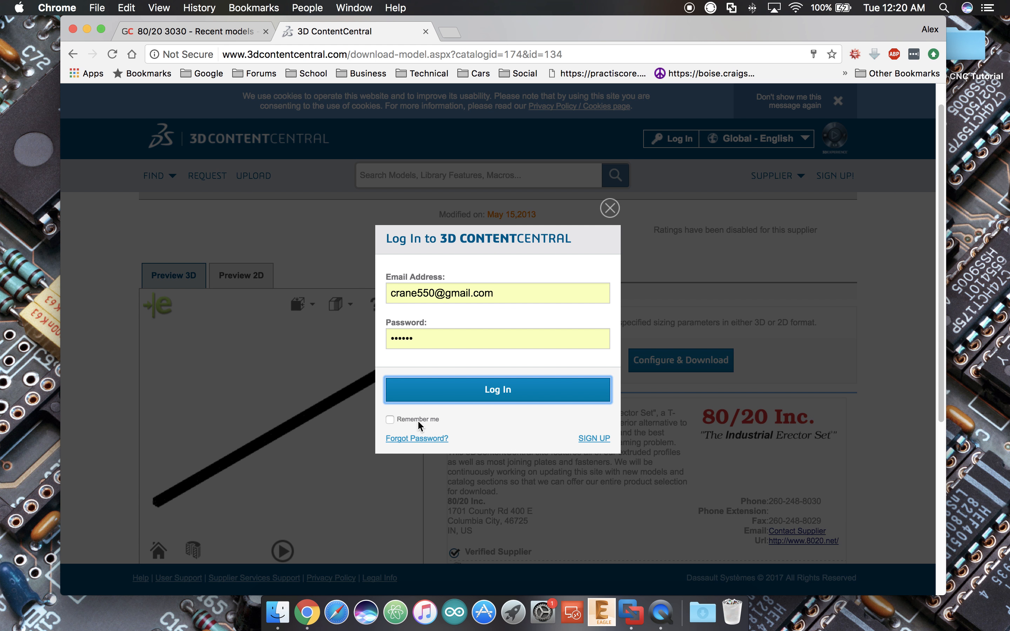
click(457, 399)
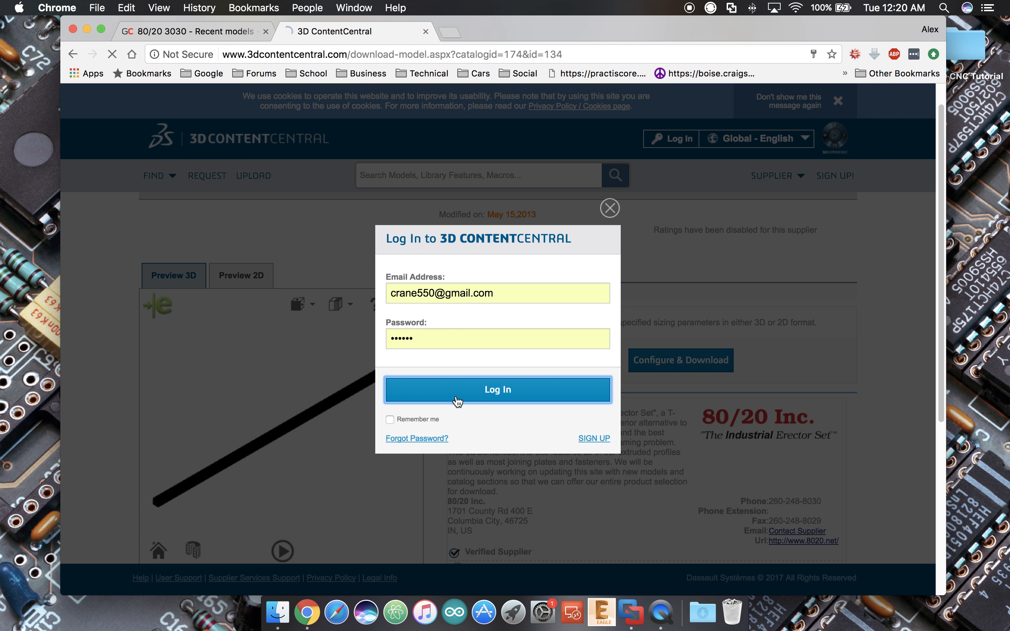
Turn off the Zipped option, set the extrusion to a custom length of 32 in and update the preview.
scroll(486, 400, down, 3)
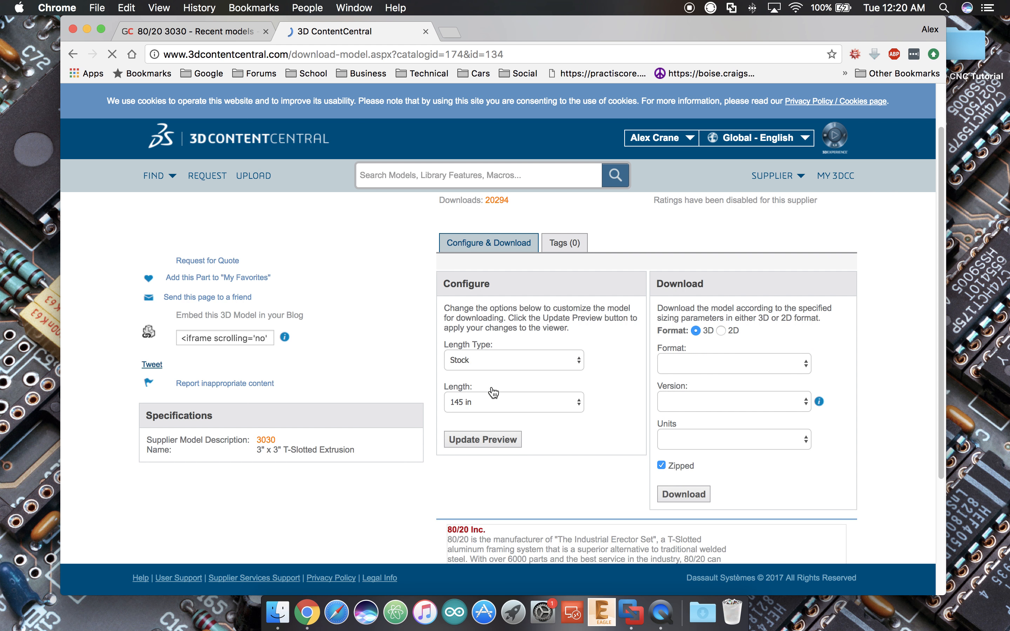
click(494, 392)
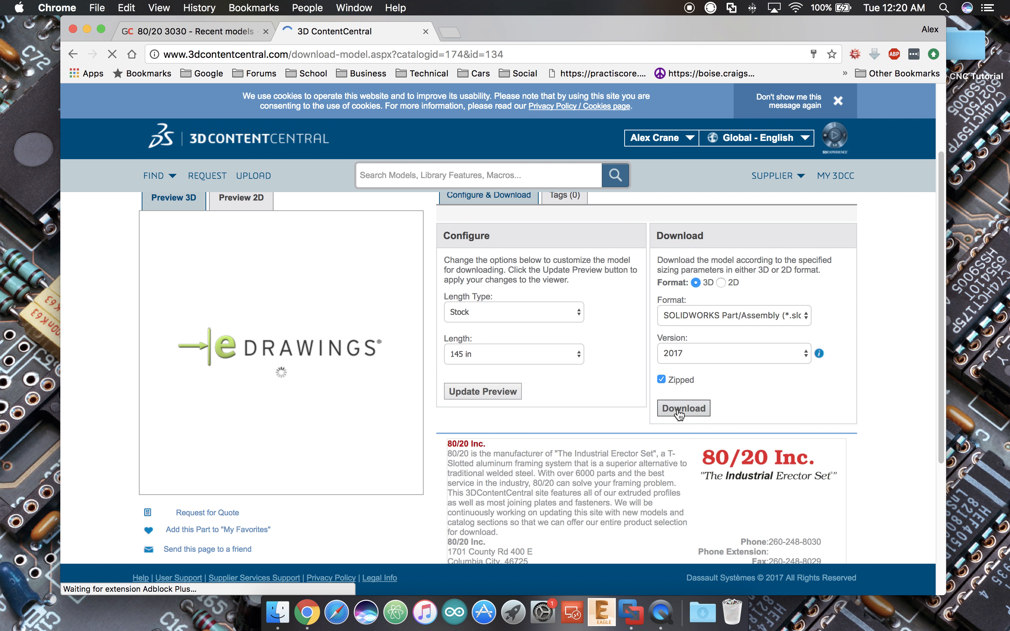
click(661, 380)
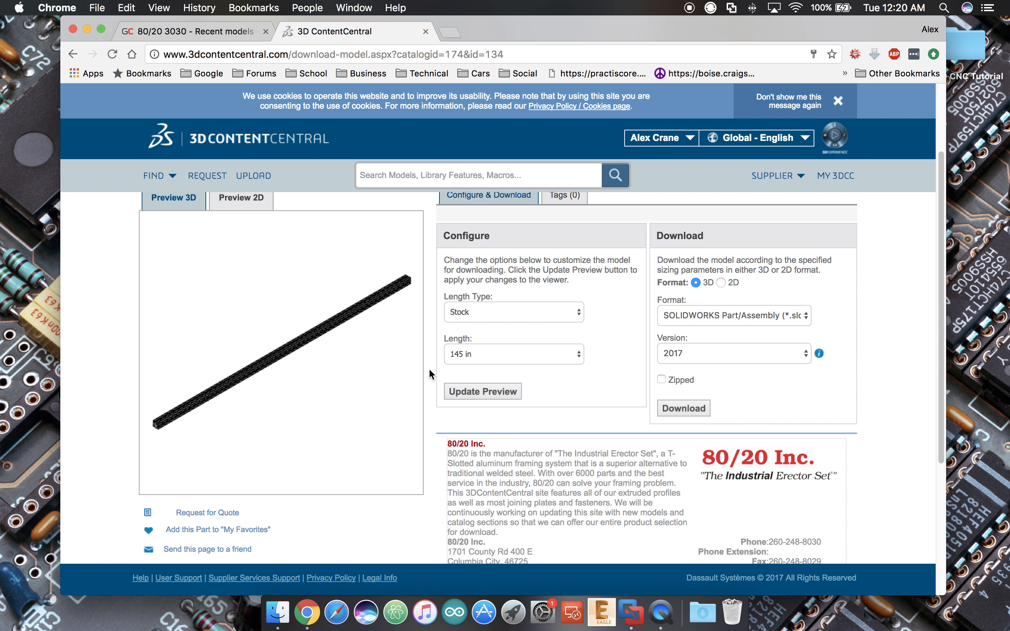
click(497, 358)
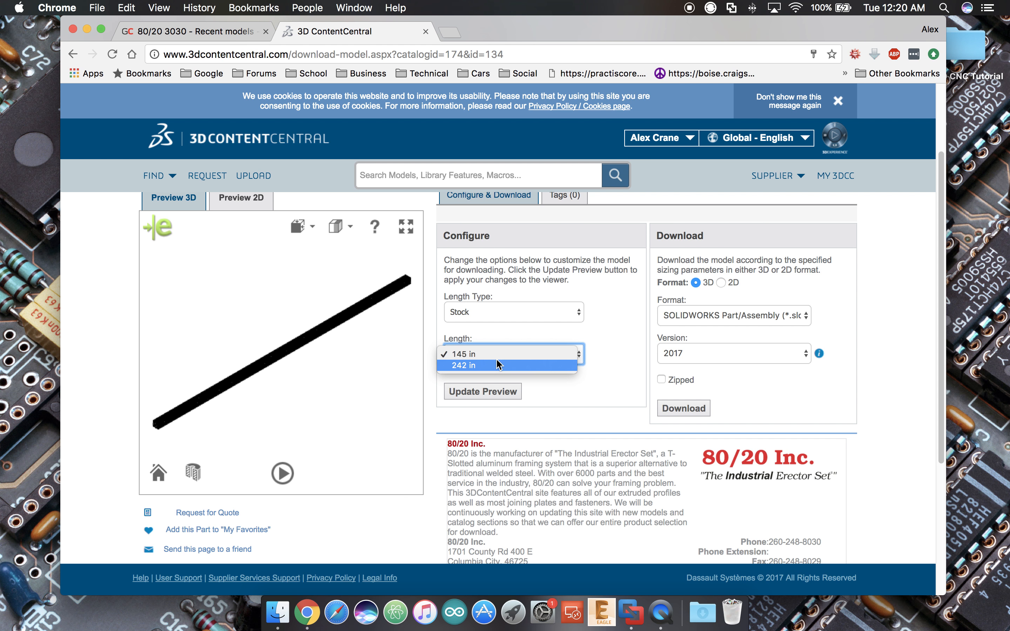
click(487, 324)
click(484, 324)
double_click(476, 357)
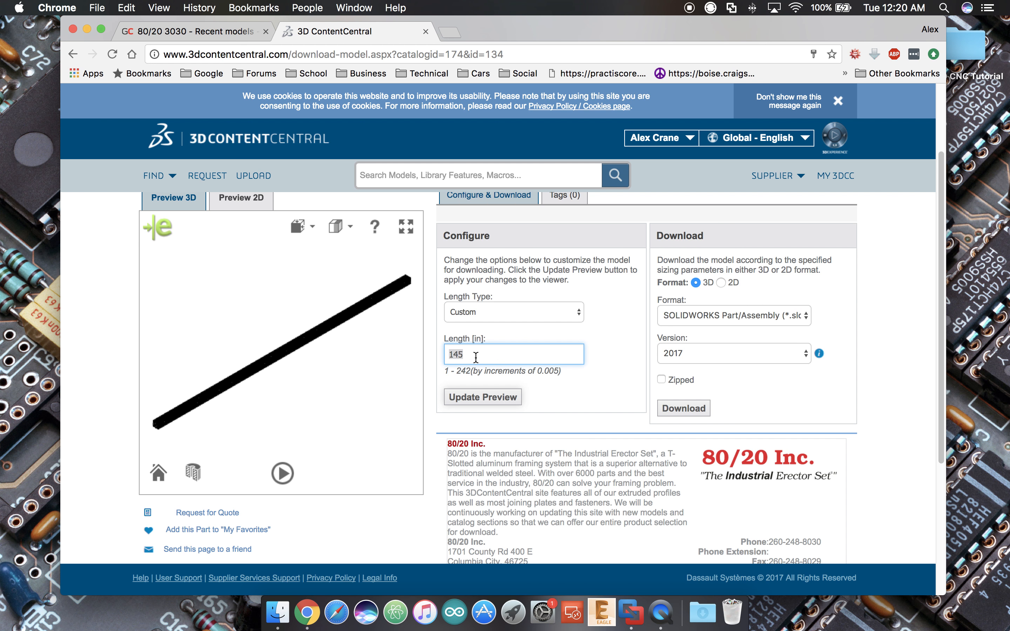
click(482, 405)
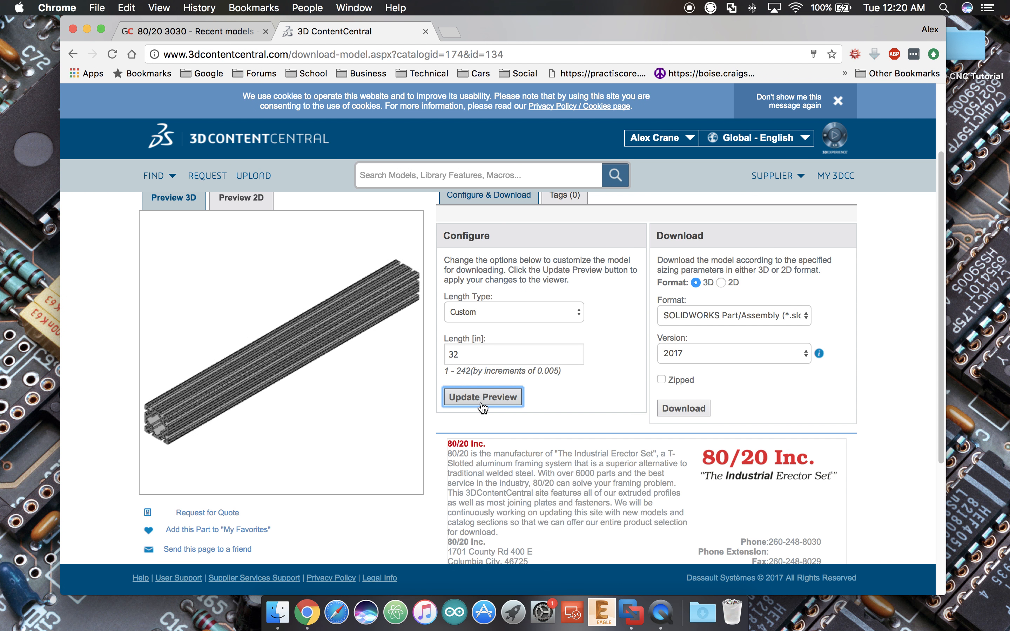
Download the extrusion as a SOLIDWORKS 2017 part and open the downloaded file in SOLIDWORKS, allowing the launcher to run.
click(681, 409)
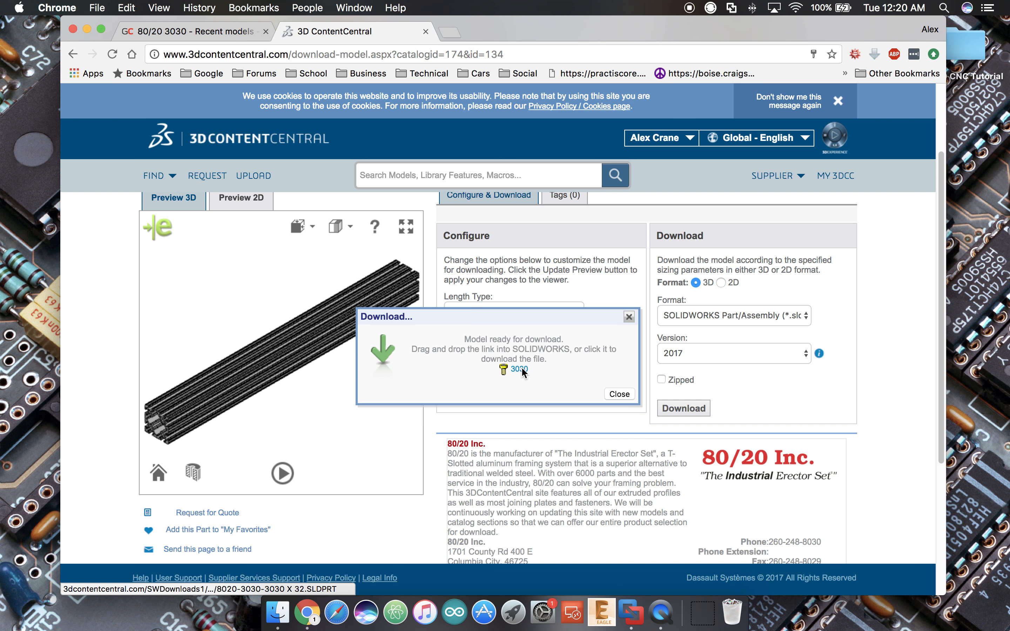
click(520, 369)
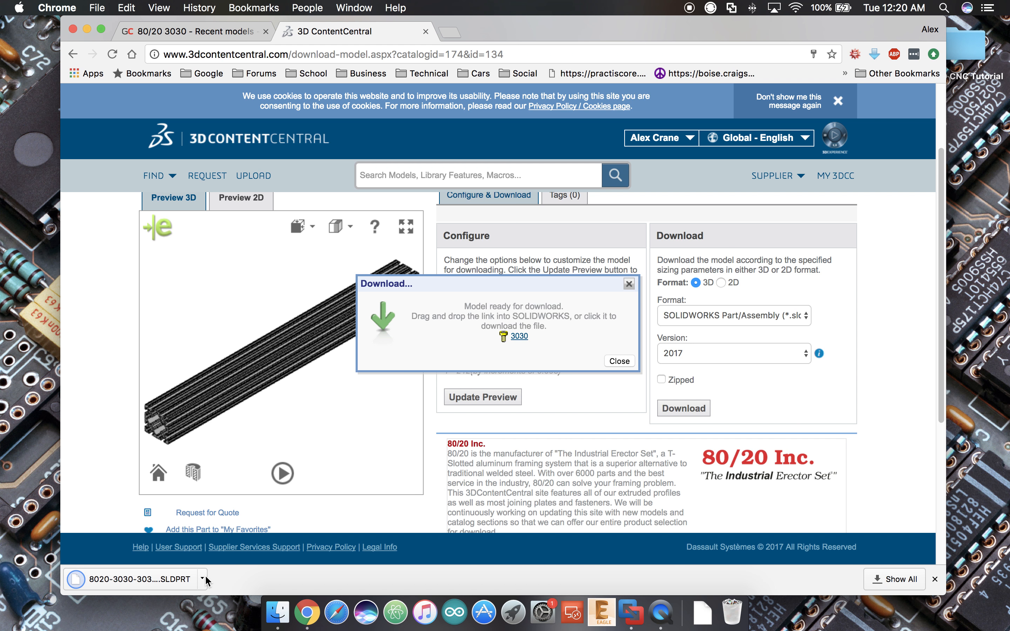
click(140, 580)
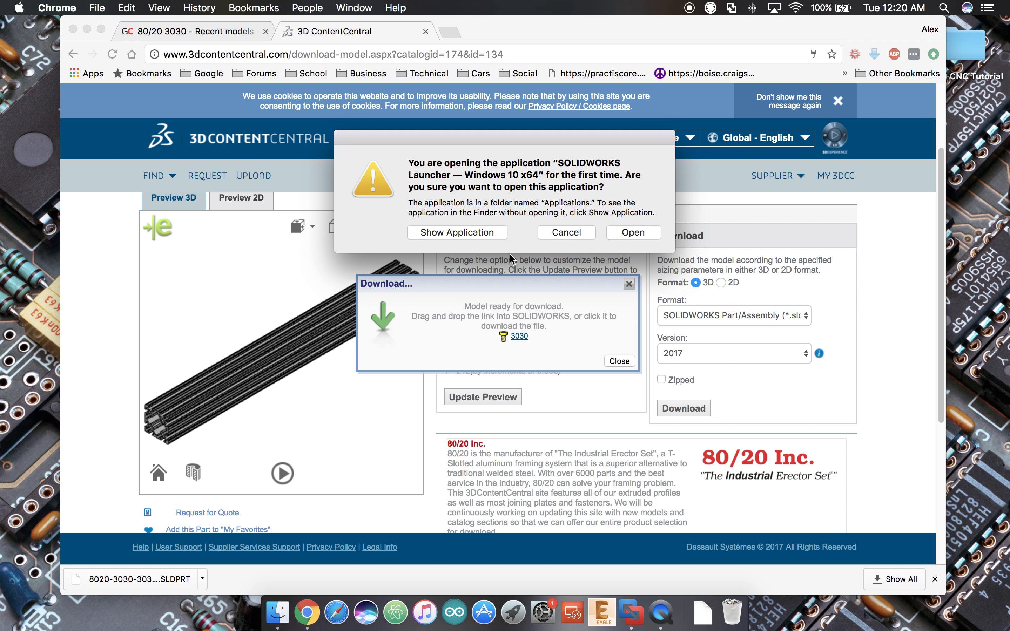
click(614, 235)
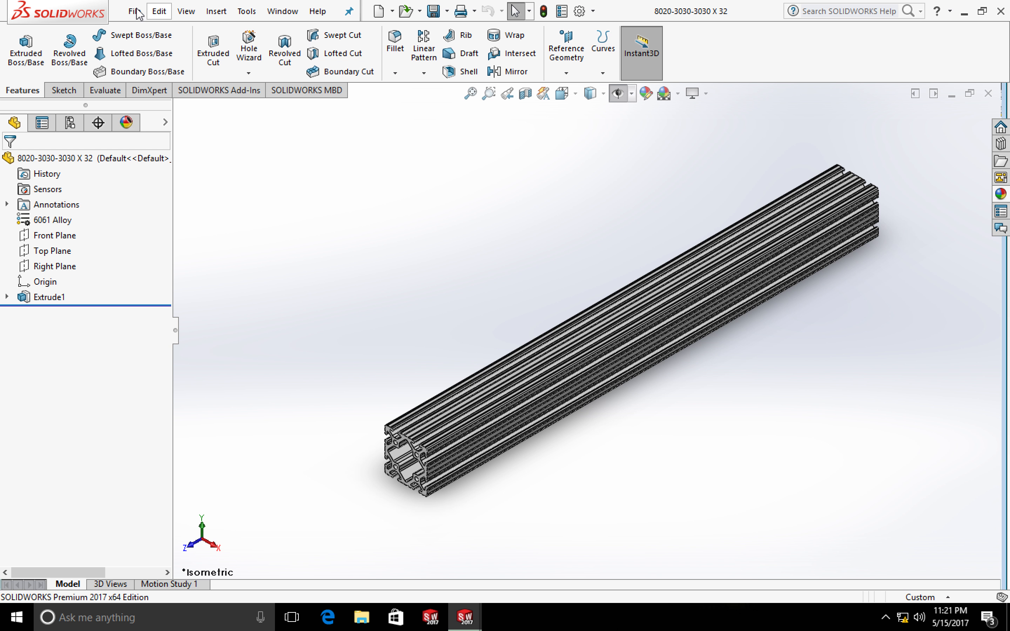
click(137, 10)
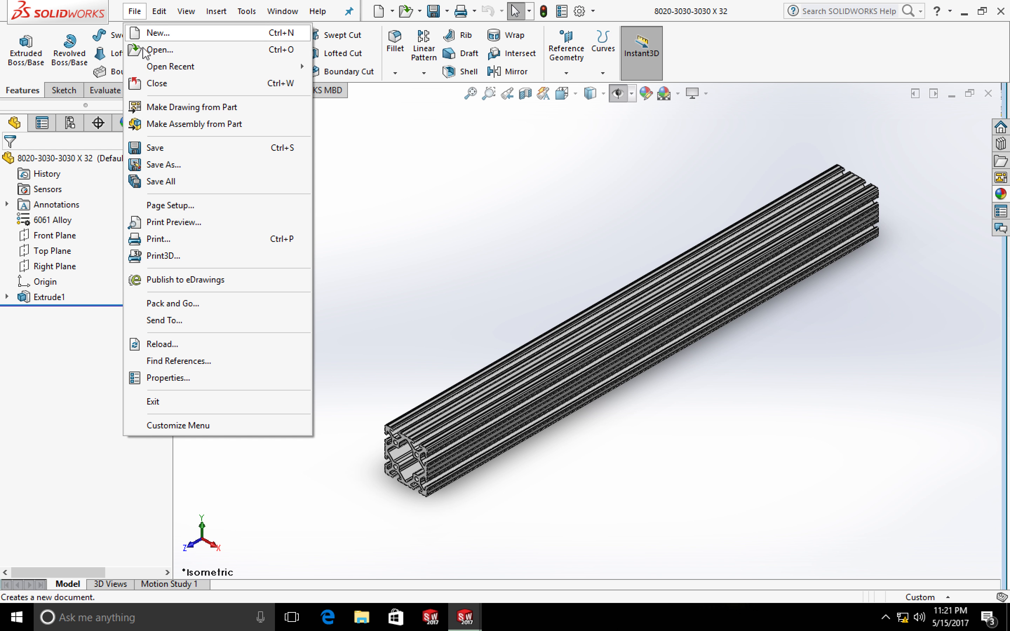
click(169, 163)
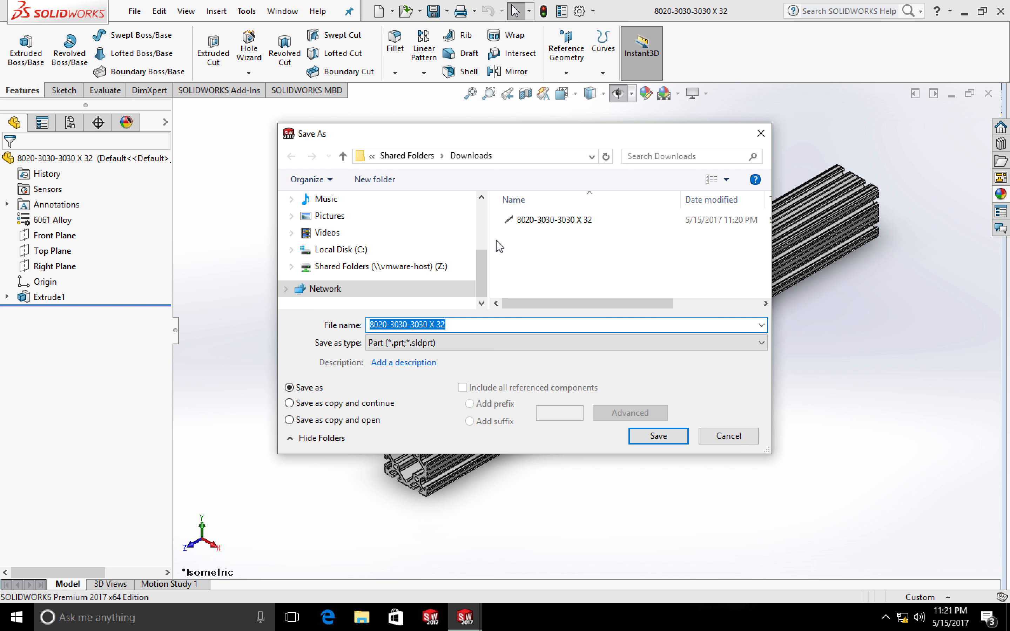
drag(481, 255, 472, 226)
click(382, 221)
click(524, 229)
double_click(524, 229)
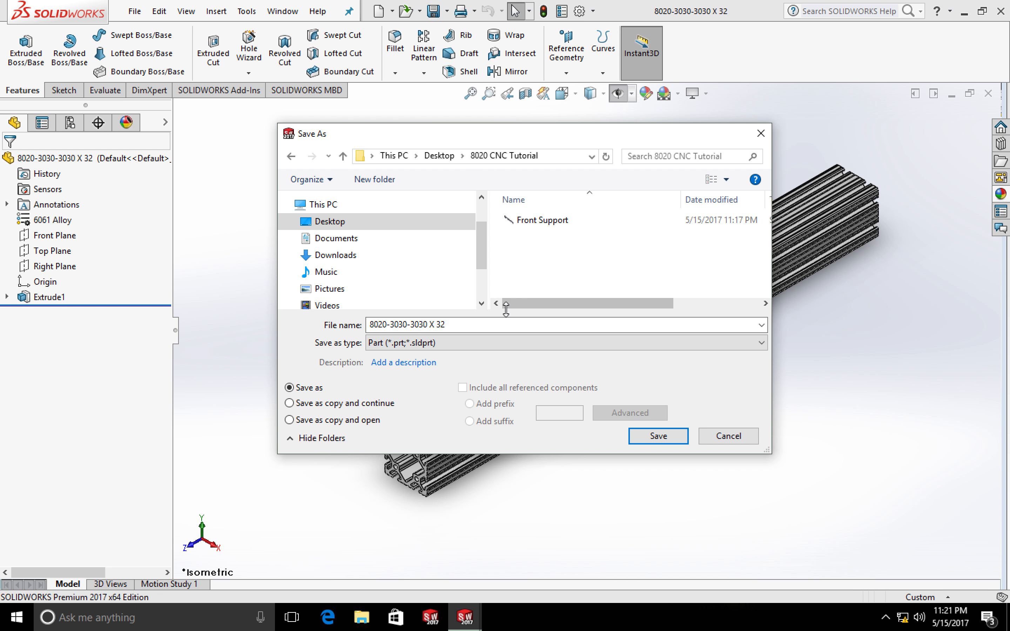
click(658, 437)
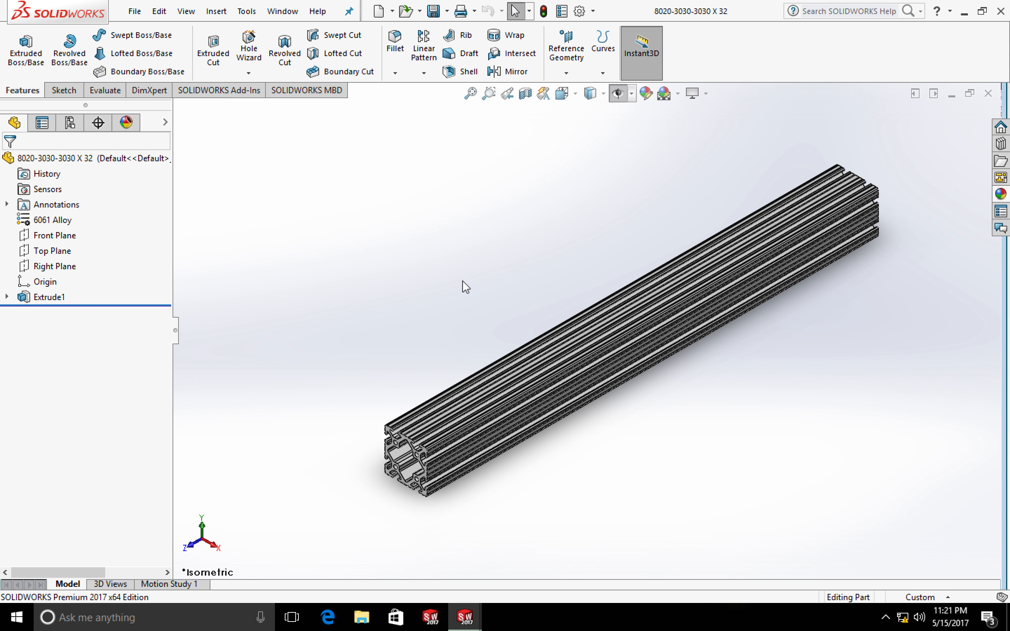
click(987, 94)
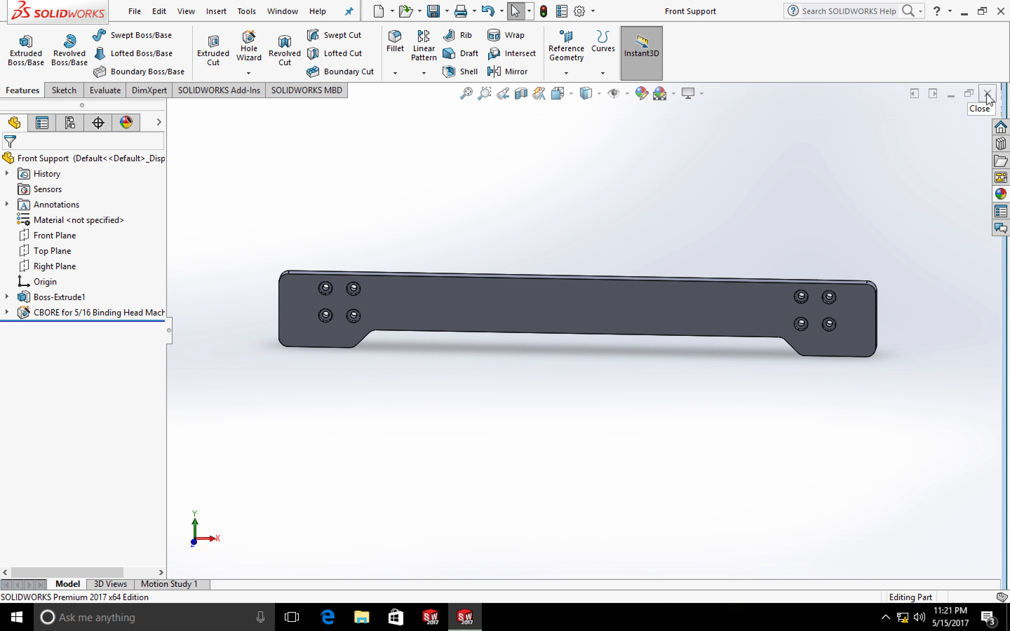
Create a new assembly and place the open Front Support part as its first component.
click(135, 11)
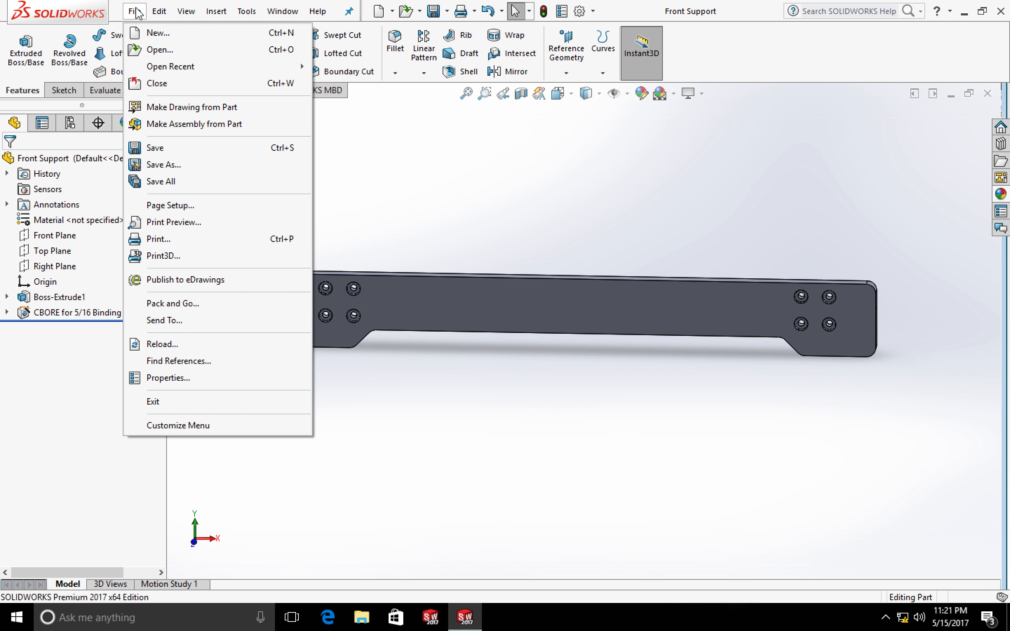
click(146, 37)
click(481, 360)
click(553, 541)
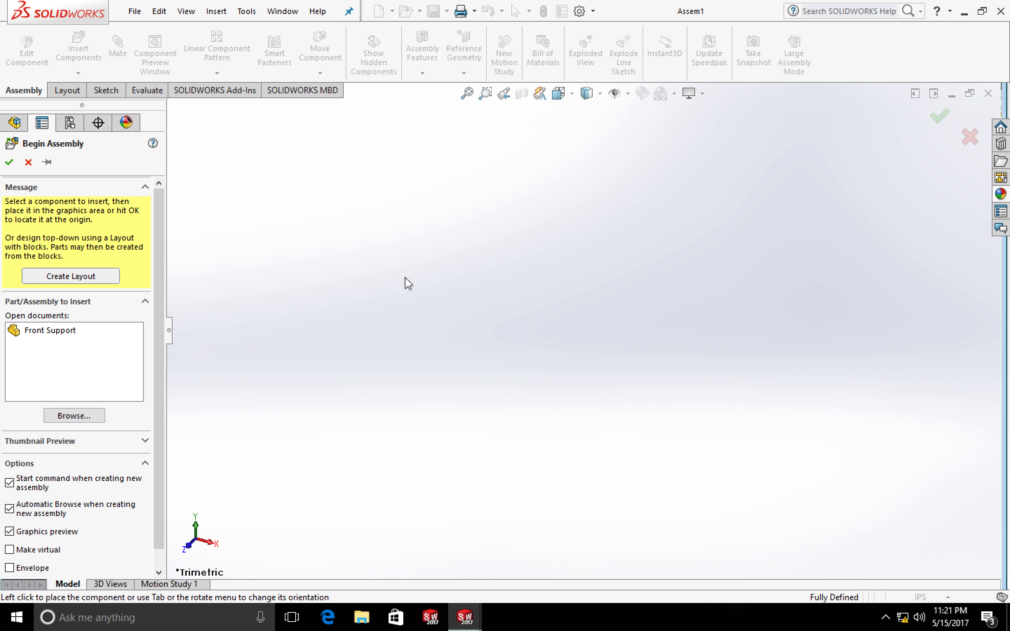
click(46, 331)
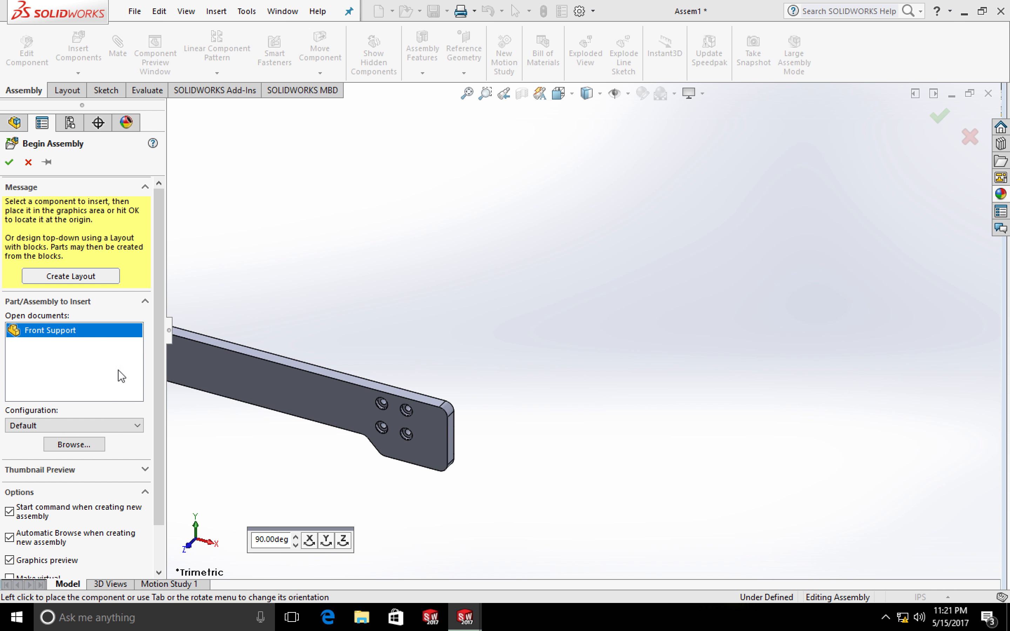
click(450, 373)
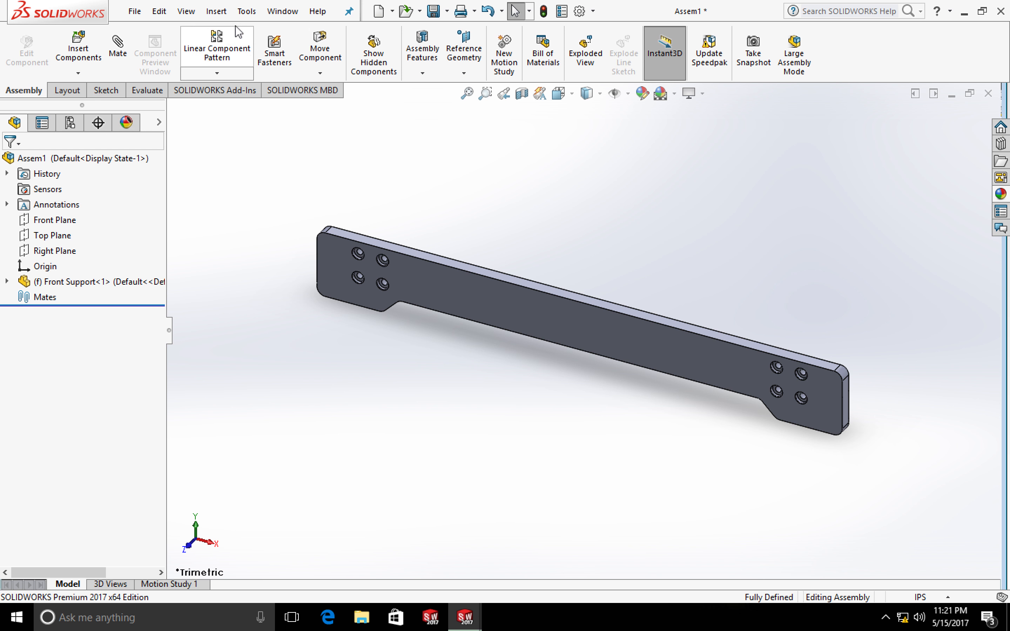
click(216, 11)
mouse_move(333, 34)
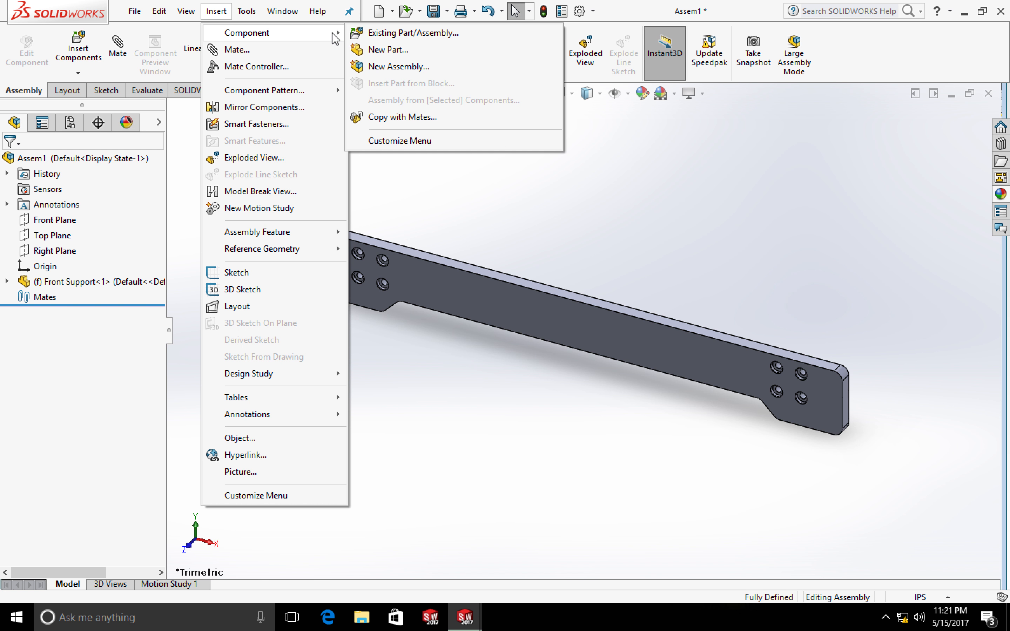
click(371, 36)
click(67, 404)
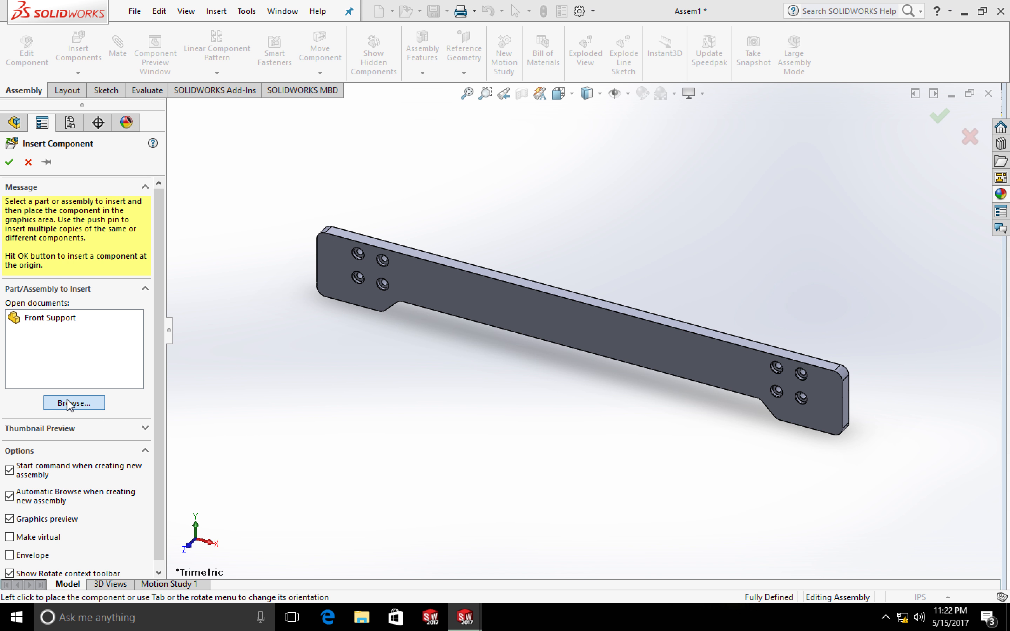
double_click(168, 98)
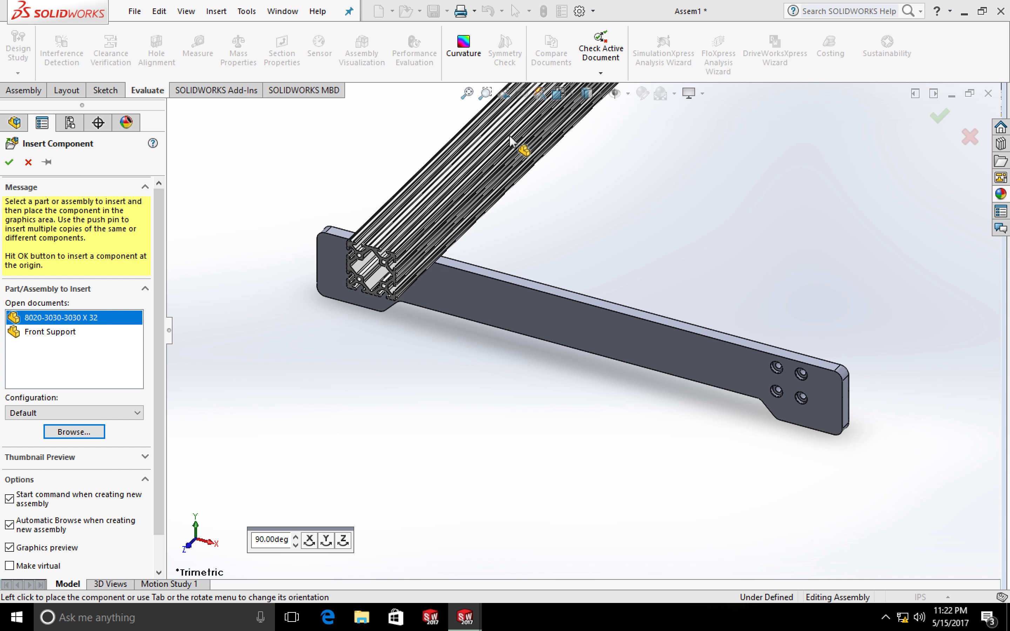
click(506, 157)
Add a coincident mate between the extrusion's end face and the rear face of the front support.
scroll(408, 294, down, 3)
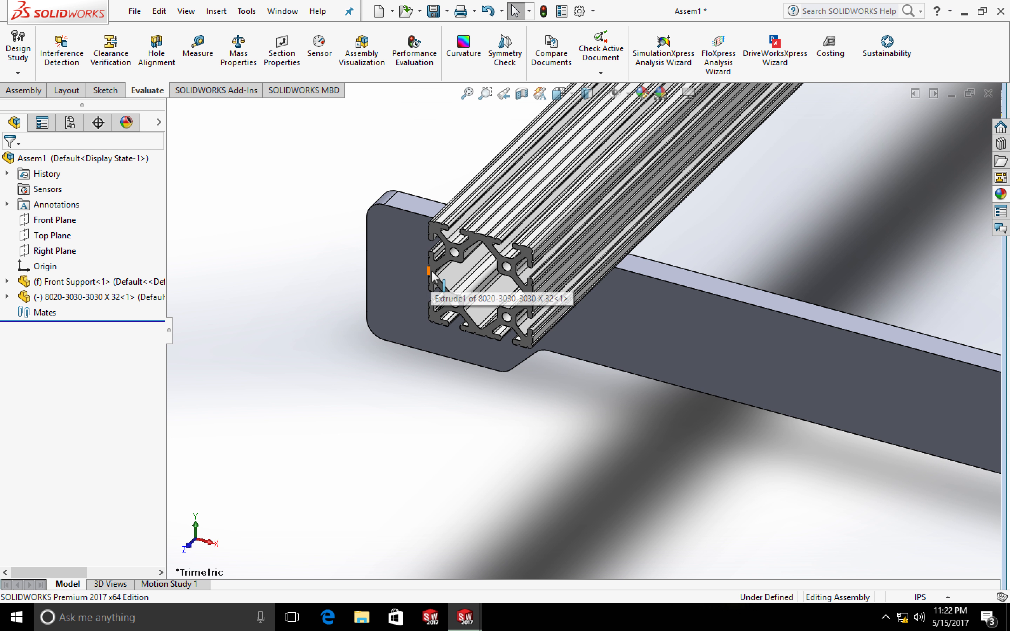
click(436, 274)
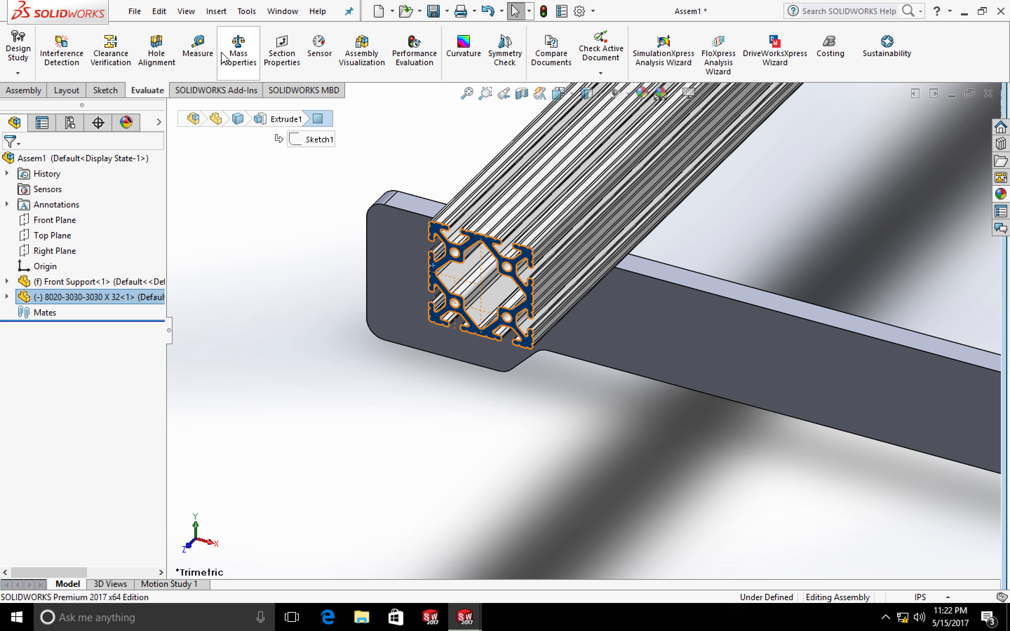
click(25, 90)
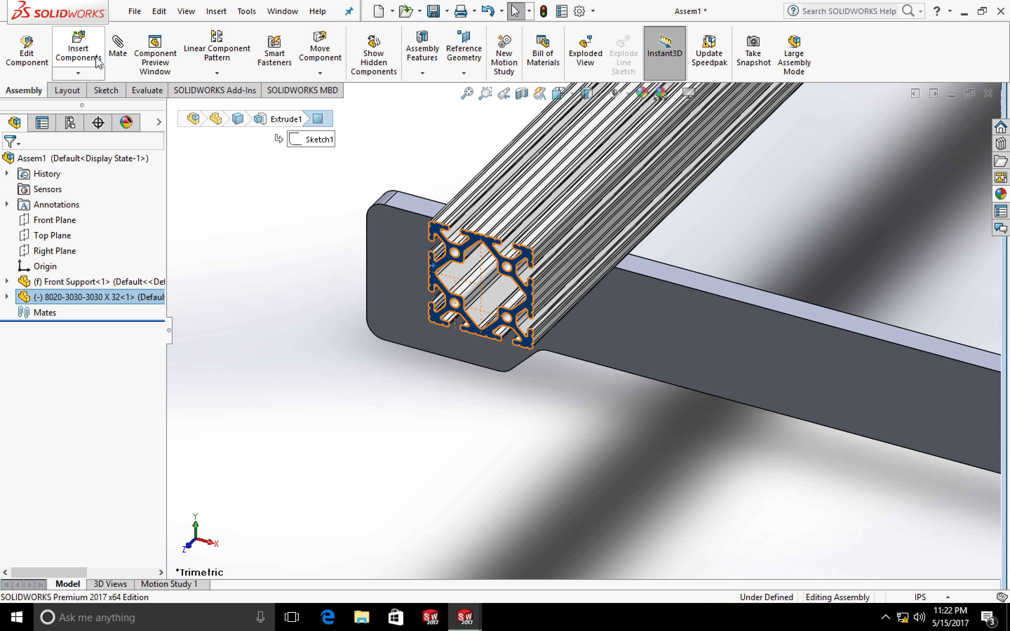
scroll(631, 372, up, 3)
middle_drag(631, 372, 471, 367)
click(616, 351)
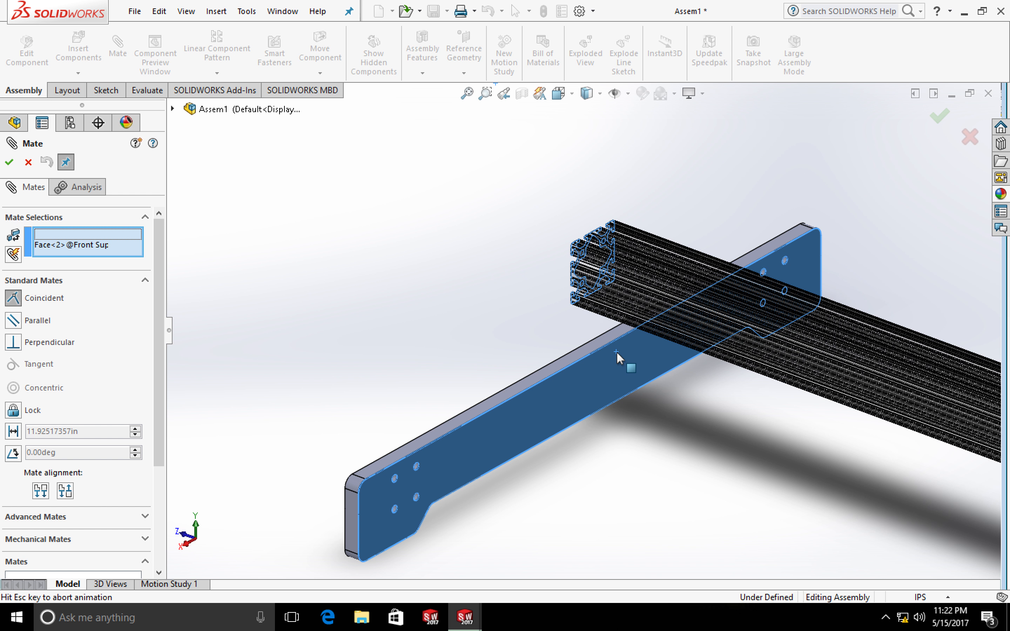
click(10, 161)
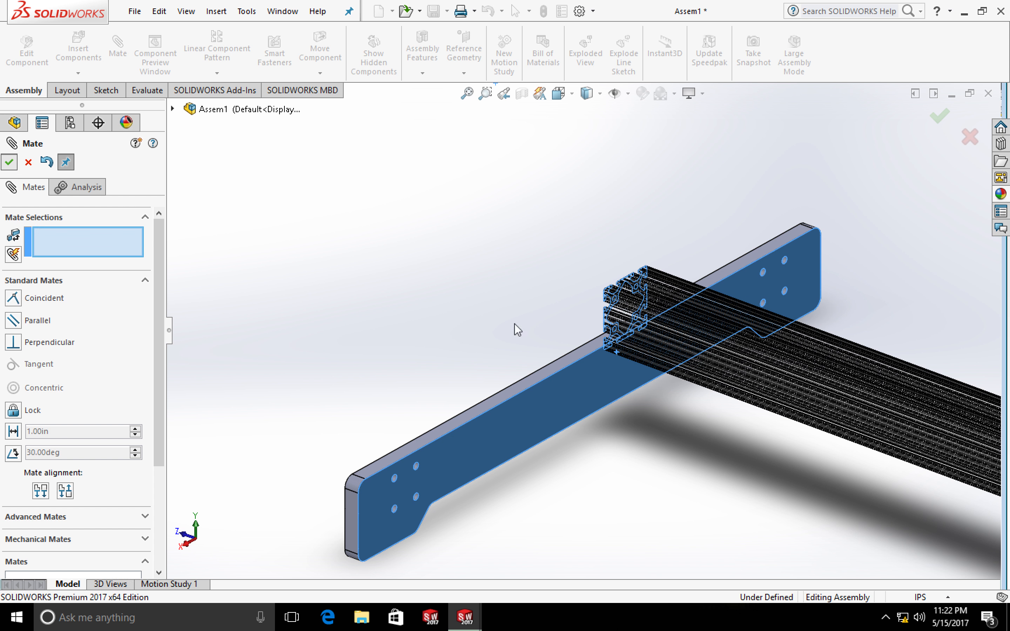
middle_drag(538, 273, 693, 243)
scroll(539, 344, down, 5)
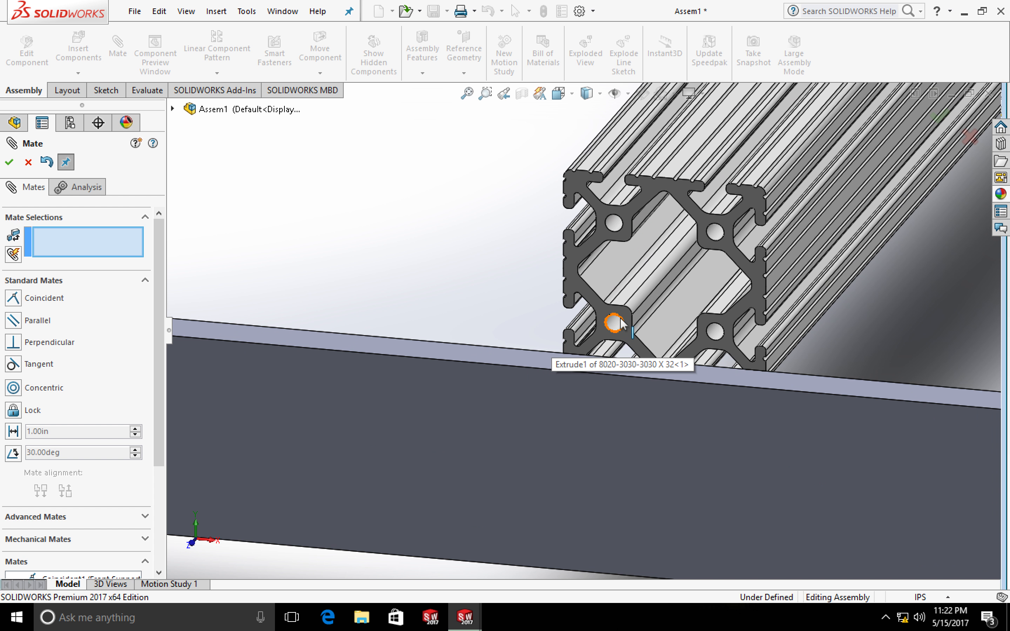
click(628, 322)
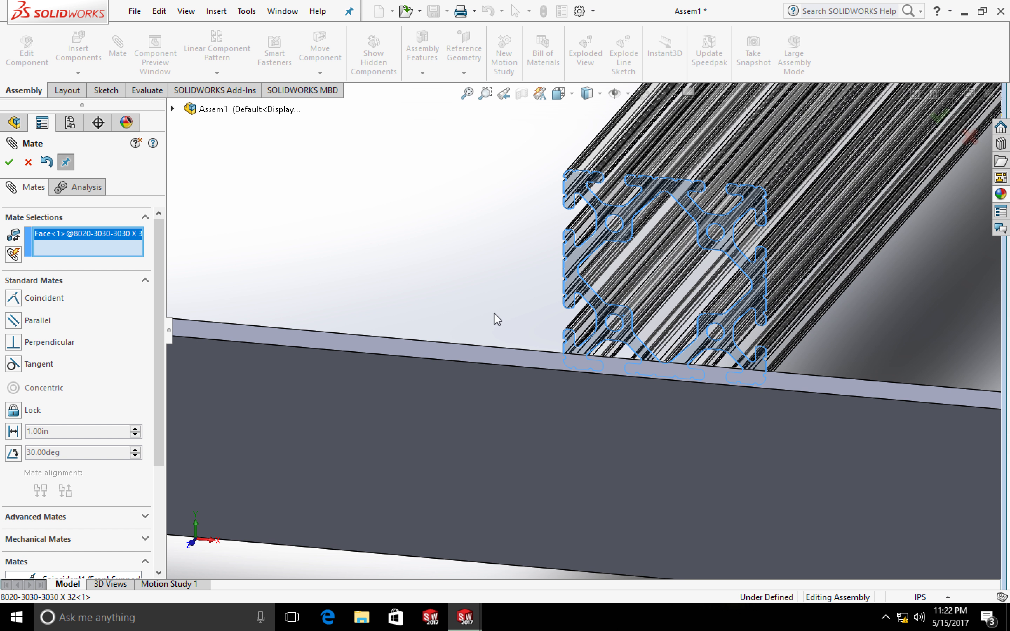
scroll(583, 306, down, 1)
scroll(582, 294, up, 10)
click(517, 359)
Add a concentric mate between the extrusion's upper outer hole and the front support's upper outer counterbored hole at the left end.
scroll(777, 276, down, 3)
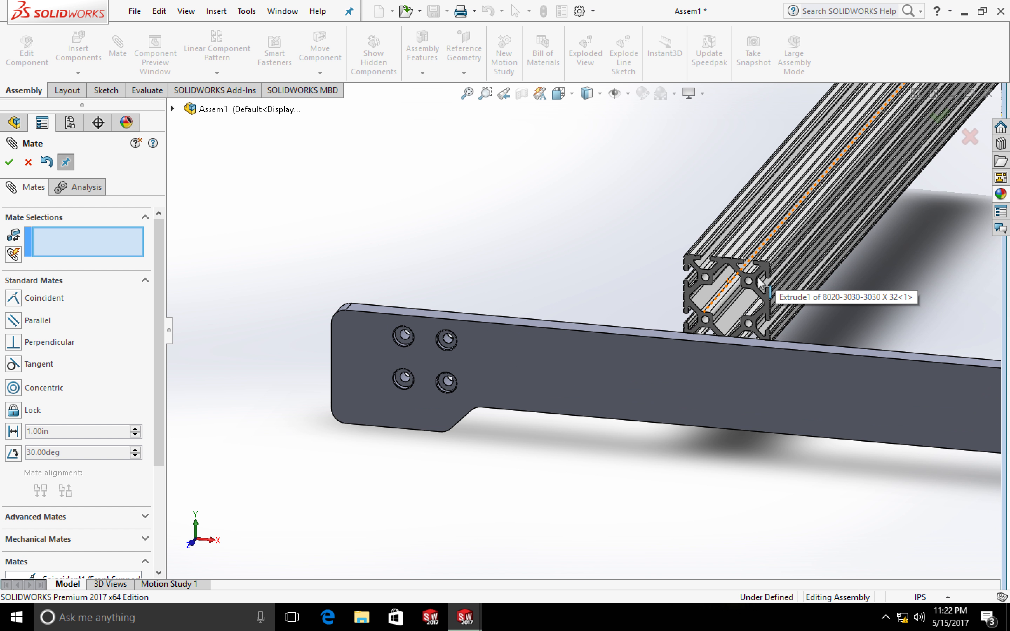
scroll(566, 351, down, 4)
scroll(634, 297, down, 2)
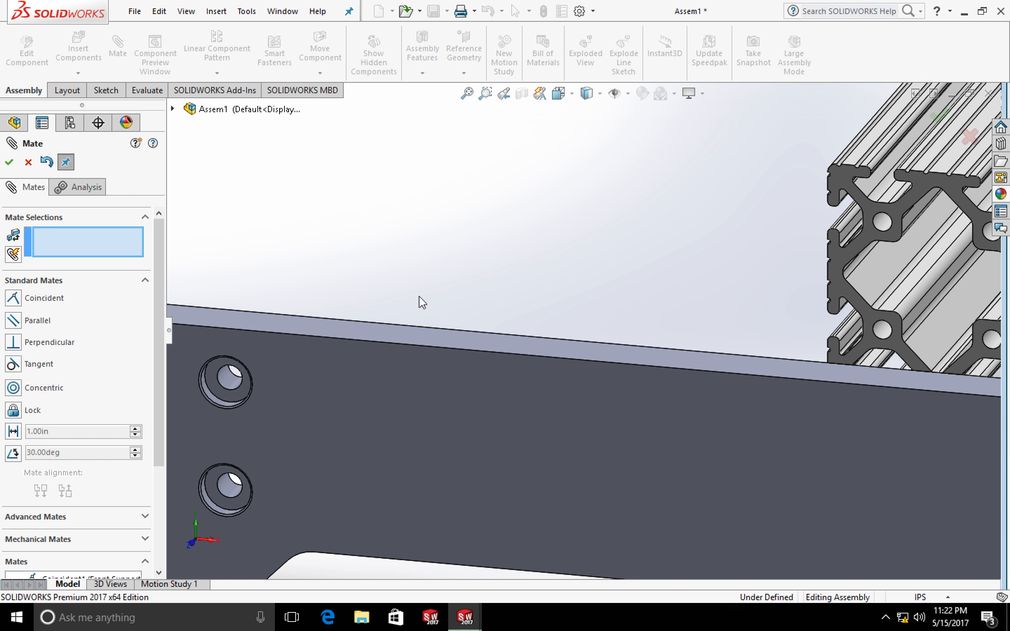
scroll(693, 288, up, 2)
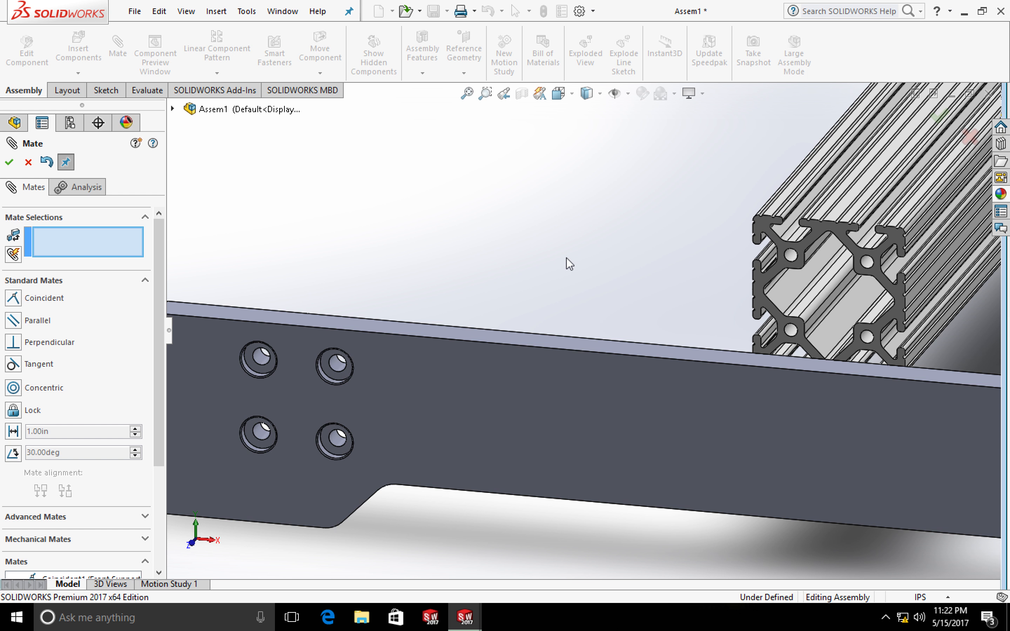
click(792, 258)
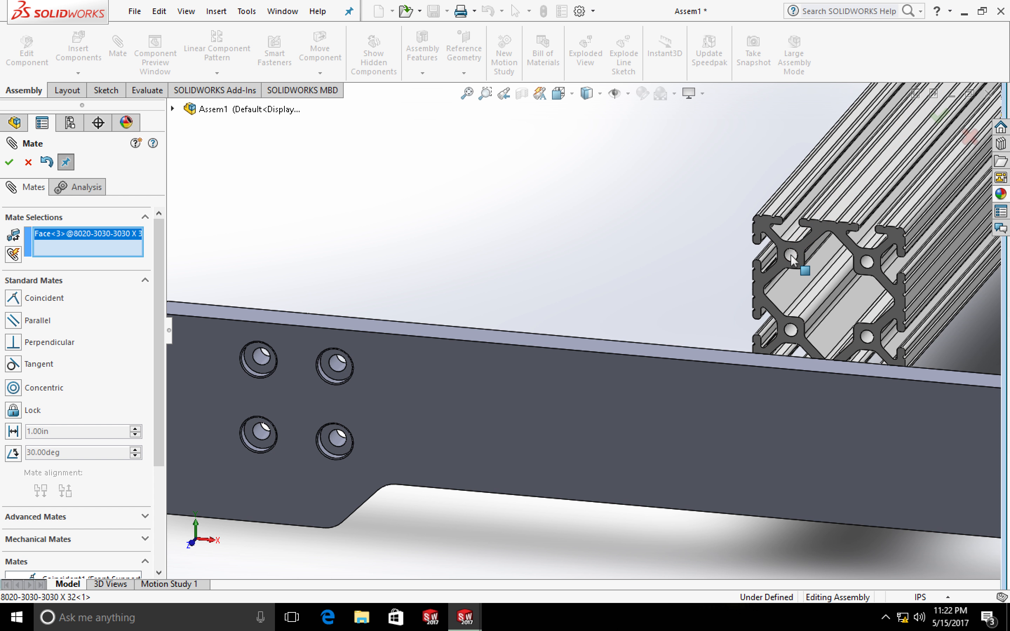
click(260, 359)
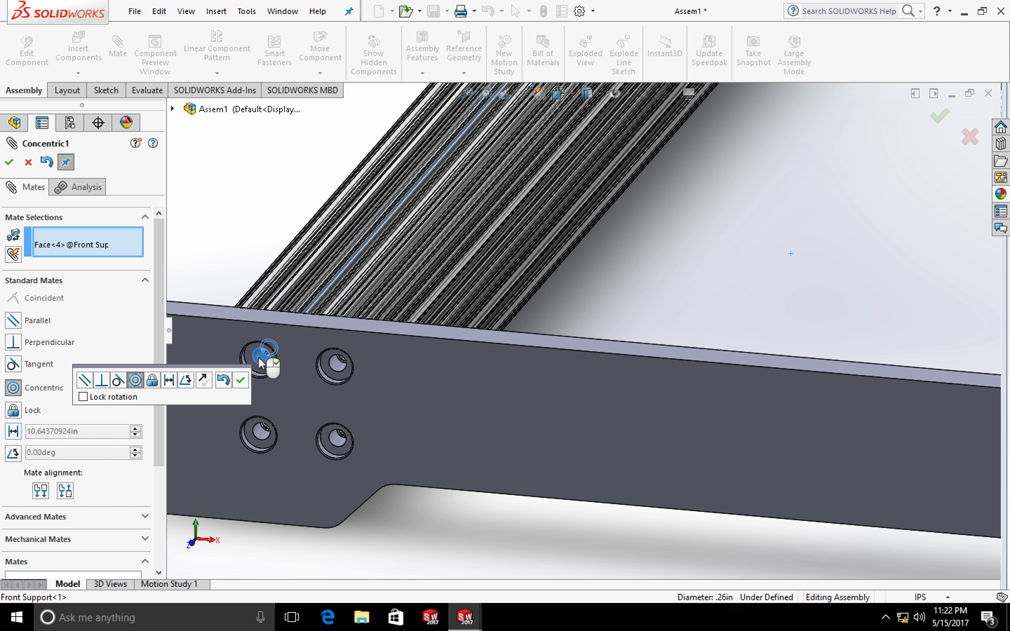
click(9, 162)
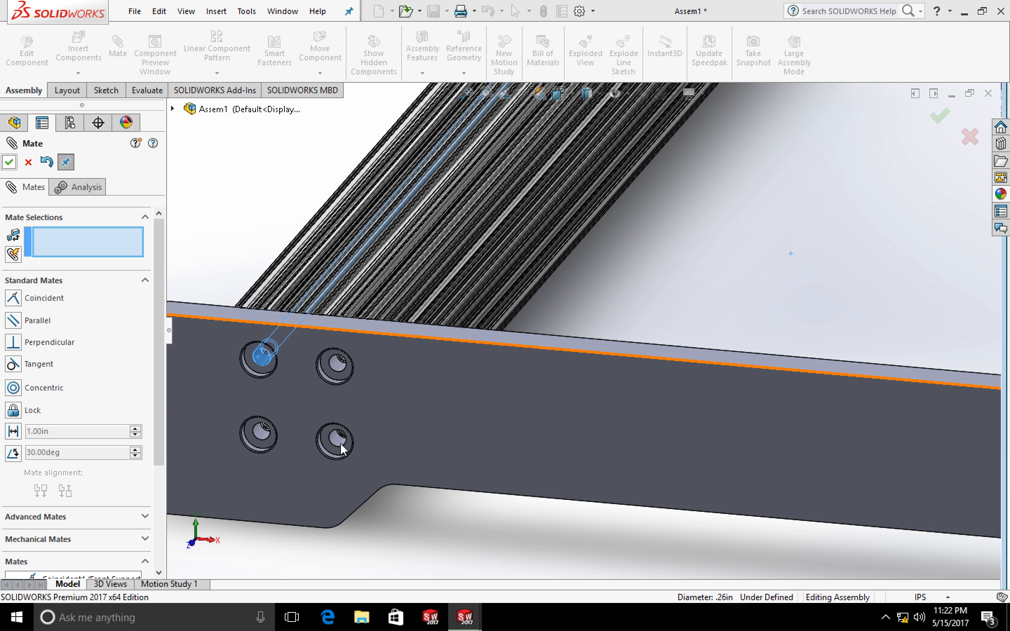
Add a concentric mate between the extrusion's lower inner hole and the matching front support hole, and finish mating this extrusion.
scroll(334, 439, down, 10)
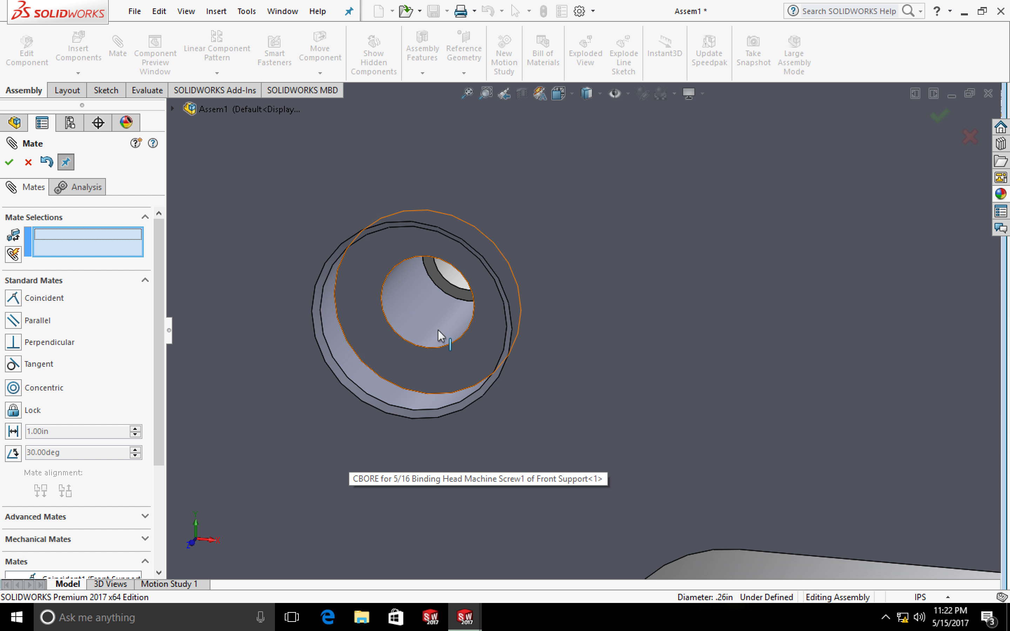
click(439, 288)
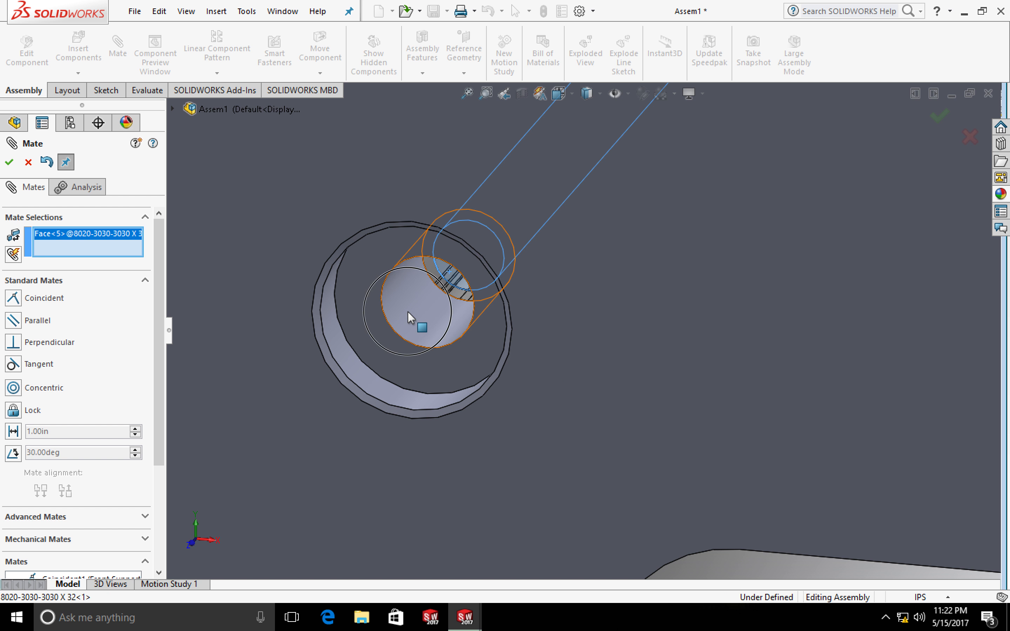
click(414, 323)
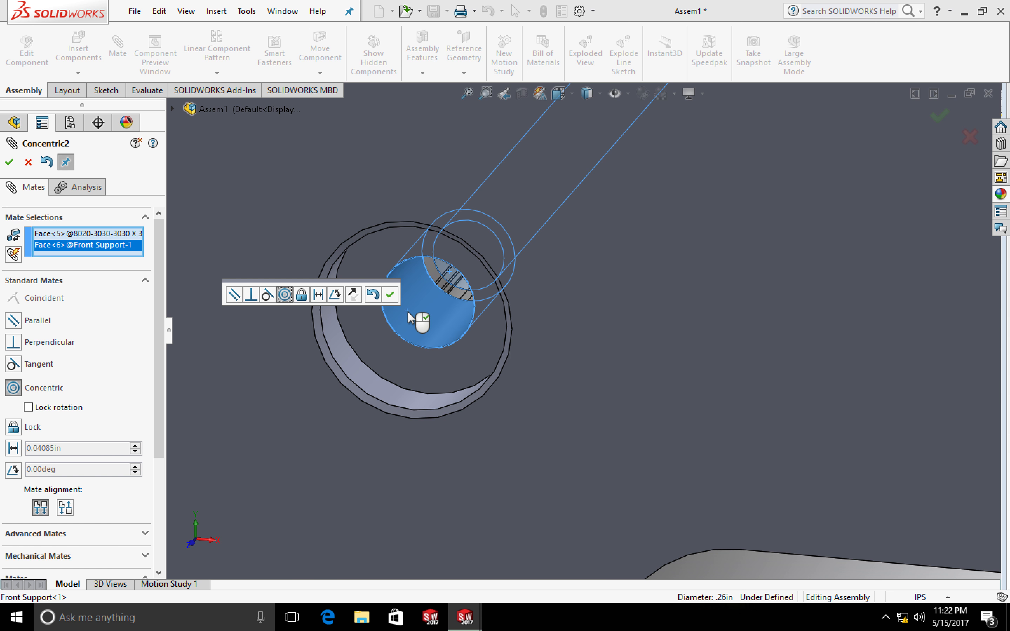
click(11, 162)
scroll(182, 263, down, 8)
scroll(198, 269, up, 12)
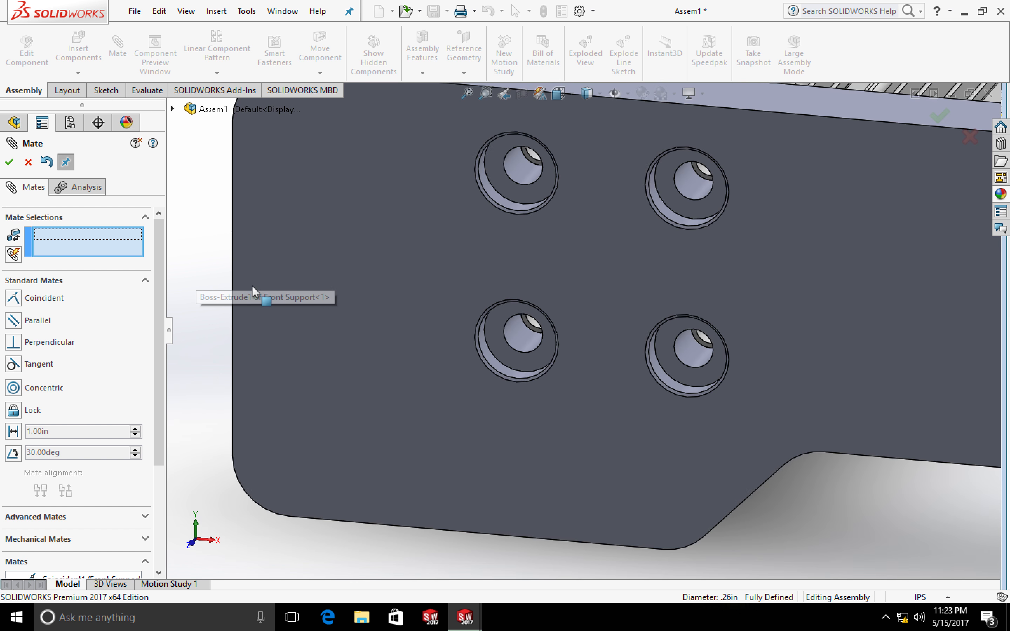
scroll(240, 285, up, 12)
scroll(764, 373, down, 2)
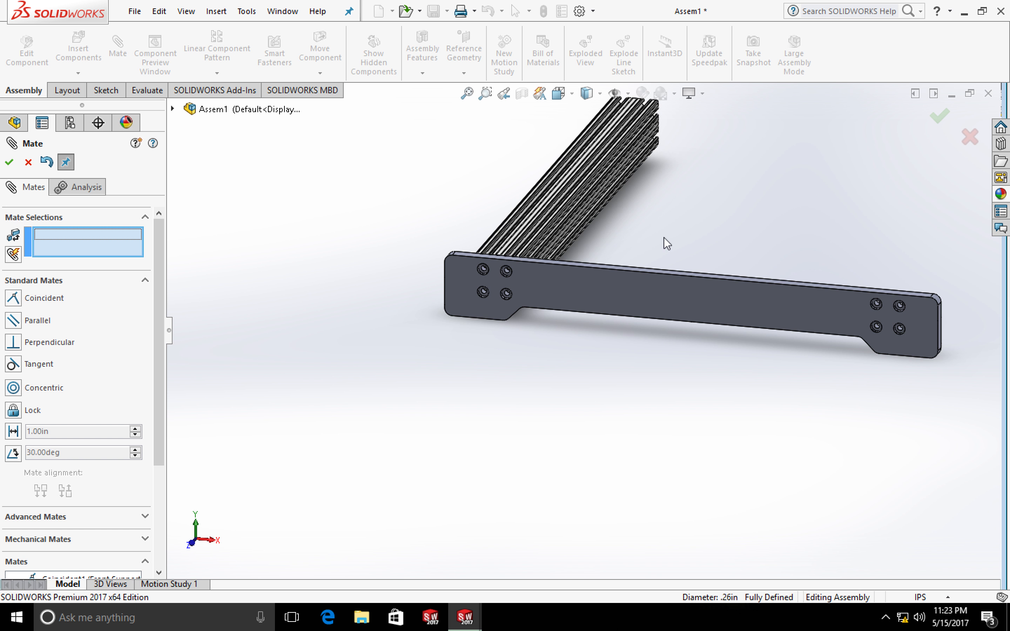
scroll(672, 242, down, 3)
middle_drag(672, 241, 522, 228)
scroll(524, 226, up, 8)
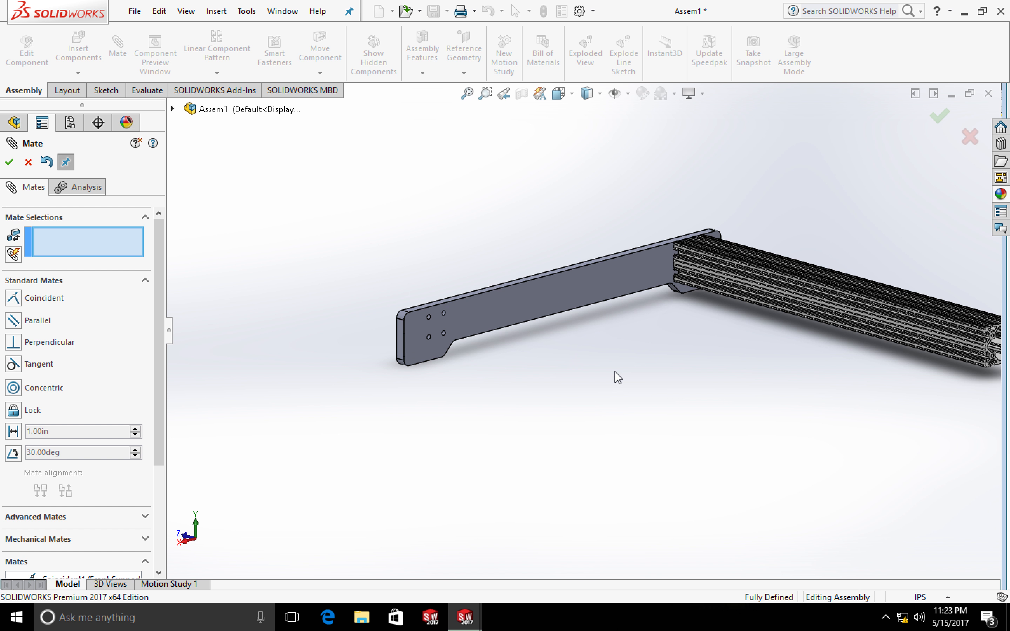
scroll(615, 371, down, 1)
click(17, 163)
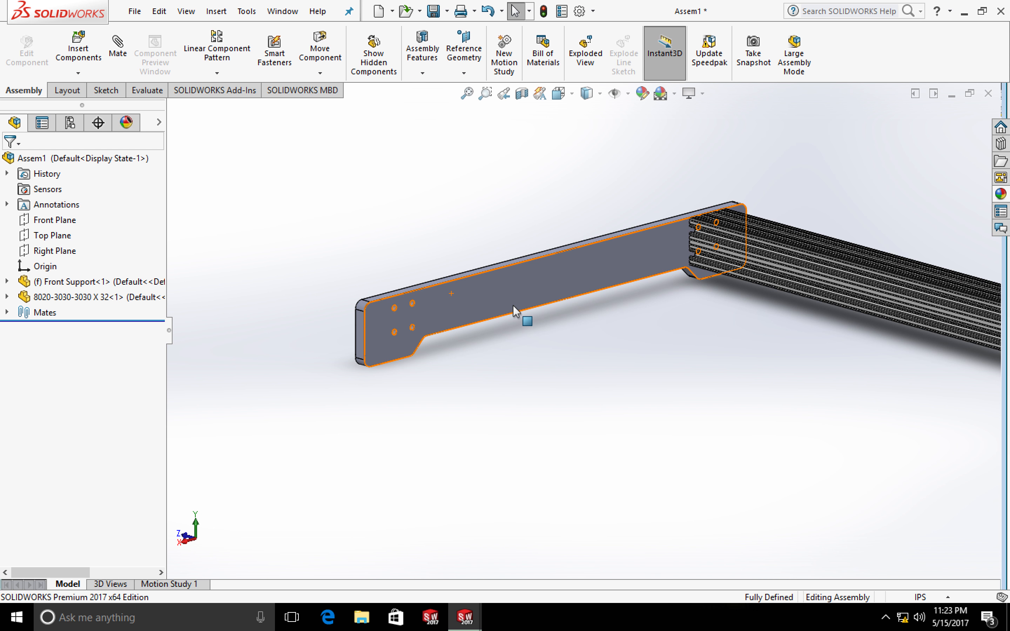
middle_drag(800, 283, 762, 300)
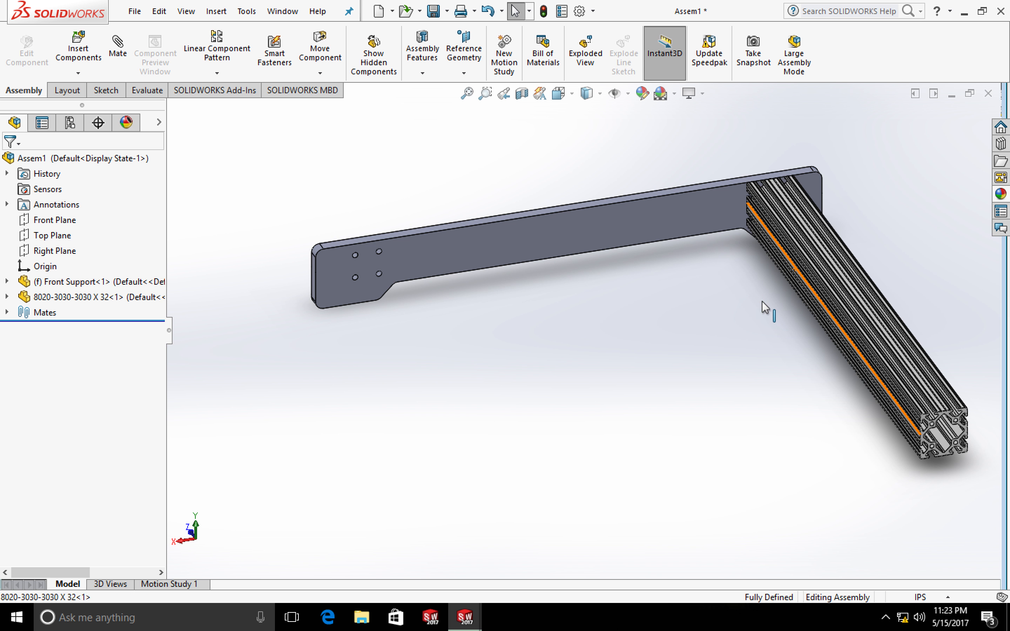
click(822, 298)
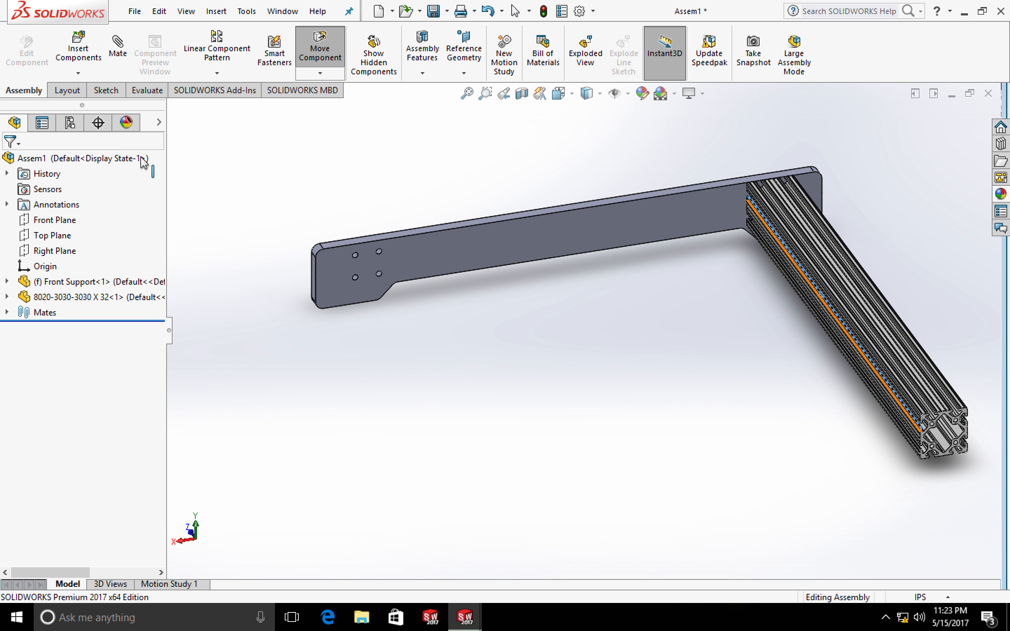
click(216, 11)
click(216, 11)
click(216, 11)
mouse_move(217, 34)
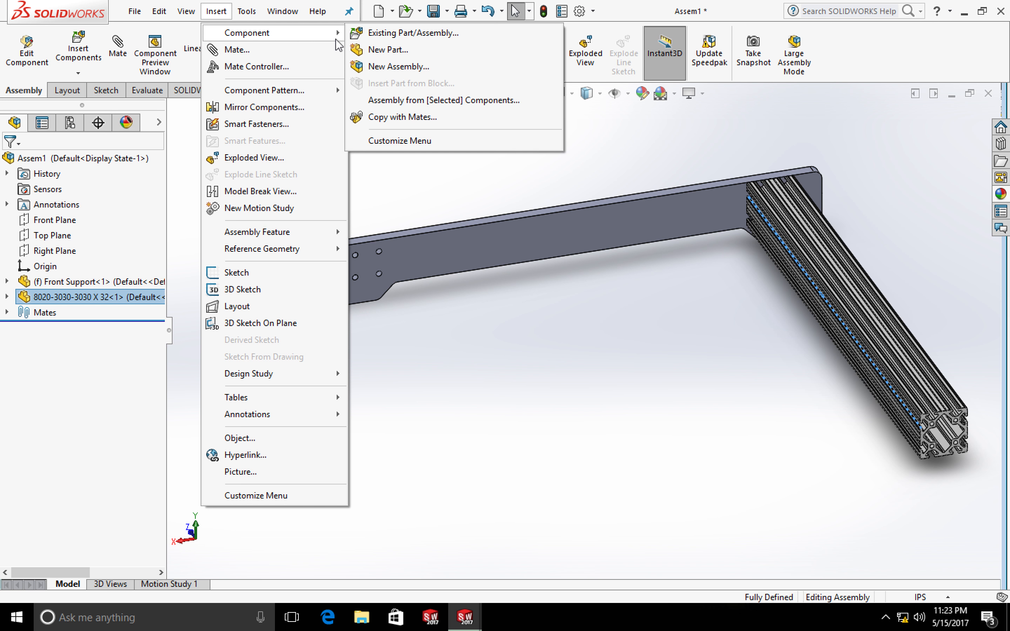
click(368, 37)
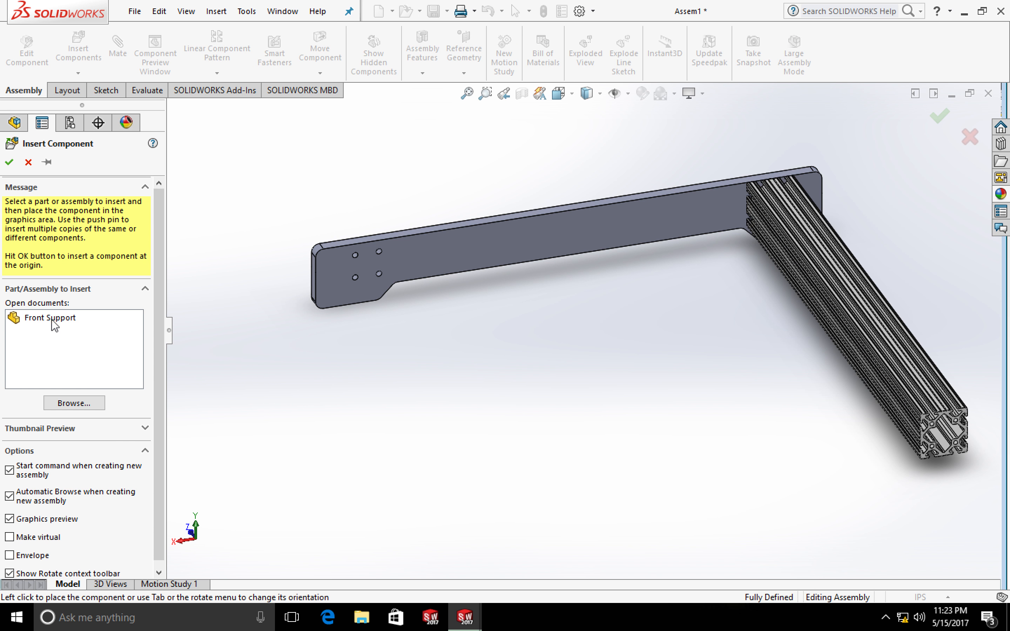
click(71, 403)
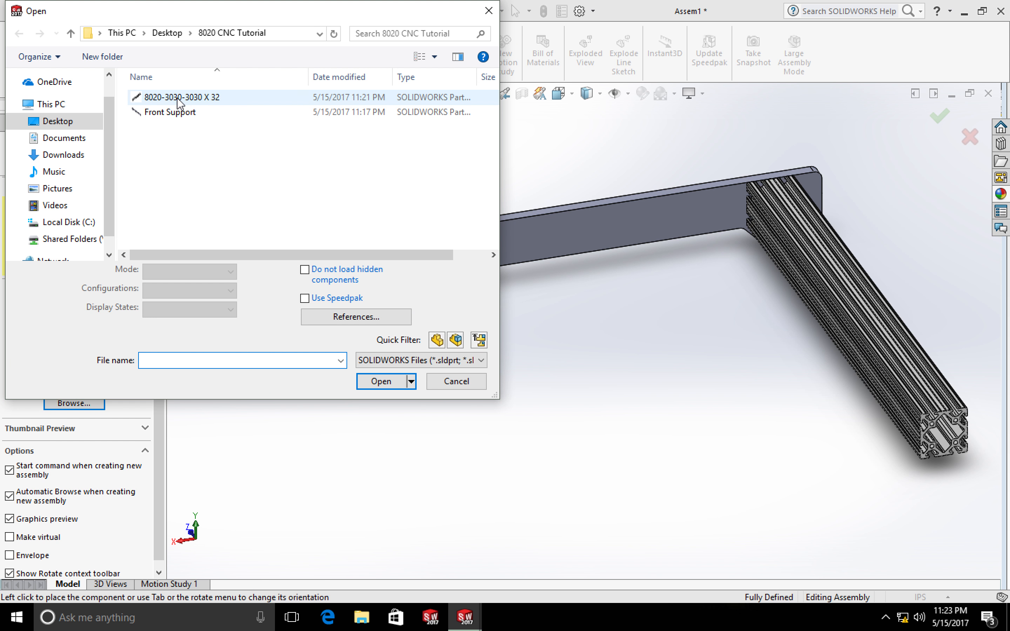
double_click(180, 100)
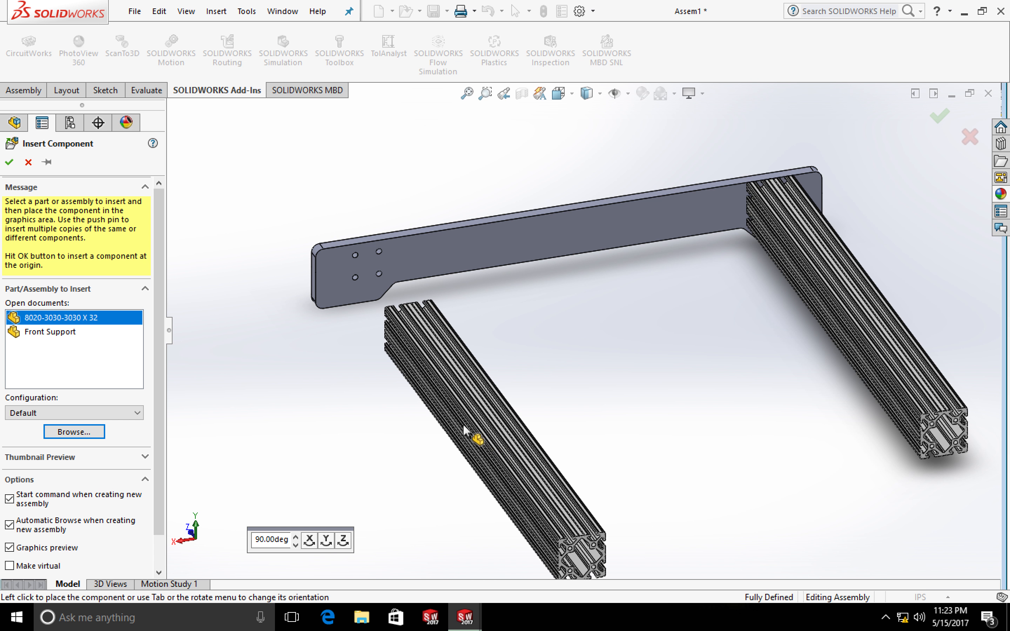
click(444, 384)
Add a coincident mate between the front support's rear face and the end face of the second extrusion.
middle_drag(357, 369, 480, 372)
middle_drag(568, 394, 354, 252)
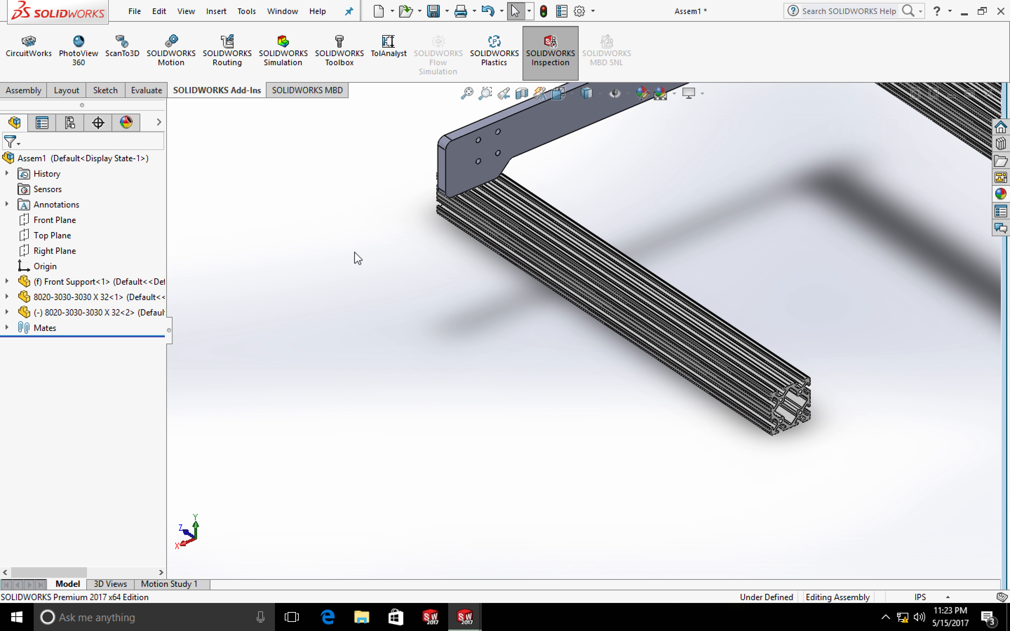
click(24, 91)
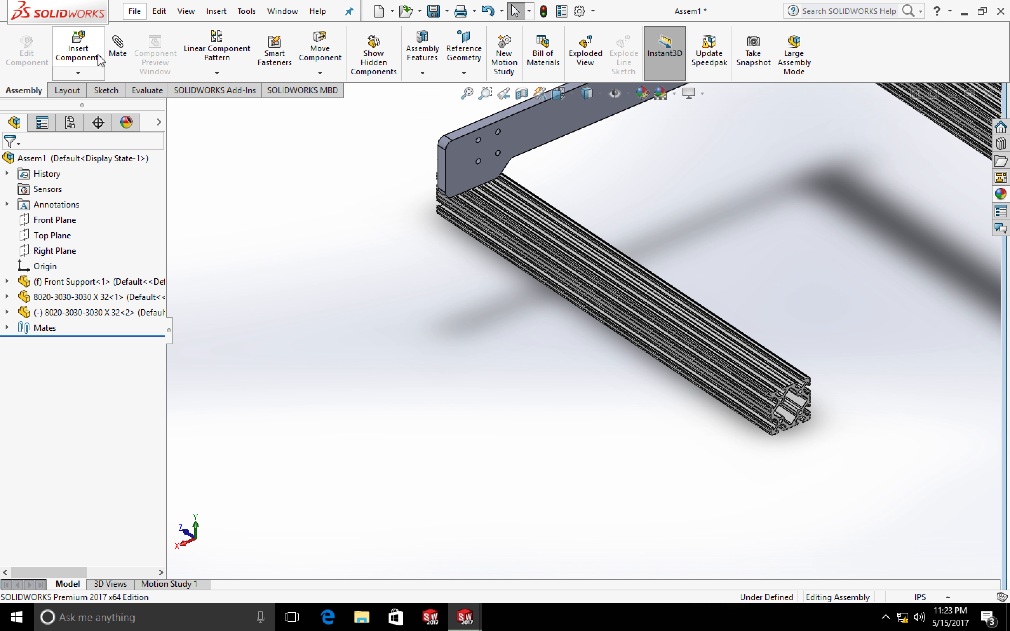
click(521, 137)
middle_drag(352, 203, 521, 190)
scroll(738, 435, up, 12)
scroll(564, 328, down, 10)
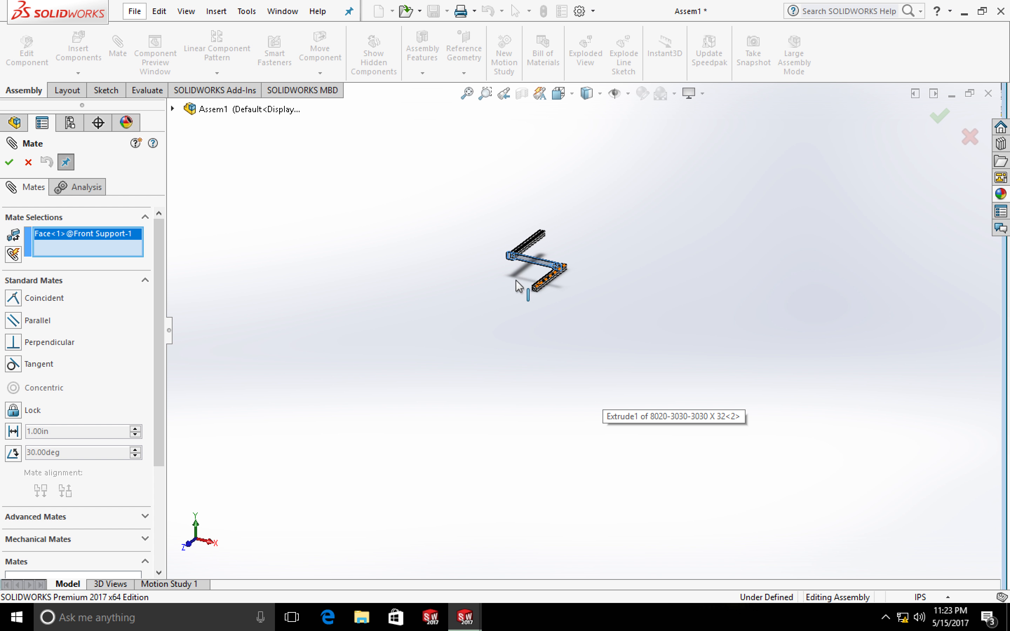
scroll(564, 329, down, 10)
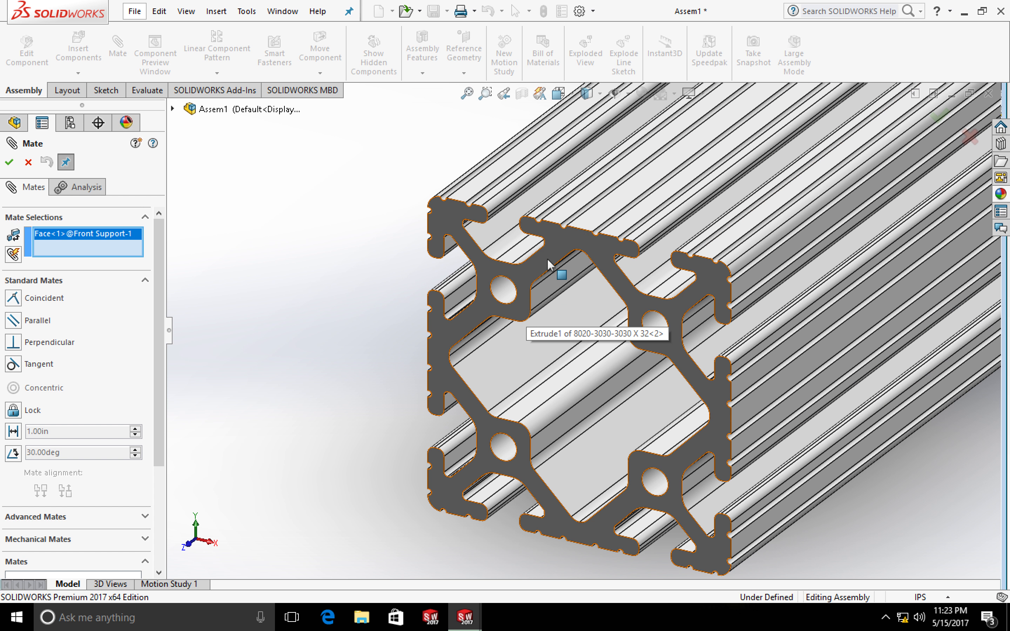
click(548, 259)
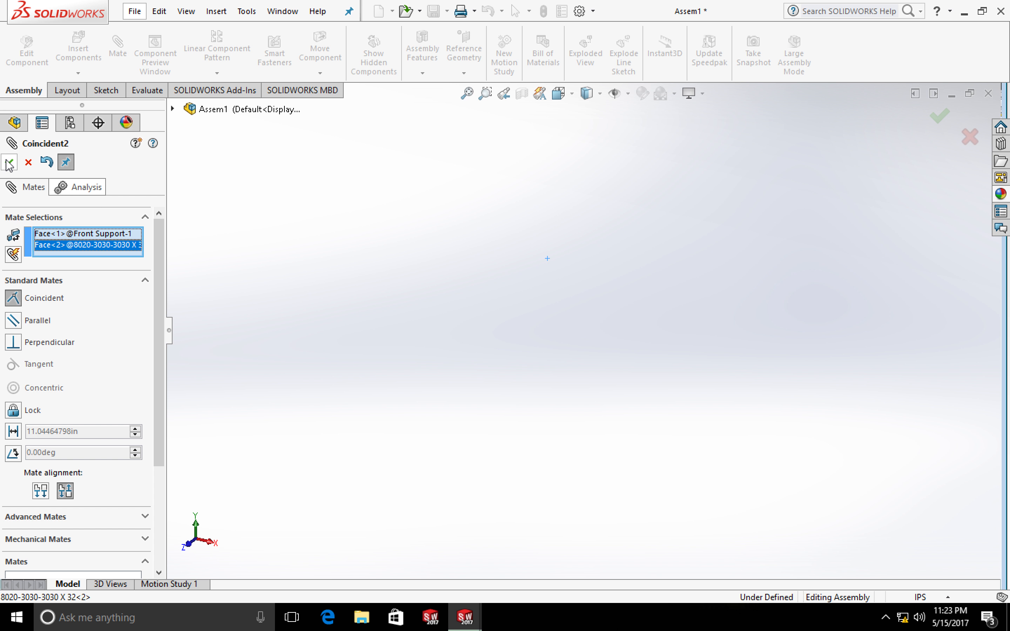
click(9, 163)
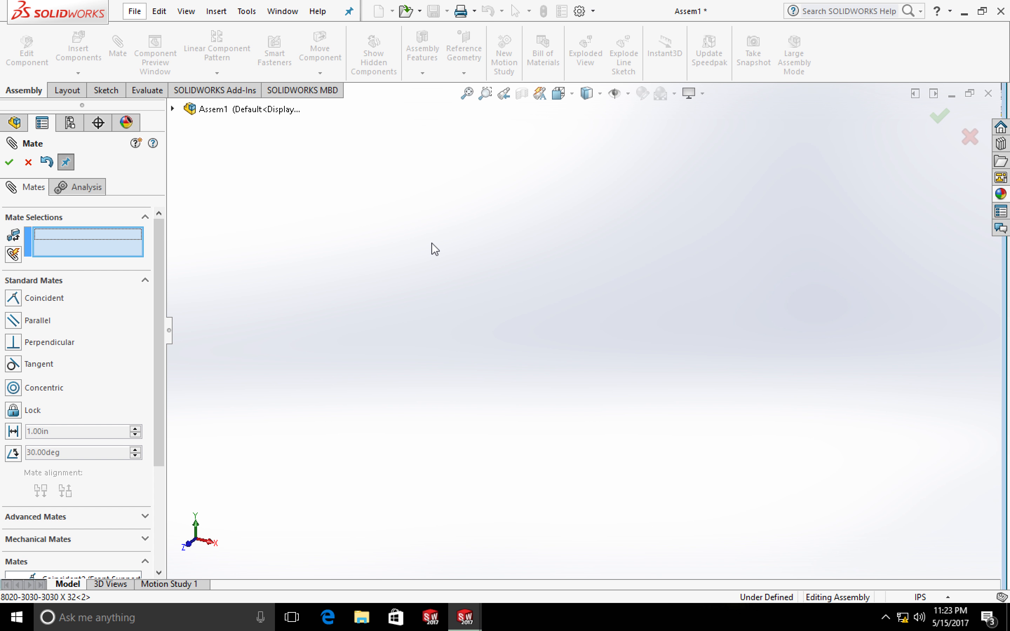
Add a concentric mate between the second extrusion's lower outer hole and the front support's lower outer hole at its other end.
key(space)
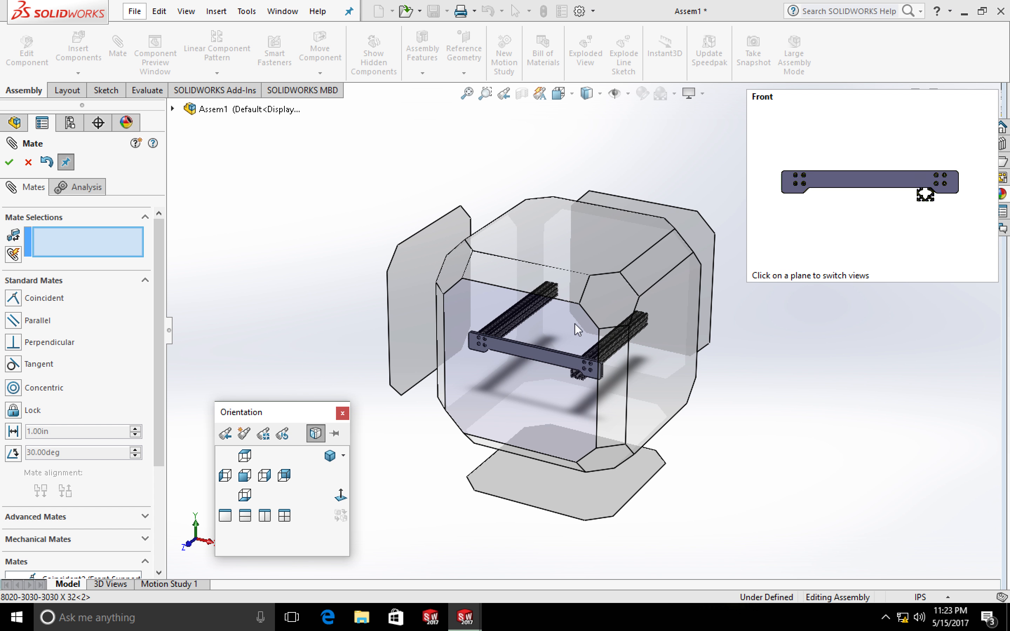
click(598, 314)
scroll(570, 444, up, 5)
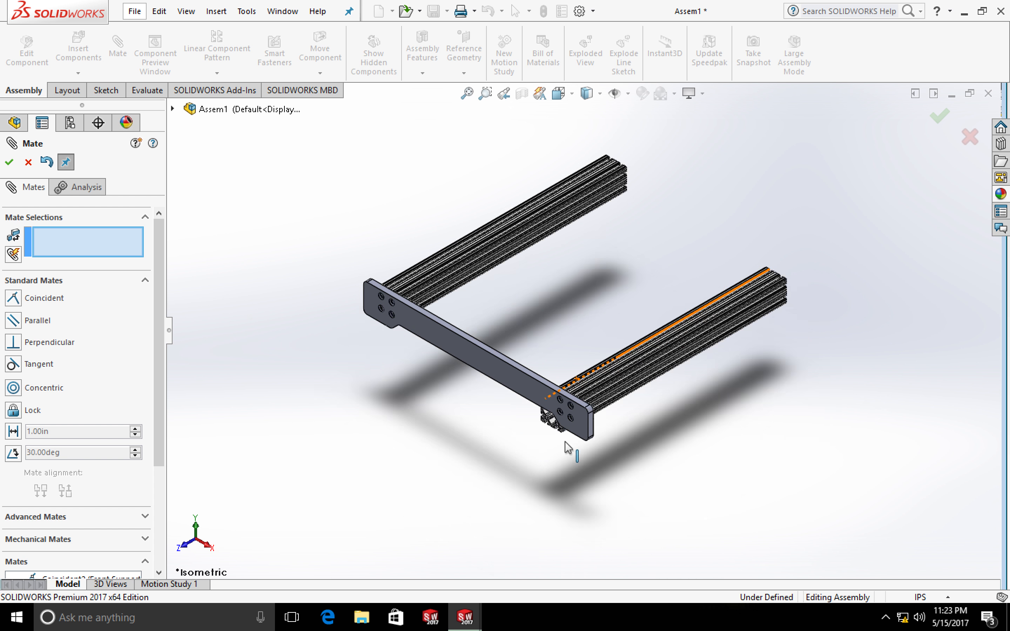
scroll(604, 388, down, 3)
scroll(574, 338, down, 8)
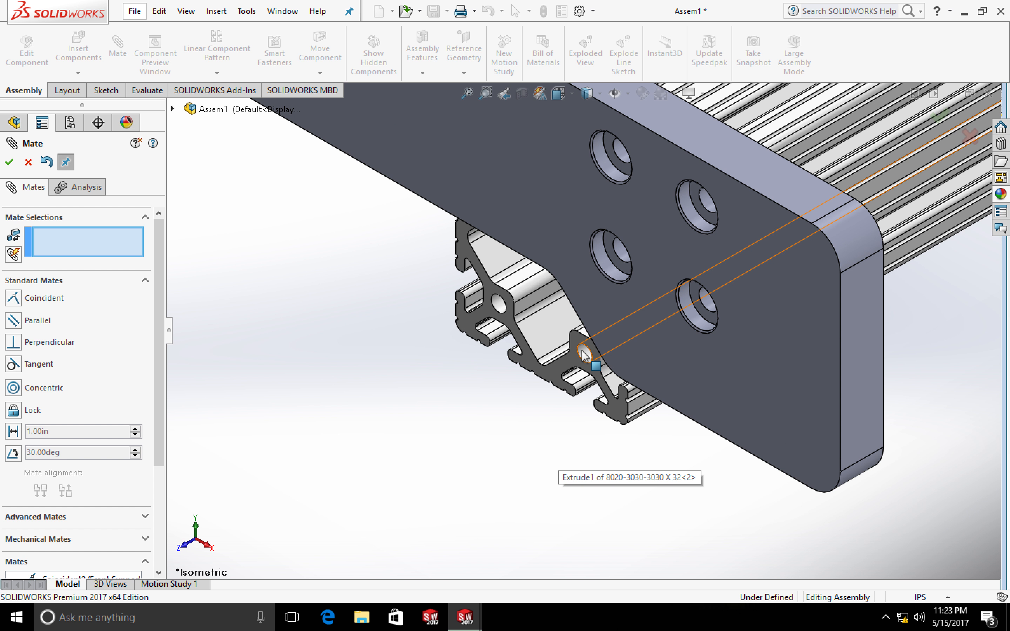
click(584, 355)
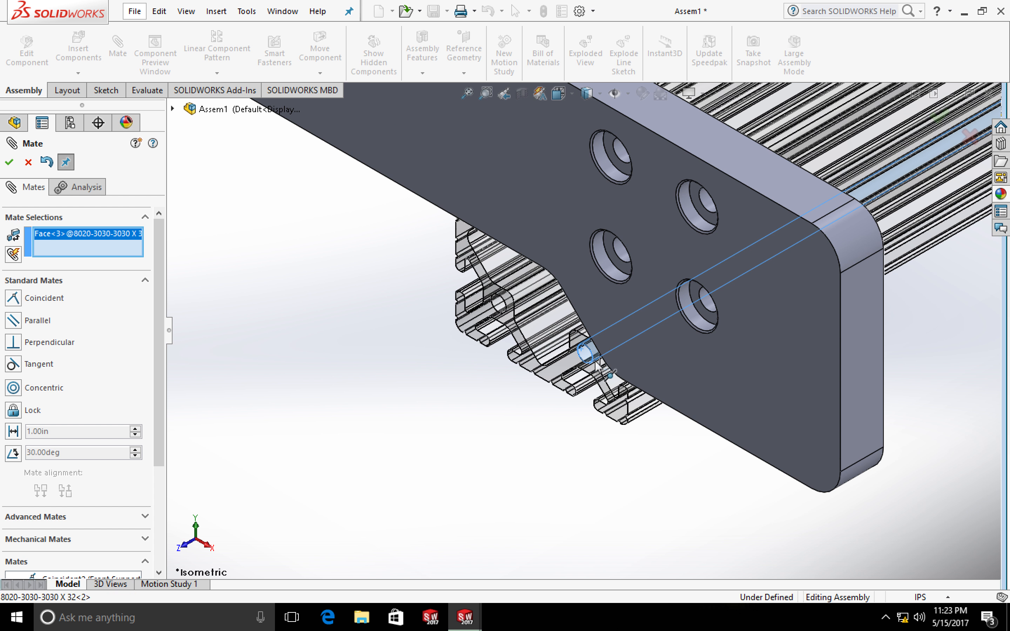
click(708, 300)
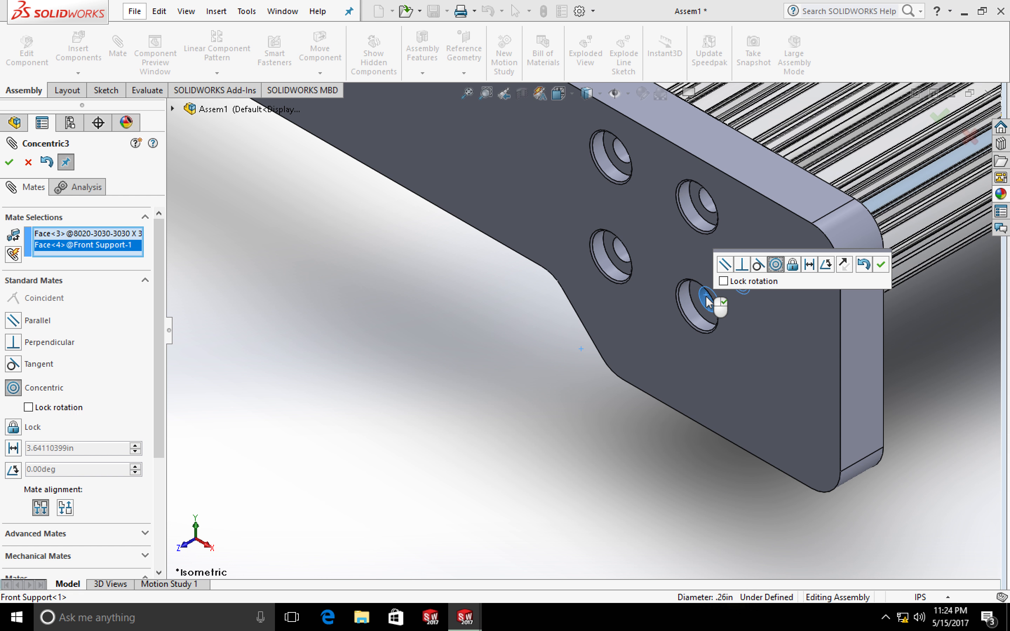
click(10, 162)
Rotate the second extrusion about its mated hole until its other holes sit roughly behind the front support's holes.
middle_drag(554, 307, 573, 257)
scroll(642, 241, down, 4)
scroll(641, 241, up, 3)
scroll(642, 241, up, 5)
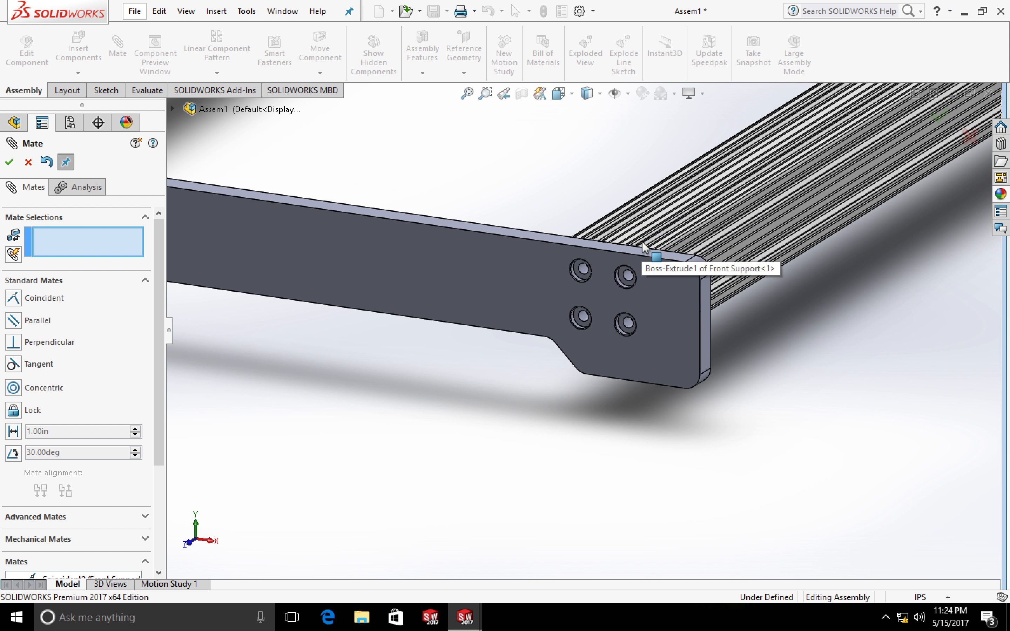
scroll(762, 287, down, 2)
drag(761, 282, 712, 215)
scroll(586, 279, up, 1)
scroll(595, 272, down, 5)
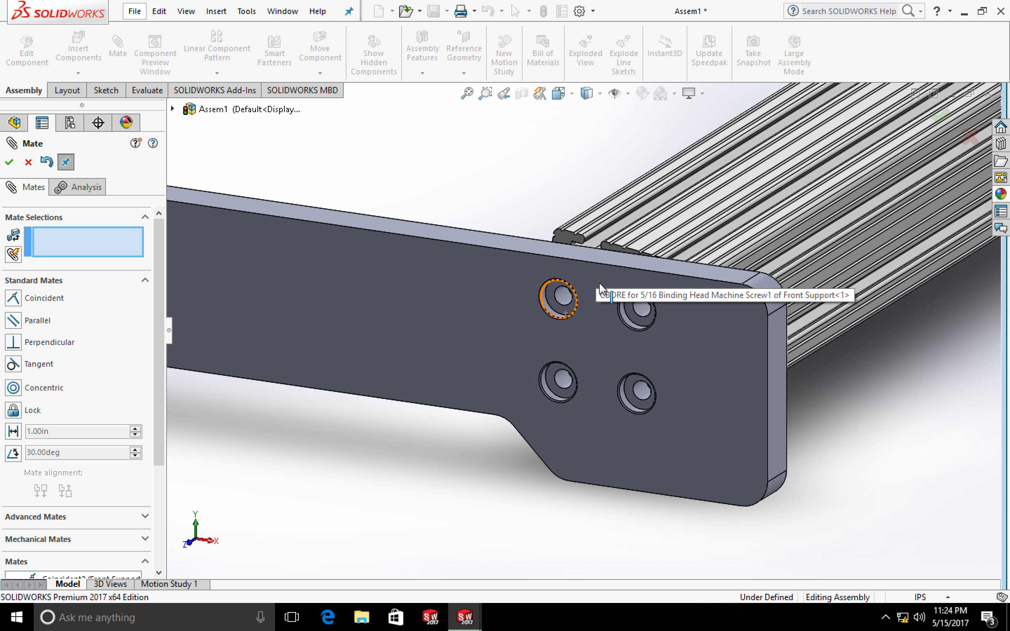
drag(572, 206, 535, 244)
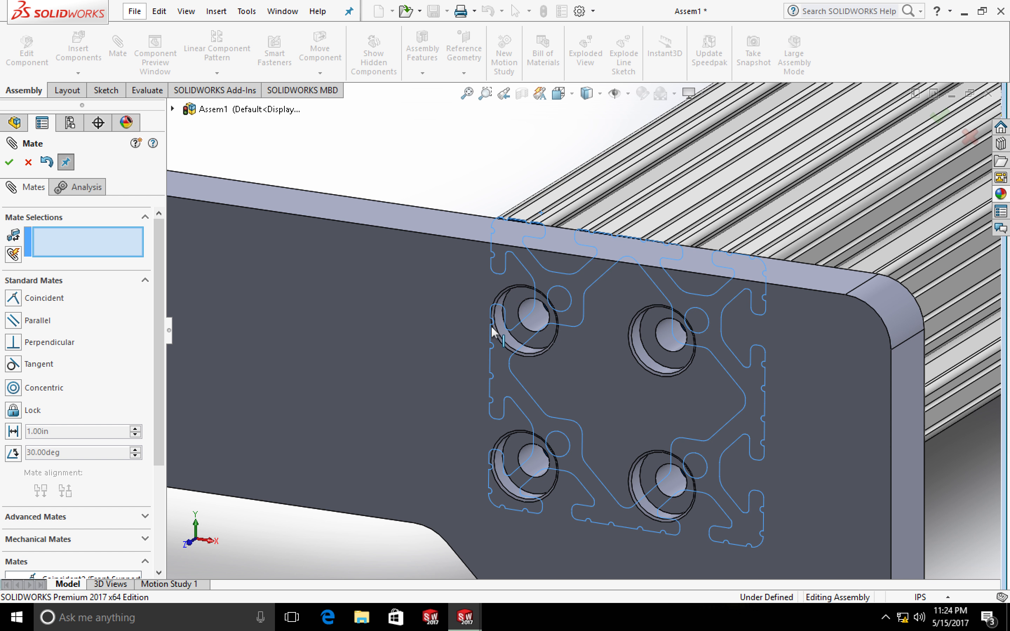
Add a concentric mate between the second extrusion's upper inner hole and the front support's matching upper inner hole, and finish mating.
middle_drag(485, 355, 522, 313)
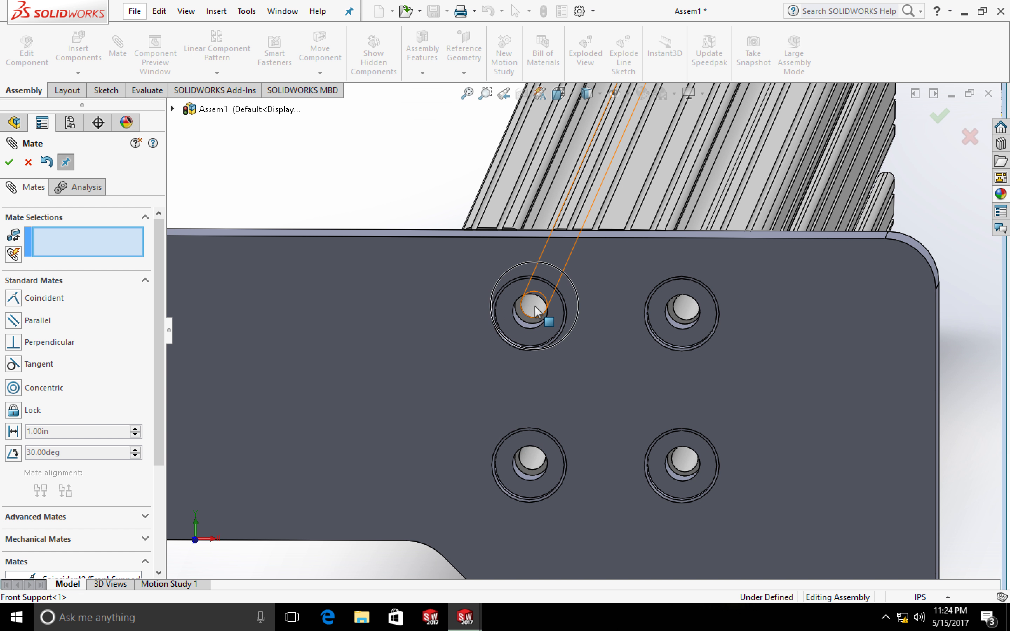
click(529, 328)
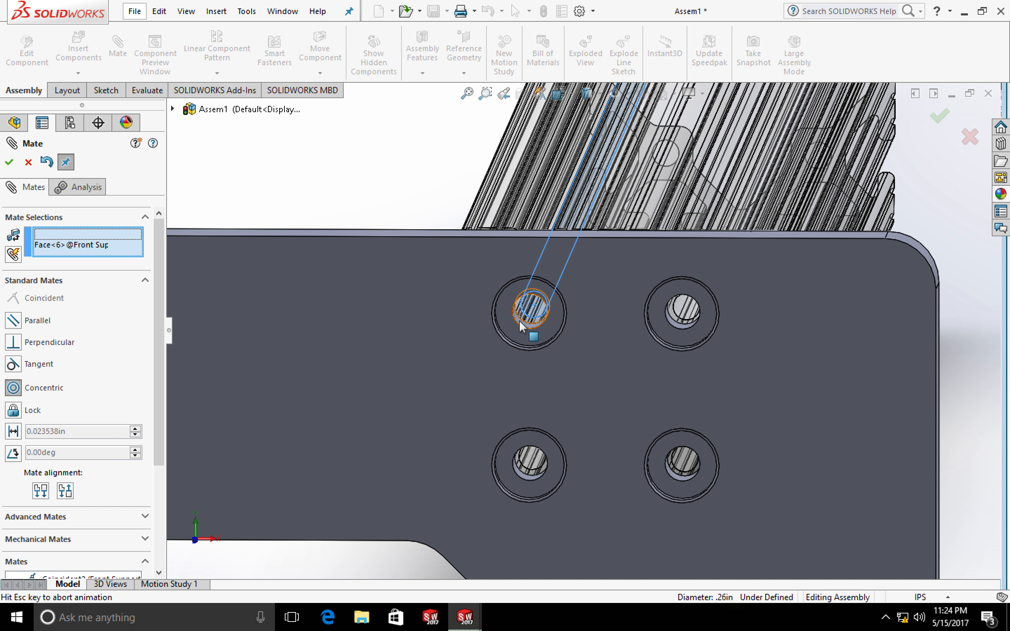
click(522, 327)
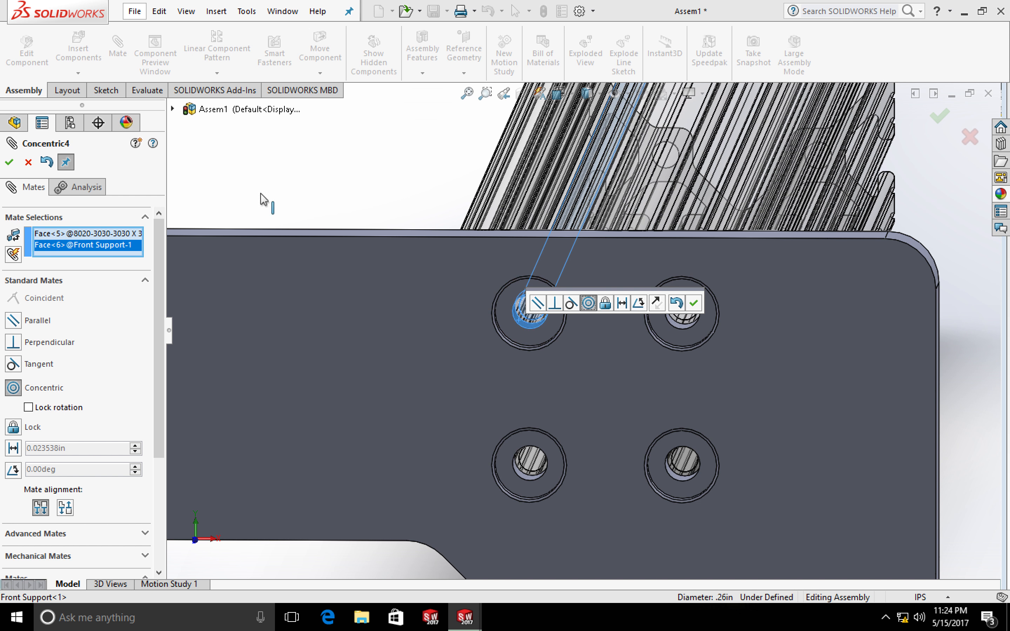
click(9, 162)
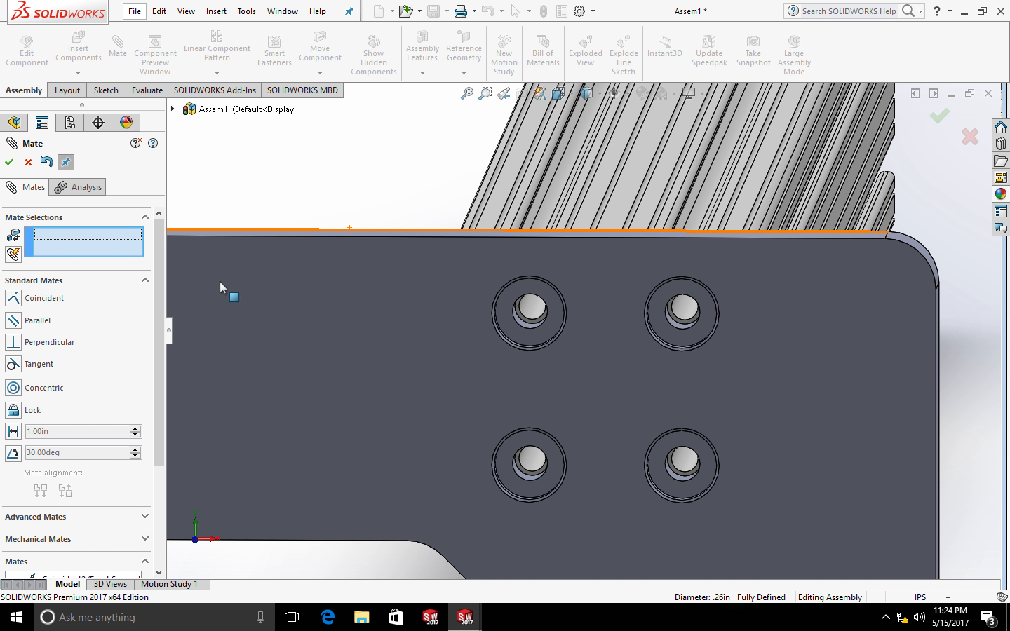
scroll(320, 320, down, 5)
scroll(340, 317, up, 5)
scroll(340, 318, up, 10)
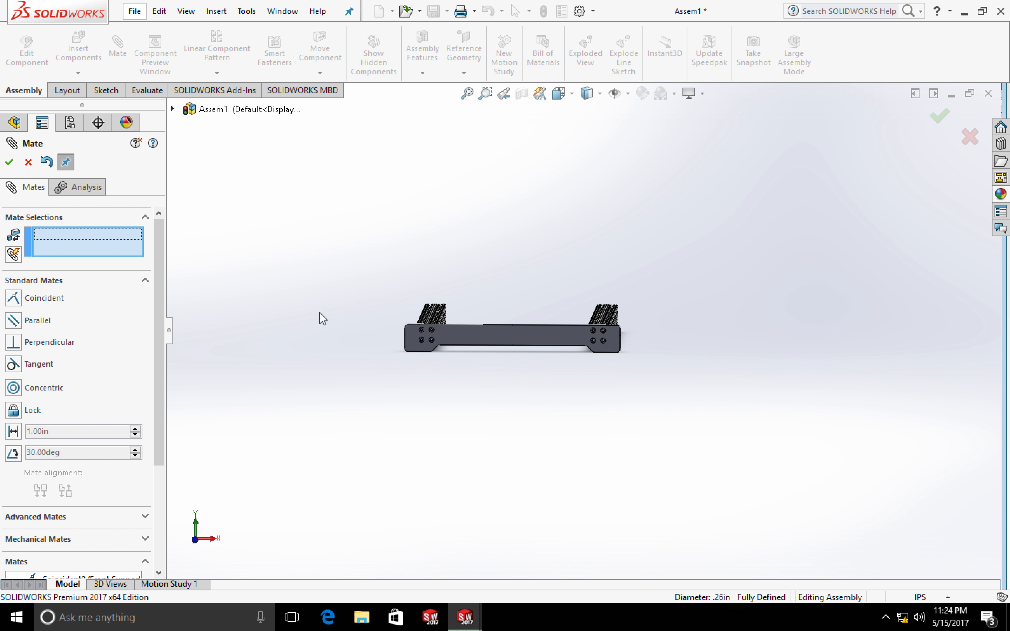
scroll(548, 334, down, 2)
click(9, 163)
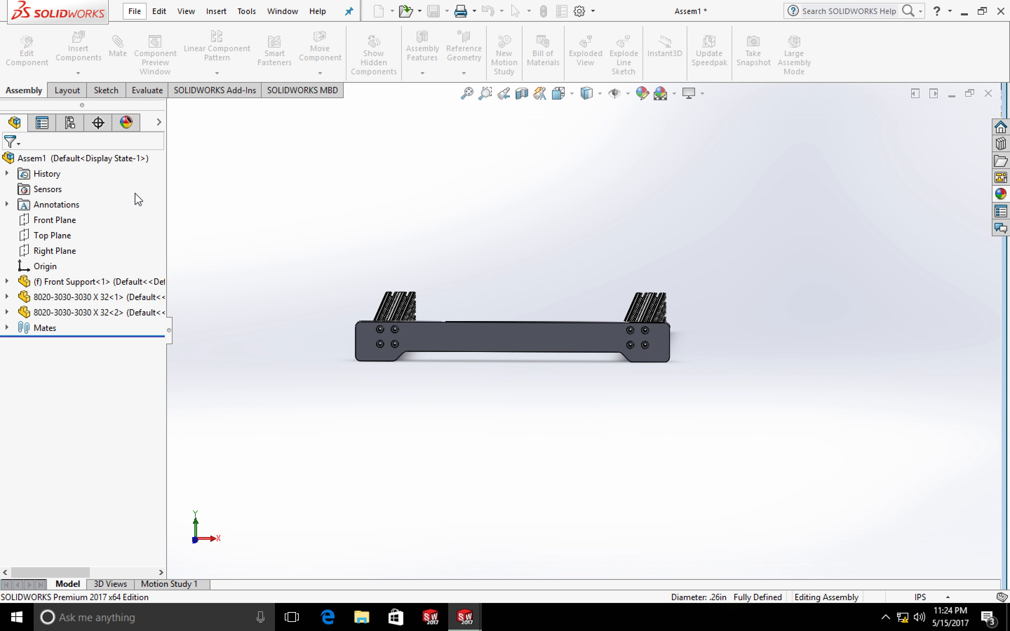
Examine the mated frame from the front, both sides and the open rear ends of the extrusions.
middle_drag(540, 286, 491, 321)
scroll(491, 321, up, 3)
scroll(490, 320, down, 4)
scroll(608, 341, down, 2)
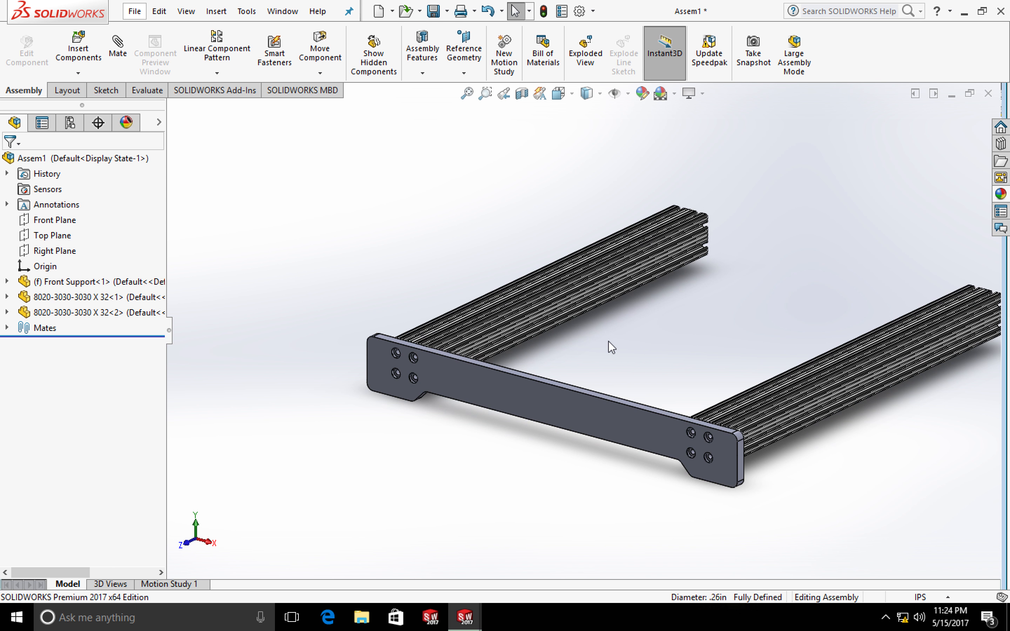
scroll(609, 341, up, 2)
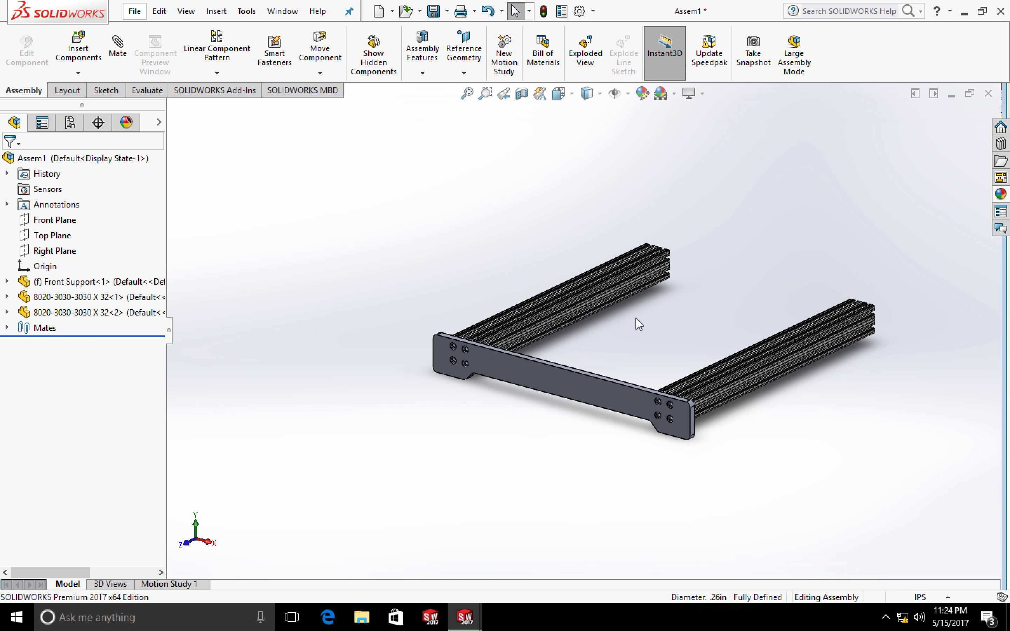
middle_drag(669, 314, 733, 293)
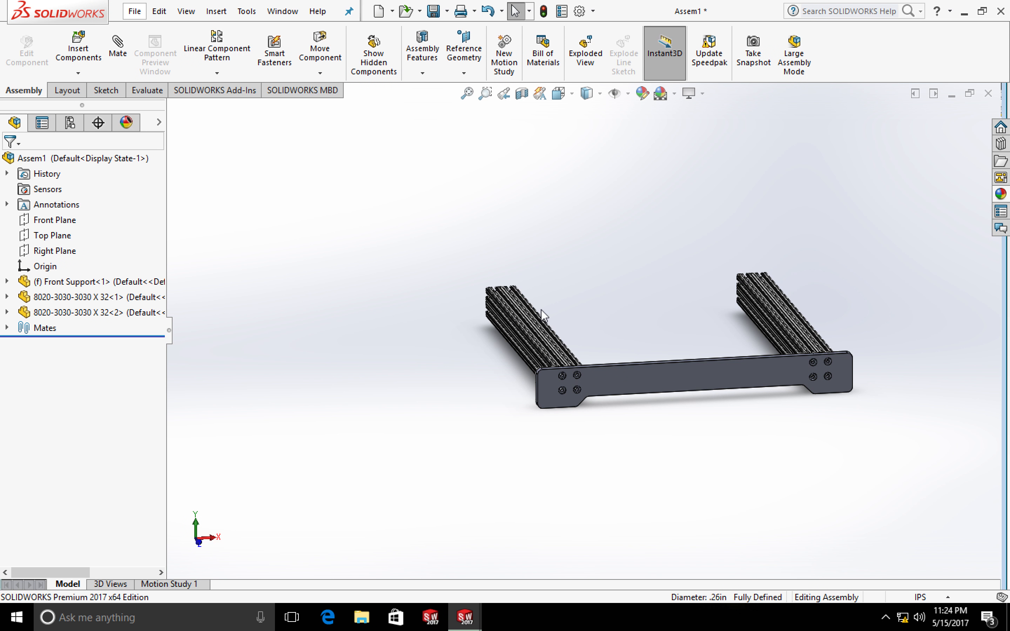
middle_drag(476, 342, 658, 336)
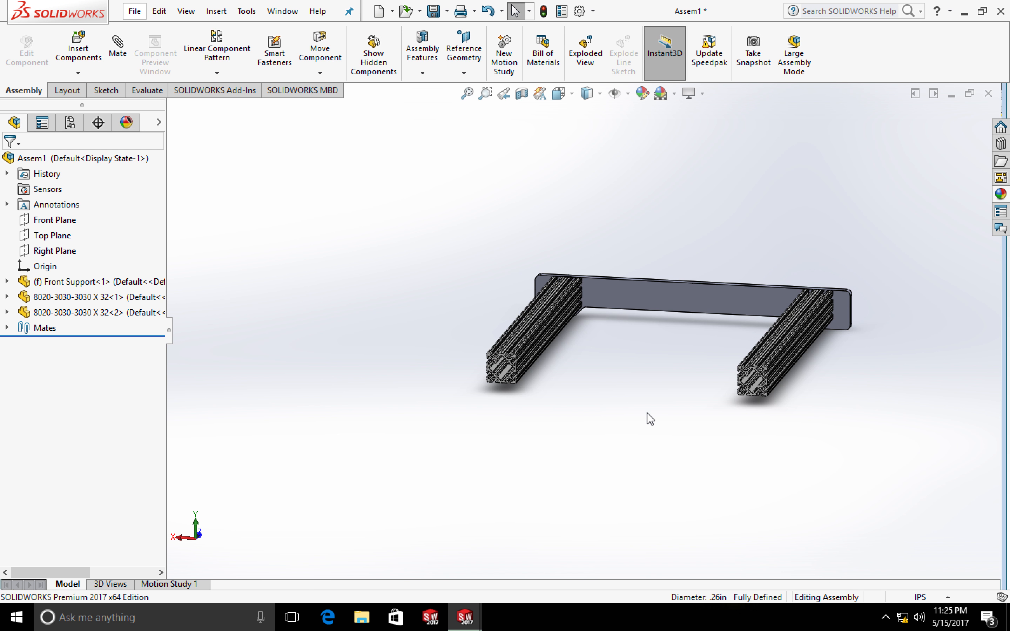
middle_drag(656, 428, 454, 425)
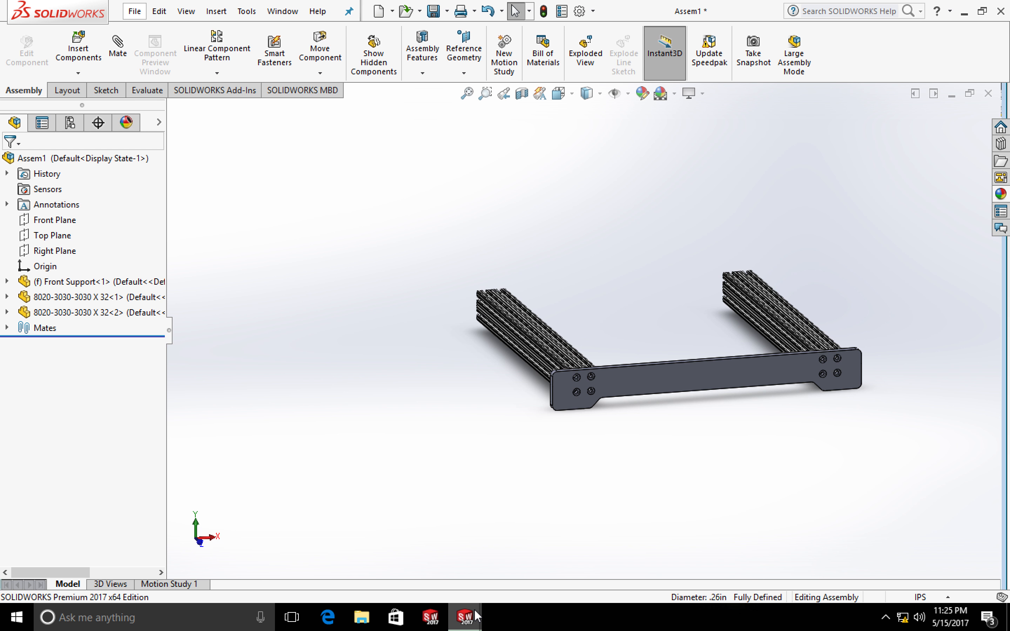
Switch to the Front Support part window and add a configuration named Back.
mouse_move(476, 615)
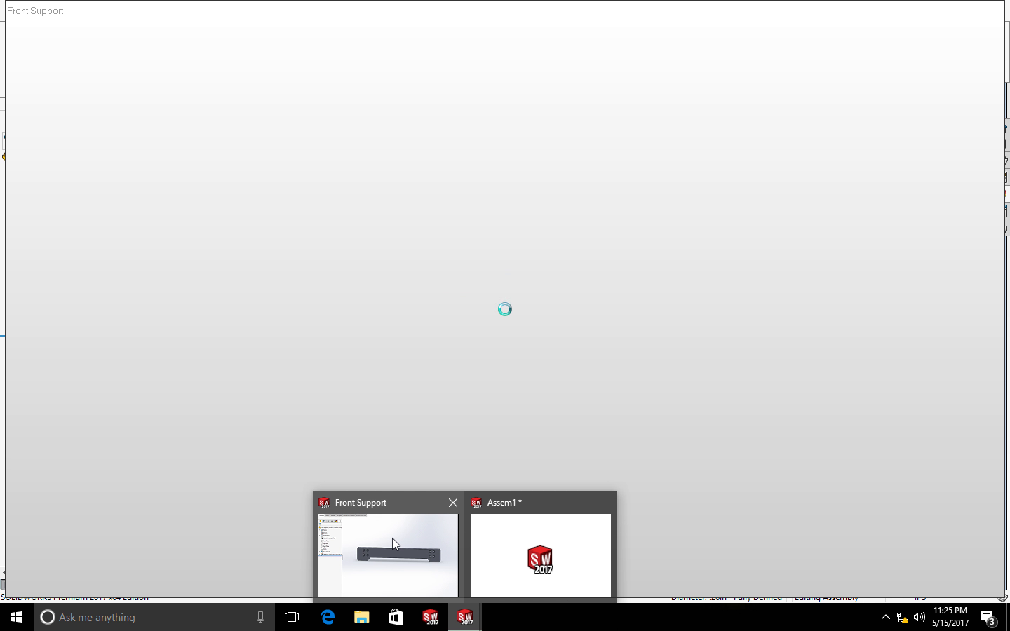
click(392, 538)
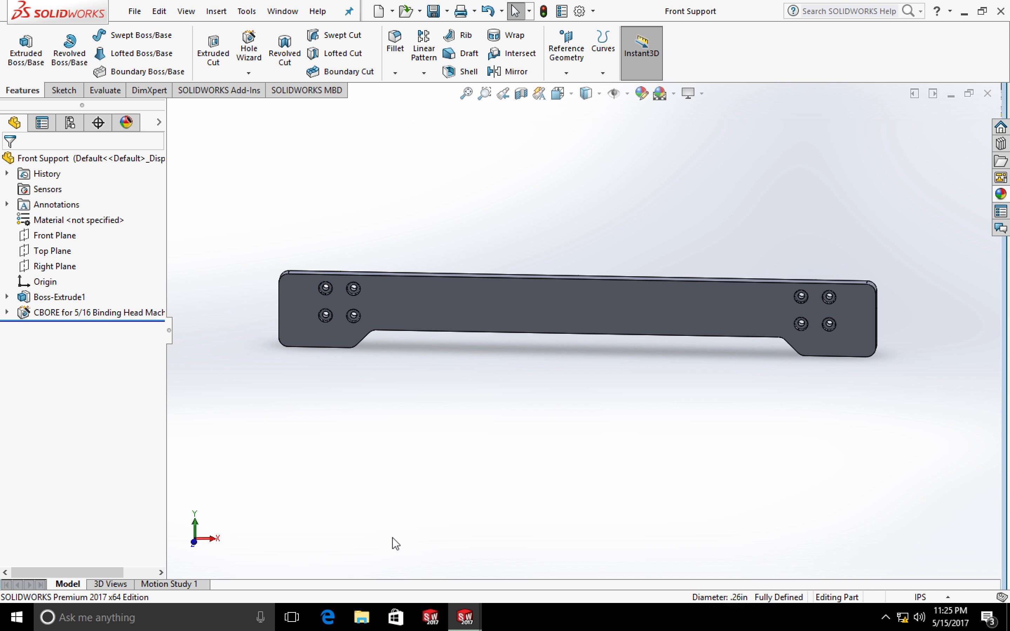
middle_drag(369, 412, 403, 417)
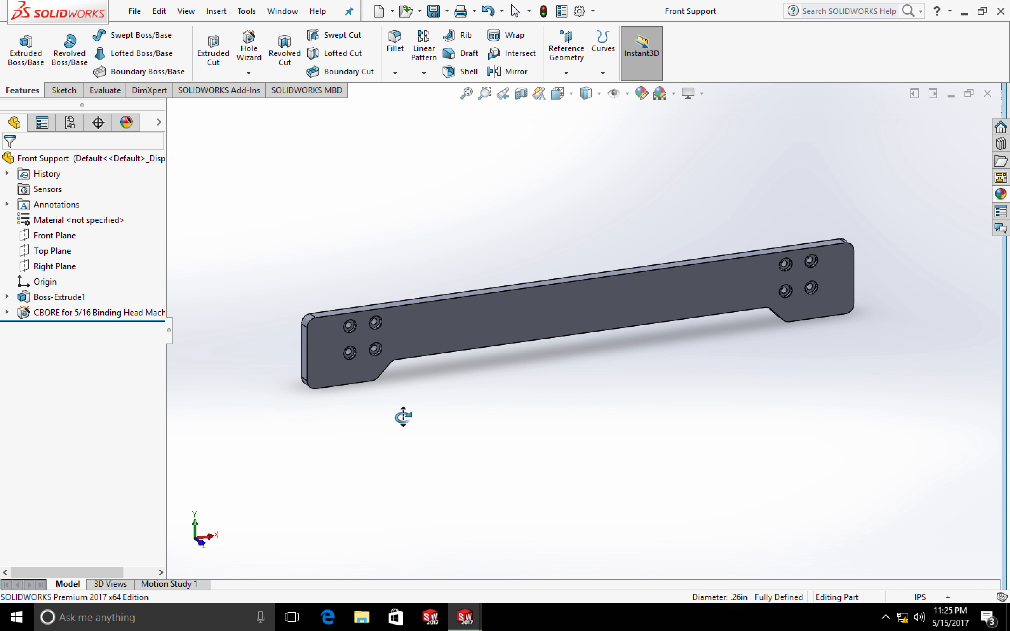
middle_drag(403, 417, 397, 425)
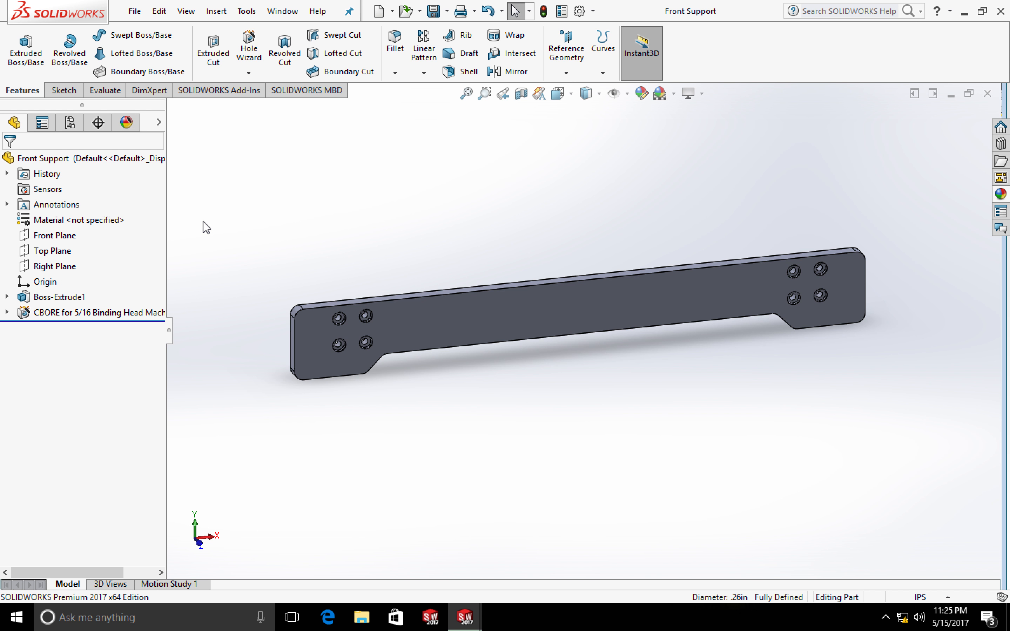
click(69, 122)
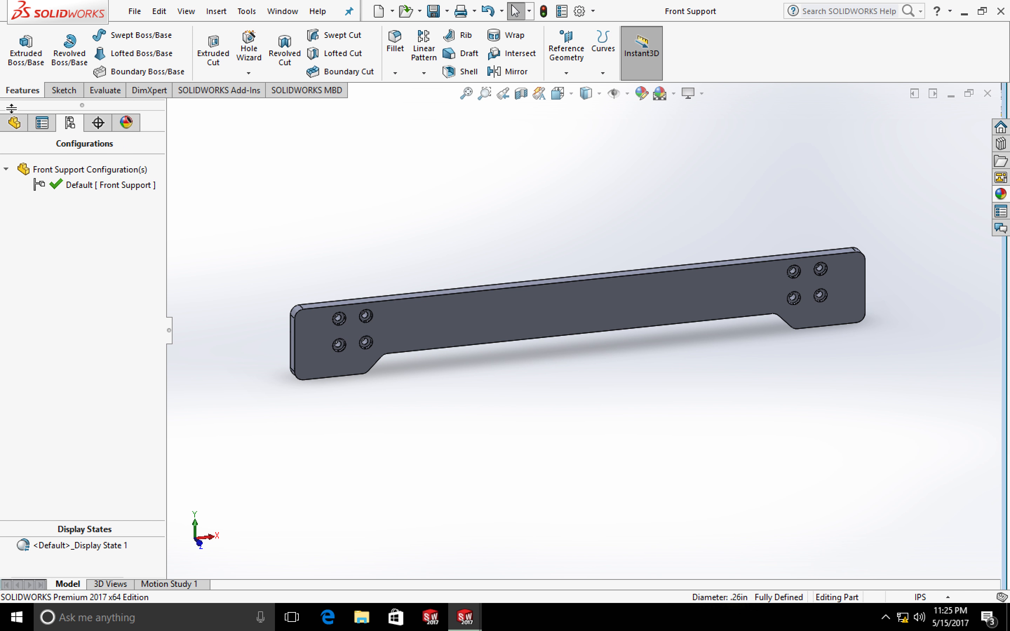
click(13, 124)
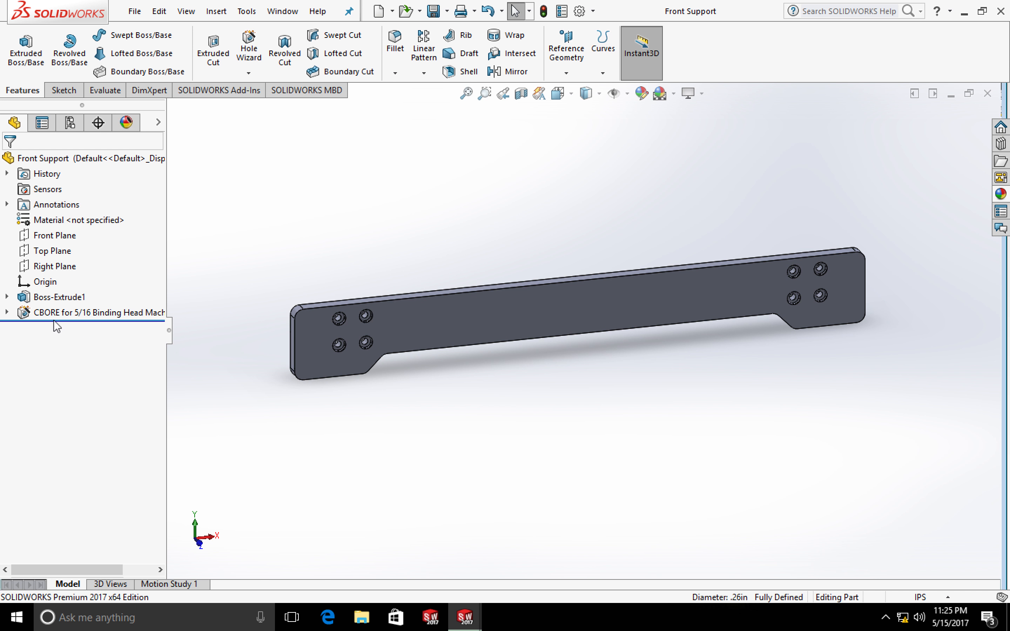
click(7, 313)
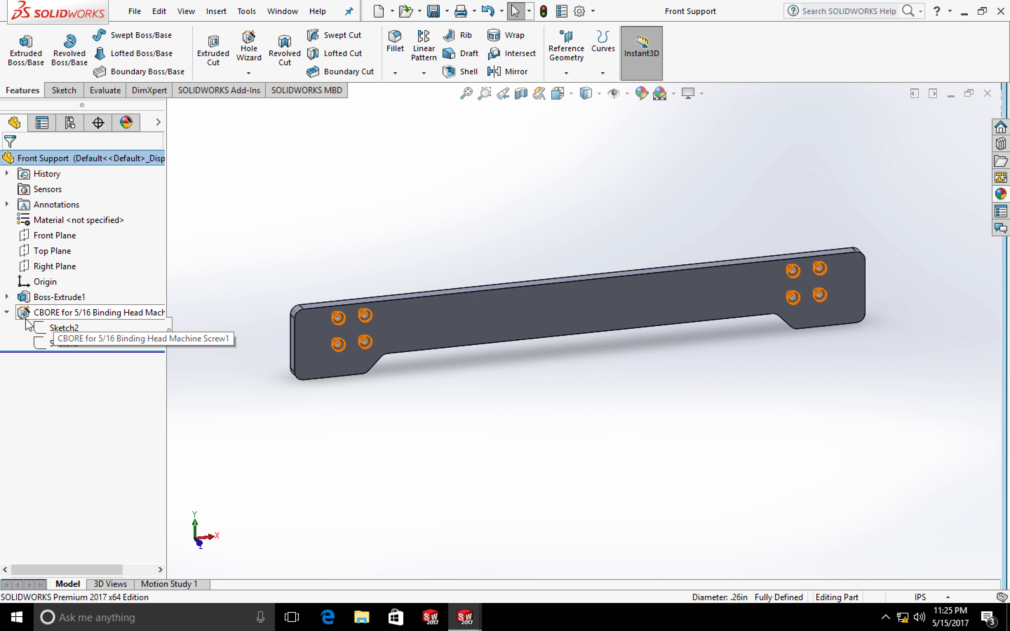
click(41, 123)
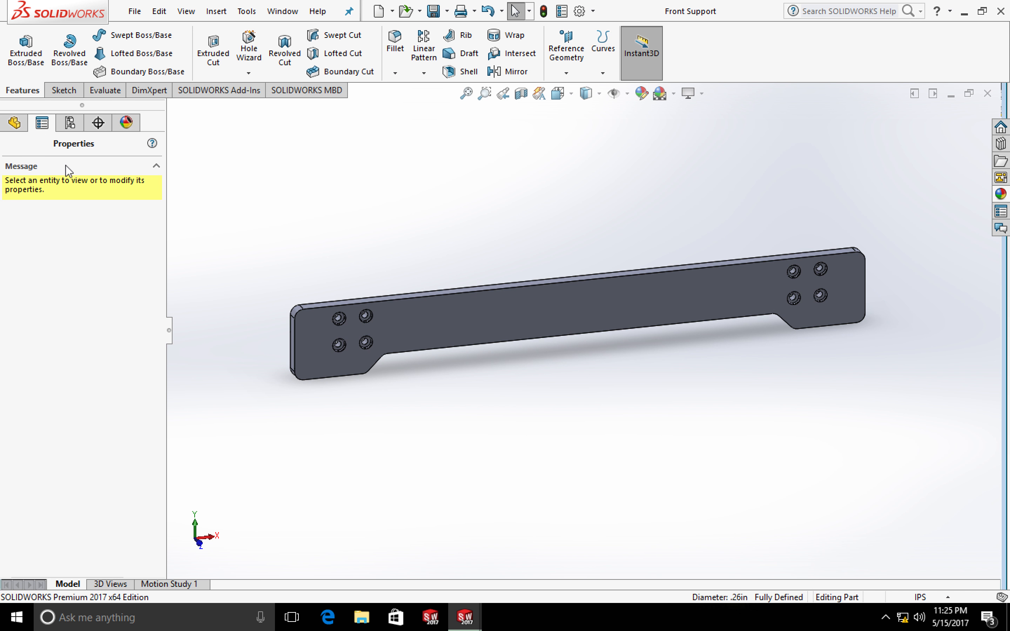
click(70, 122)
right_click(95, 231)
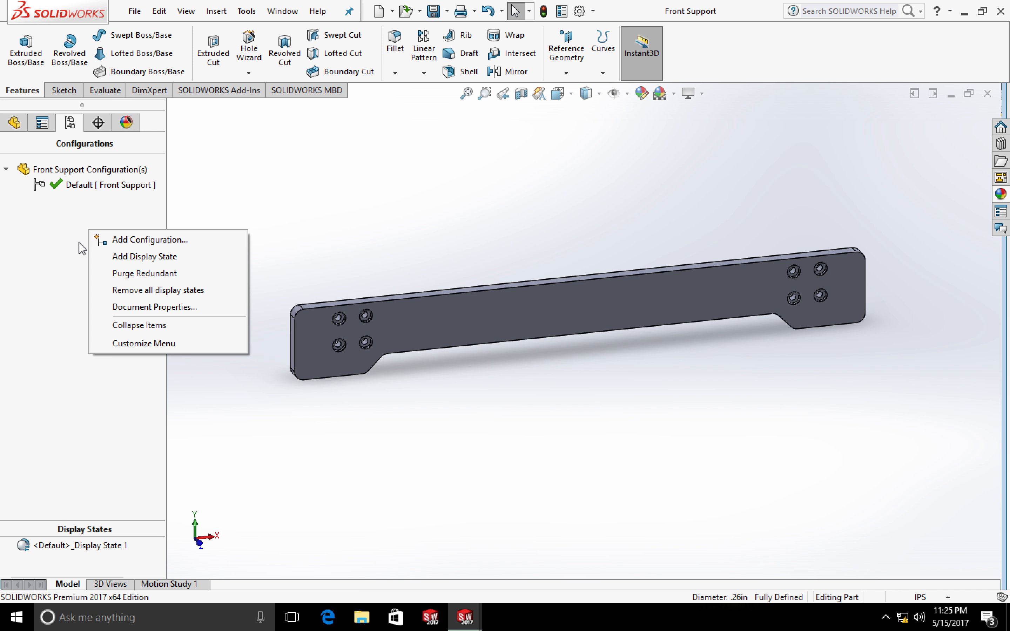
click(79, 243)
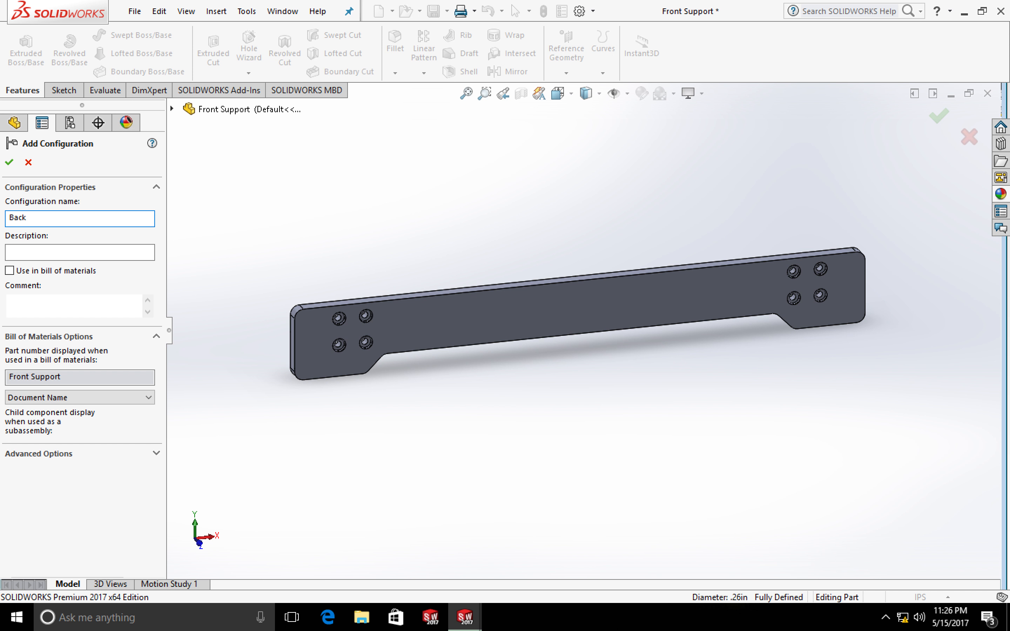
click(10, 162)
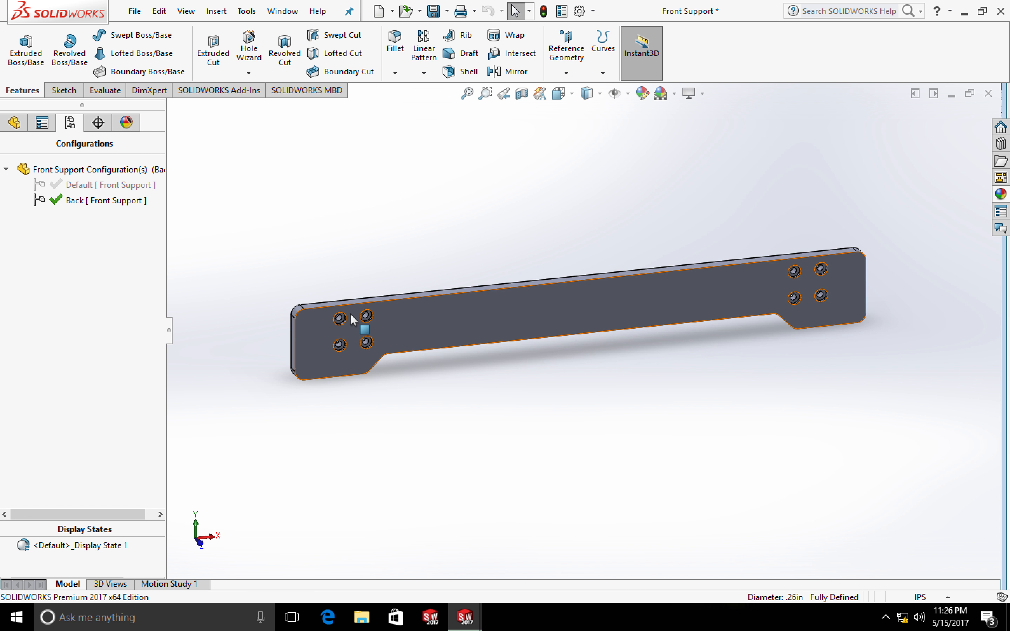
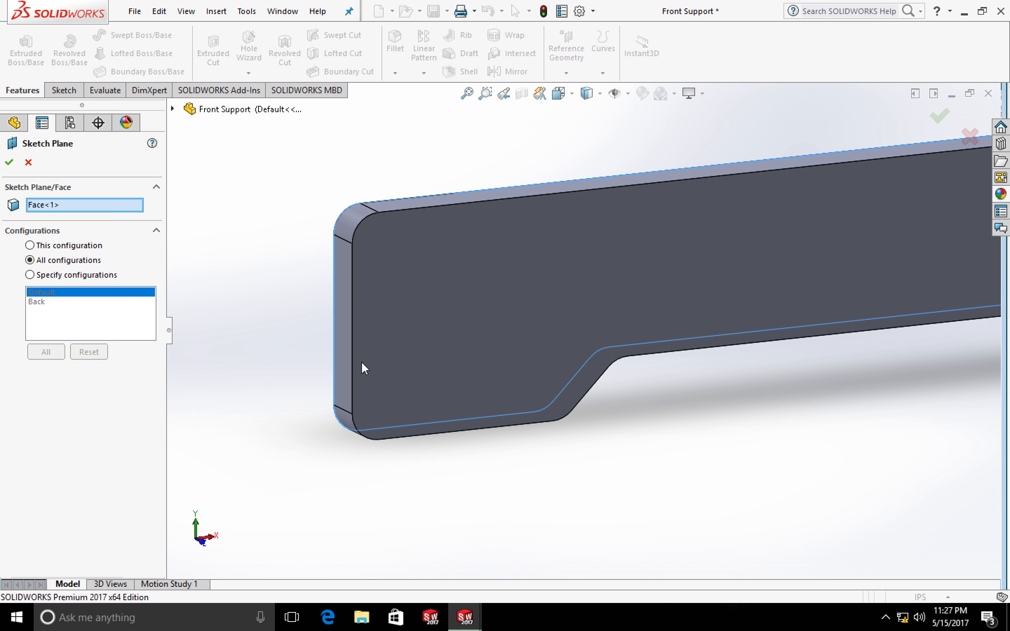
Reassign the counterbore holes' Sketch2 to the plate's front face for this configuration only.
click(367, 309)
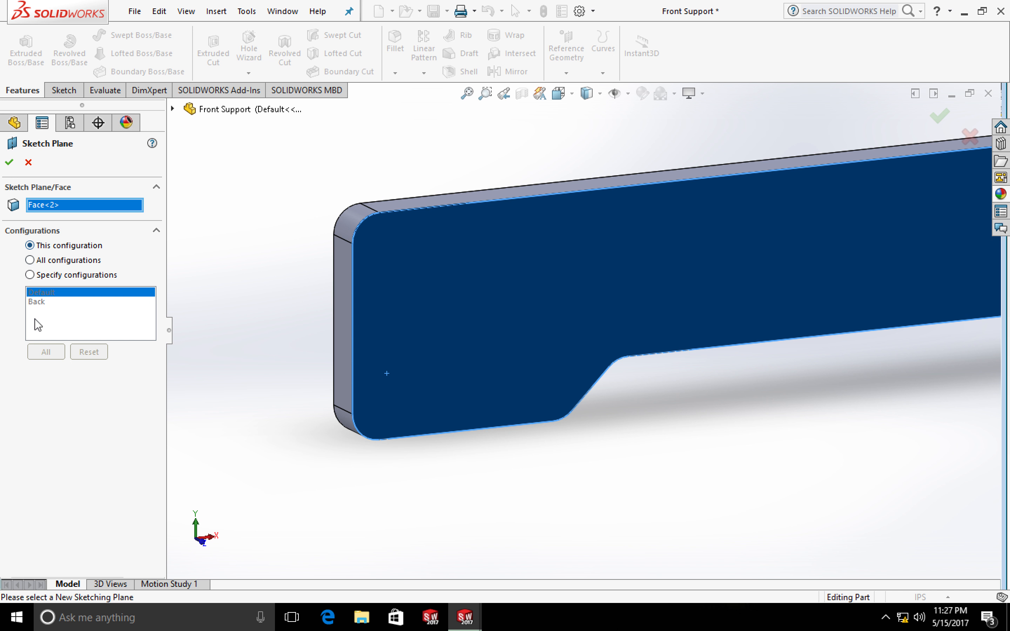
click(11, 162)
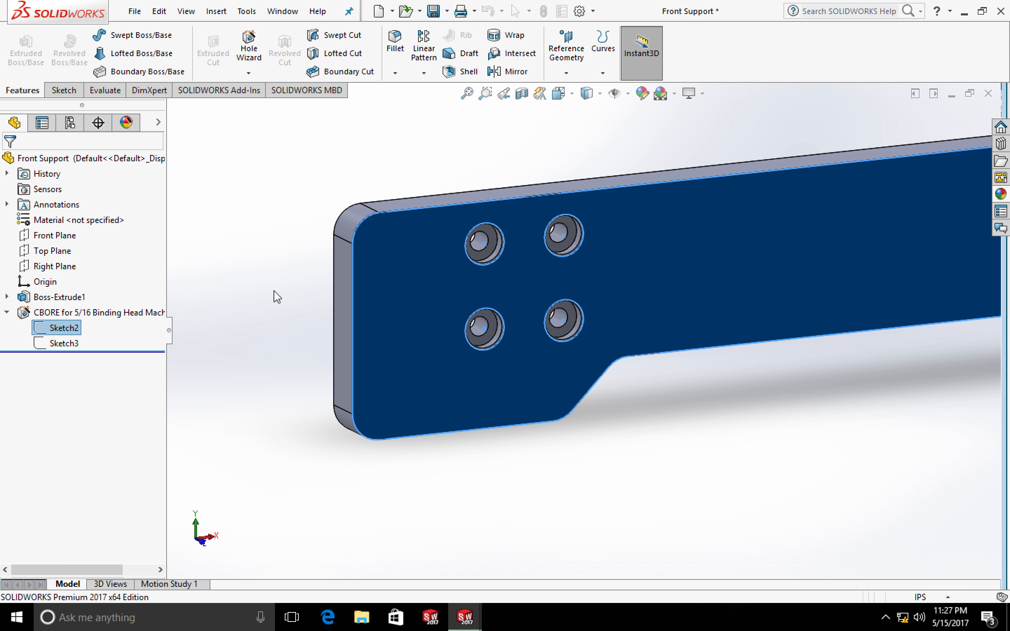
click(264, 293)
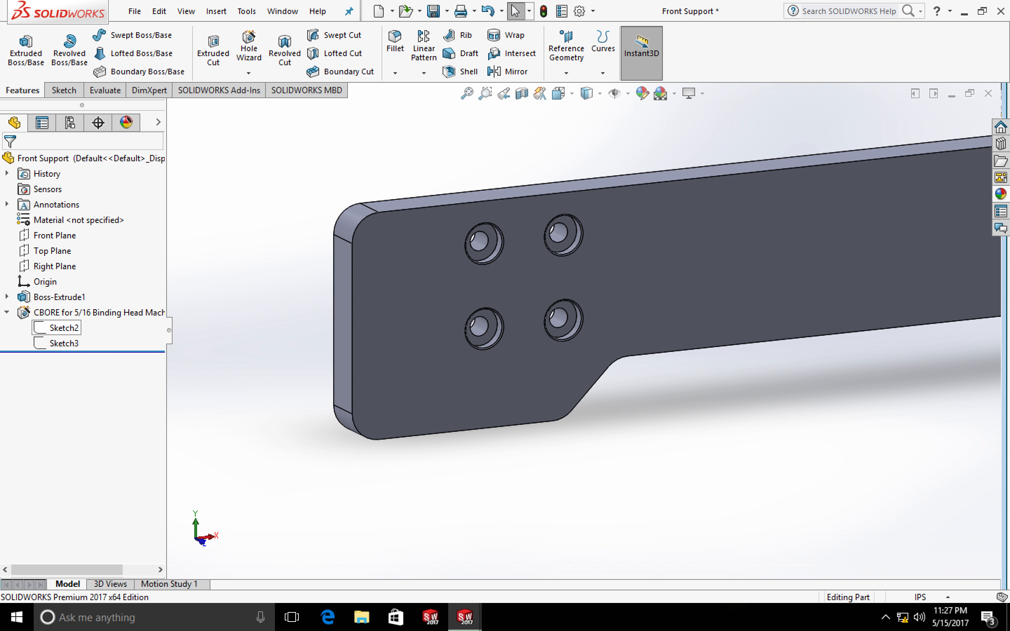
Activate the Back configuration and return to Default to compare the counterbored holes on the plate.
click(70, 123)
double_click(72, 200)
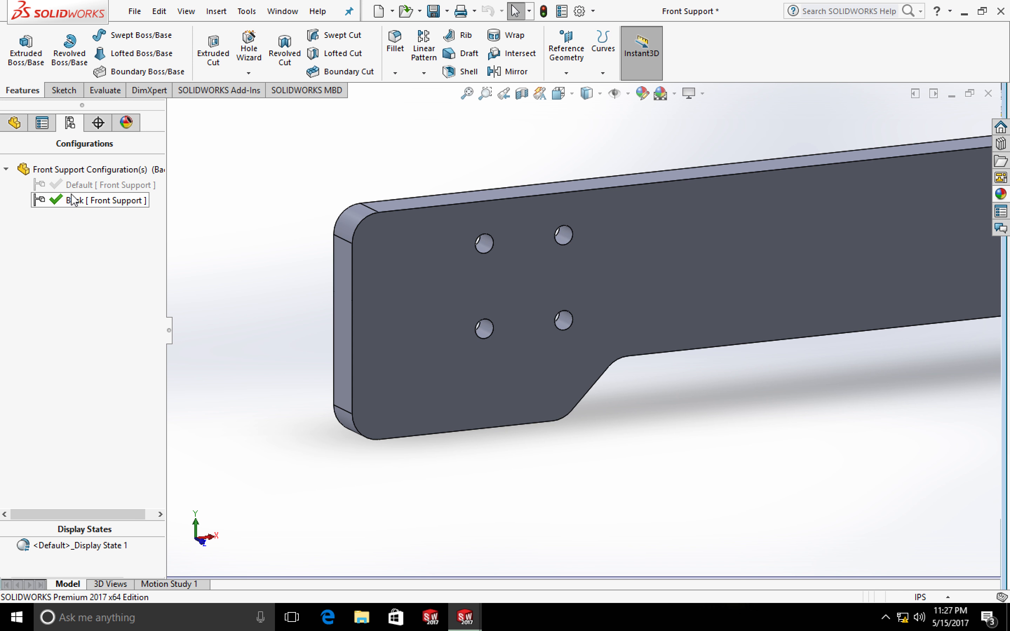
double_click(71, 186)
scroll(471, 349, up, 3)
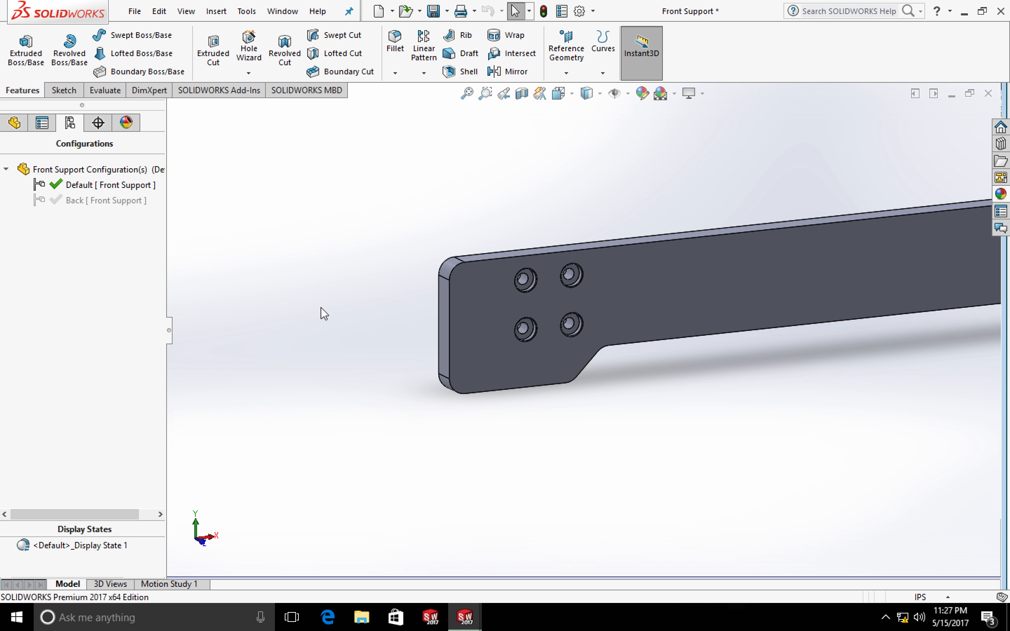
scroll(423, 321, up, 3)
scroll(423, 320, down, 3)
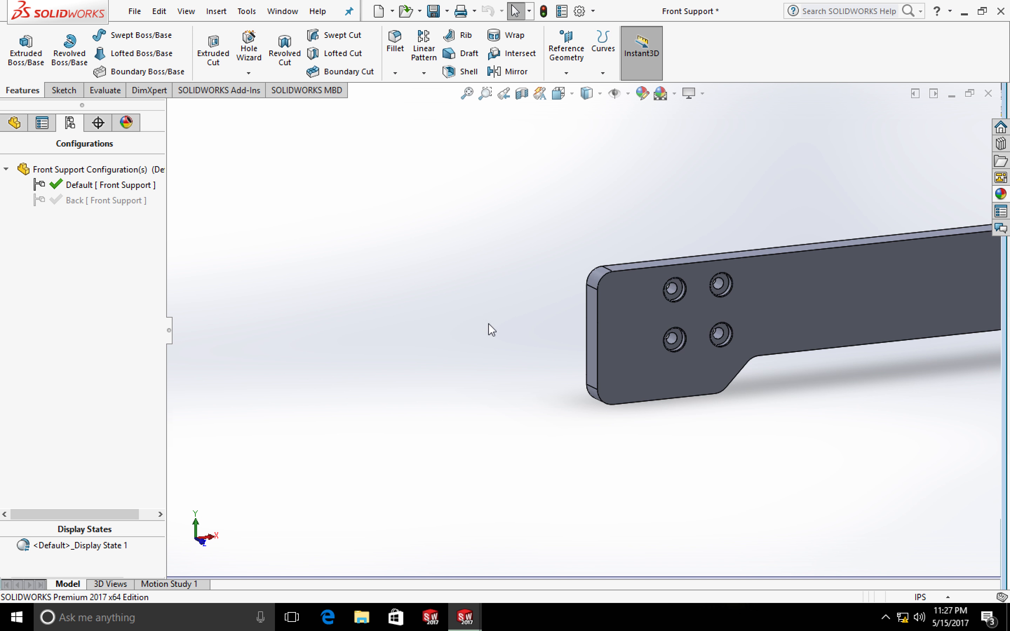
scroll(519, 323, up, 5)
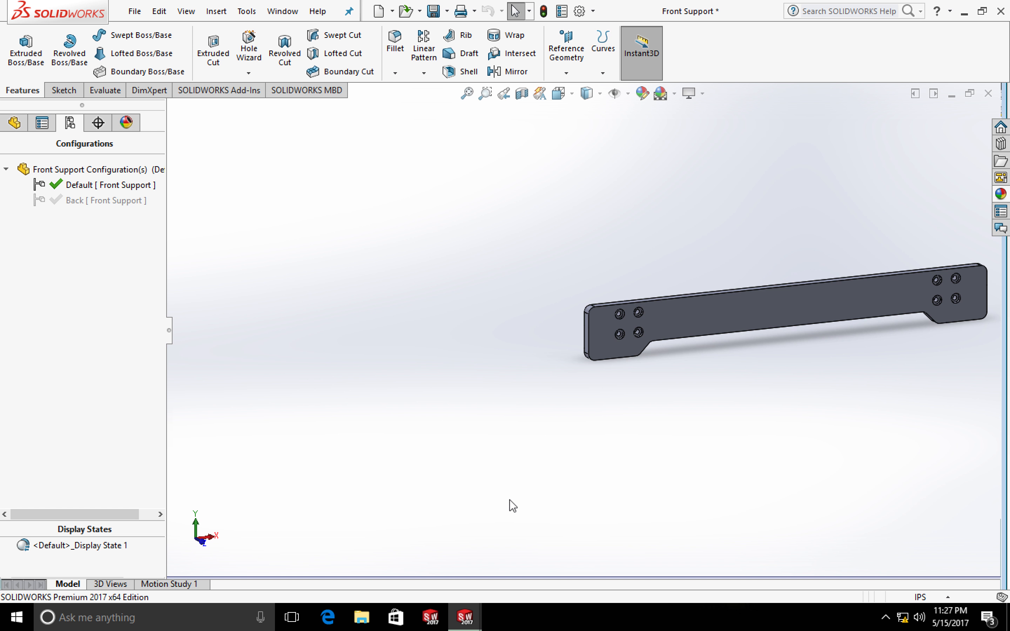
Switch back to the Assem1 assembly window to view the frame.
click(468, 614)
click(506, 537)
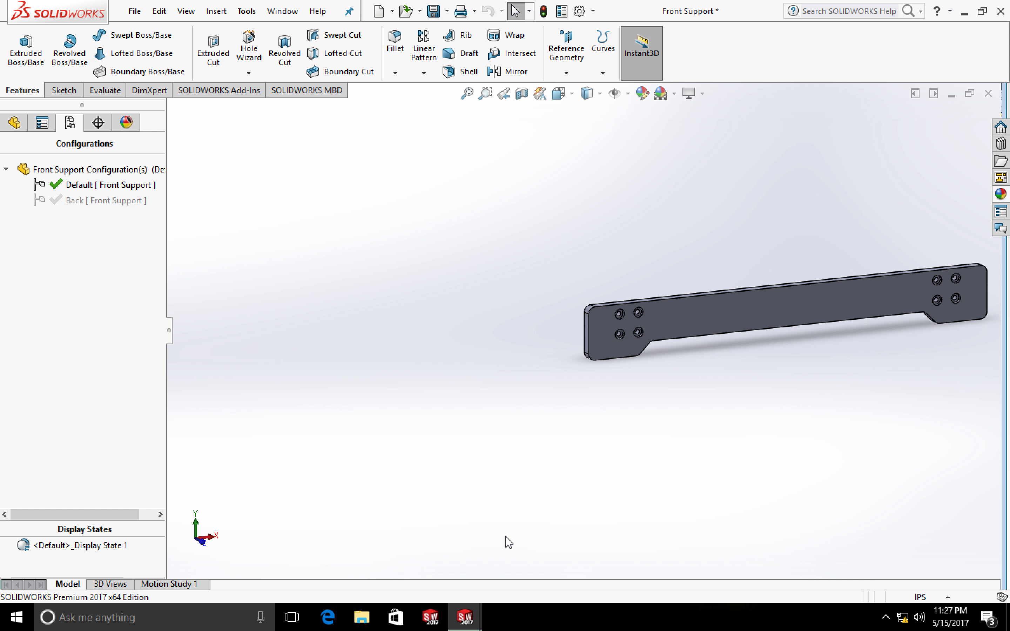
scroll(499, 478, down, 2)
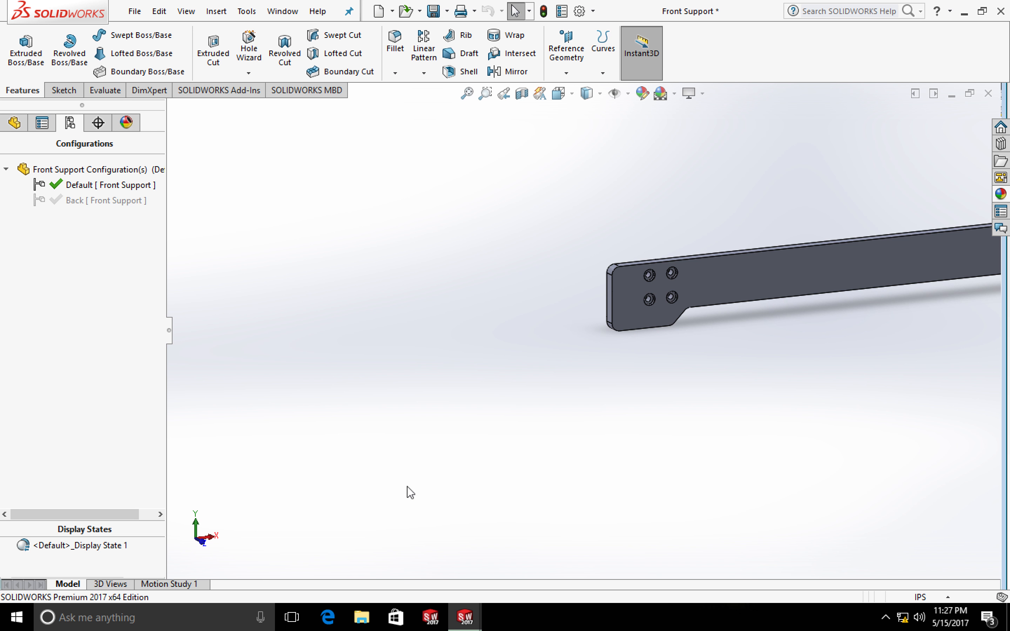
mouse_move(463, 617)
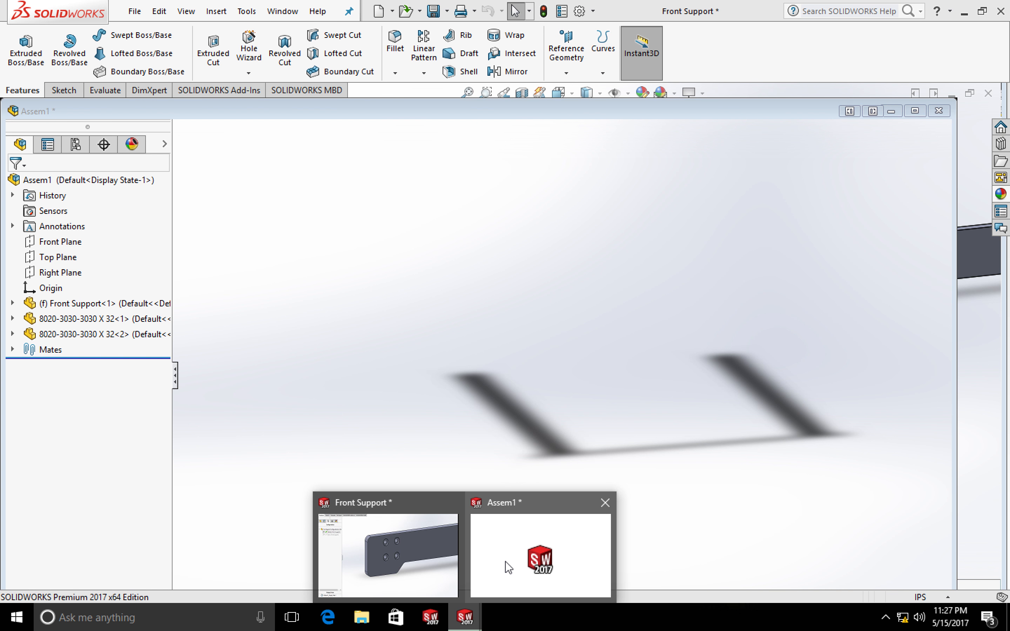
click(508, 567)
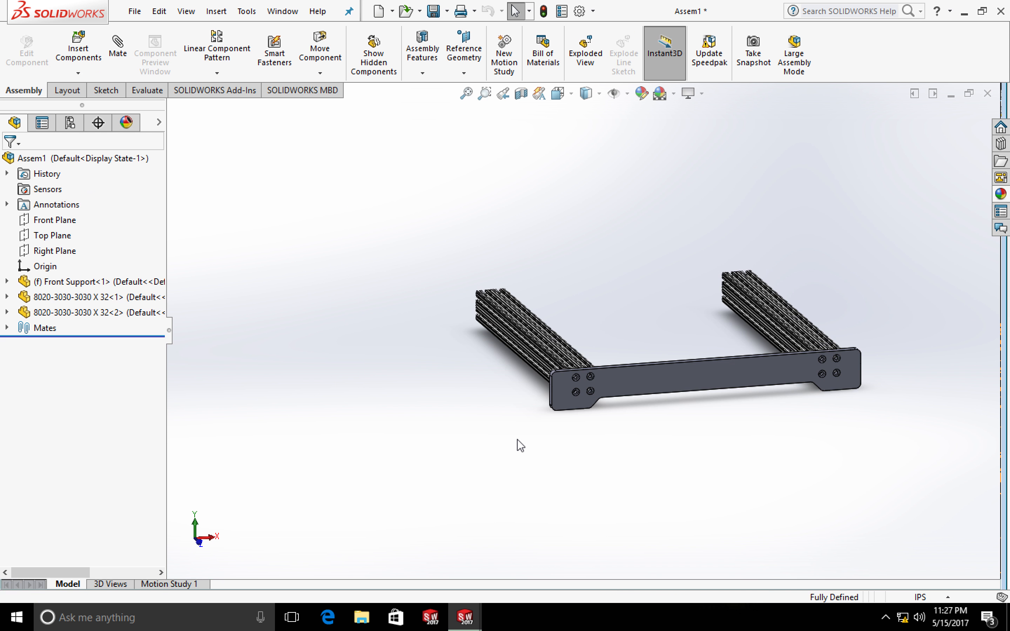
scroll(658, 346, down, 3)
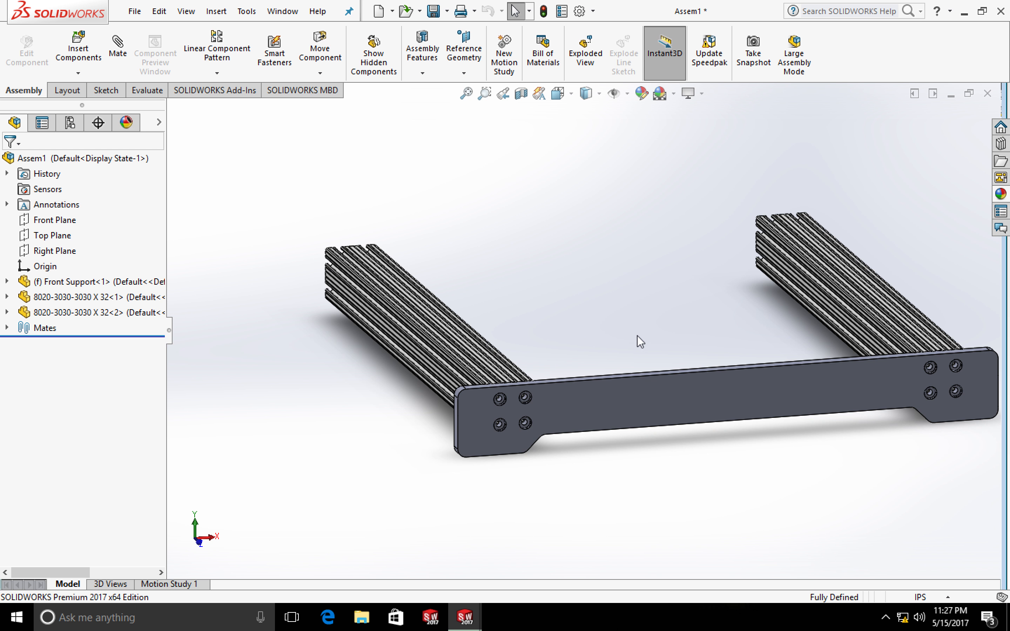
Insert a second Front Support into the assembly, placing it freely below the open ends of the two extrusions.
middle_drag(638, 339, 360, 180)
click(220, 12)
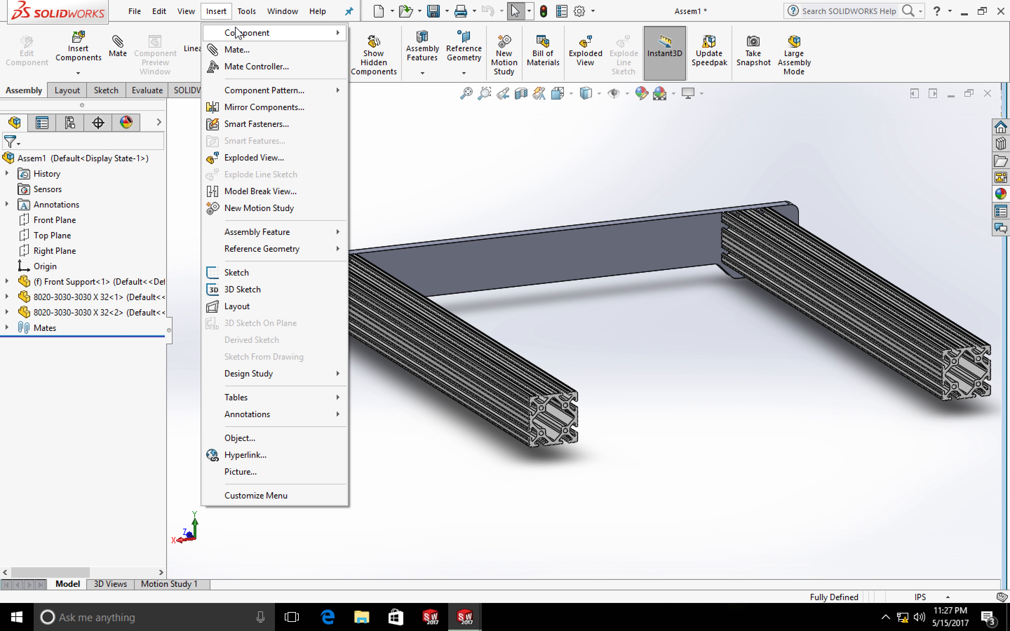
click(360, 39)
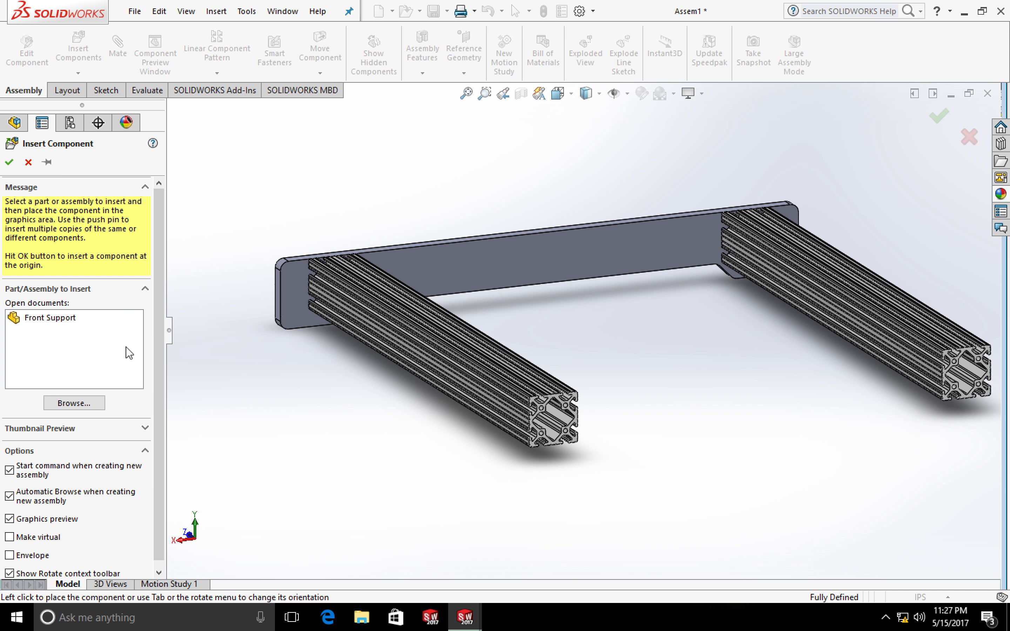
click(57, 322)
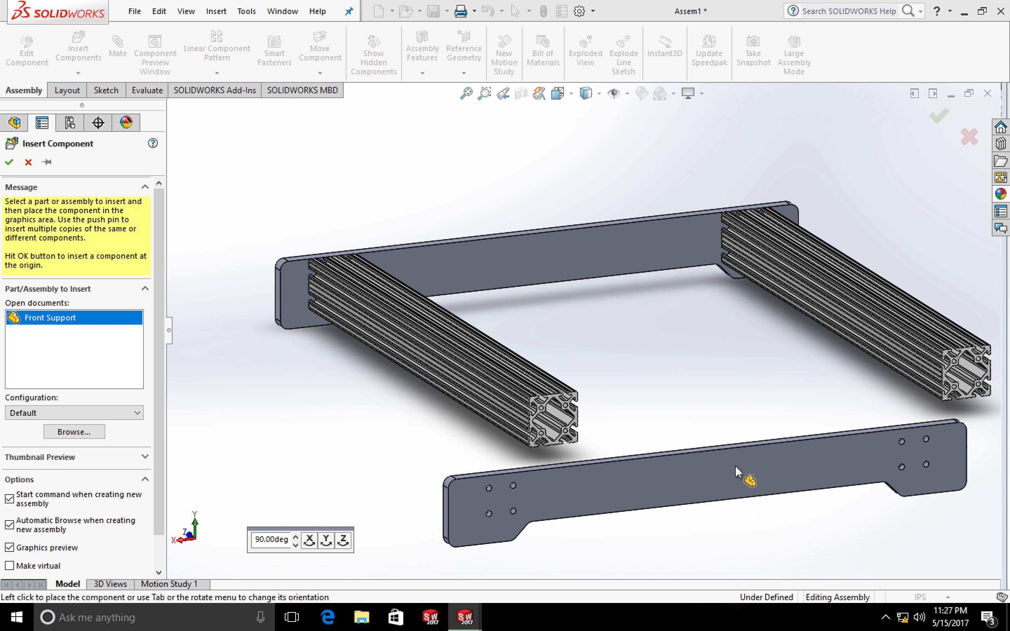
click(675, 484)
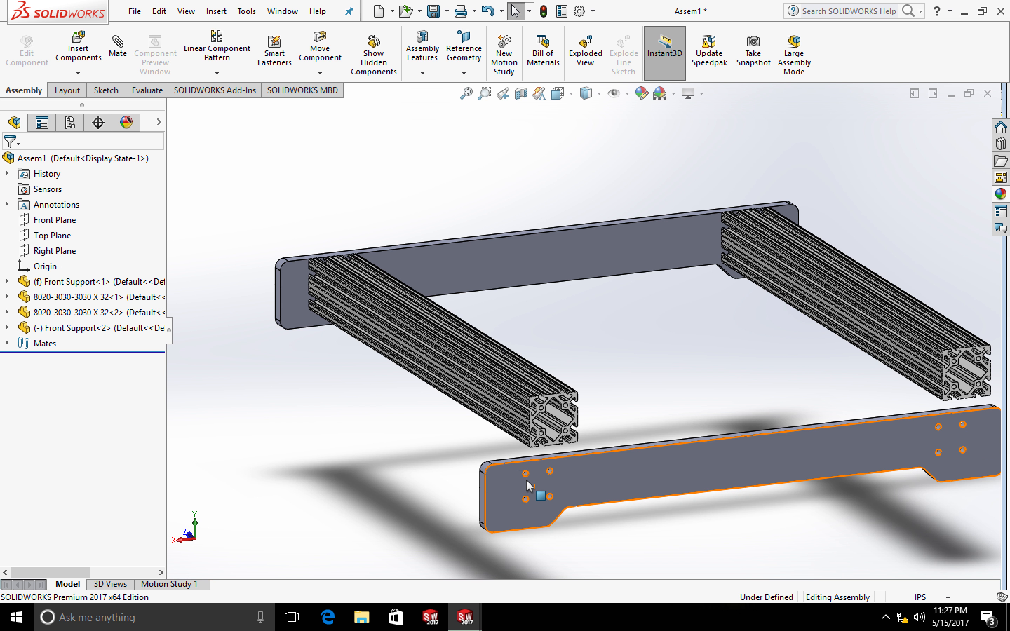
Examine the second support's hole pattern and its orientation relative to the open extrusion ends.
scroll(527, 477, down, 3)
scroll(527, 477, up, 5)
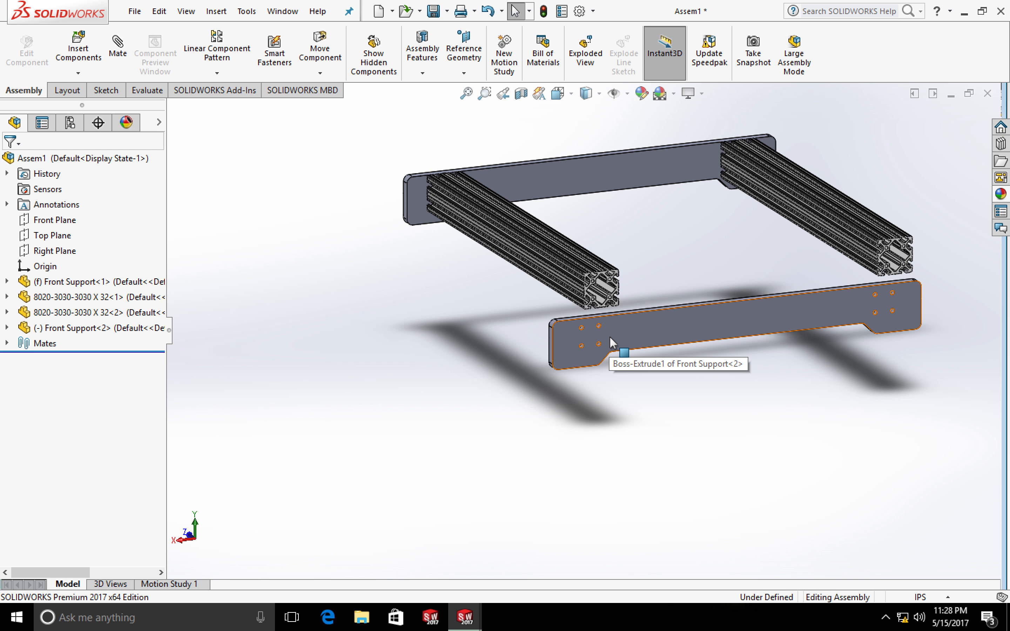
scroll(568, 351, down, 2)
scroll(584, 342, down, 3)
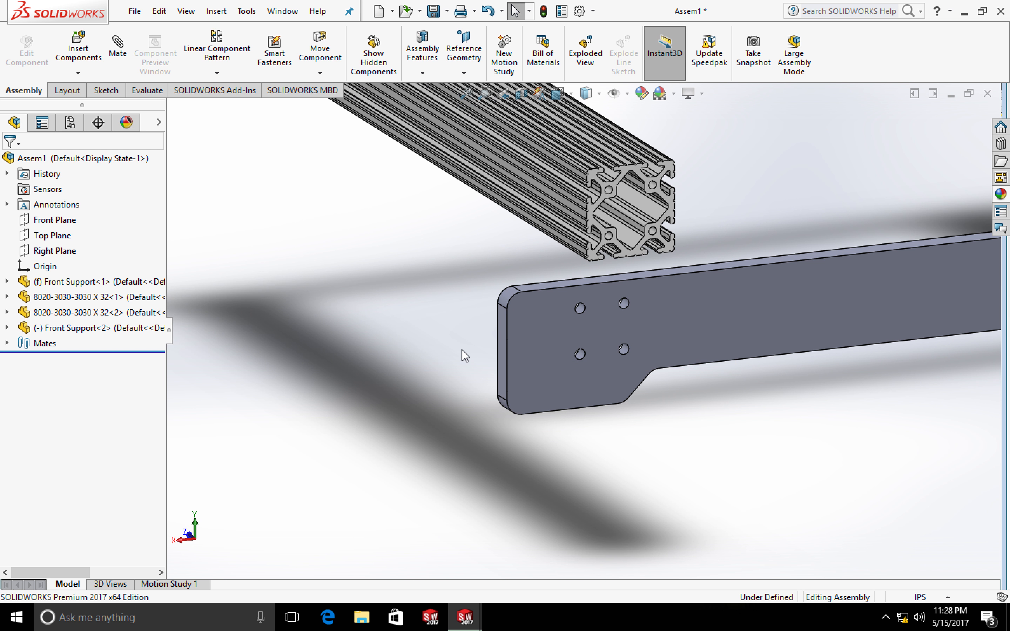
middle_drag(462, 350, 541, 332)
scroll(537, 327, down, 4)
scroll(538, 327, up, 10)
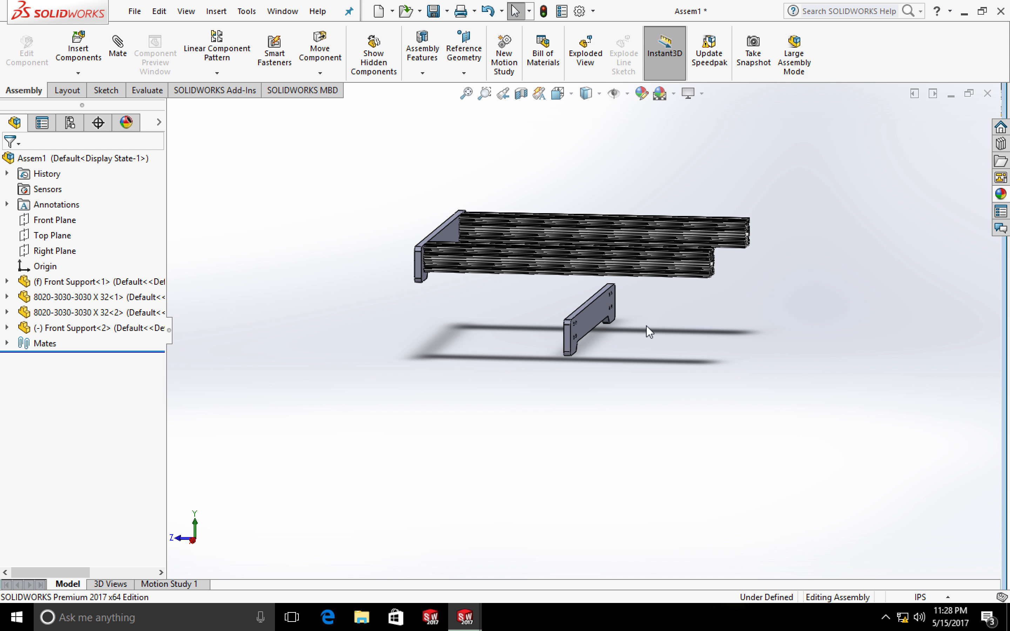
middle_drag(646, 326, 551, 328)
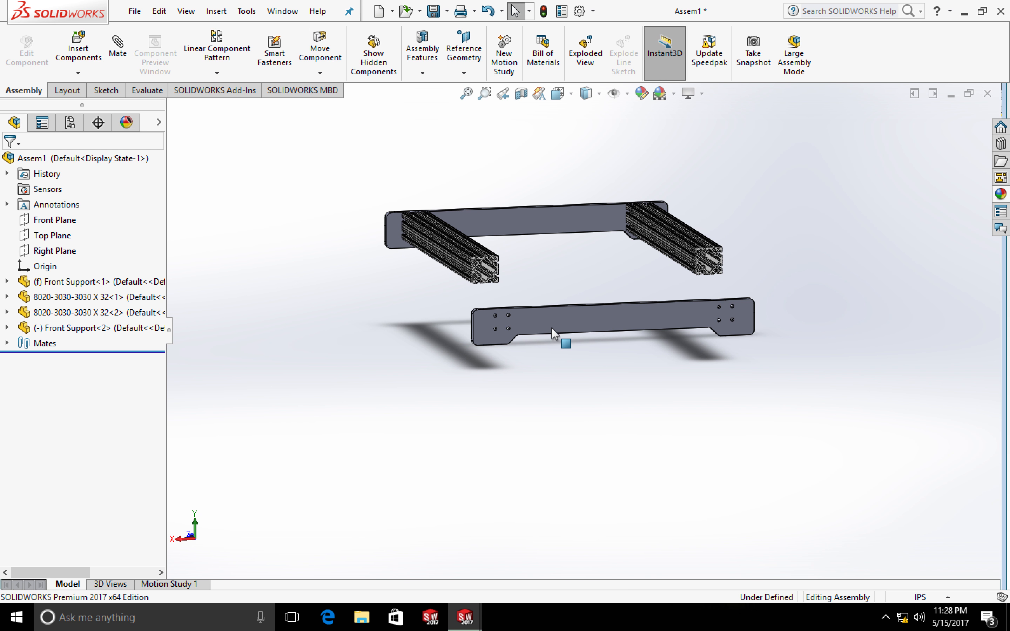
Set the second Front Support's referenced configuration to Back in its component properties.
key(ctrl)
key(ctrl)
click(541, 326)
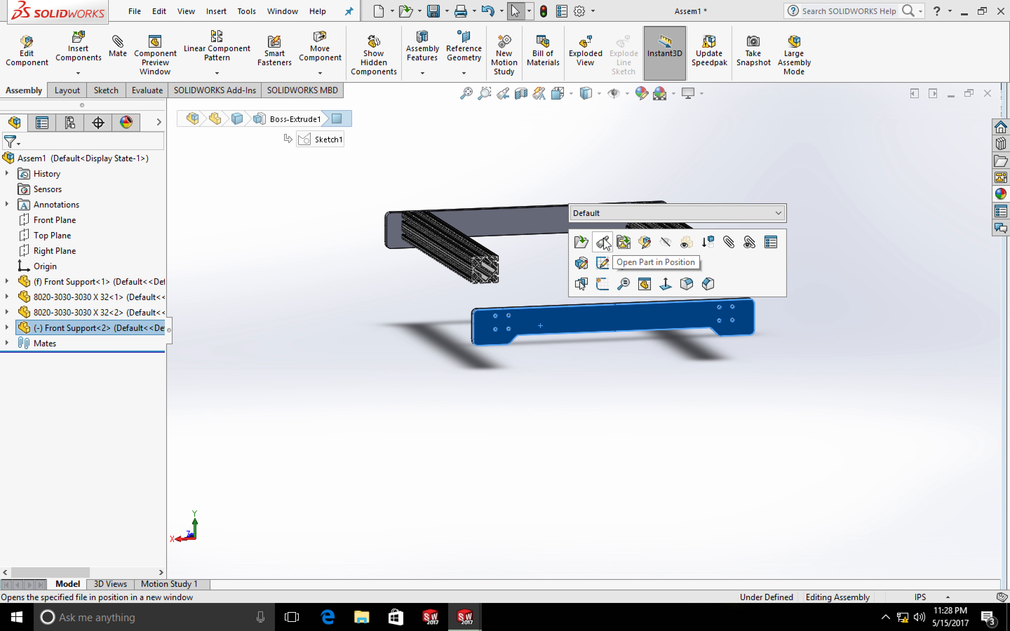
click(771, 242)
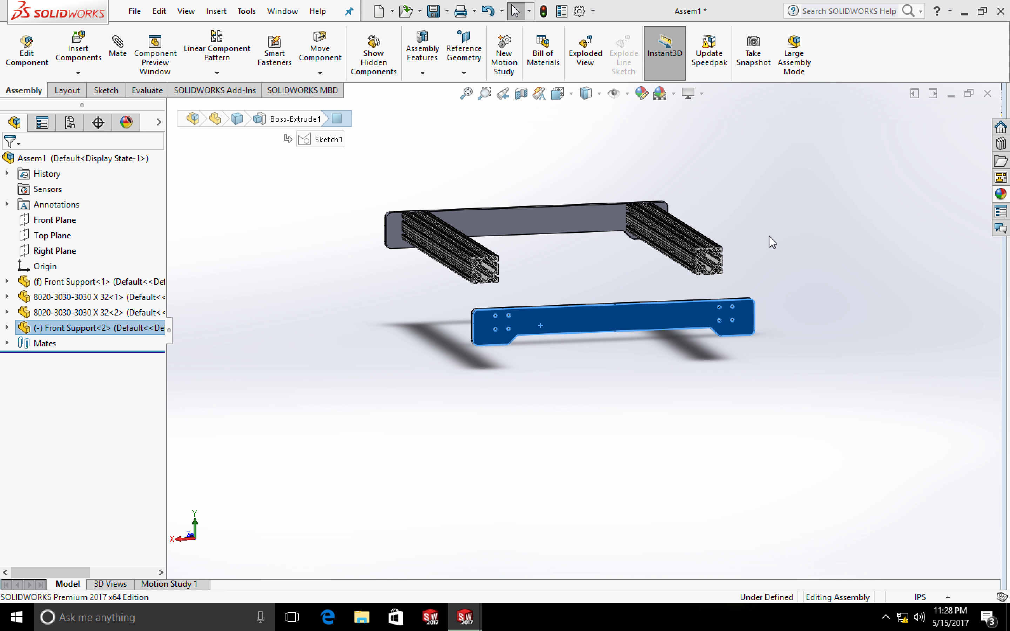
click(367, 376)
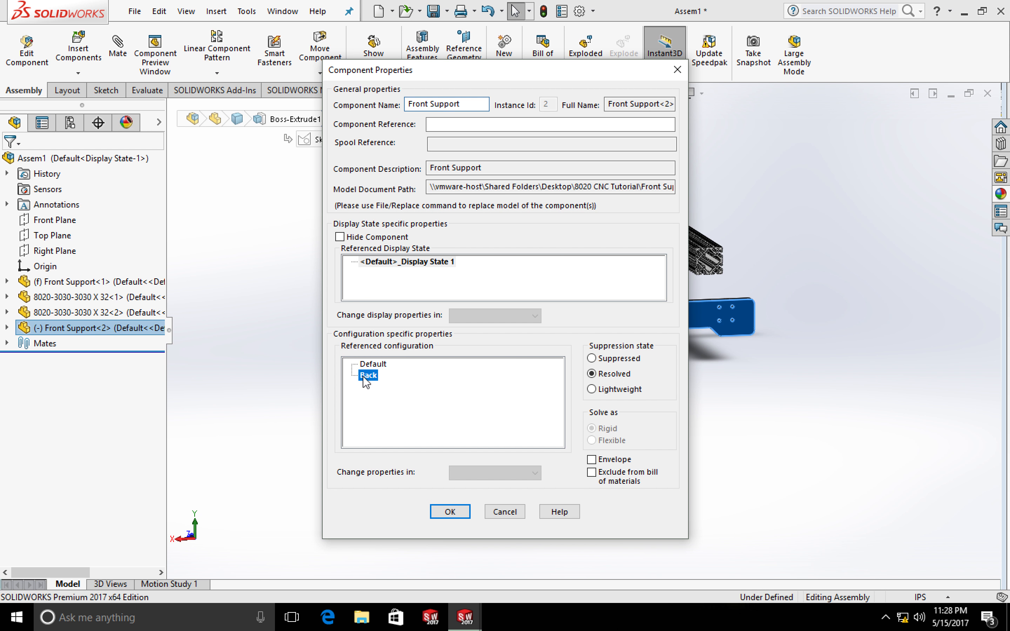
click(456, 513)
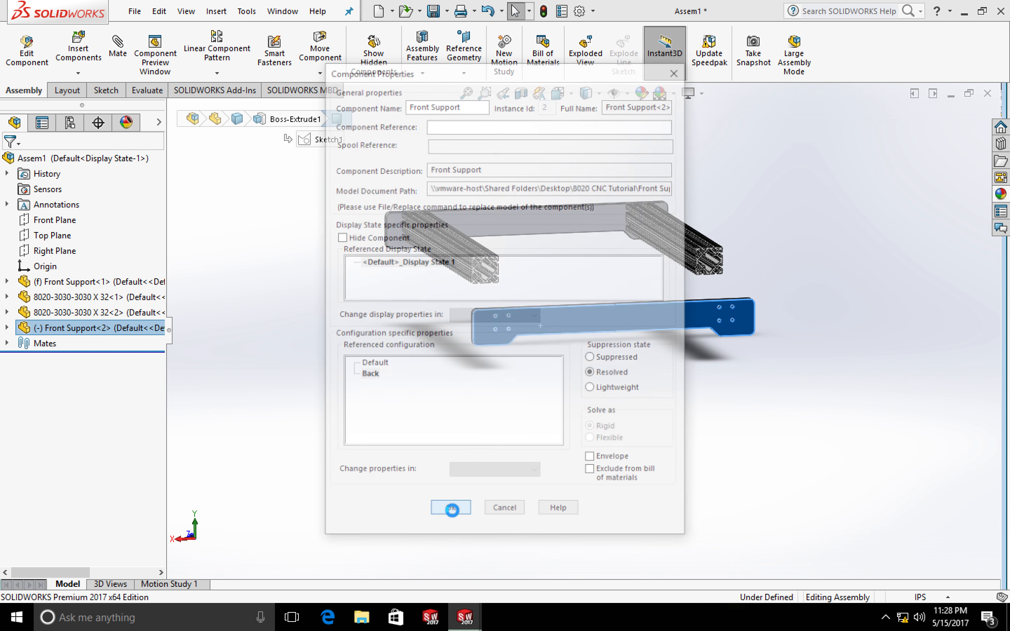
Inspect the counterbored holes on the rear support and compare them with the extrusion end holes.
scroll(501, 311, down, 2)
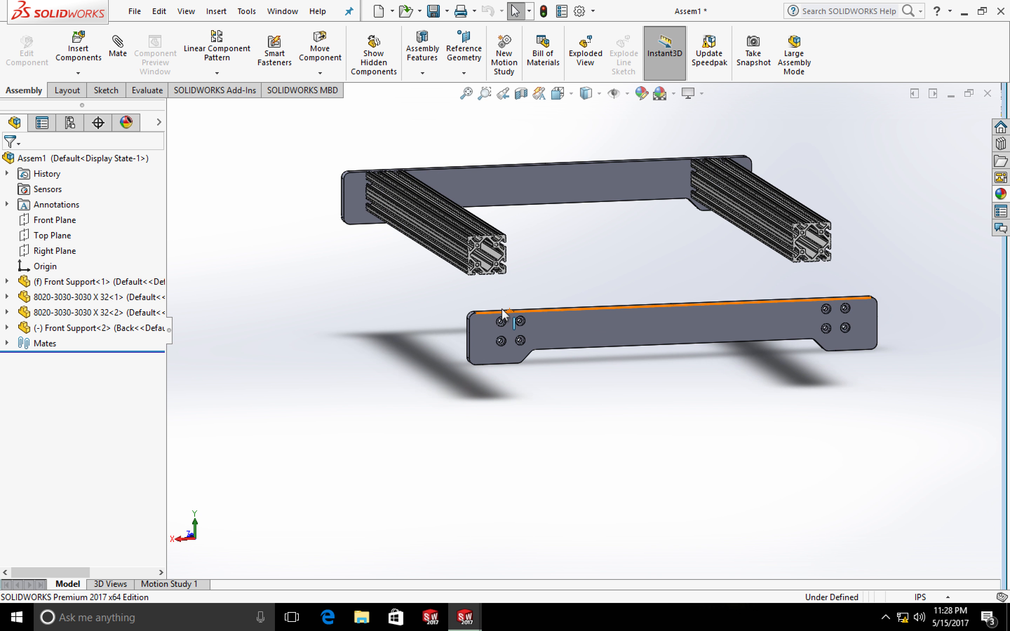
scroll(502, 313, up, 12)
scroll(541, 326, down, 3)
scroll(685, 330, down, 4)
scroll(507, 360, down, 6)
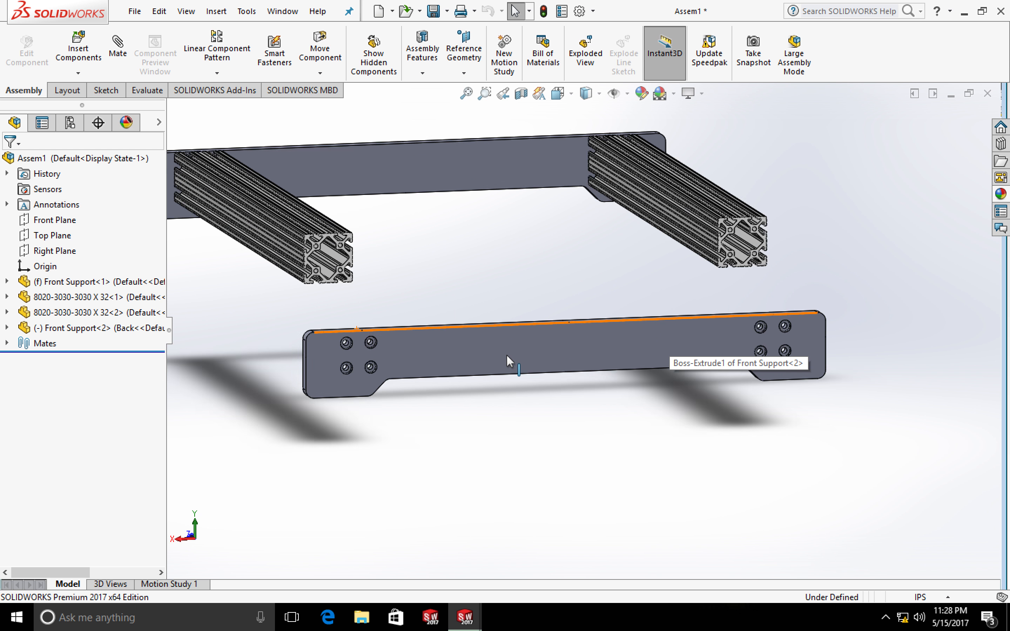
scroll(411, 396, up, 3)
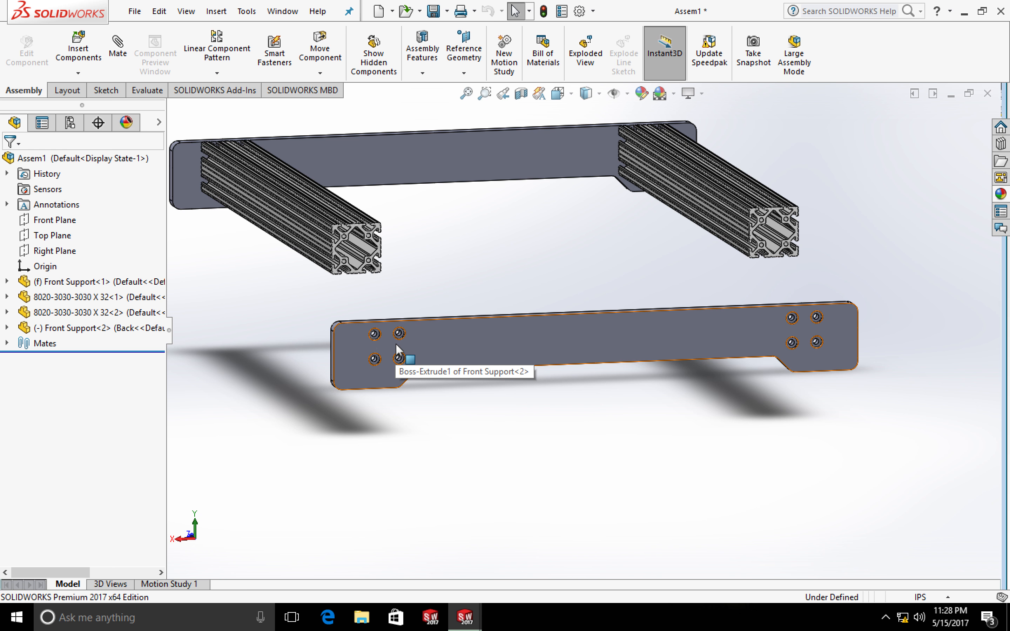
scroll(388, 302, up, 5)
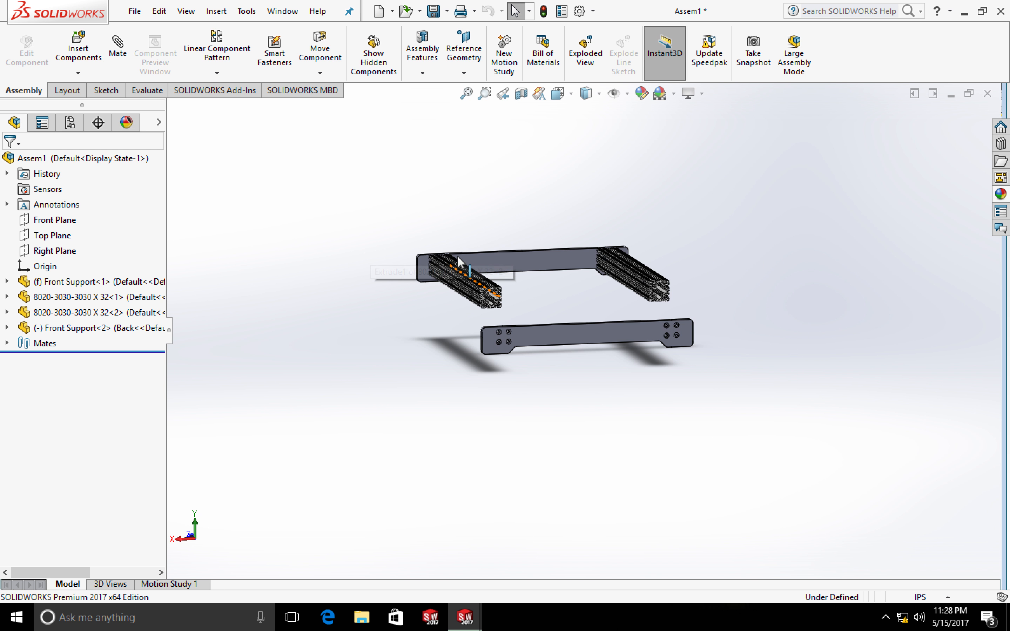
scroll(506, 294, down, 4)
scroll(507, 295, down, 6)
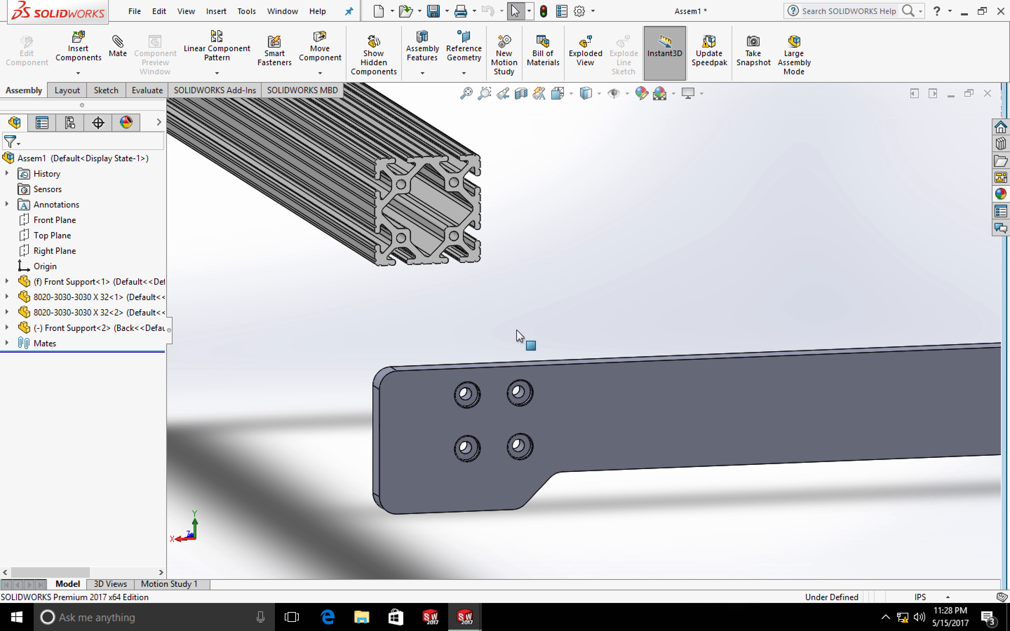
Add a coincident mate between the open end face of the second extrusion and the rear support's inner face.
click(454, 188)
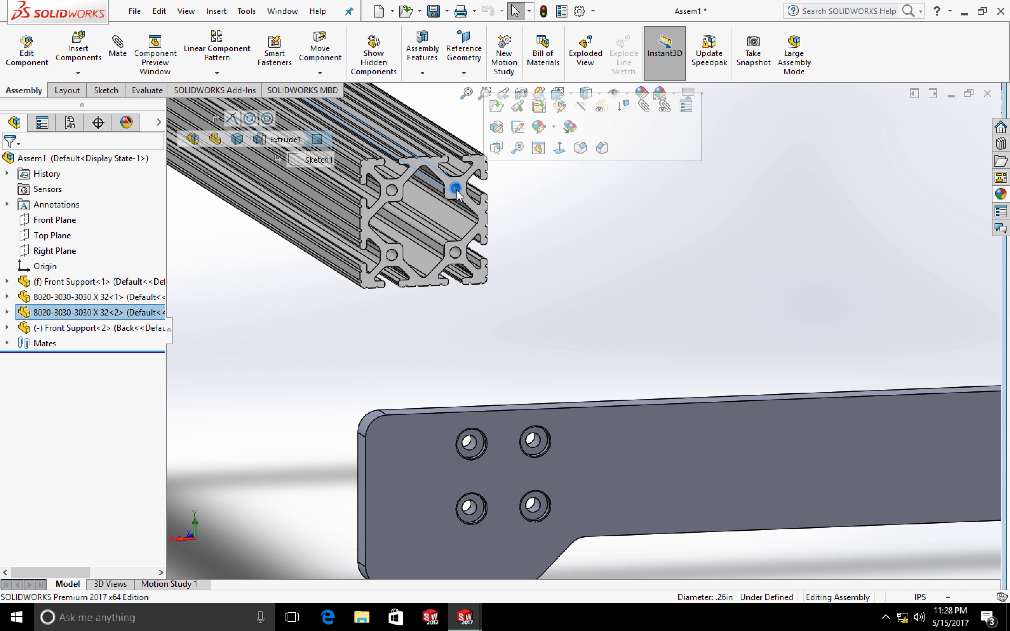
scroll(615, 434, down, 2)
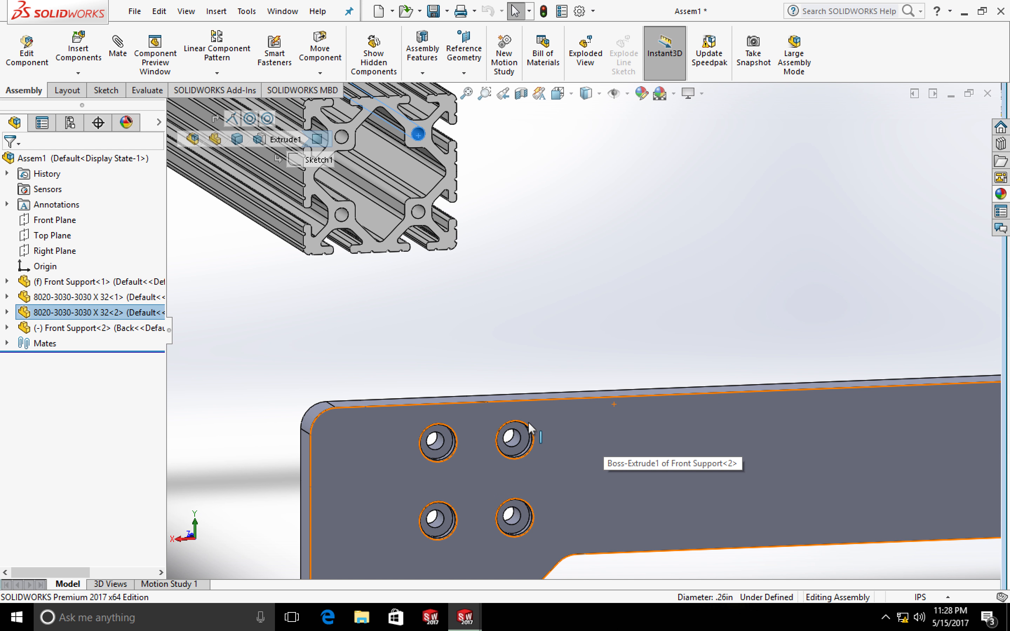
click(443, 244)
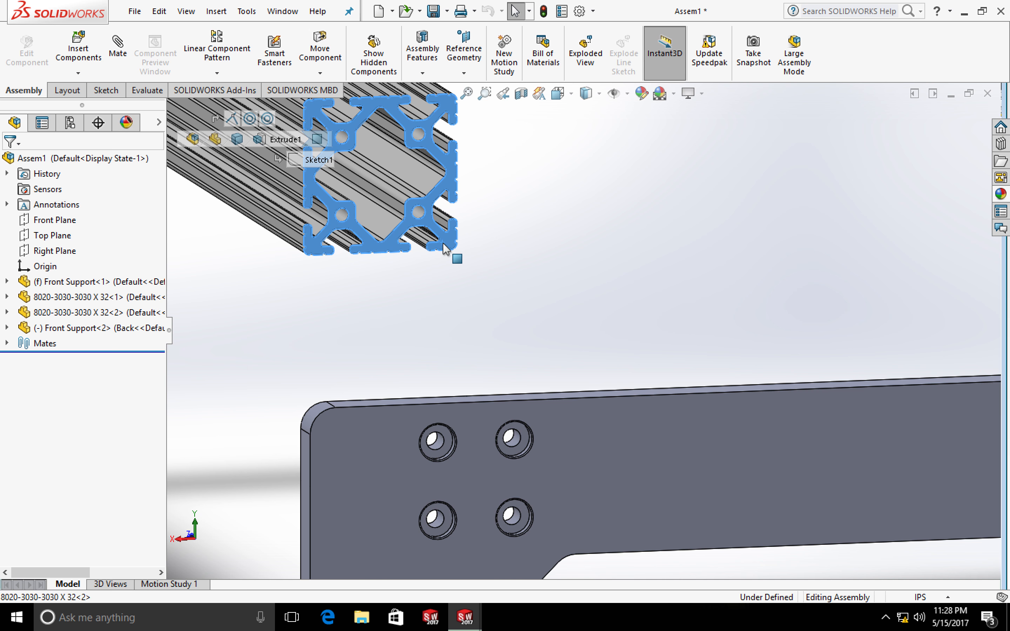
scroll(453, 265, down, 2)
scroll(464, 287, up, 3)
scroll(536, 337, down, 3)
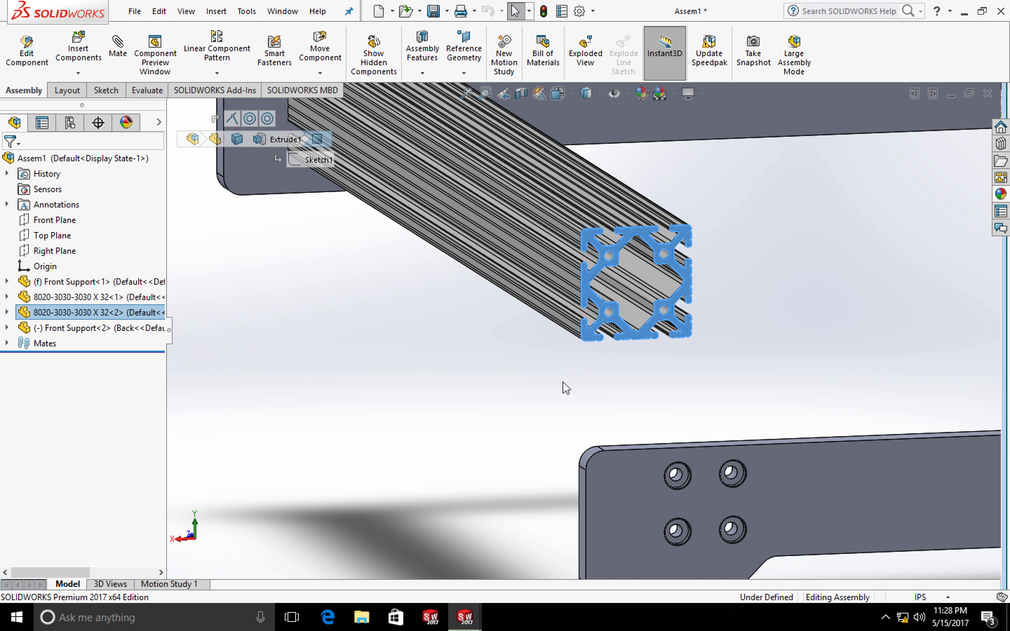
click(119, 55)
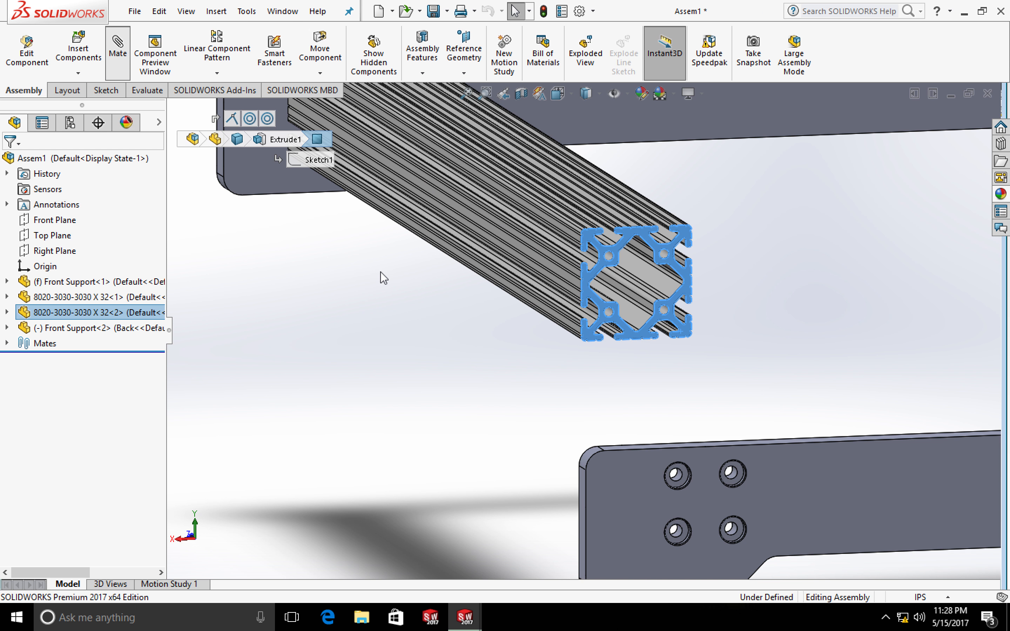
middle_drag(475, 368, 467, 508)
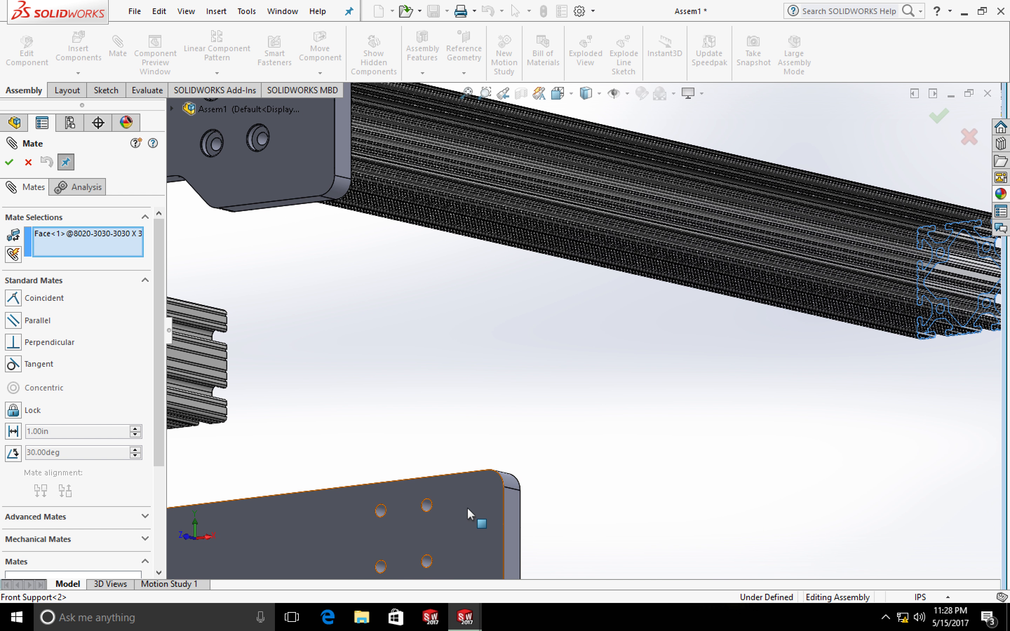
click(483, 509)
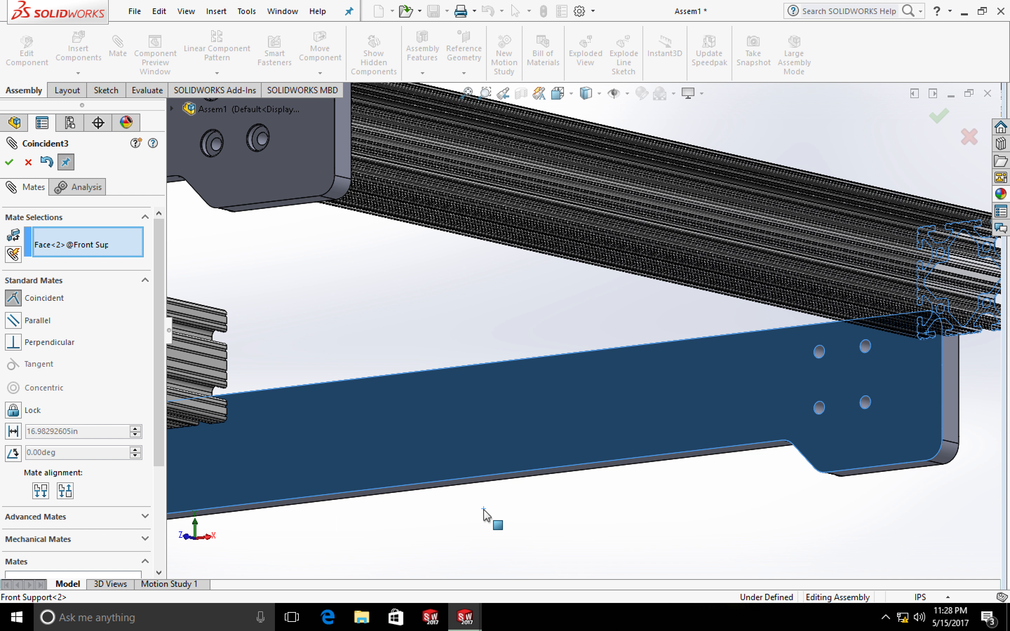
click(13, 164)
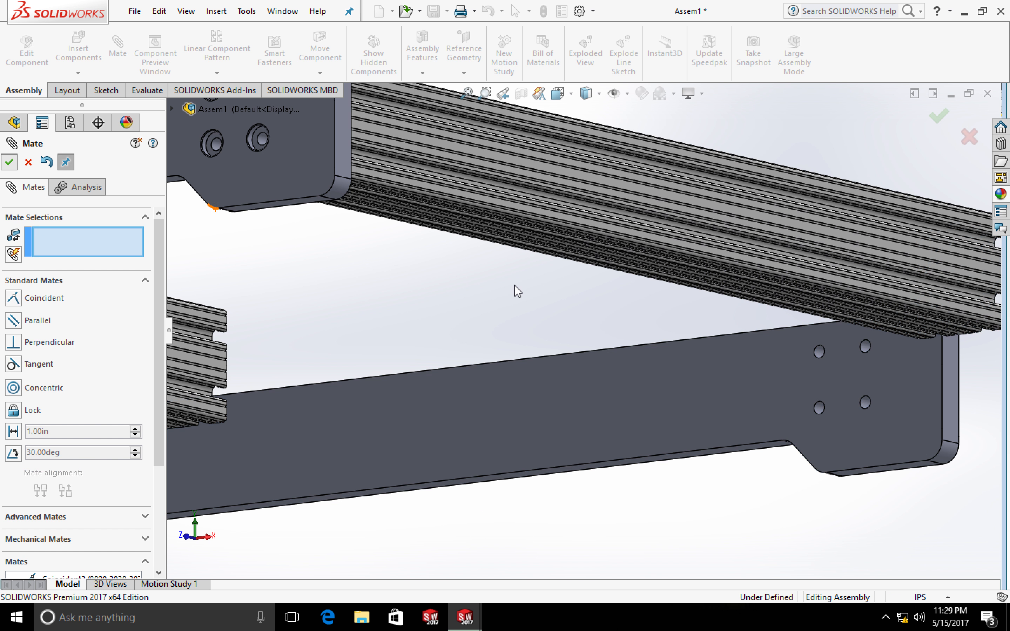
middle_drag(801, 374, 582, 278)
click(577, 273)
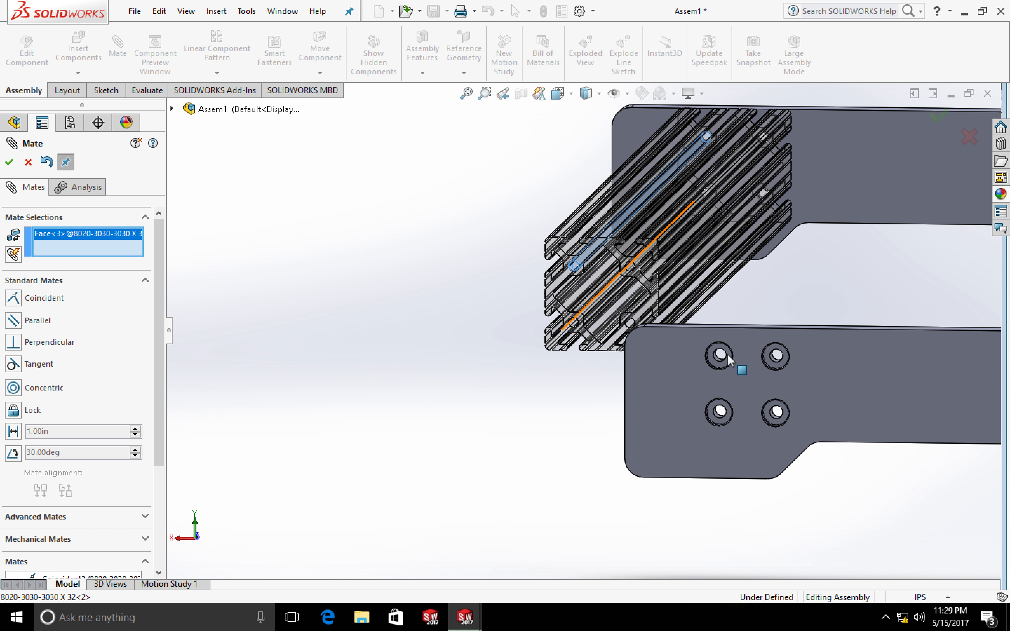
scroll(727, 364, up, 5)
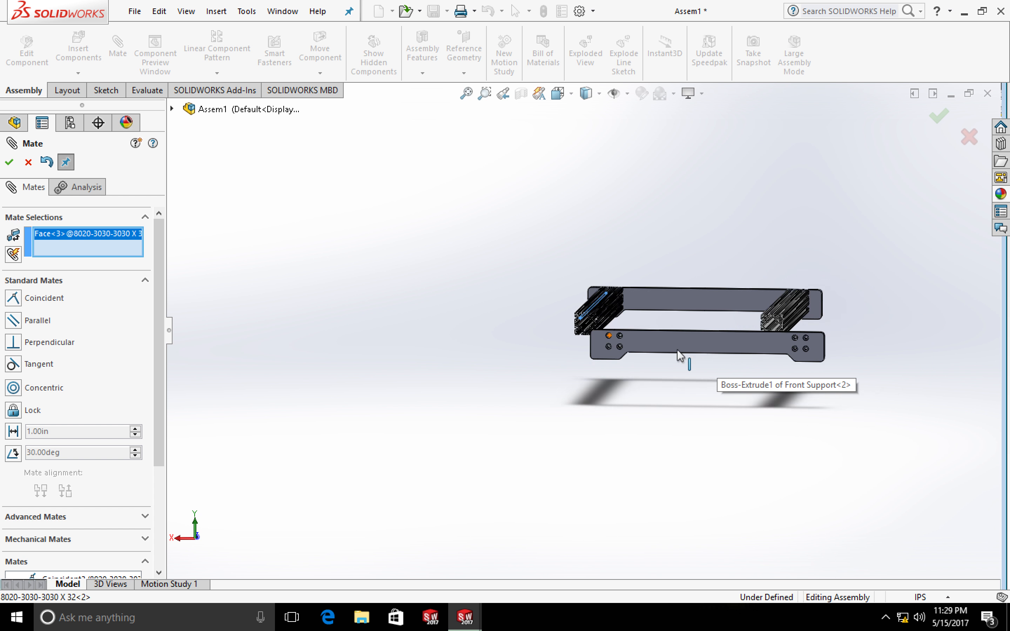
scroll(529, 304, down, 6)
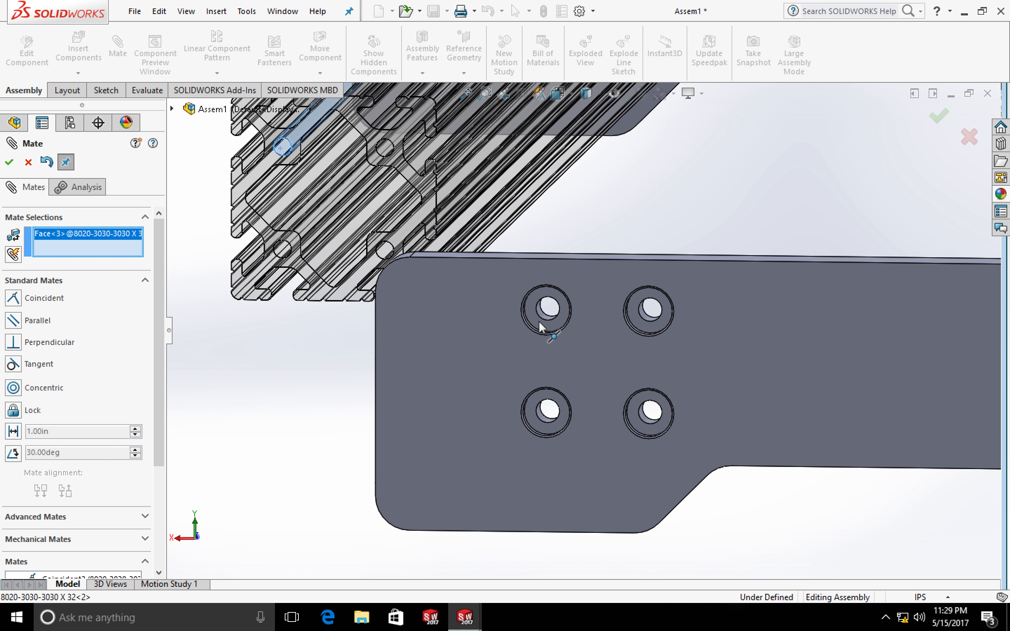
click(541, 316)
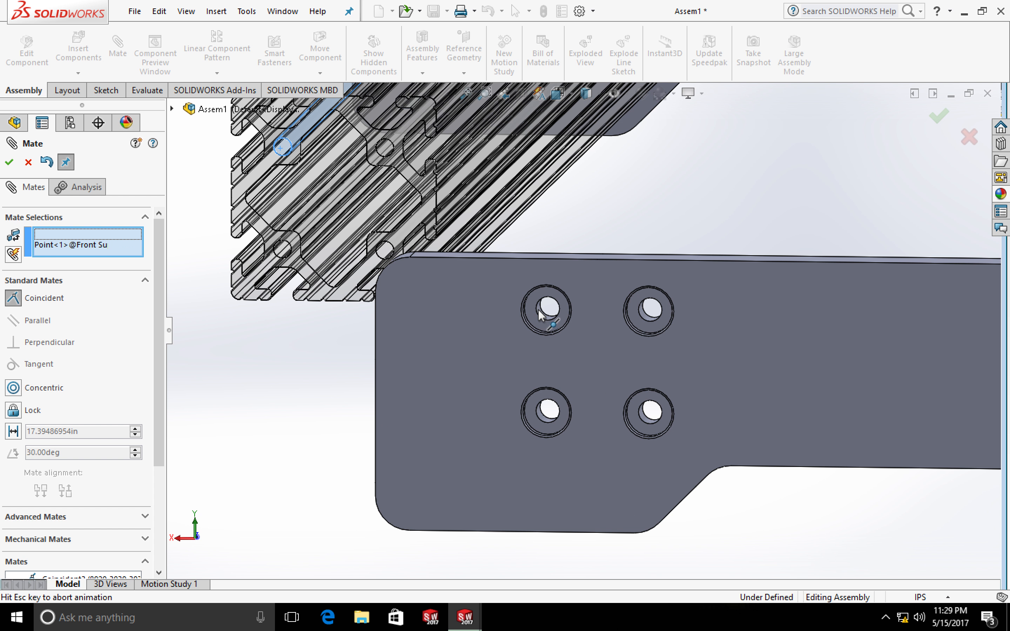
scroll(475, 302, up, 10)
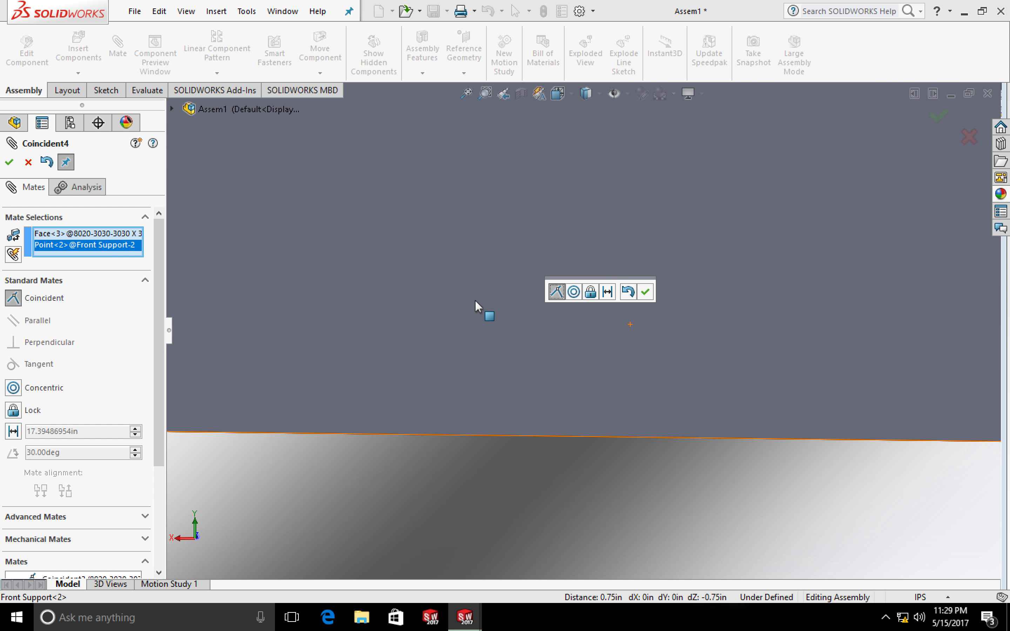
scroll(602, 326, down, 5)
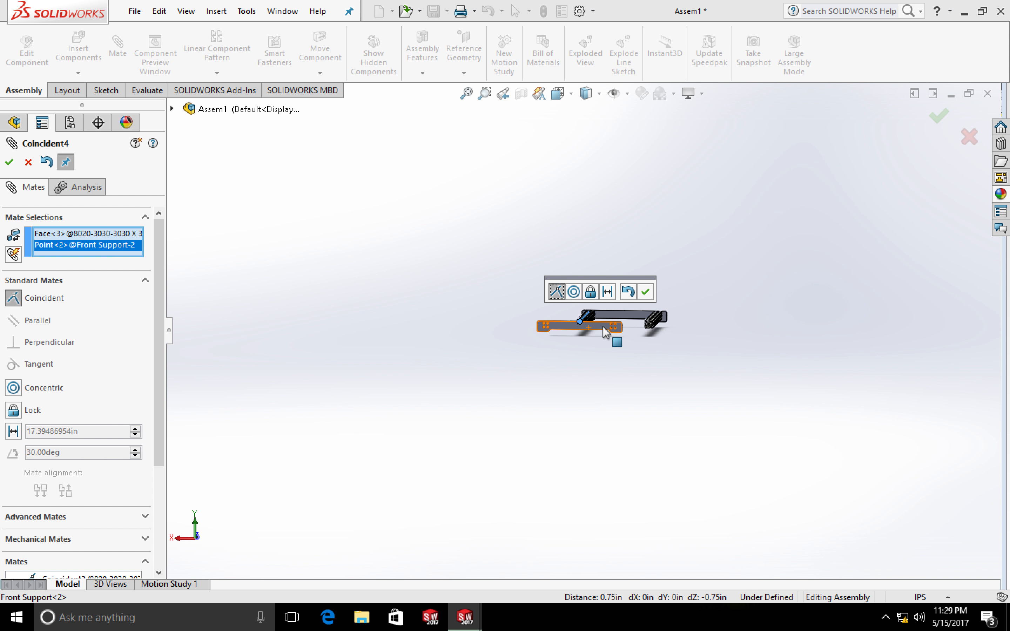
right_click(119, 238)
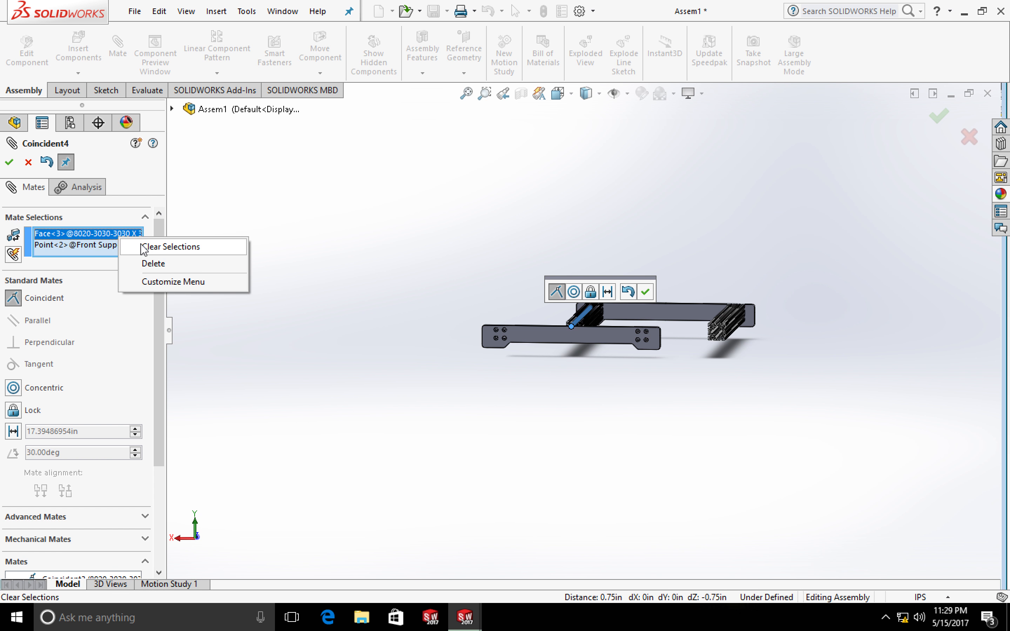
click(141, 246)
scroll(580, 340, up, 9)
scroll(584, 345, down, 6)
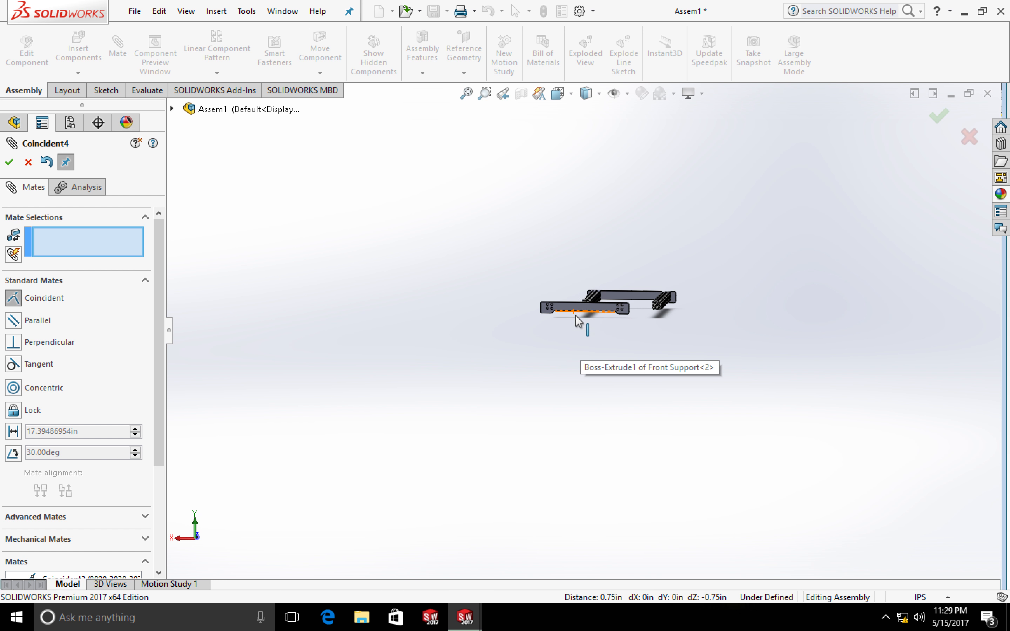
right_drag(409, 282, 523, 271)
scroll(541, 295, down, 5)
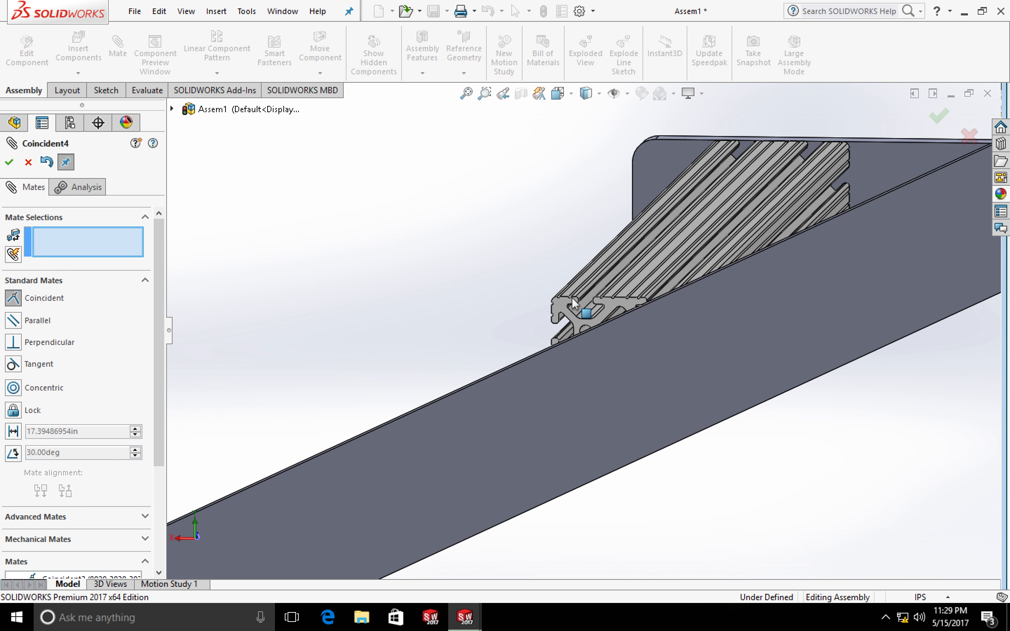
click(585, 367)
scroll(591, 372, up, 6)
scroll(459, 413, up, 5)
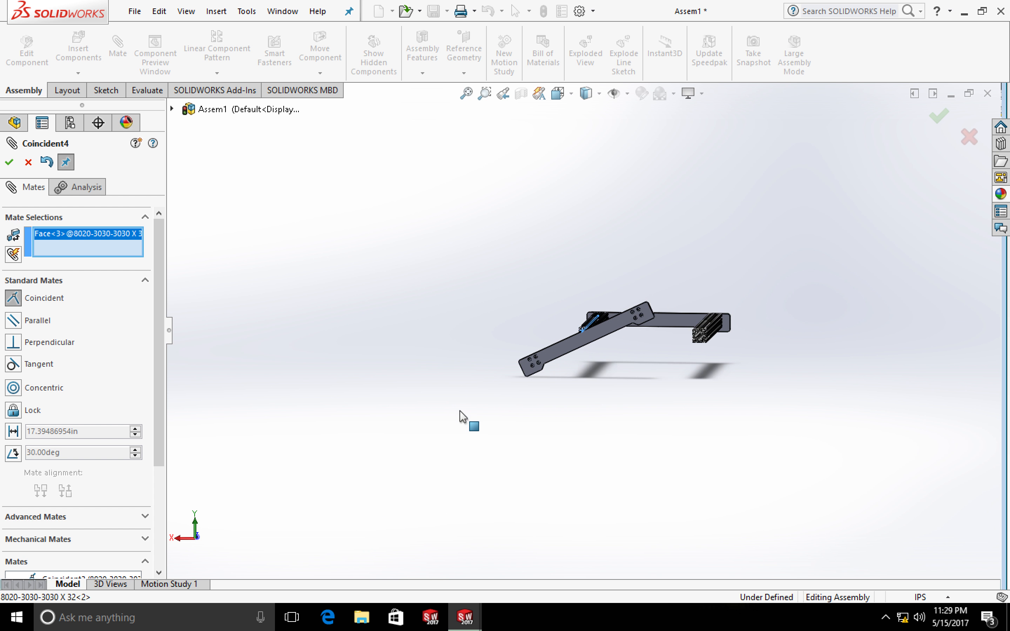
scroll(564, 355, down, 5)
scroll(578, 340, down, 6)
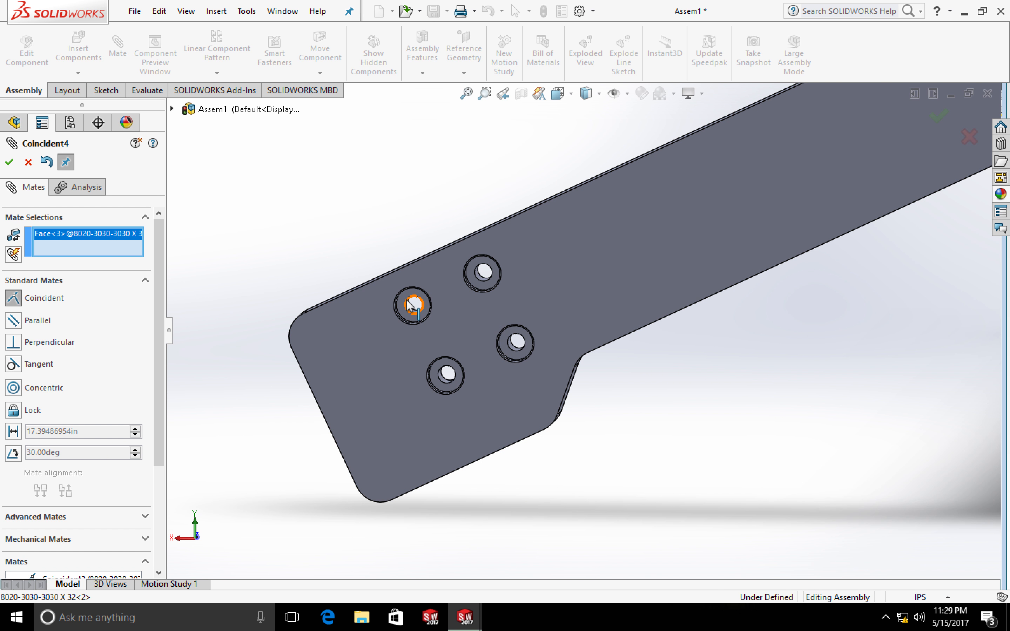
scroll(459, 318, down, 3)
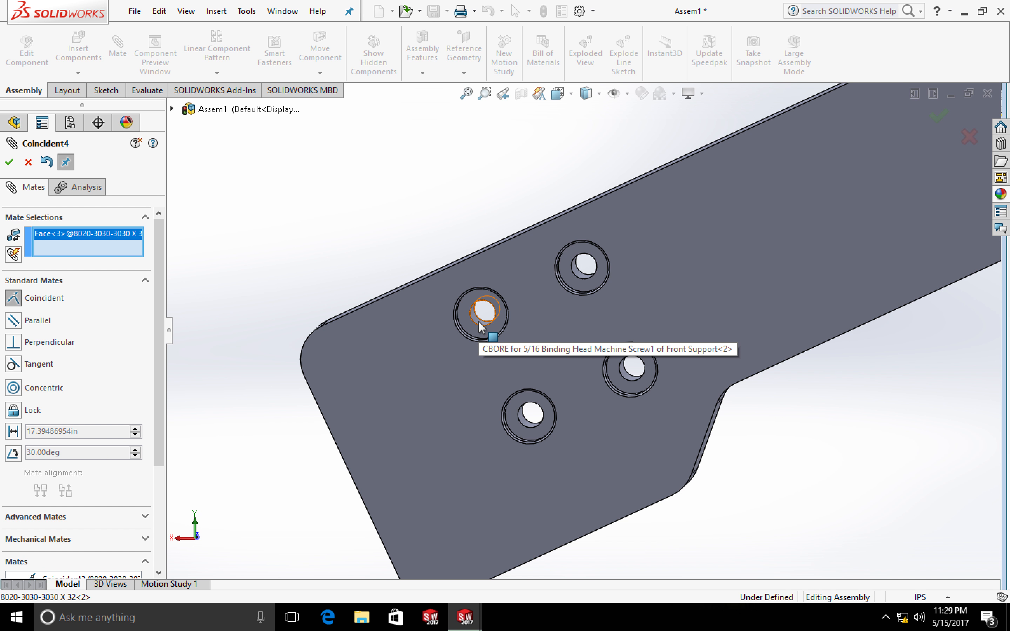
click(479, 322)
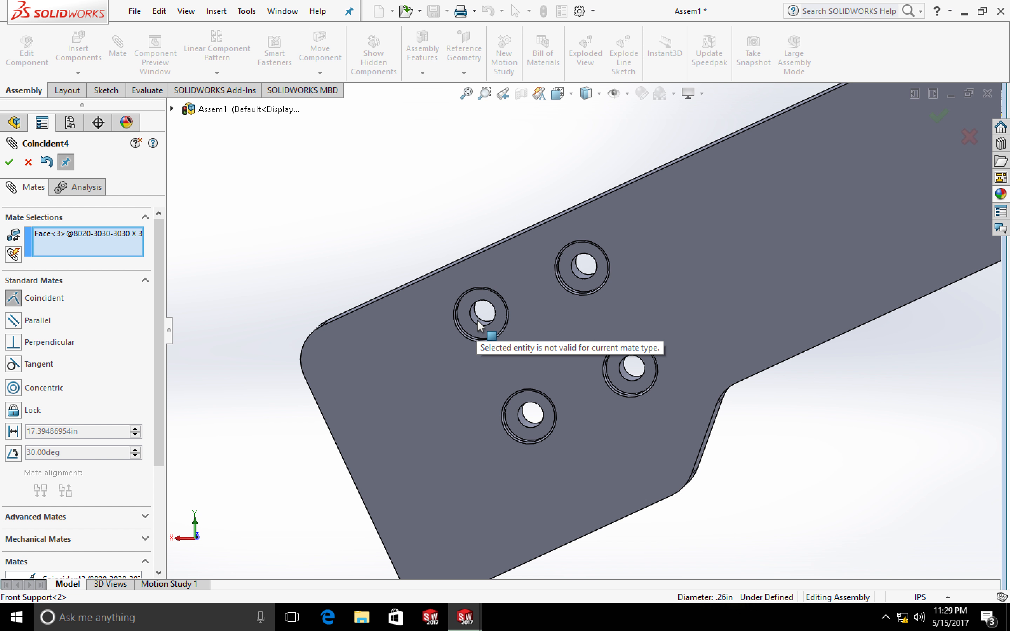
click(478, 323)
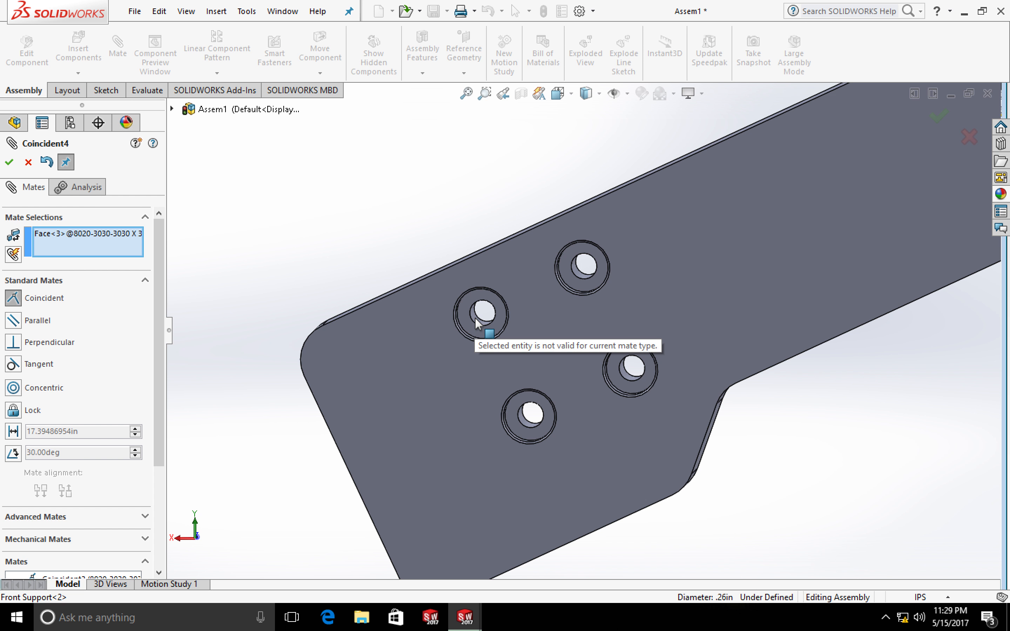
click(45, 162)
key(Escape)
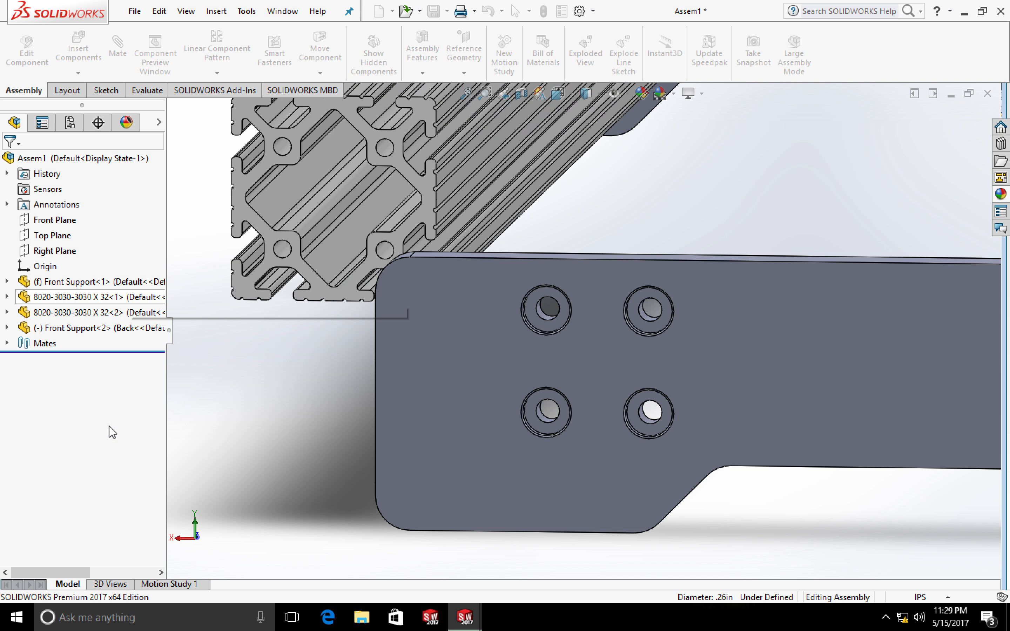
Delete the coincident mate between the second extrusion's end face and the rear support.
click(7, 345)
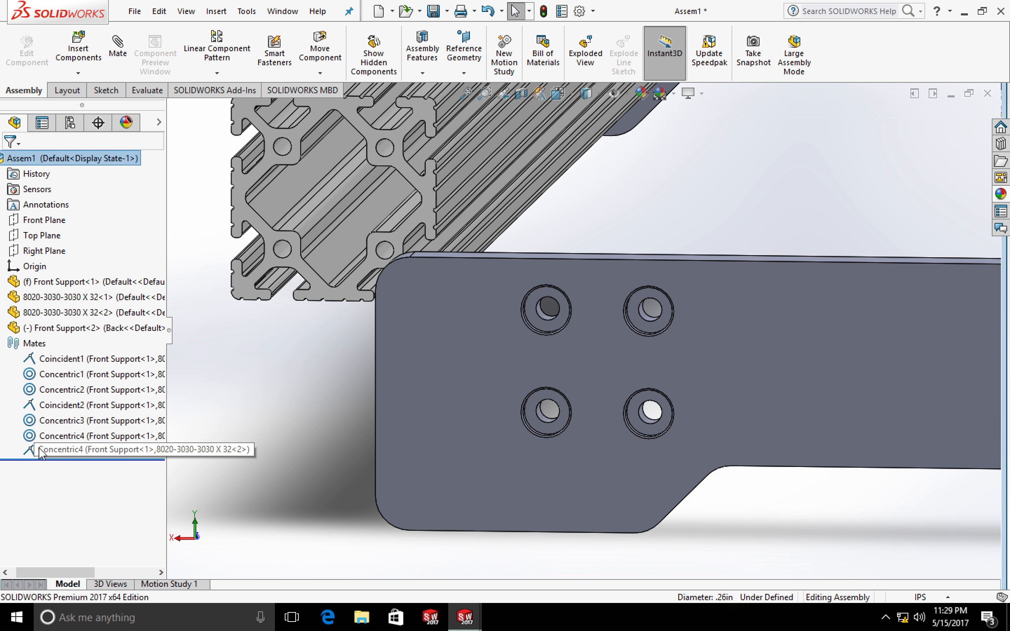
click(51, 452)
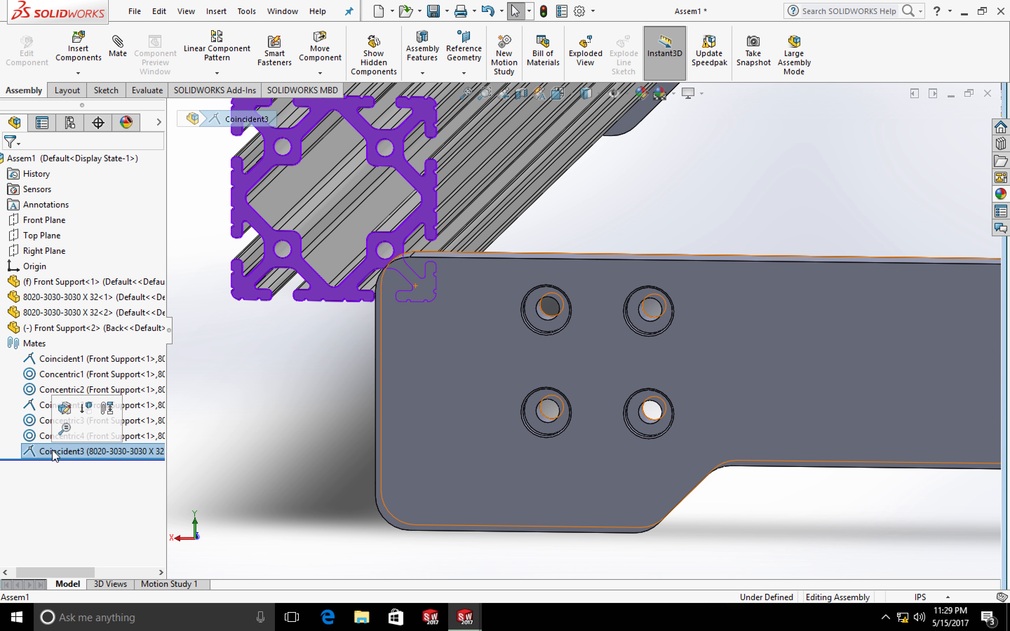
right_click(62, 452)
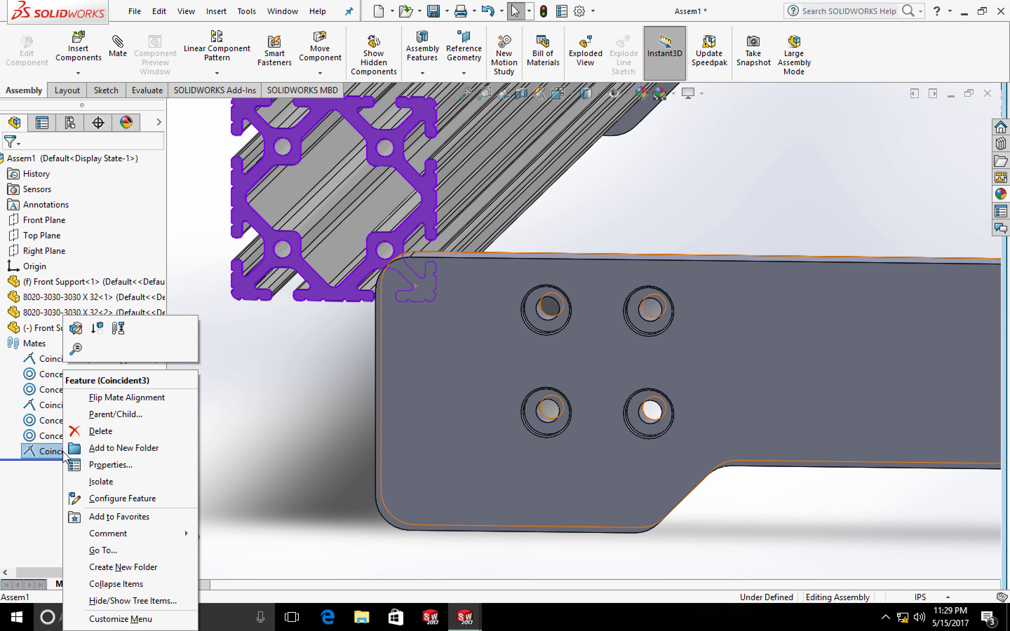
click(96, 430)
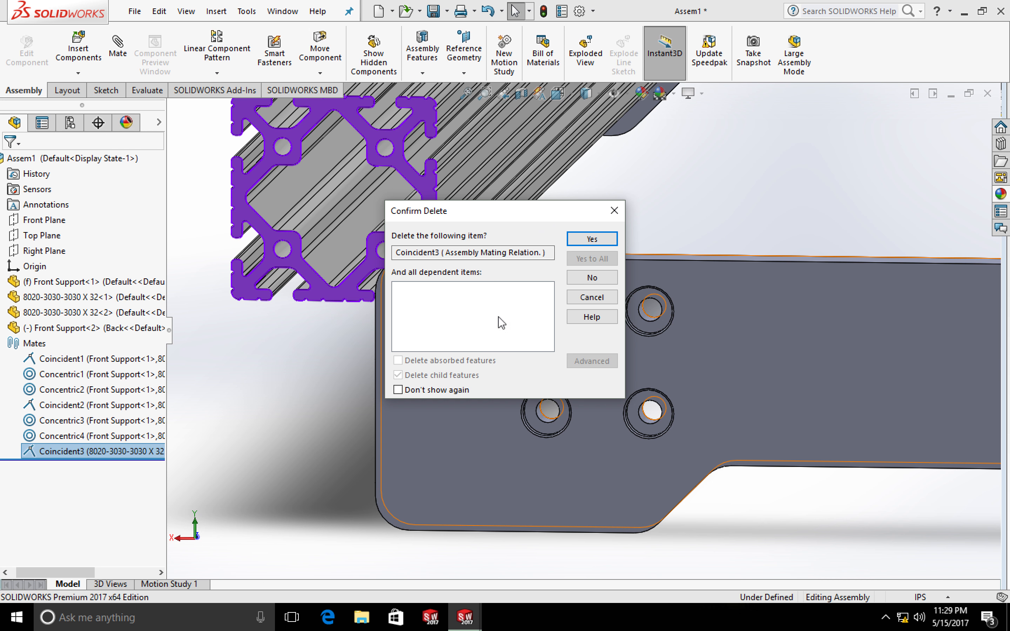
click(587, 237)
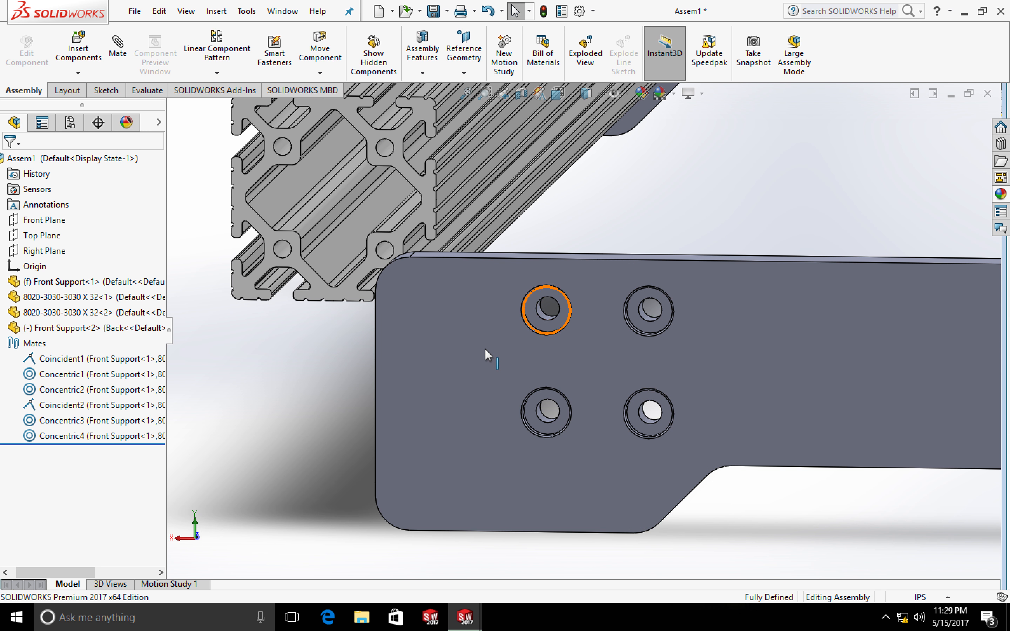
Move the rear support clear of the extrusion and make its inner face coincident with the second extrusion's open end face.
drag(466, 345, 382, 451)
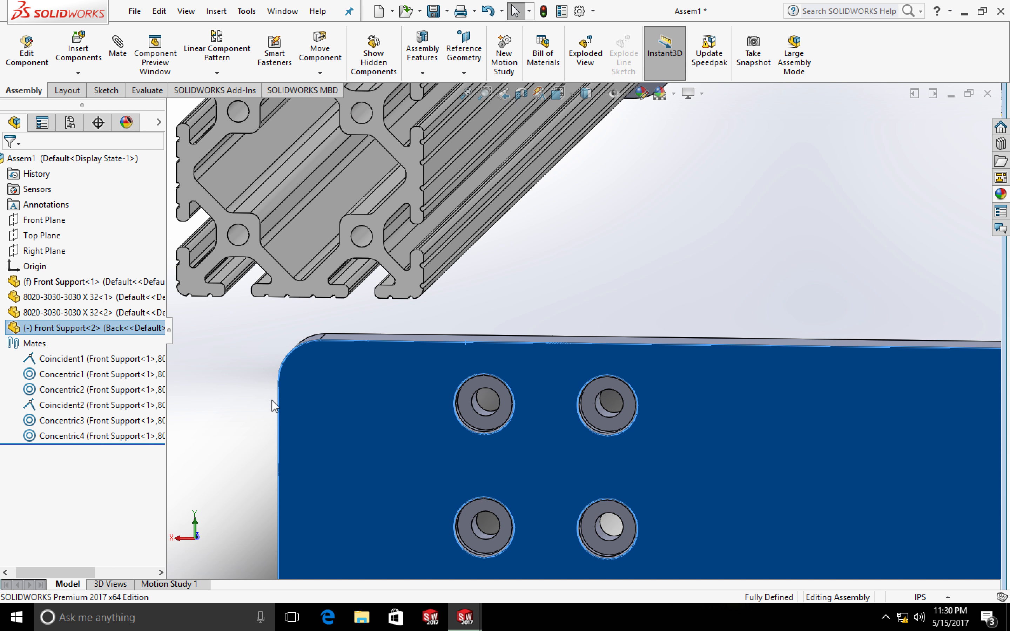
click(297, 285)
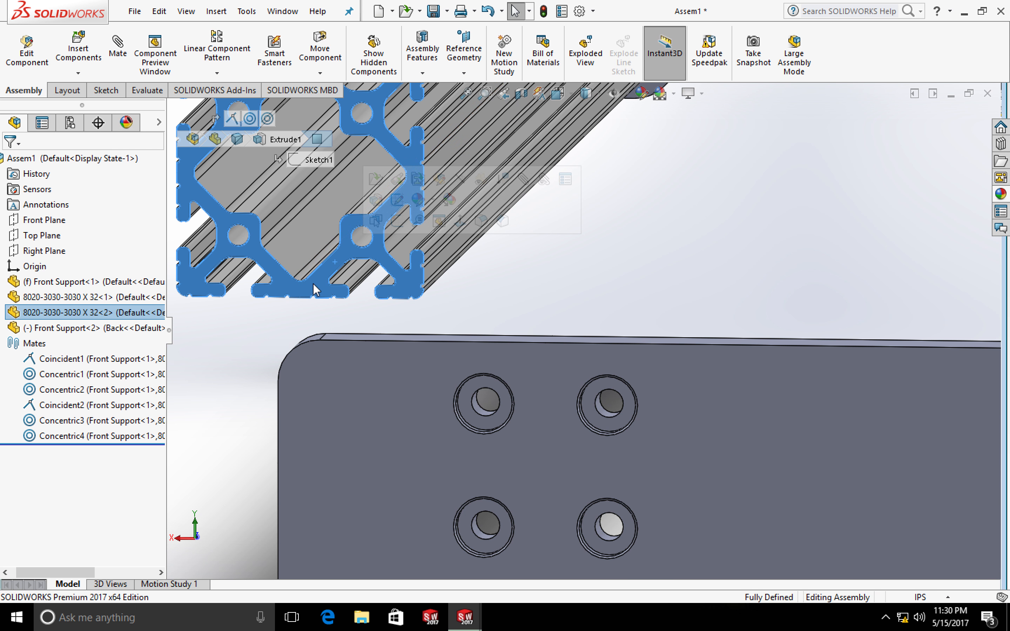
middle_drag(268, 322, 401, 292)
click(117, 48)
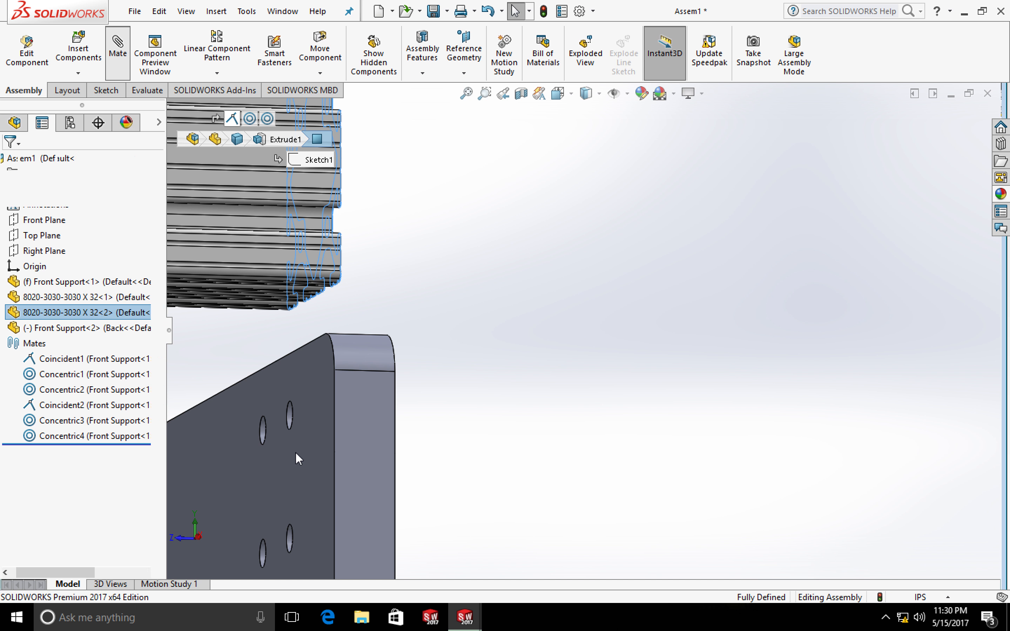
click(312, 451)
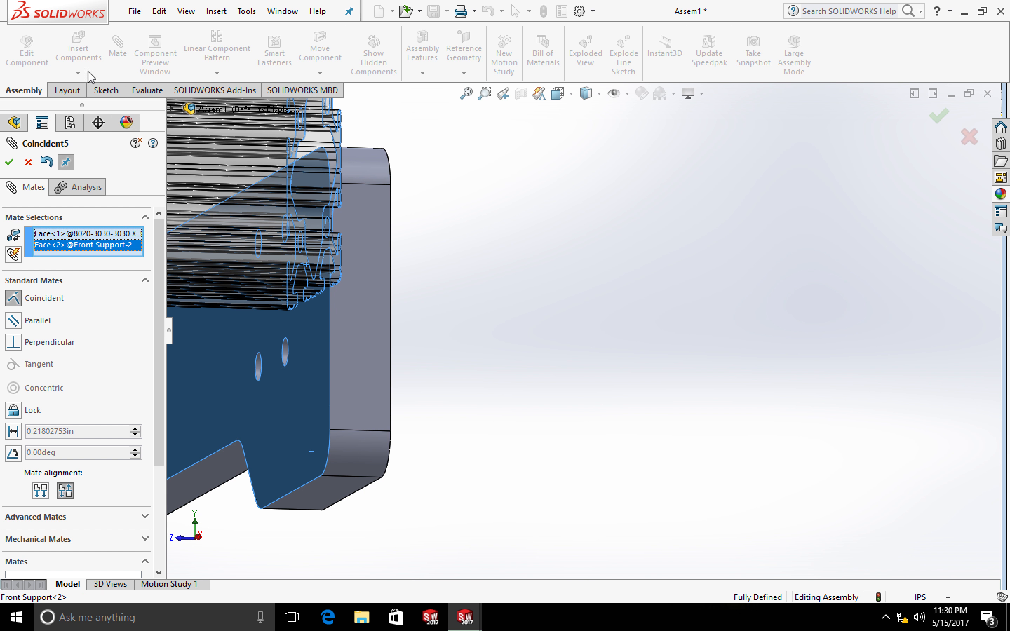
click(10, 163)
Add a concentric mate between the second extrusion's upper outer end hole and the matching hole in the rear support.
middle_drag(514, 320, 416, 354)
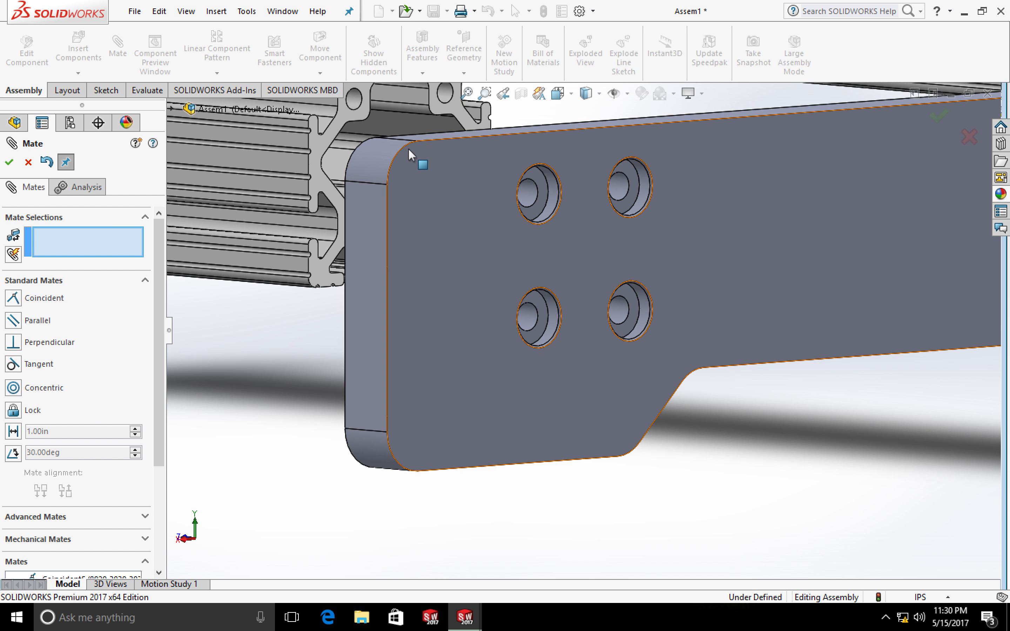
click(353, 109)
click(527, 198)
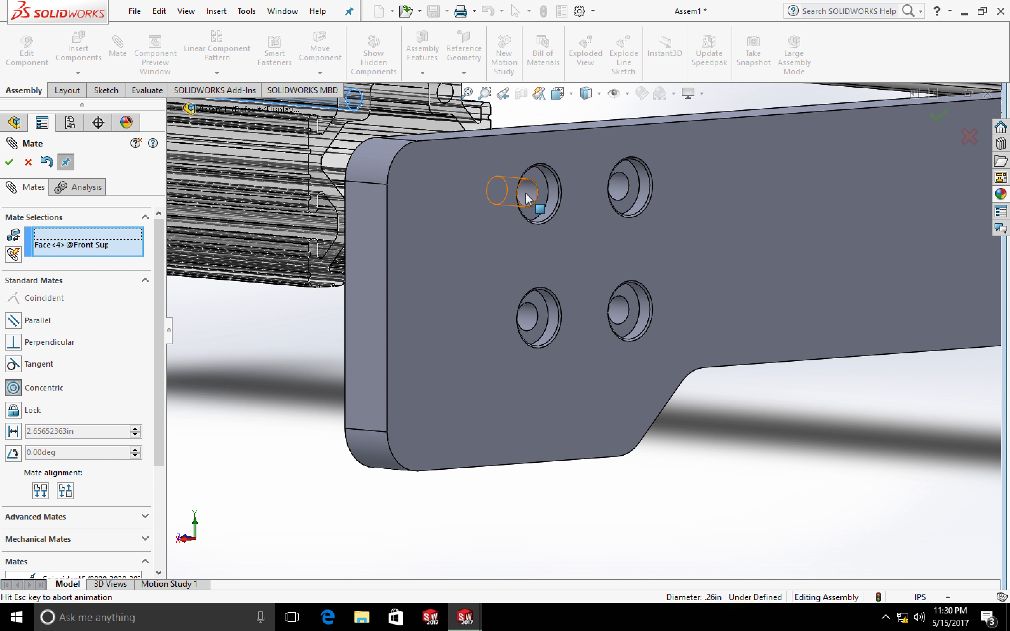
click(9, 162)
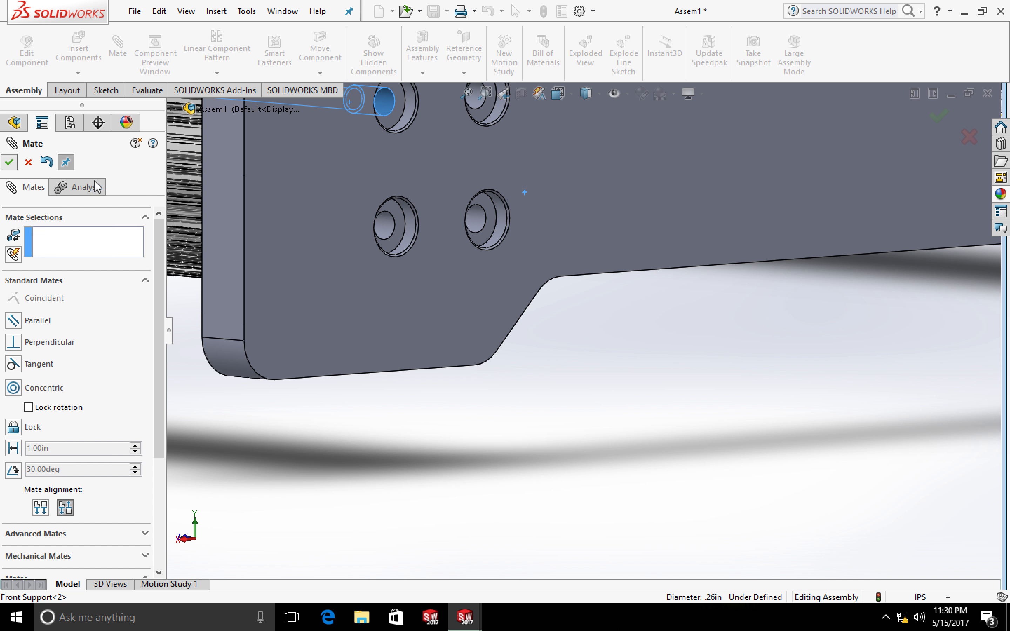
Add a second concentric mate between the extrusion's lower inner end hole and the rear support's matching hole, then finish mating.
key(f)
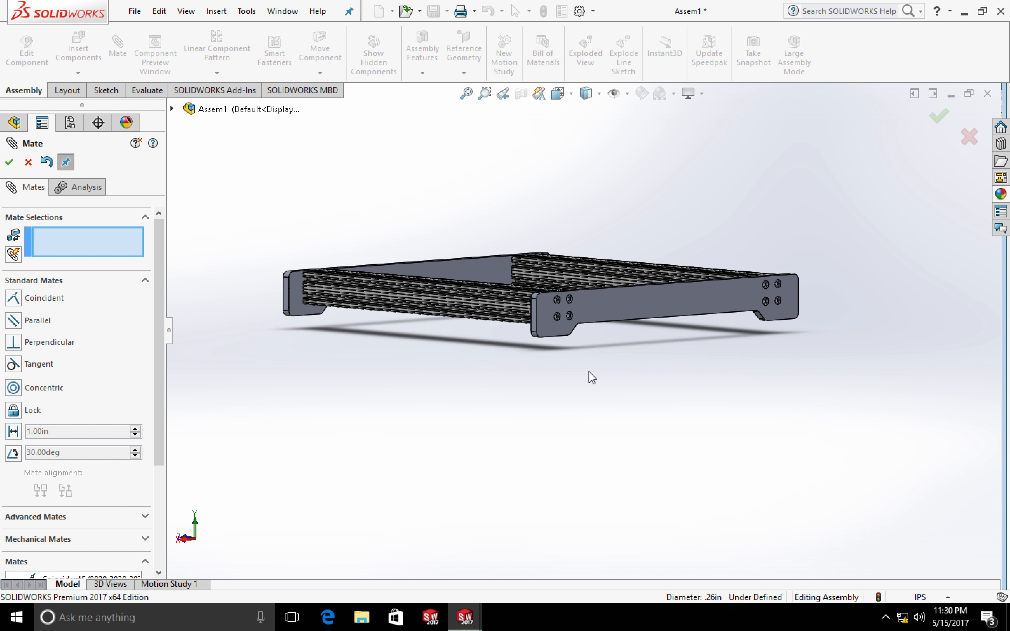
scroll(579, 340, down, 15)
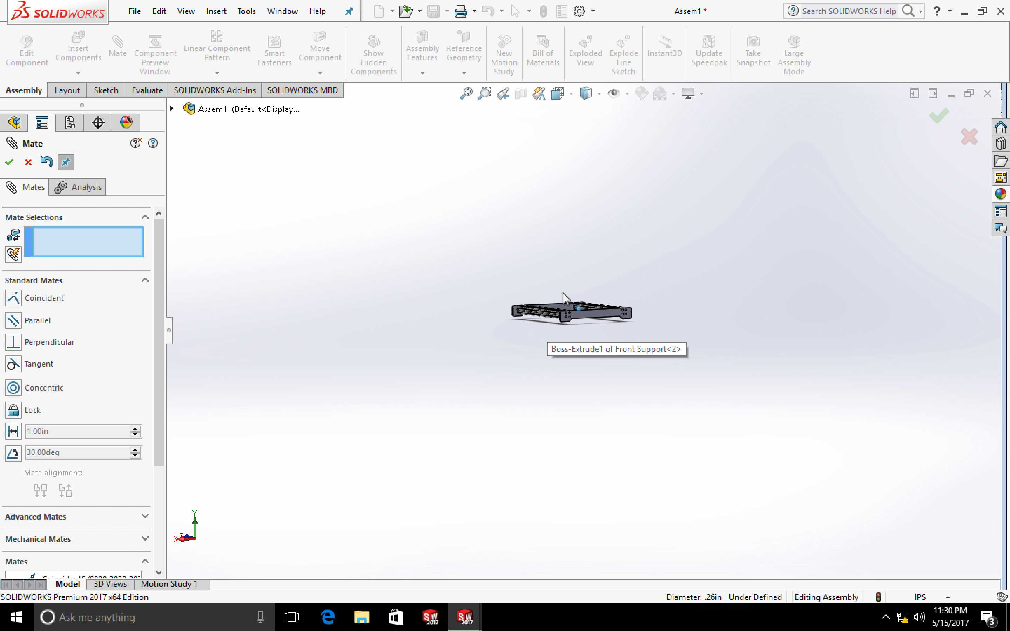
scroll(580, 339, down, 8)
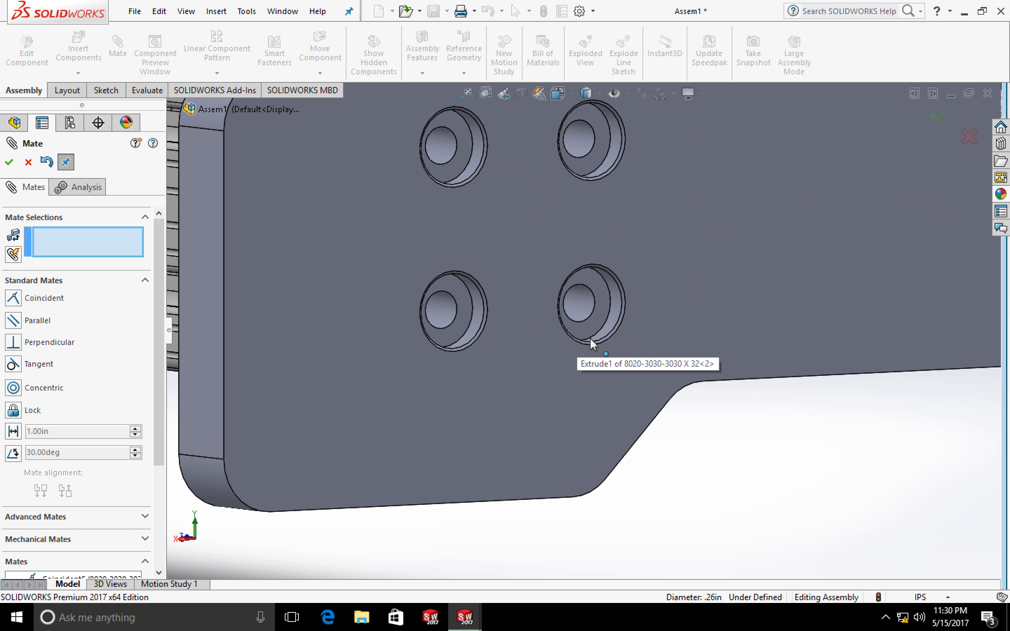
click(580, 301)
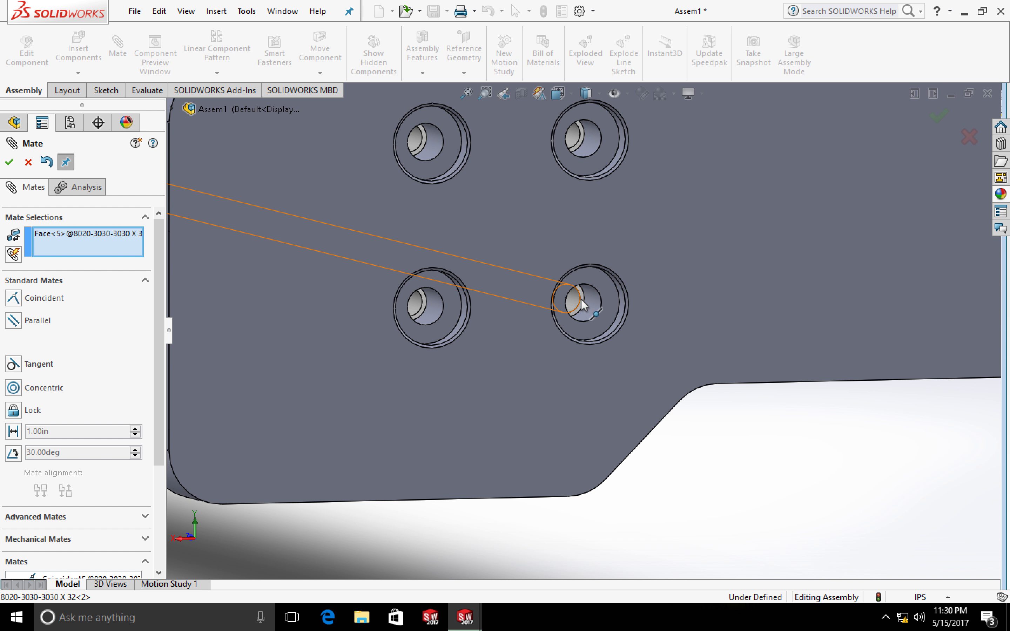
click(443, 314)
click(28, 162)
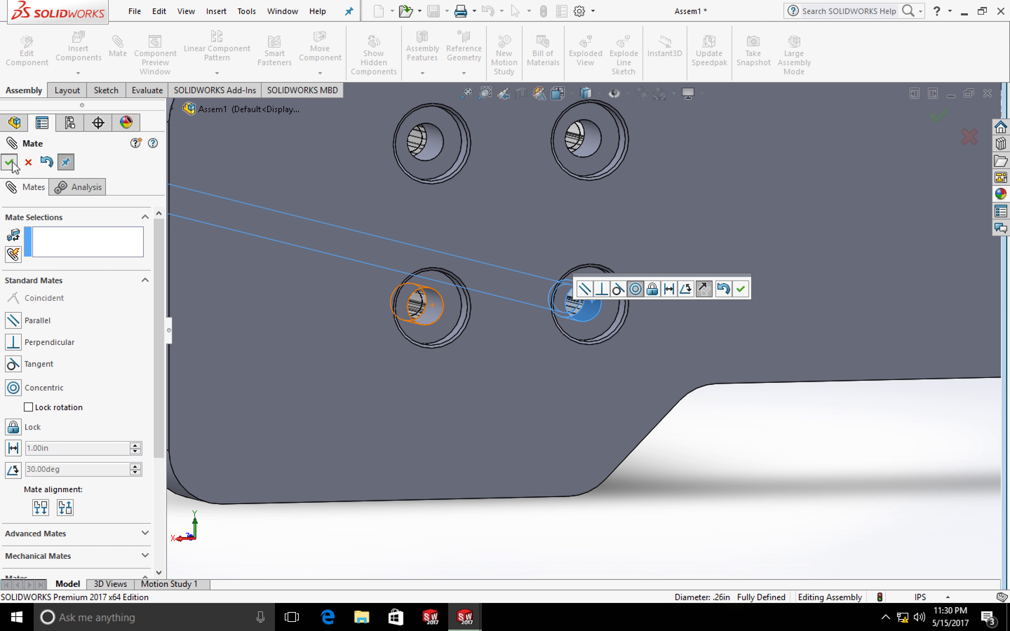
scroll(383, 315, down, 5)
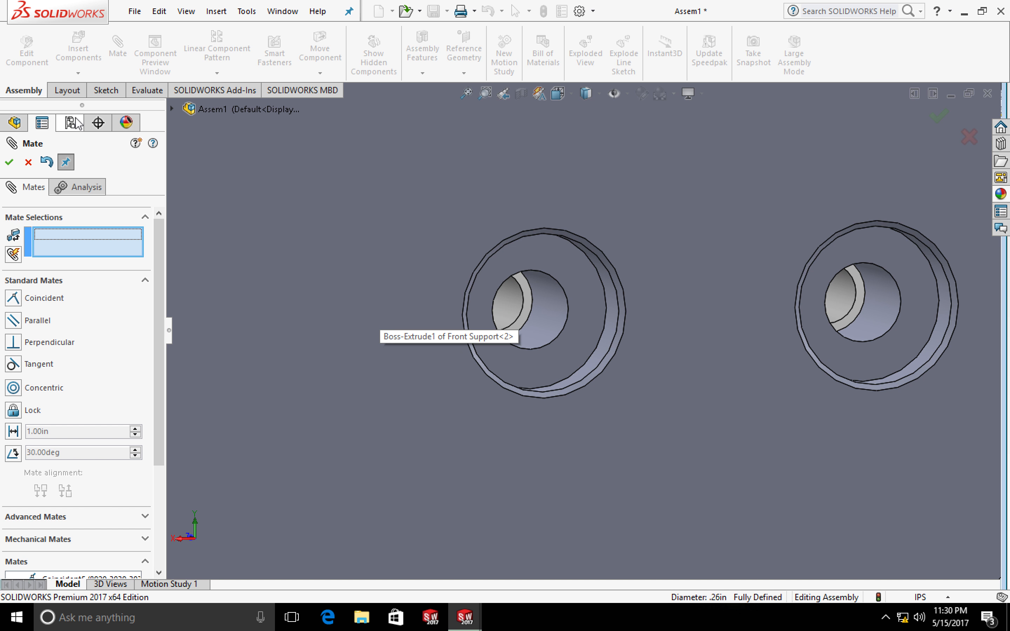
key(Escape)
Inspect the assembled frame from several angles, checking the rear support's hole alignment and its fit against both extrusions.
key(f)
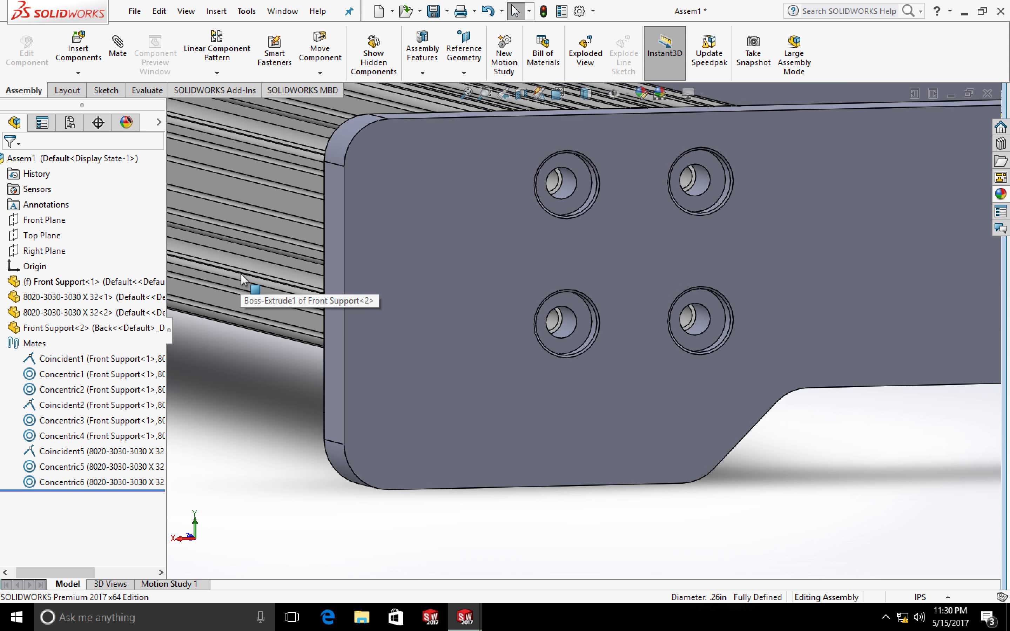
scroll(709, 338, down, 3)
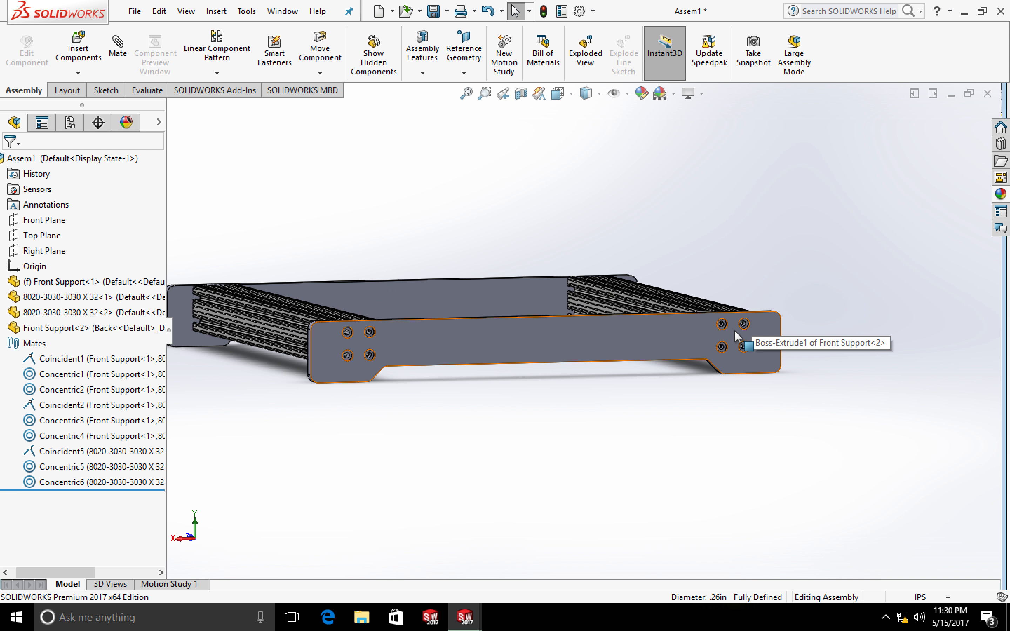
scroll(706, 334, up, 2)
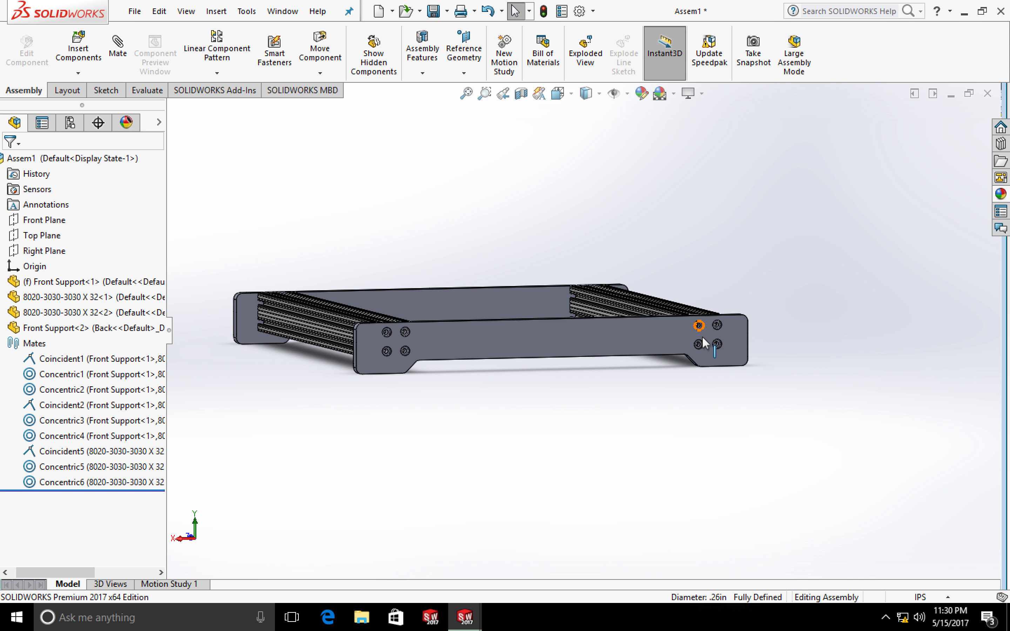
scroll(678, 333, up, 3)
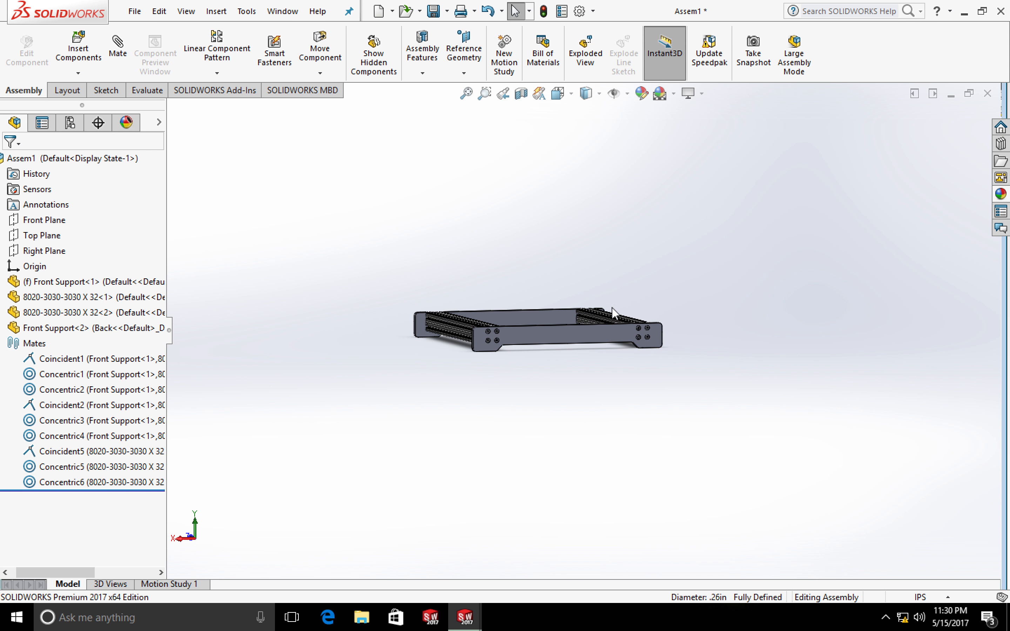
scroll(543, 317, down, 2)
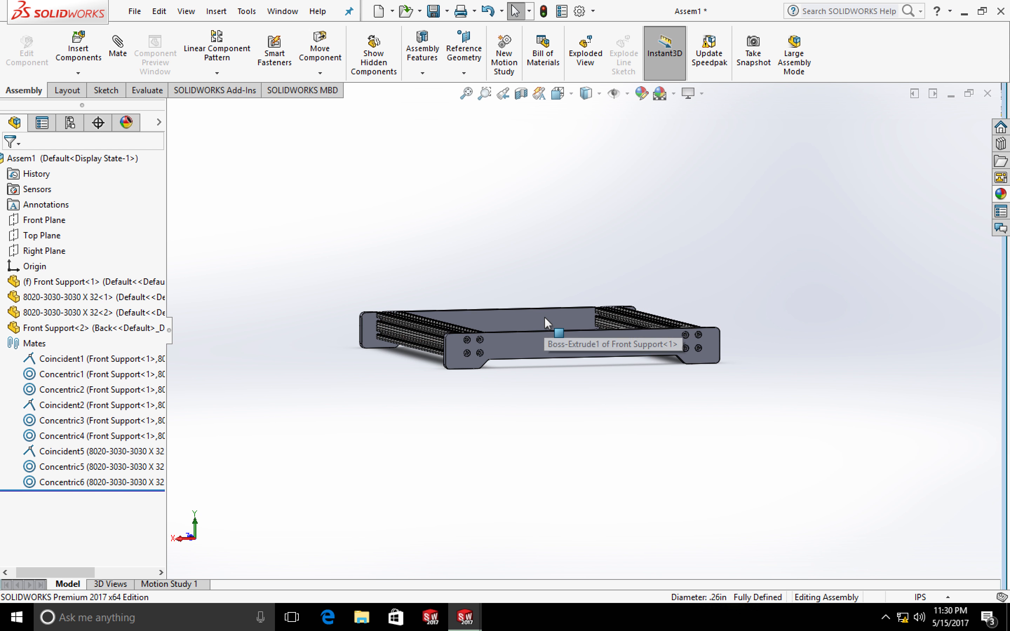
middle_drag(382, 216, 588, 259)
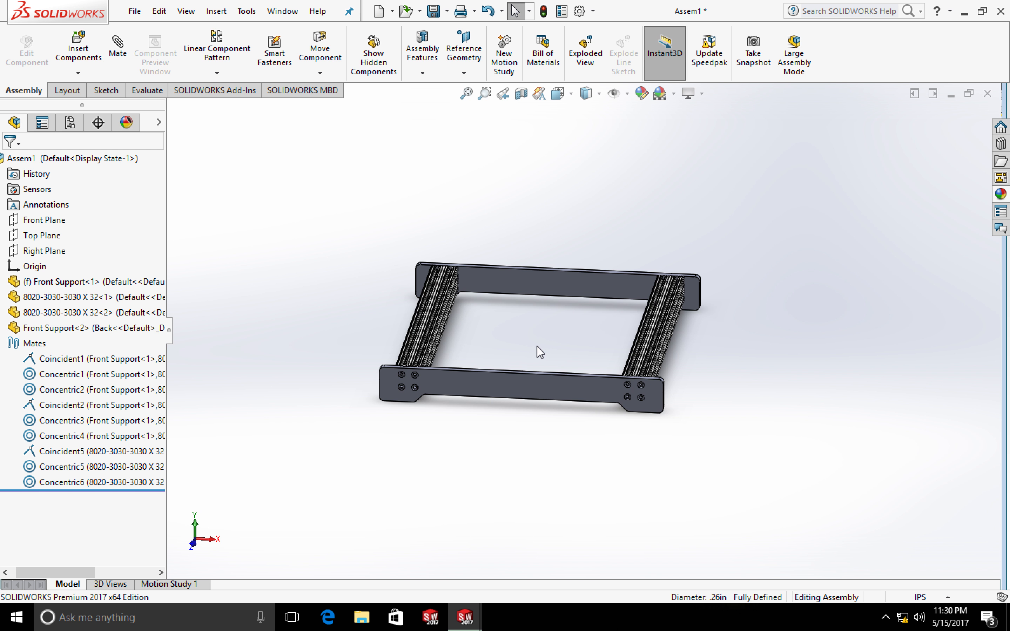
scroll(538, 349, up, 3)
scroll(561, 352, down, 4)
scroll(561, 352, down, 4)
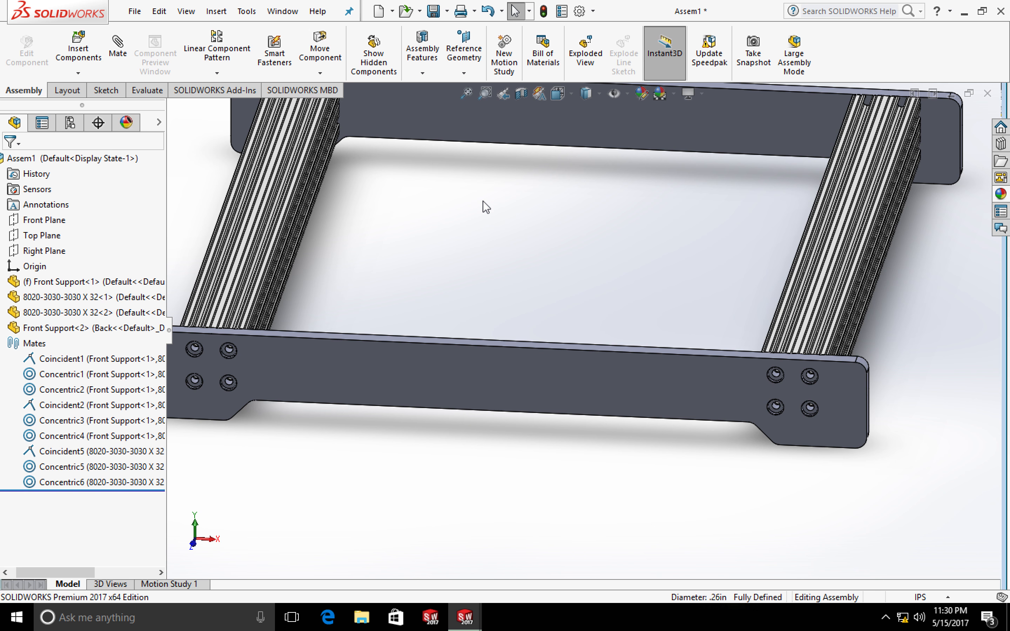
scroll(531, 262, down, 2)
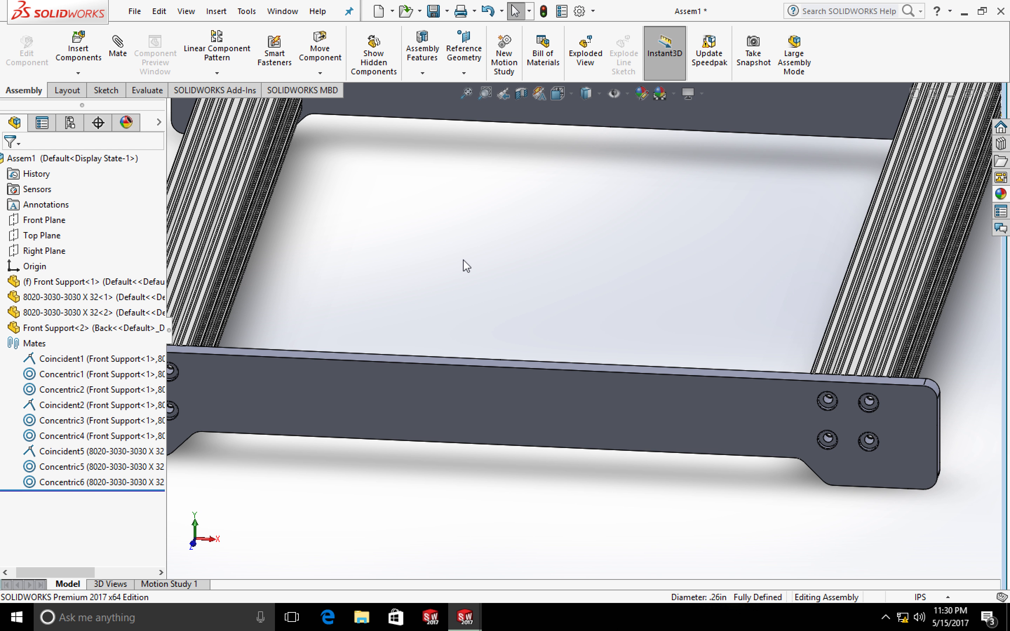
Examine the frame assembly of two end supports joined by two extrusions, viewing it whole and close up.
scroll(462, 255, up, 2)
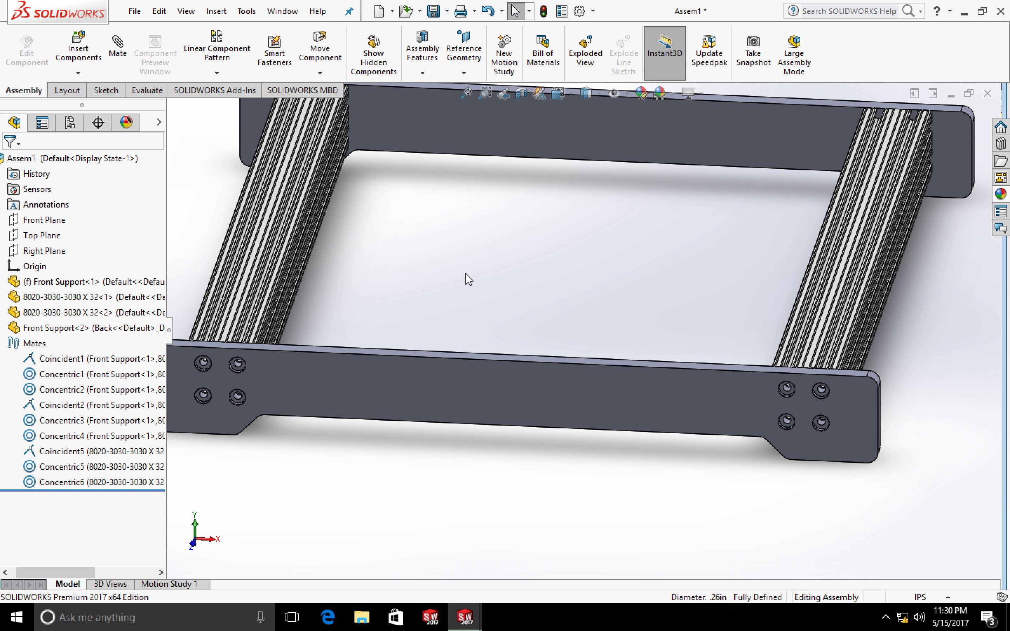
mouse_move(465, 273)
middle_down()
mouse_move(494, 254)
mouse_move(479, 264)
middle_up()
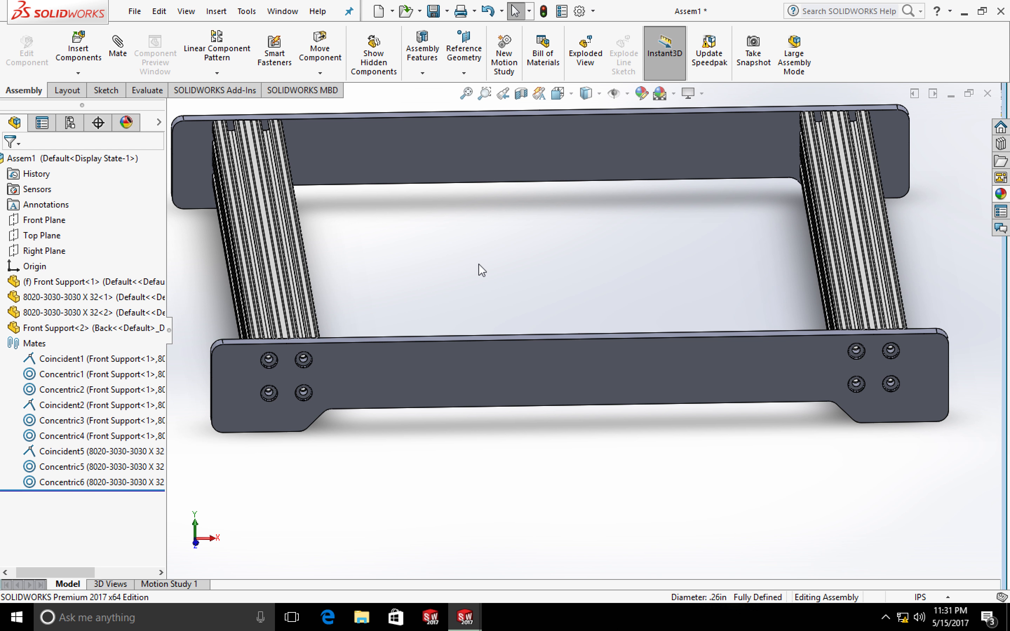
scroll(483, 266, down, 5)
scroll(538, 263, up, 6)
scroll(636, 276, down, 1)
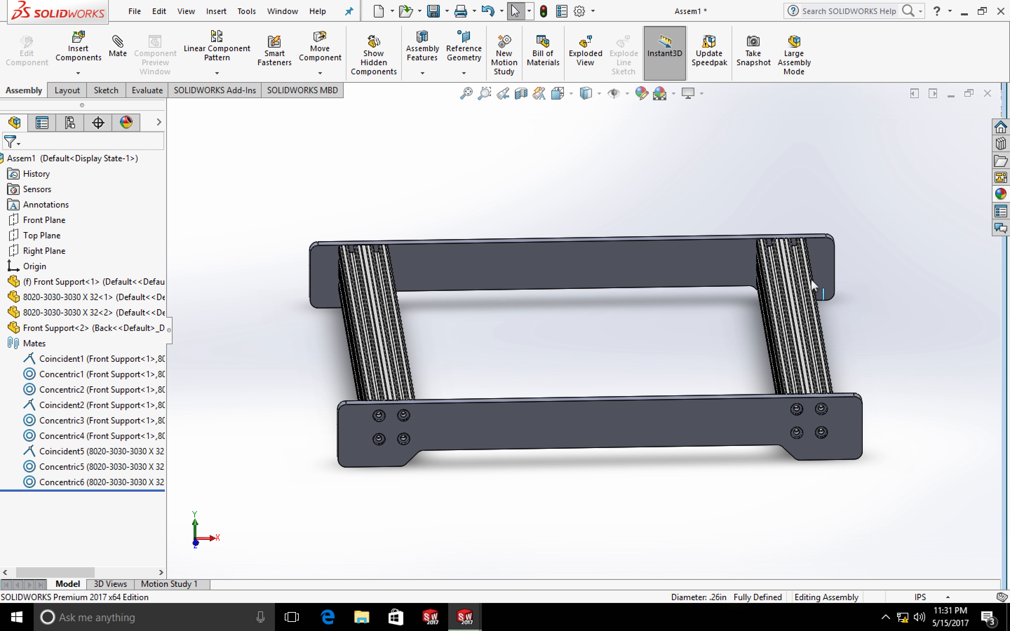
scroll(506, 374, up, 2)
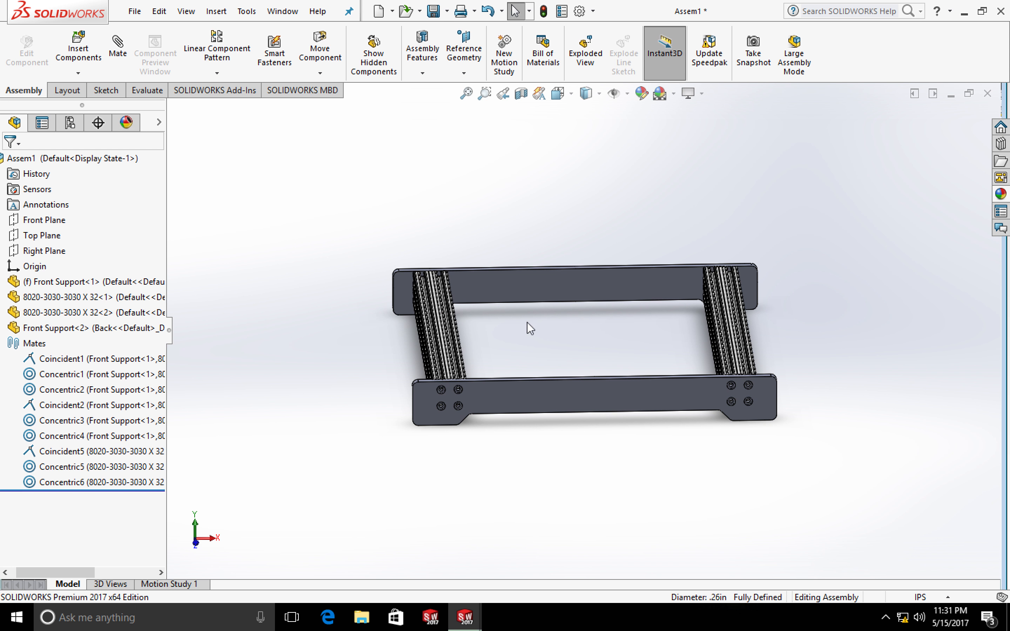
scroll(534, 338, up, 4)
scroll(548, 329, down, 2)
scroll(548, 329, down, 5)
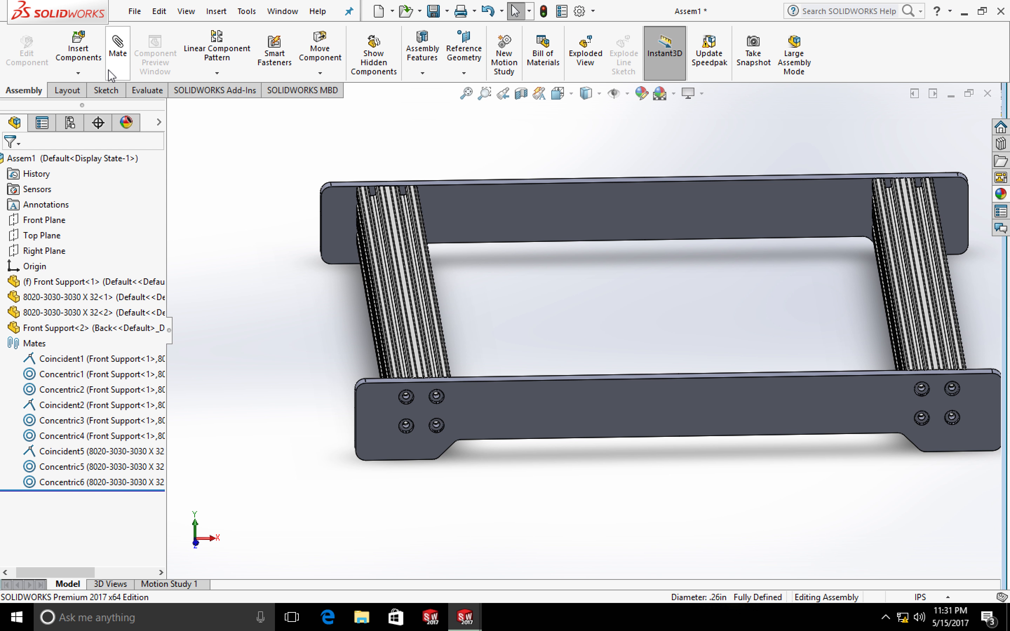
Measure the centre distance between the upper inner mounting holes at the two ends of the front support.
click(147, 90)
click(198, 51)
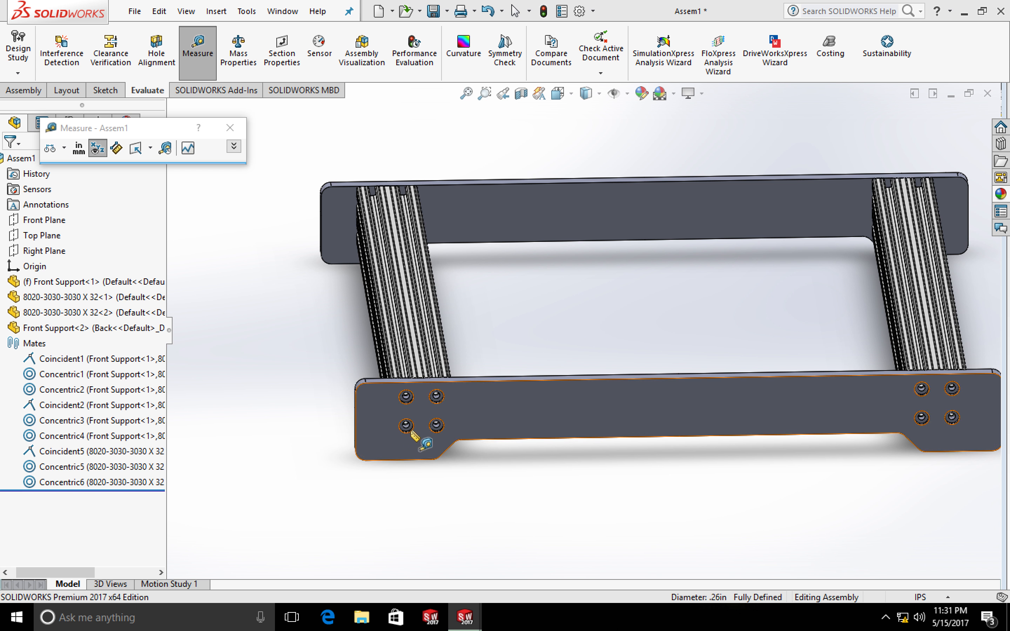
scroll(457, 417, up, 4)
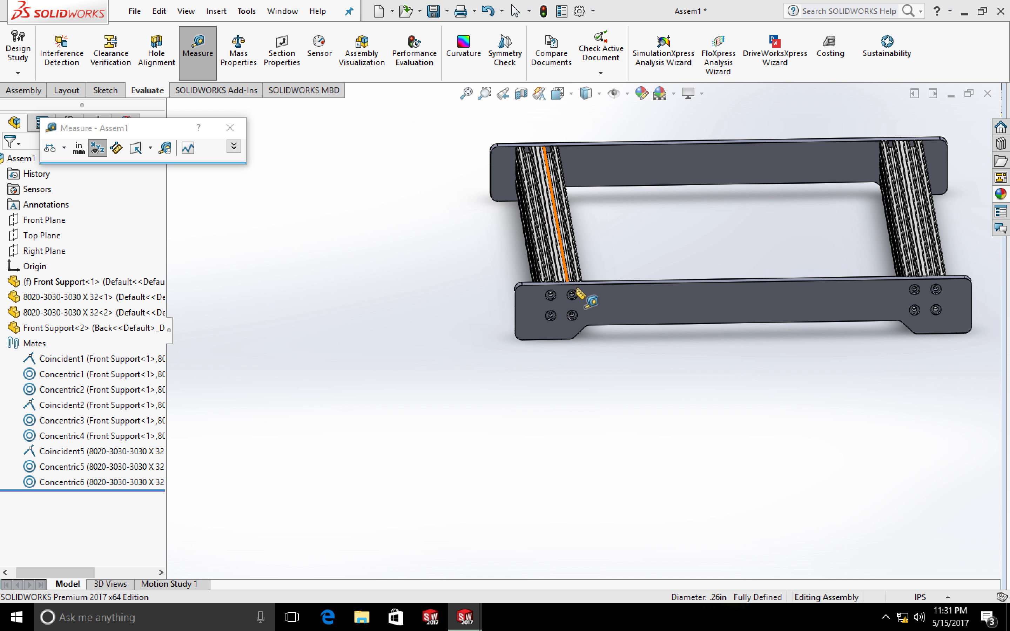
scroll(578, 291, down, 6)
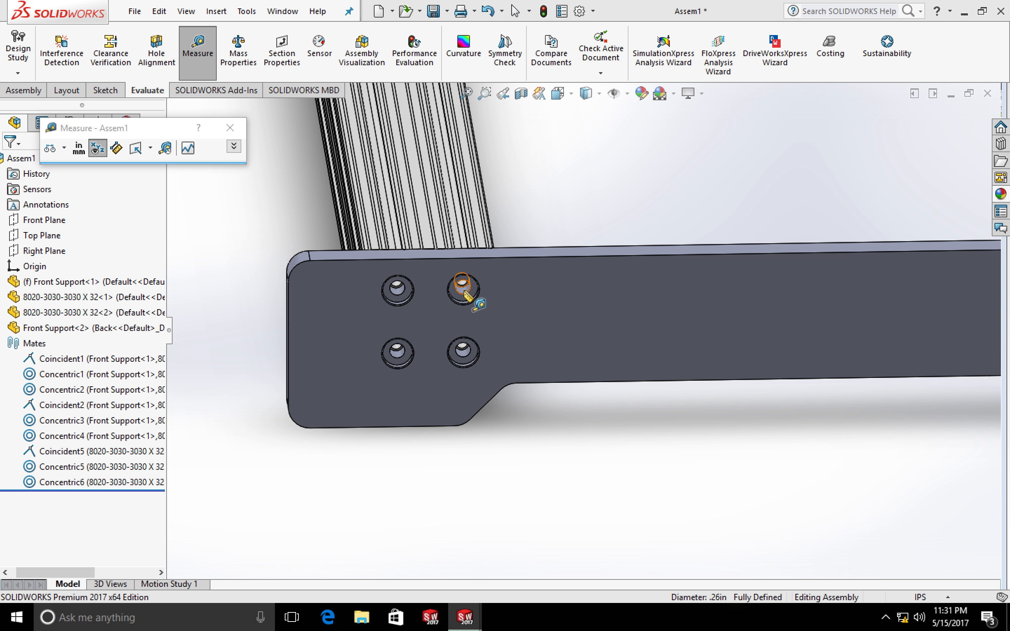
click(464, 291)
scroll(592, 340, down, 4)
scroll(592, 340, up, 9)
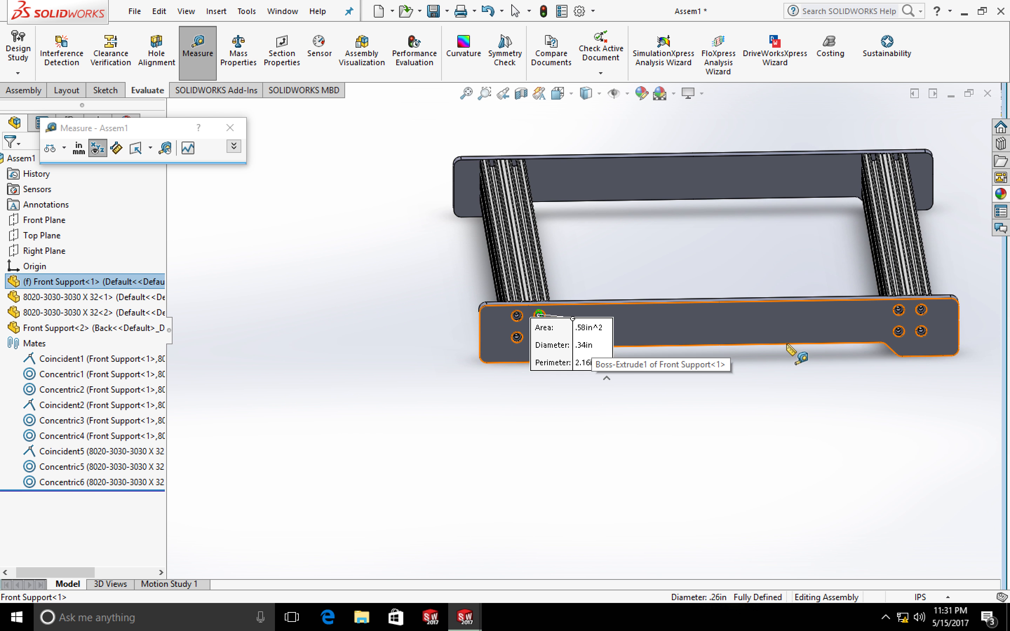
scroll(717, 338, up, 5)
scroll(668, 342, down, 10)
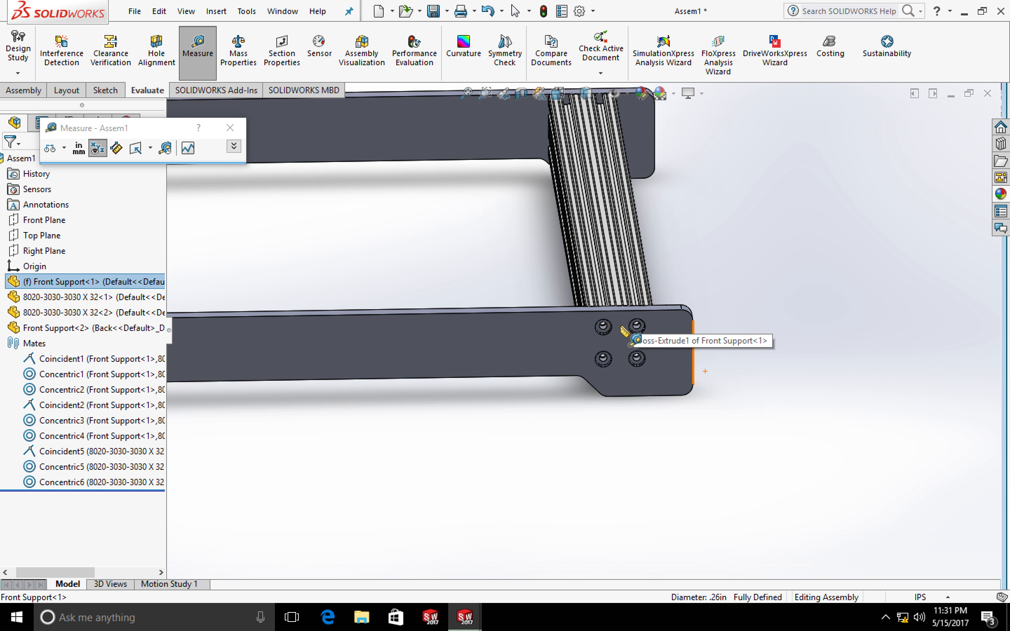
scroll(625, 333, down, 6)
click(565, 332)
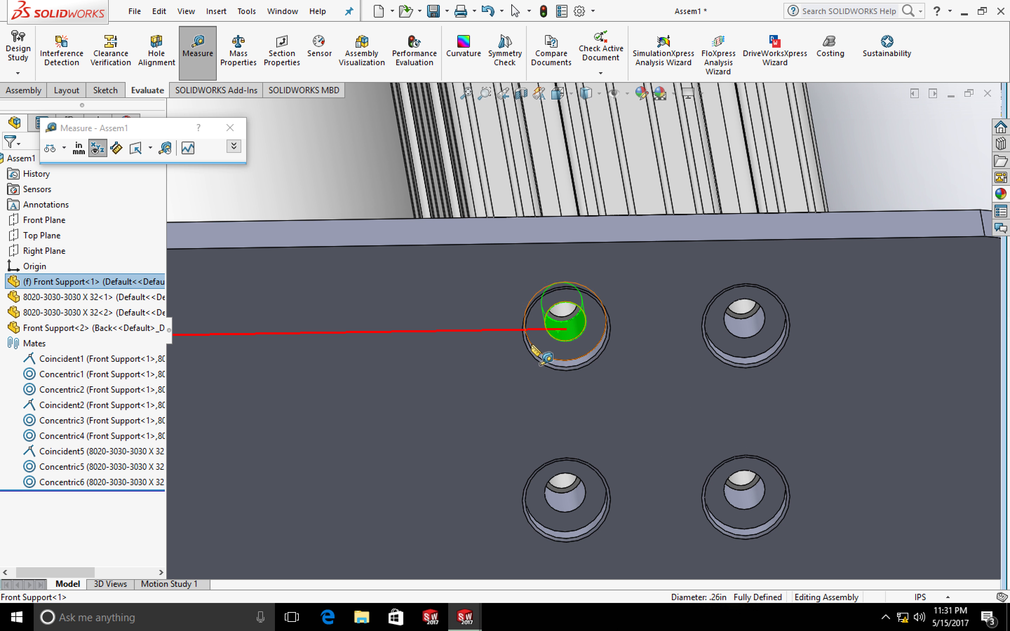
scroll(540, 359, up, 6)
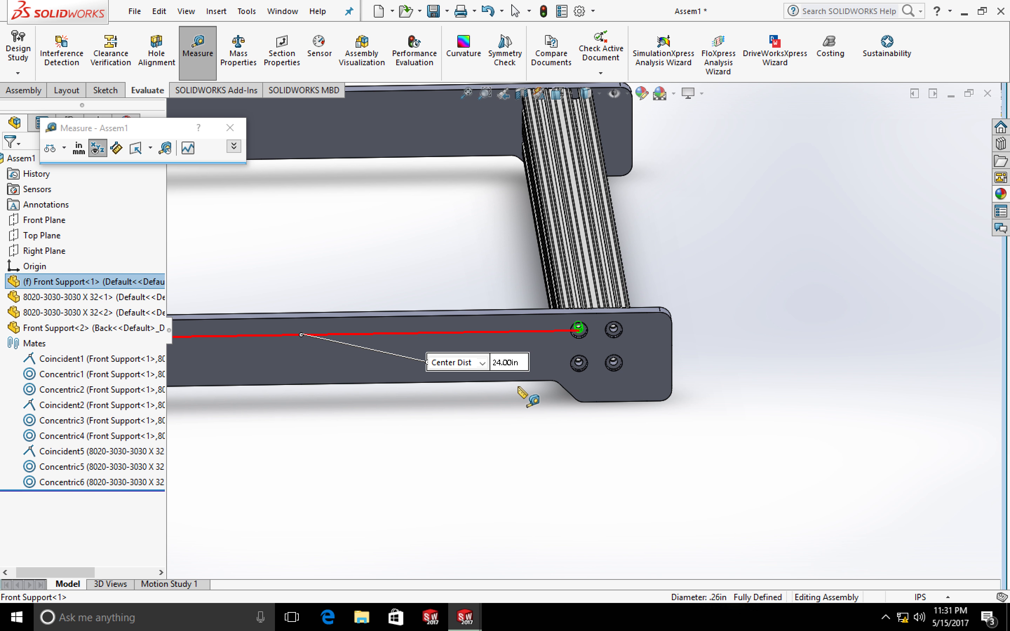
scroll(517, 390, up, 8)
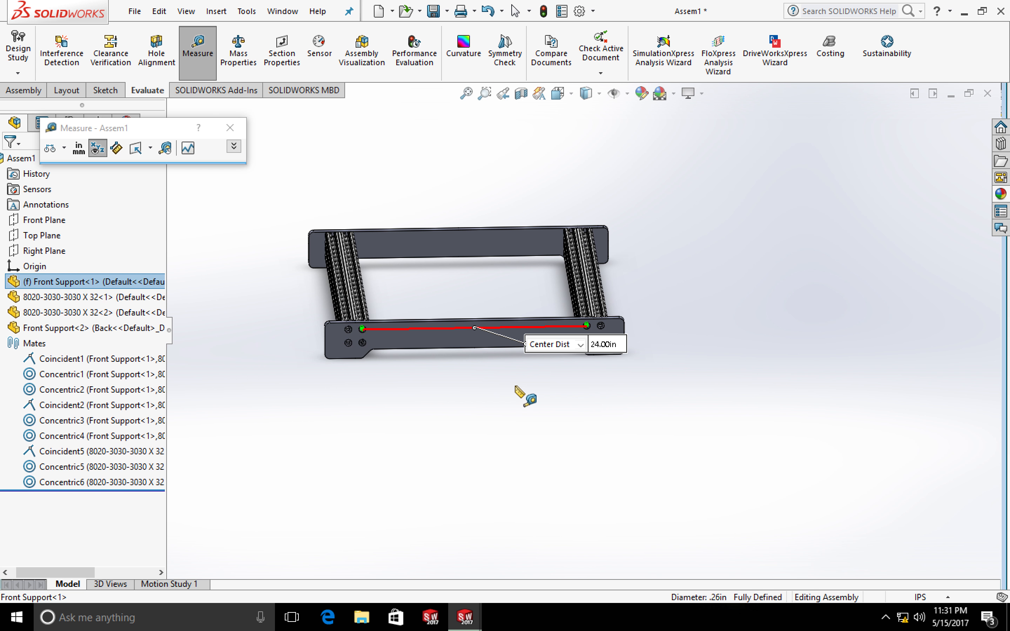
scroll(517, 390, down, 2)
scroll(518, 391, down, 1)
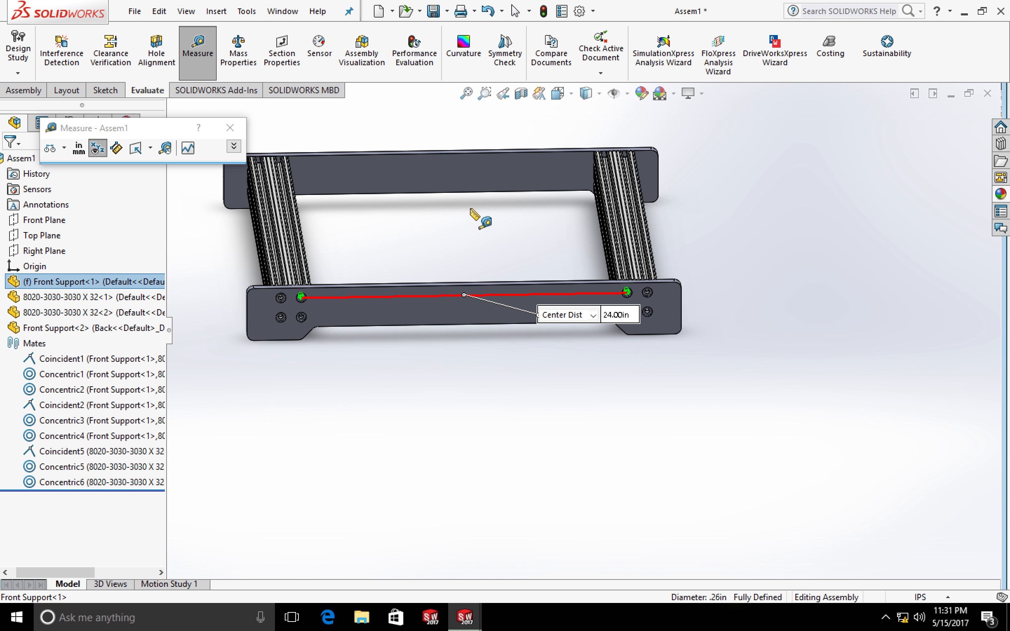
Clear the hole measurement and measure the distance from the front support's outer face to the rear support's upper outer edge.
scroll(458, 239, up, 1)
key(Escape)
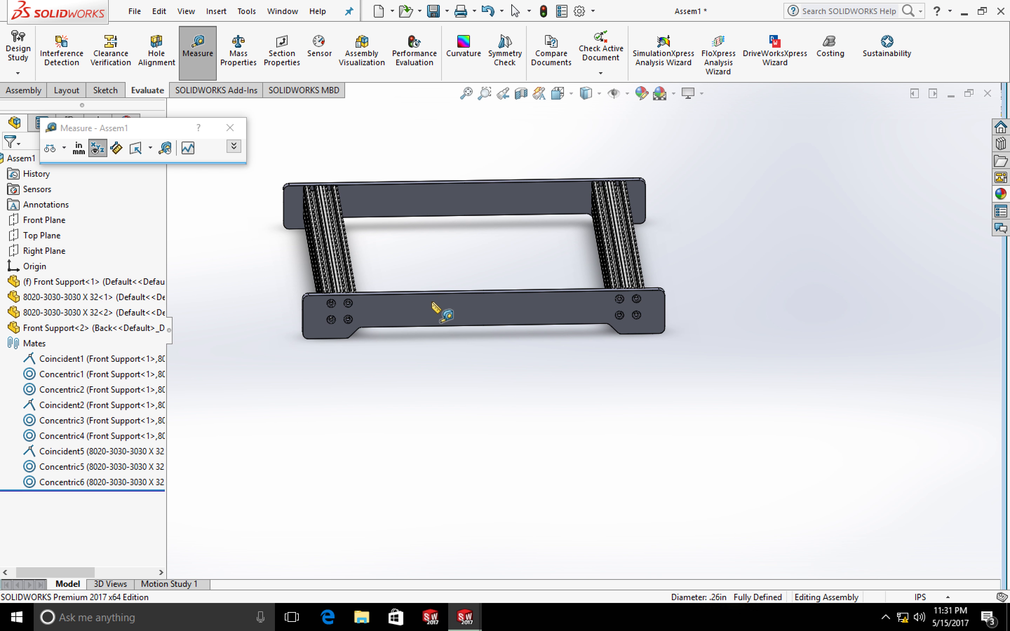
click(402, 304)
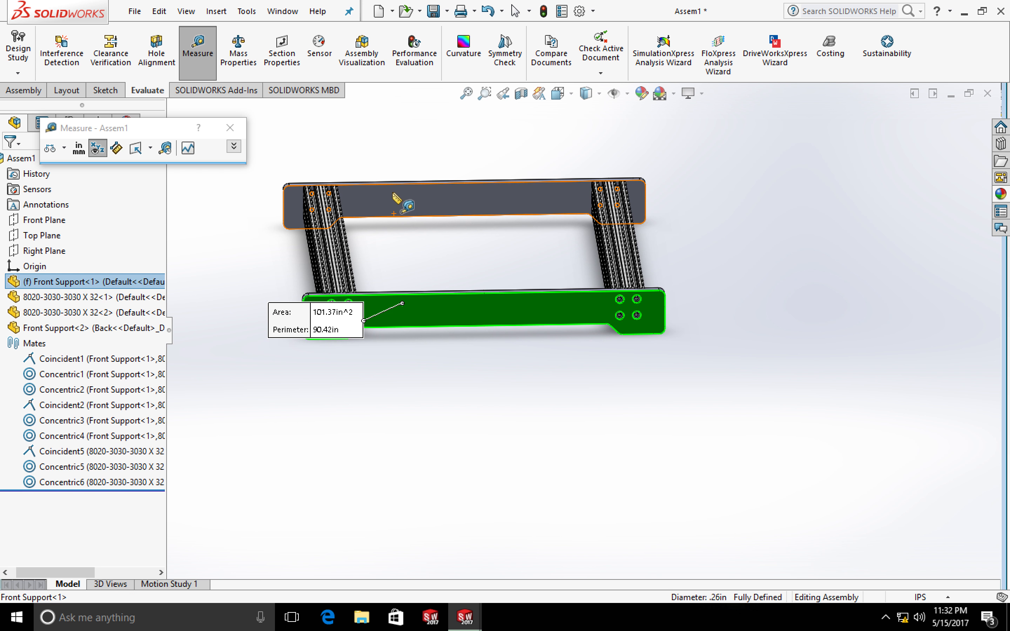
click(391, 180)
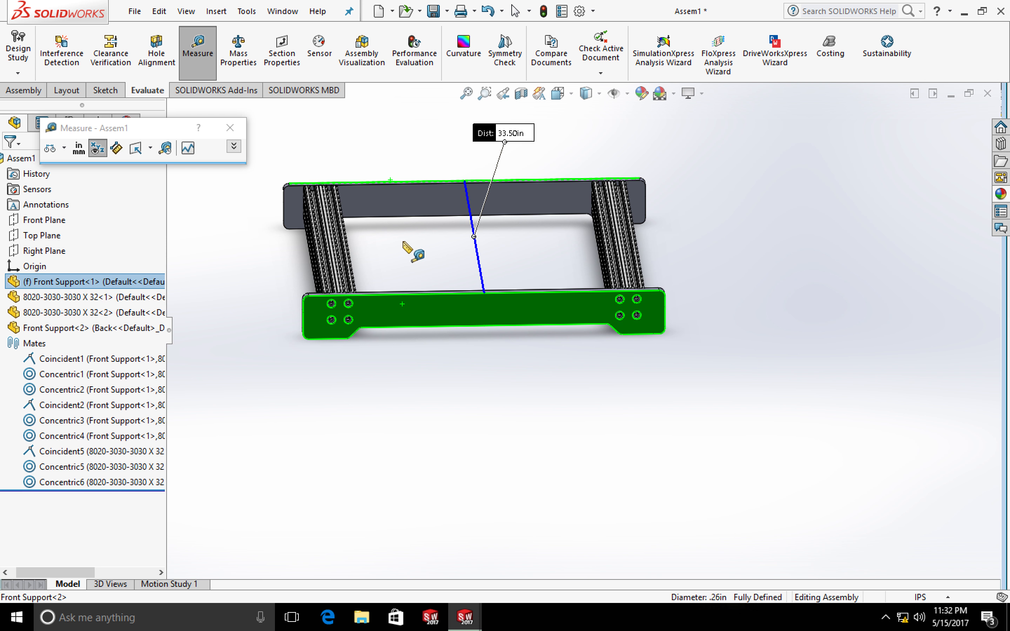
Create a new part document.
click(135, 11)
click(159, 33)
click(334, 349)
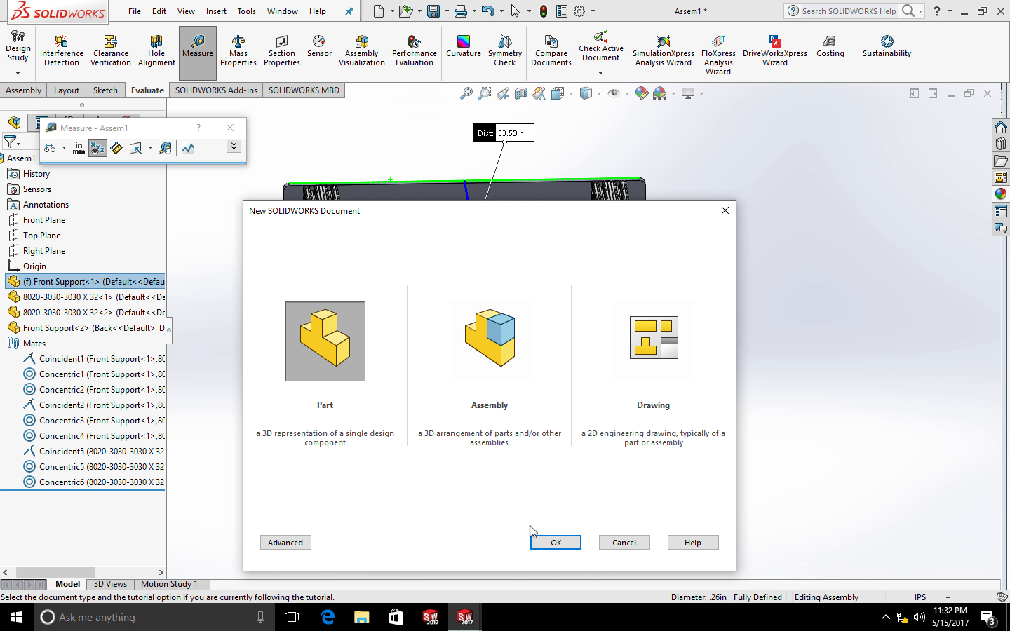
click(555, 543)
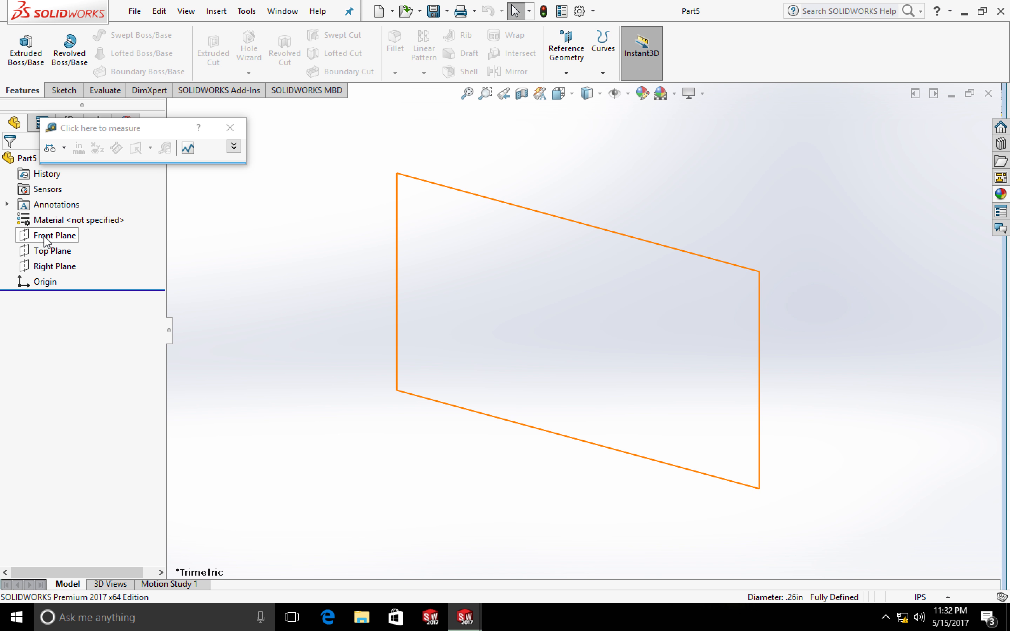
Sketch a center rectangle about 4 in tall on the Top Plane, centred on the origin.
click(47, 253)
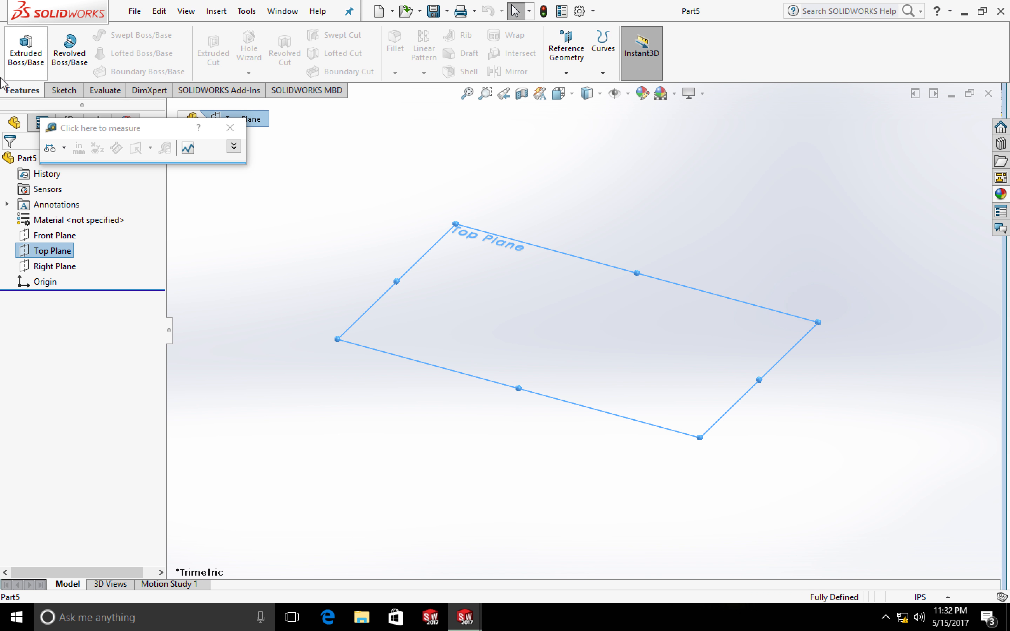
click(64, 90)
click(19, 42)
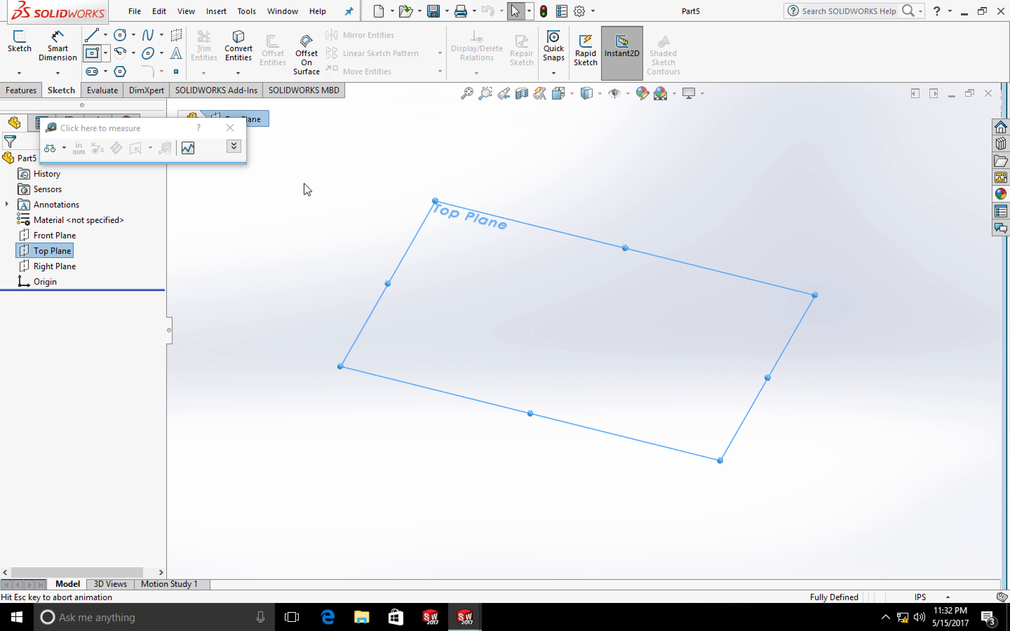
click(583, 330)
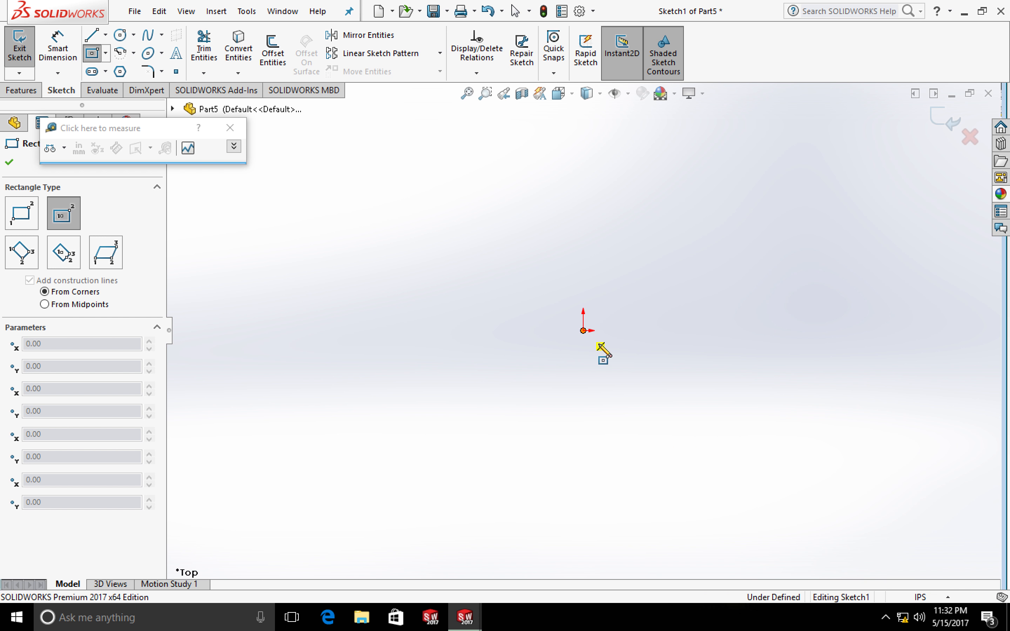
click(785, 439)
Dimension the rectangle's vertical side and set it to 33.5 in.
click(57, 46)
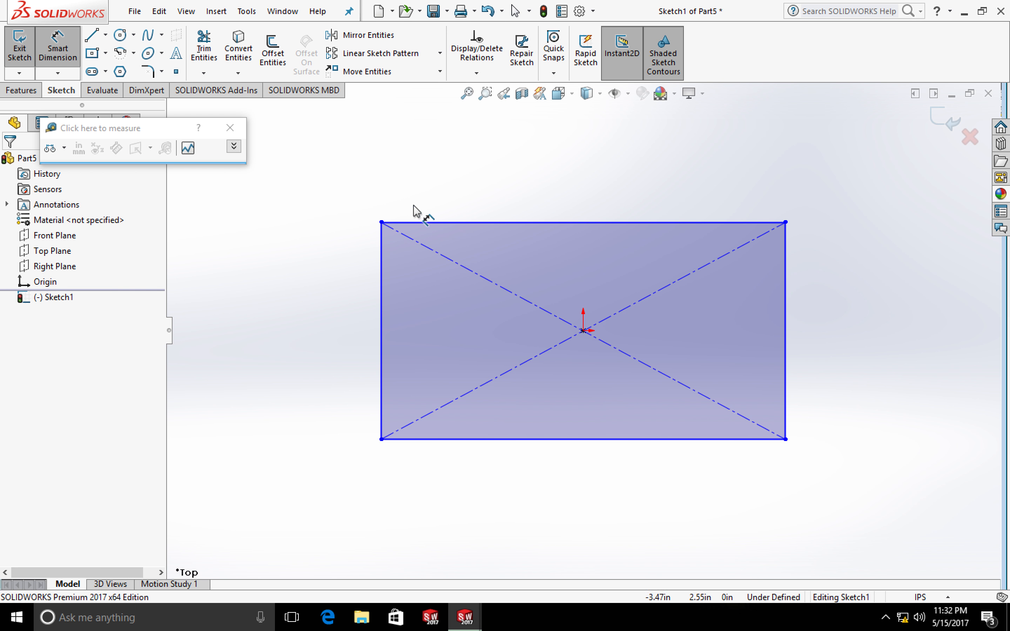
click(381, 265)
click(329, 267)
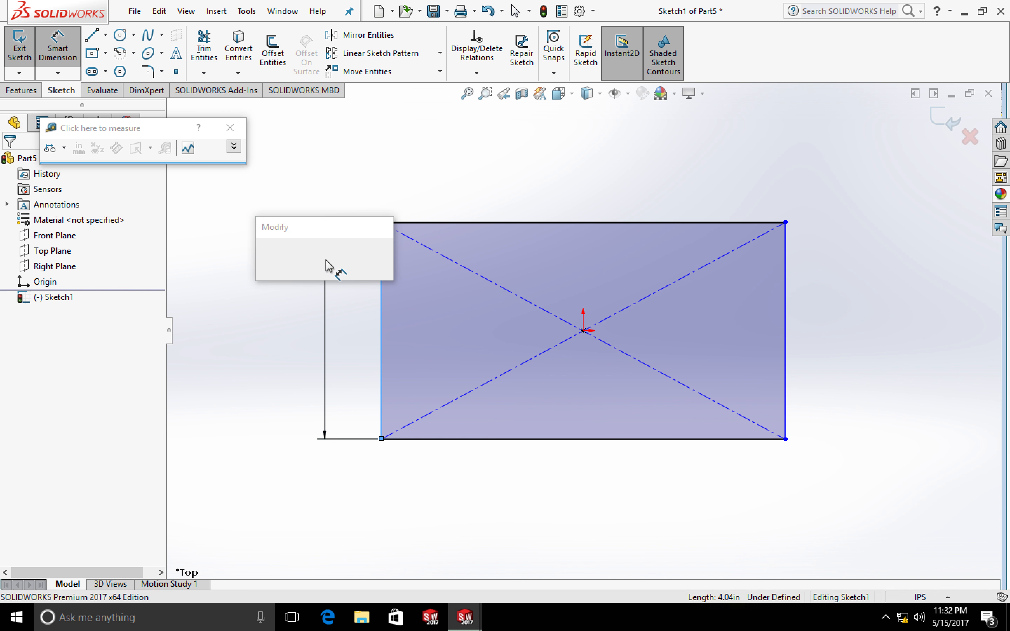
text(33.)
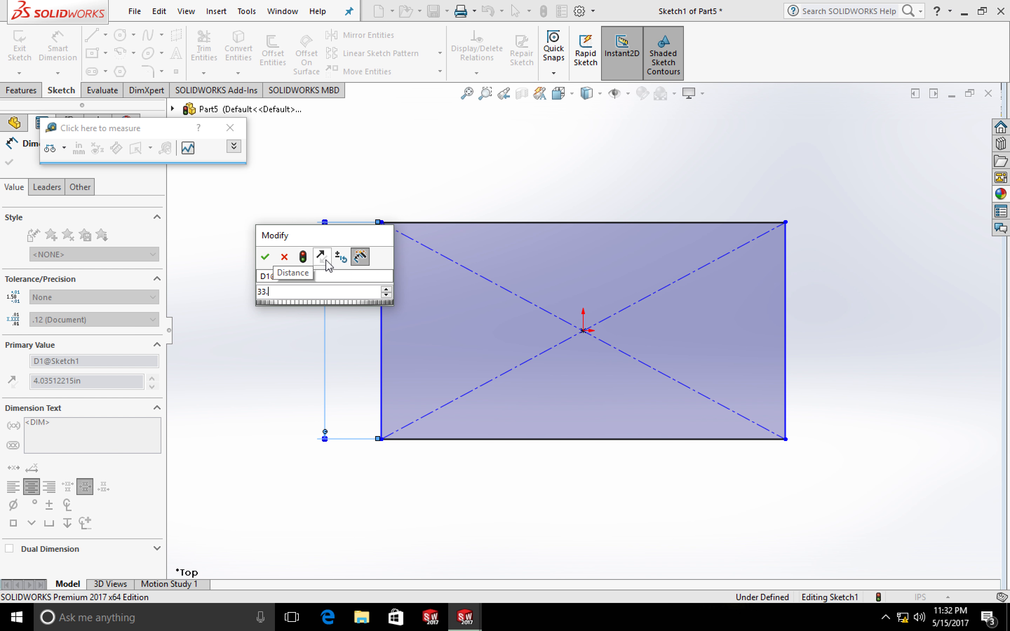
text(5)
key(Return)
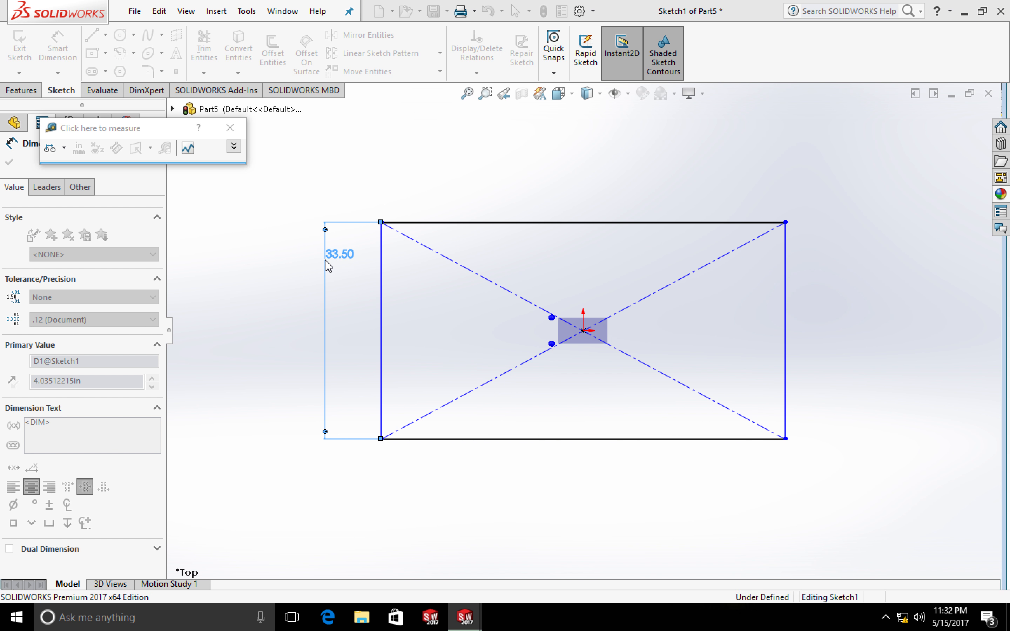
Dimension the rectangle's horizontal side, set it to 25 in, and finish dimensioning.
scroll(446, 311, down, 3)
scroll(448, 312, up, 5)
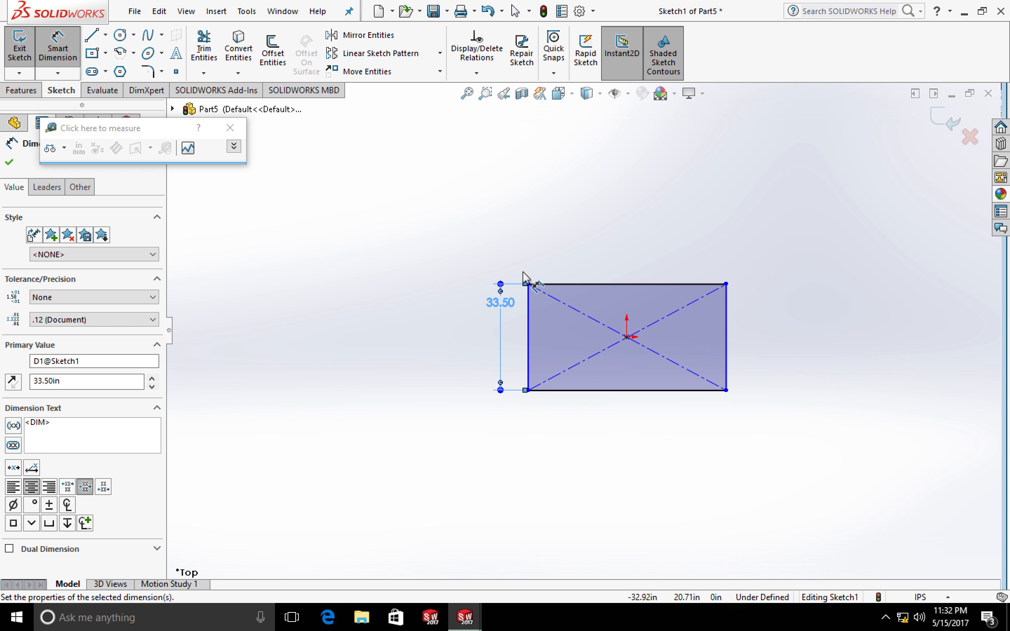
click(563, 284)
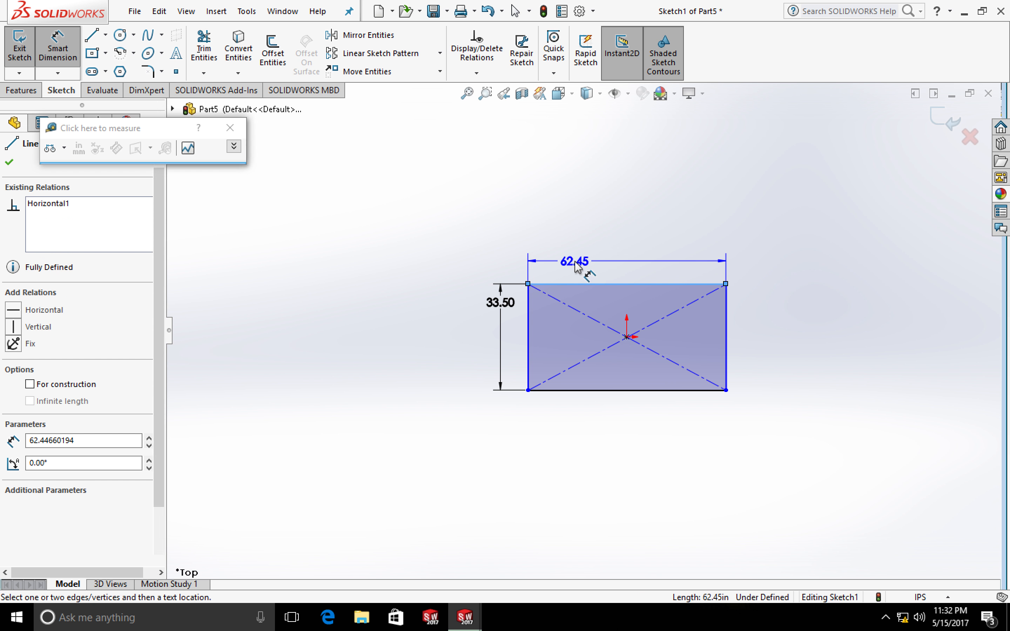
click(574, 264)
text(25)
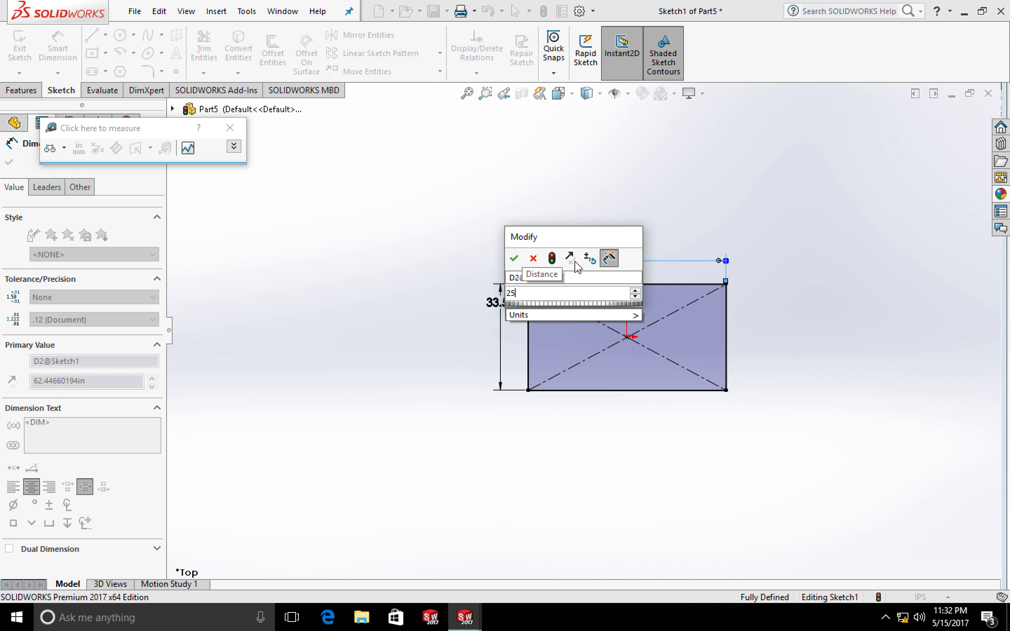
key(Return)
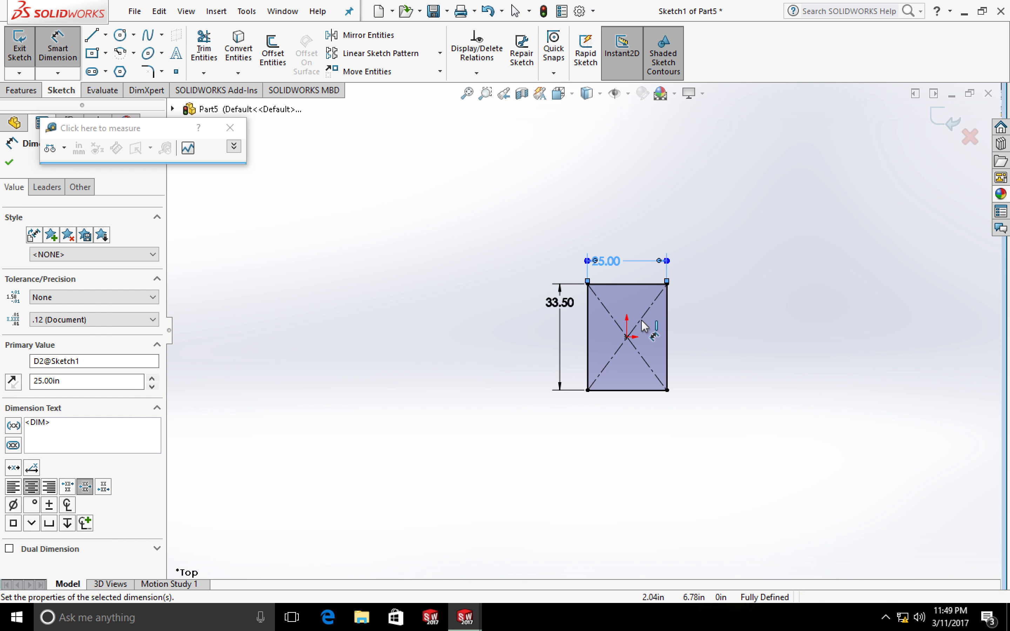
scroll(643, 327, up, 2)
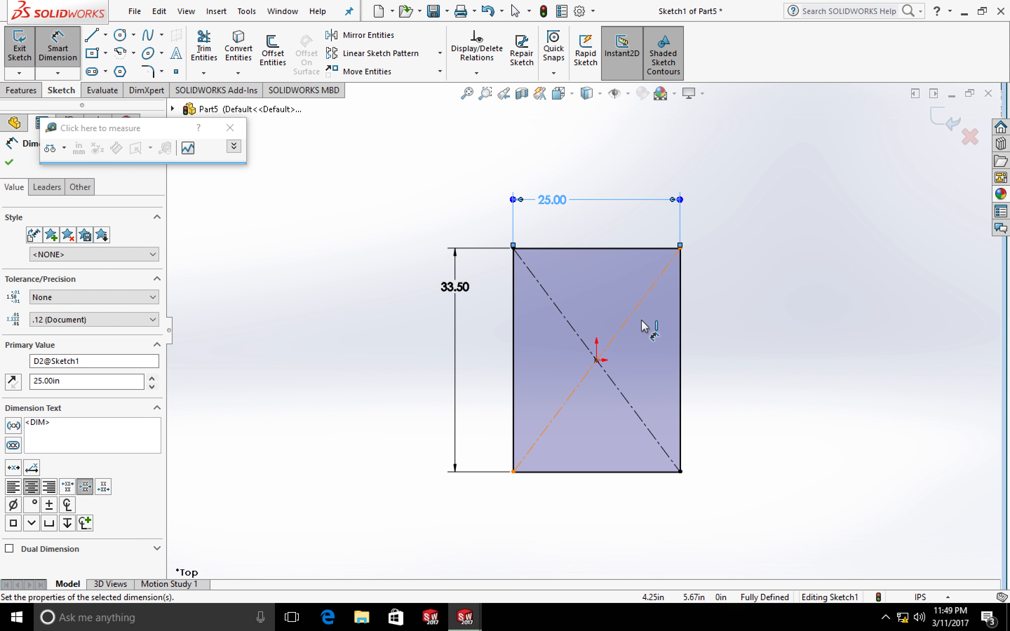
scroll(613, 406, up, 3)
scroll(613, 406, down, 2)
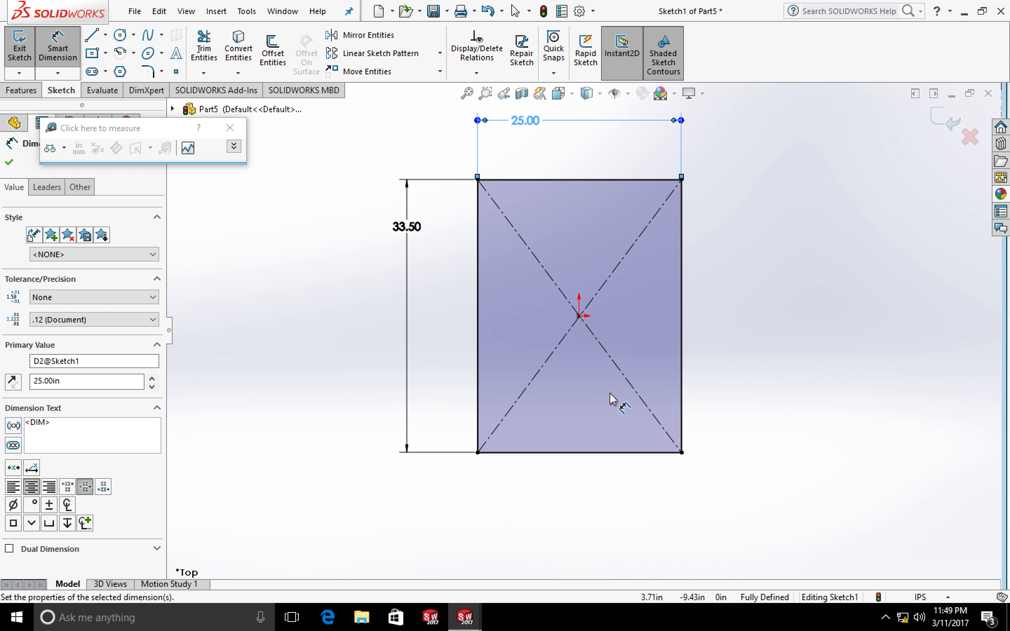
scroll(676, 372, up, 1)
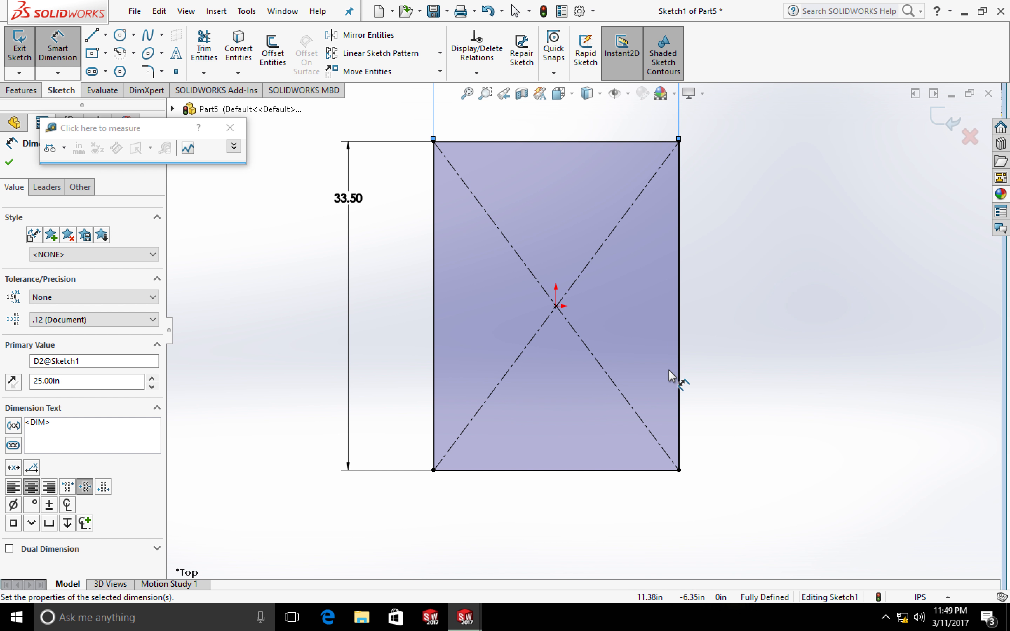
scroll(639, 378, up, 2)
scroll(637, 379, down, 2)
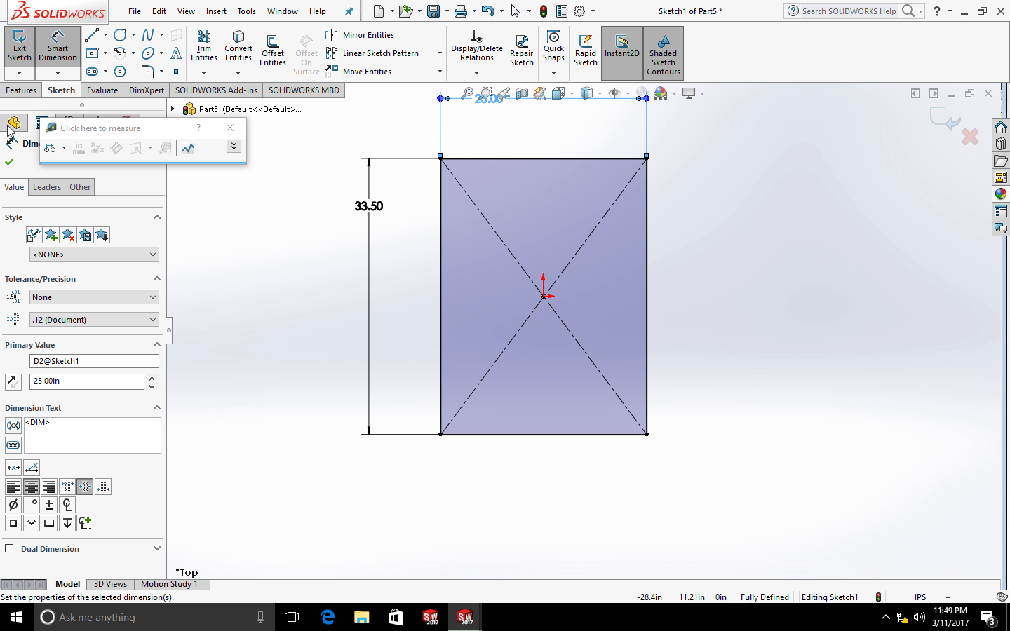
click(6, 158)
scroll(290, 300, up, 1)
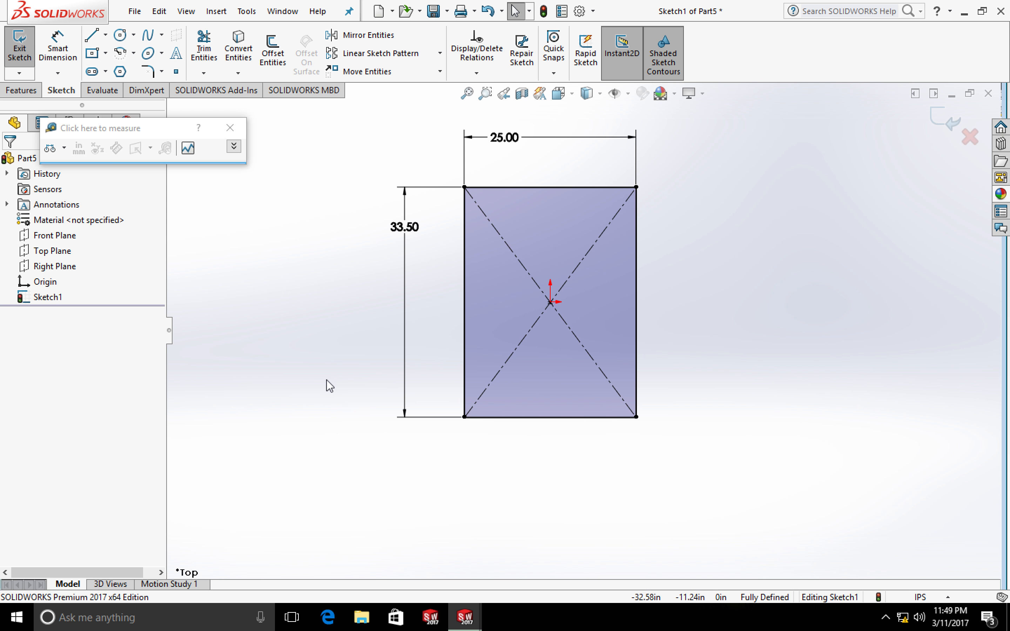
Extrude the 25 by 33.5 in rectangle as a blind boss 0.75 in thick.
scroll(333, 352, down, 1)
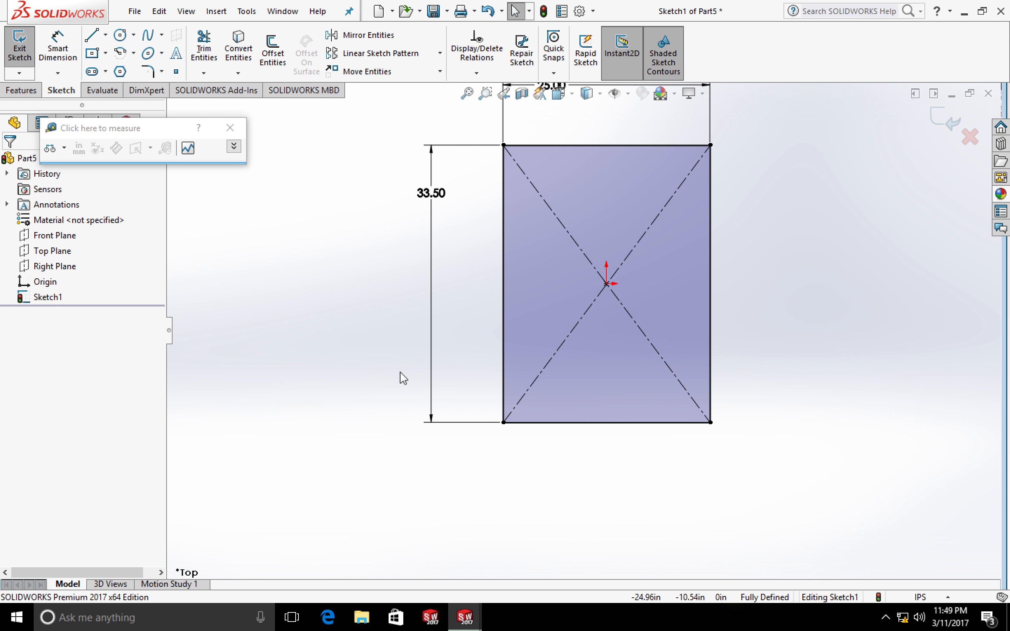
middle_drag(404, 378, 395, 237)
key(ctrl+8)
click(21, 91)
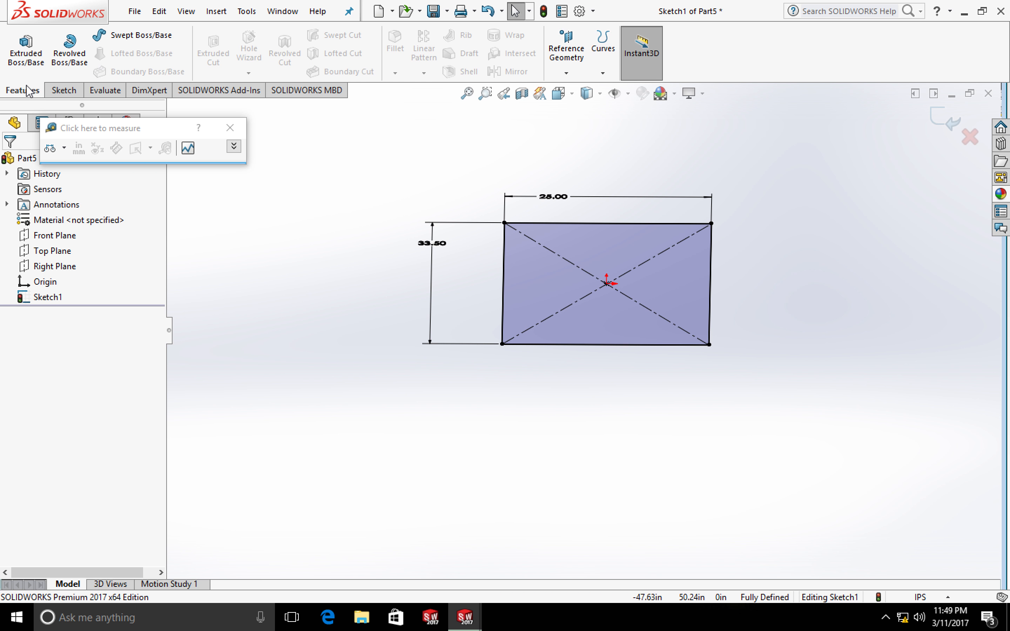
click(26, 50)
text(.75)
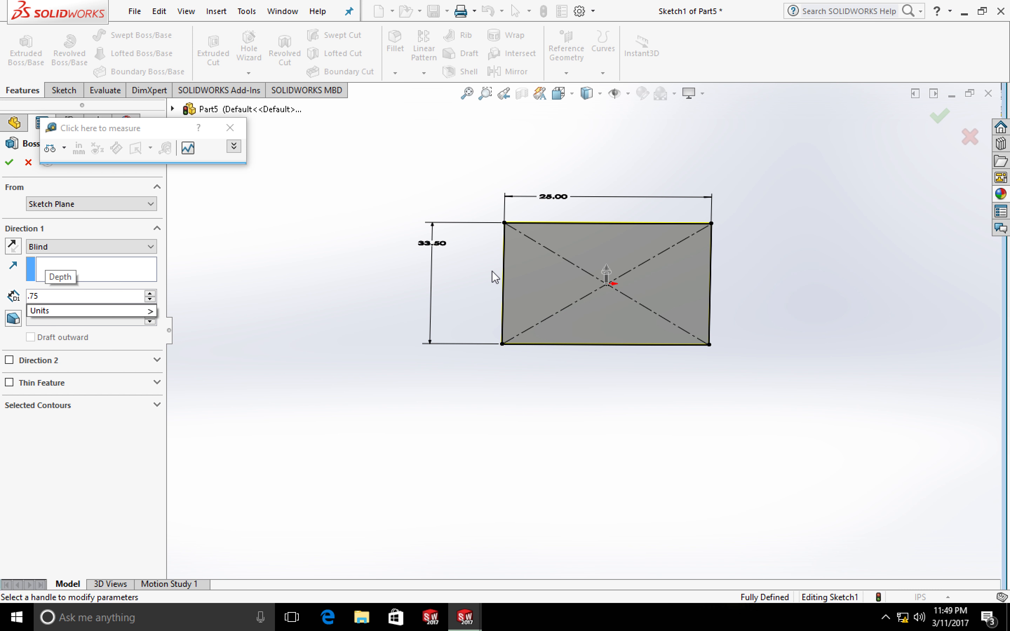
key(Return)
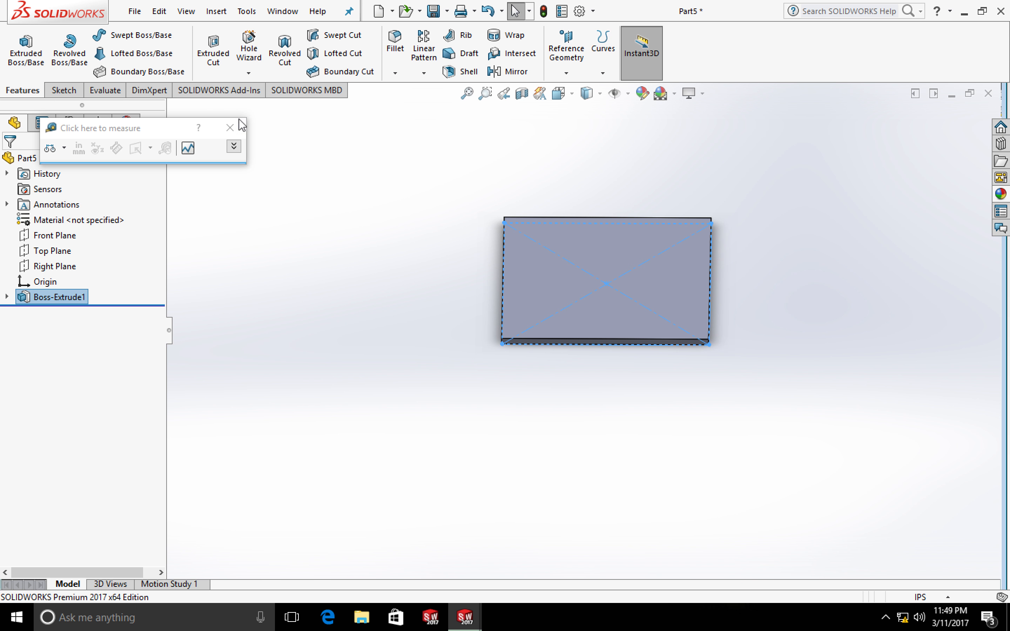
click(469, 206)
Chamfer all edges of the board's top face with a 0.25 in distance at 45 degrees.
scroll(564, 275, down, 4)
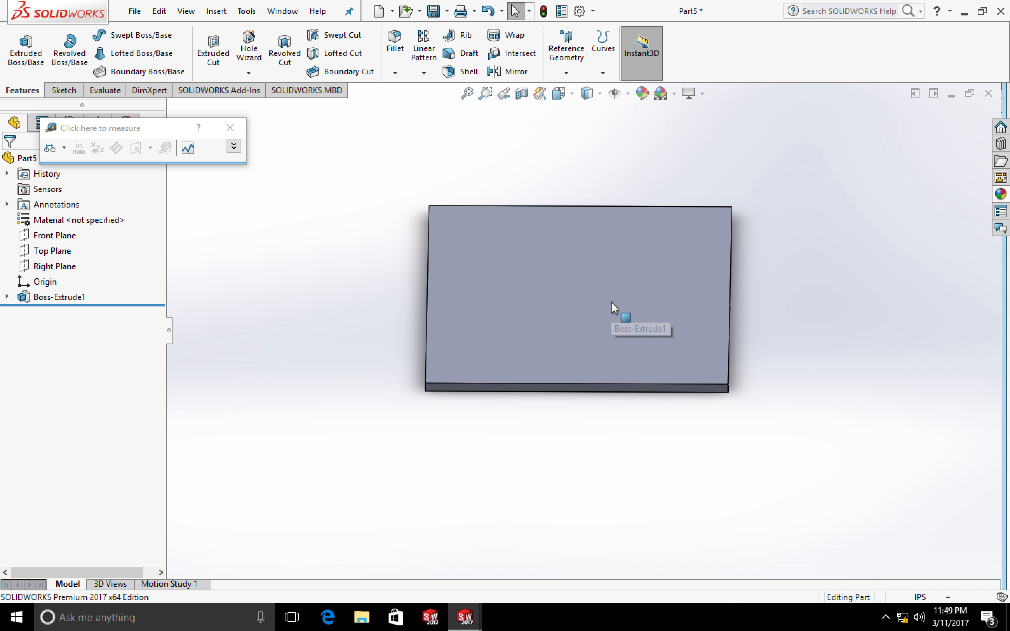
click(395, 73)
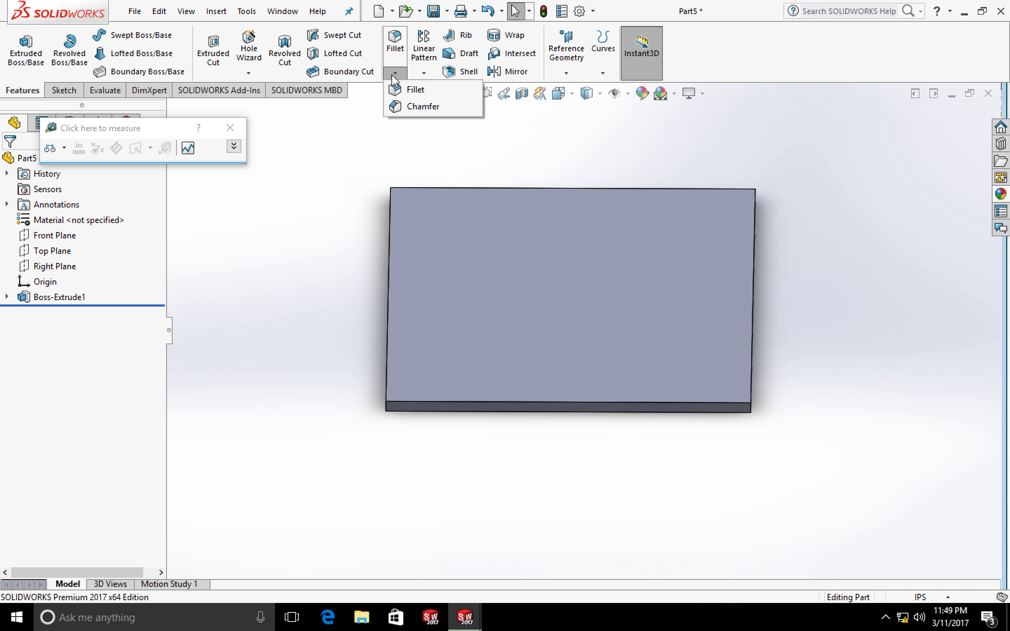
click(423, 106)
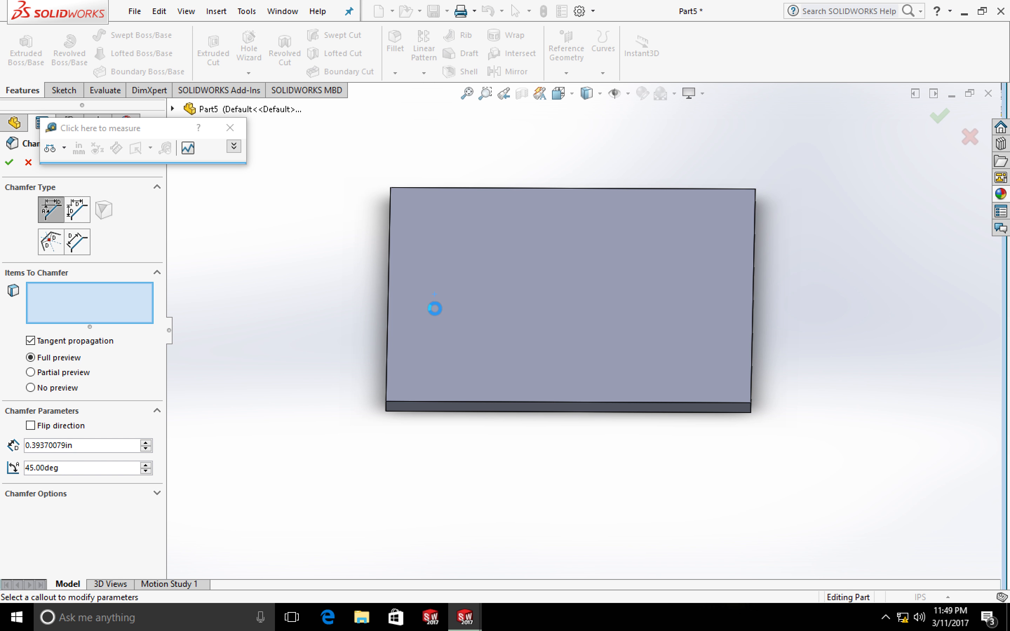
click(435, 311)
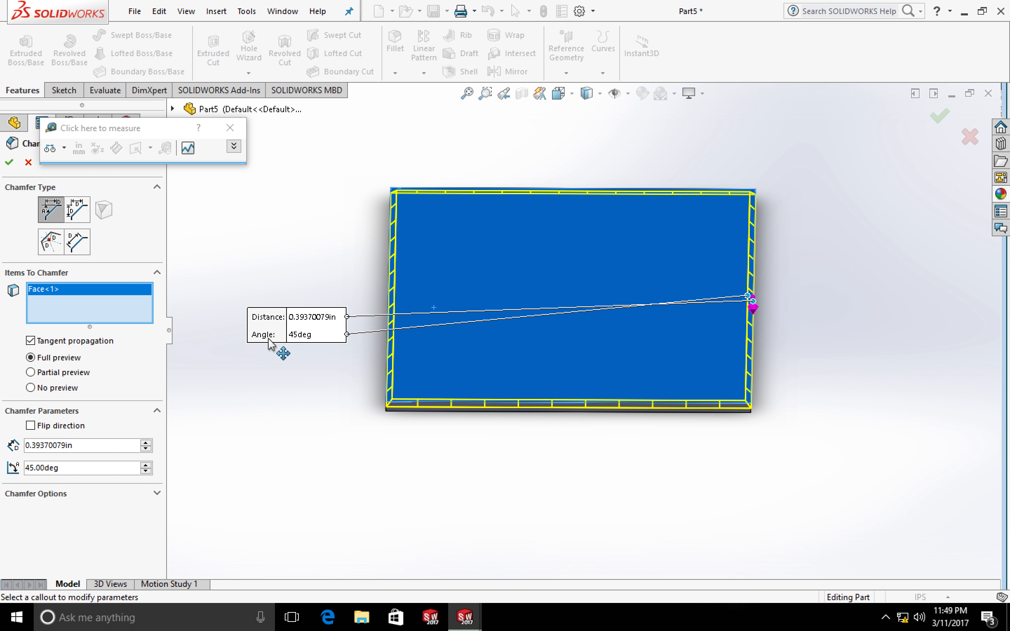
double_click(119, 445)
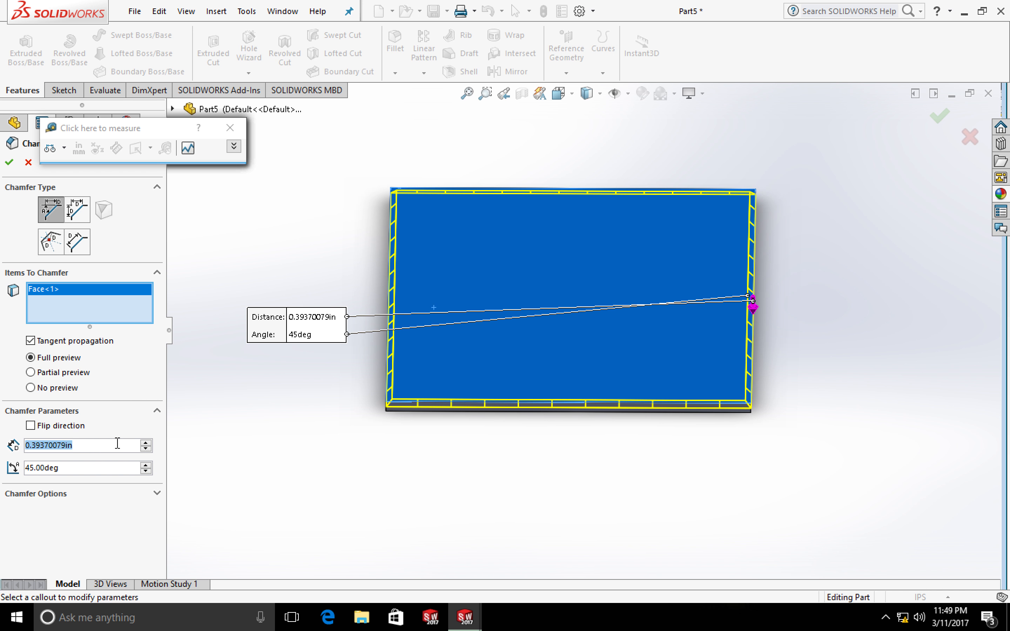
key(BackSpace)
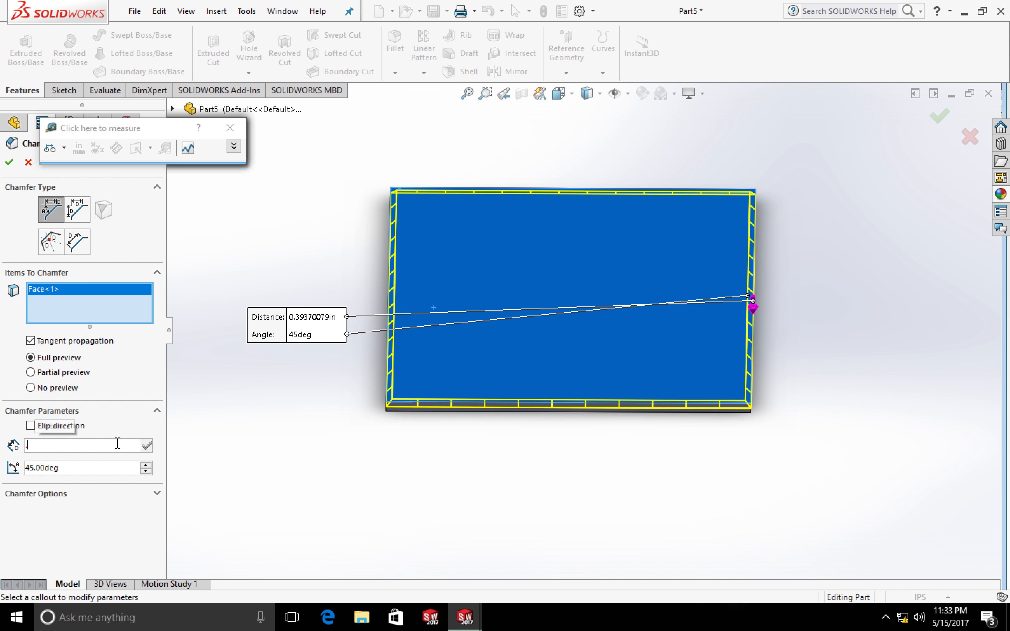
text(.2)
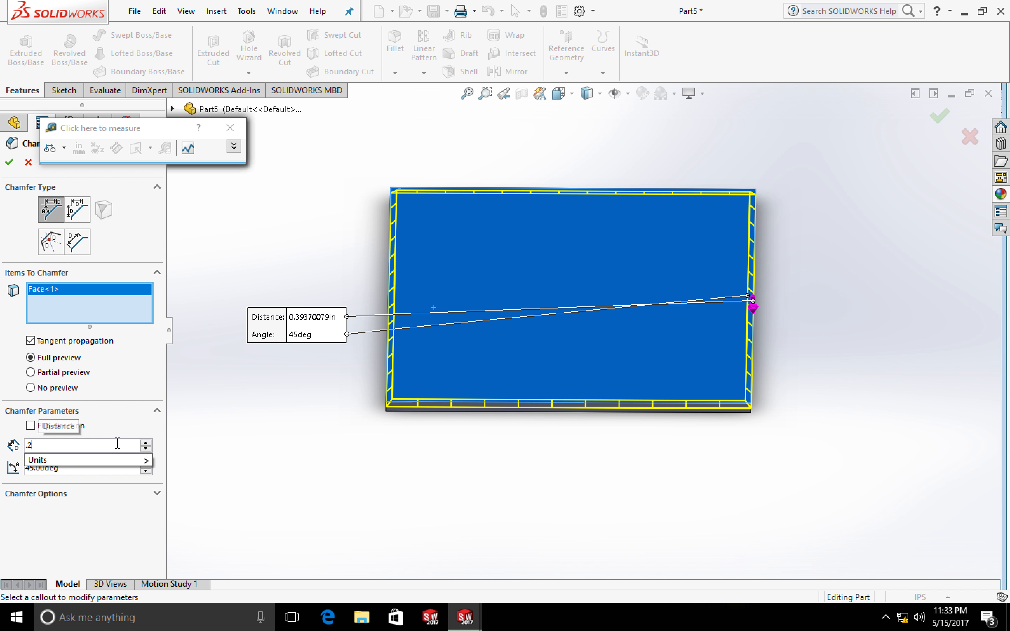
text(5)
key(Return)
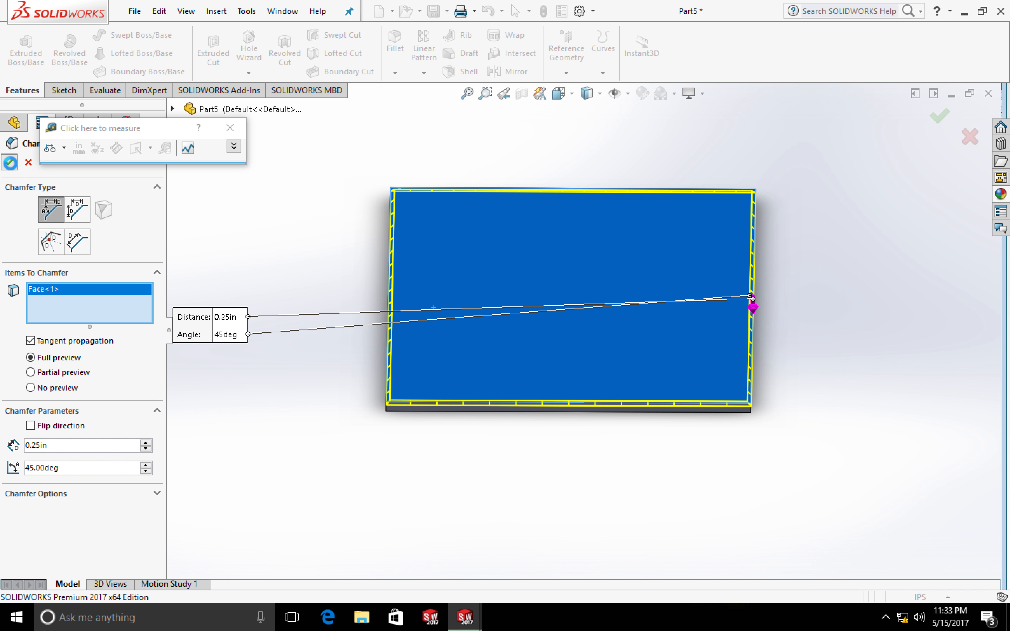
click(9, 162)
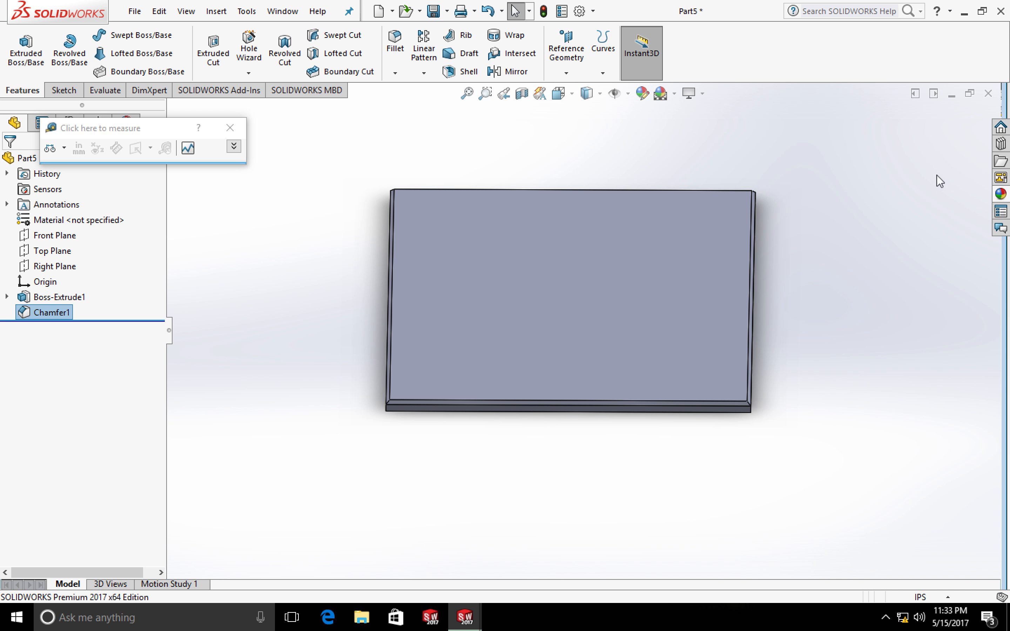
Apply an oak appearance from the organic wood appearances to the whole body of the board.
click(1001, 194)
double_click(883, 132)
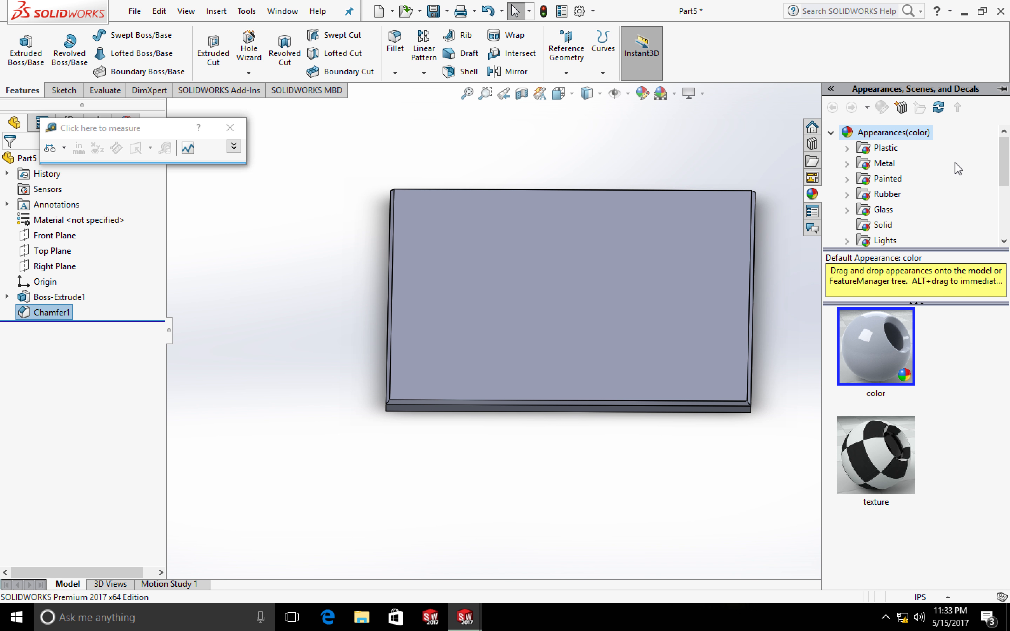
drag(1002, 169, 1002, 209)
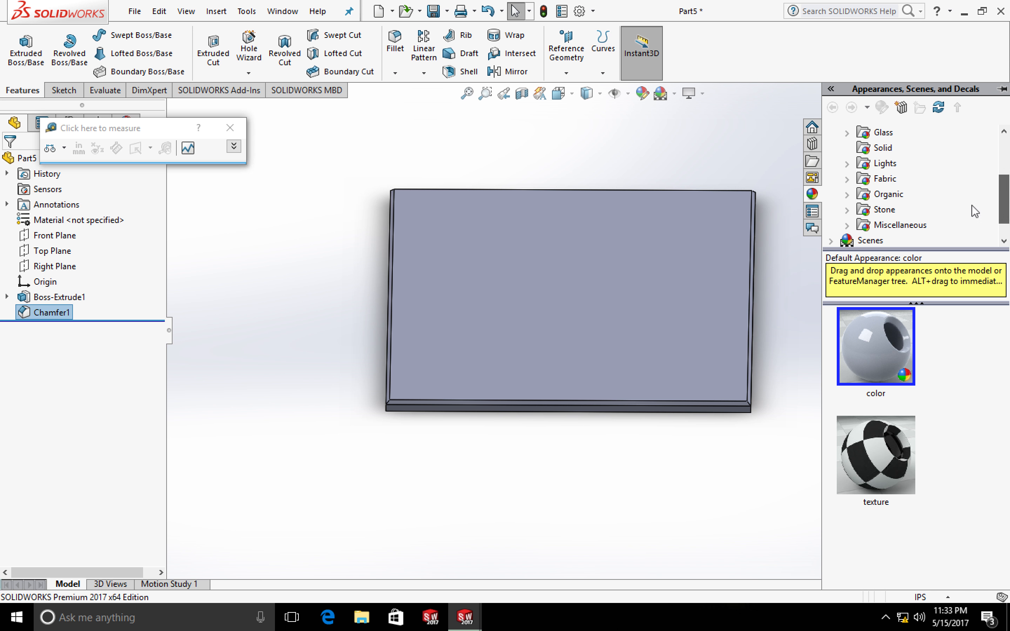
click(849, 197)
double_click(898, 157)
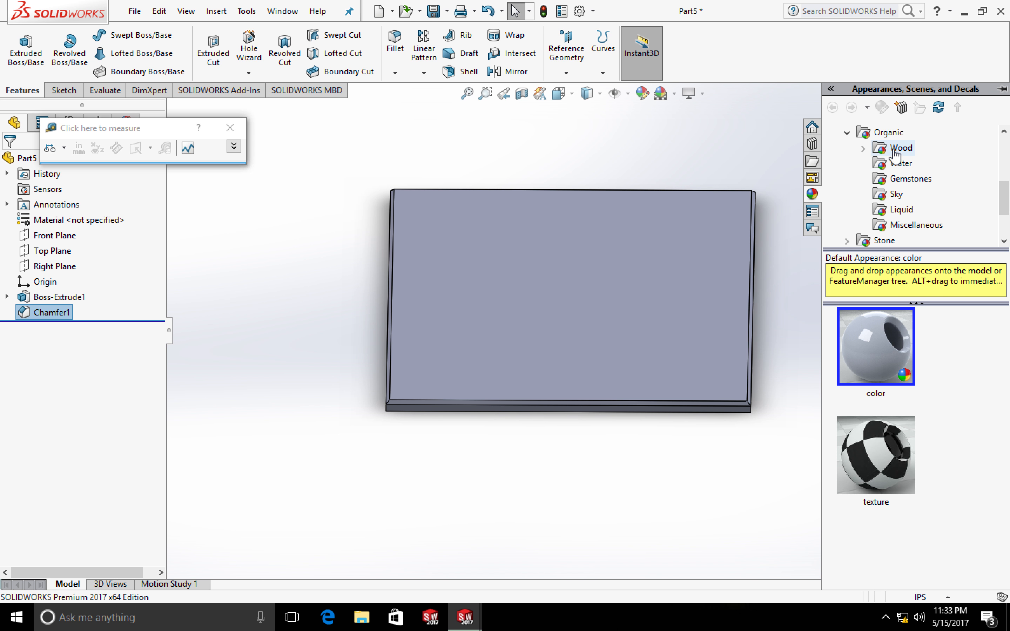
click(898, 148)
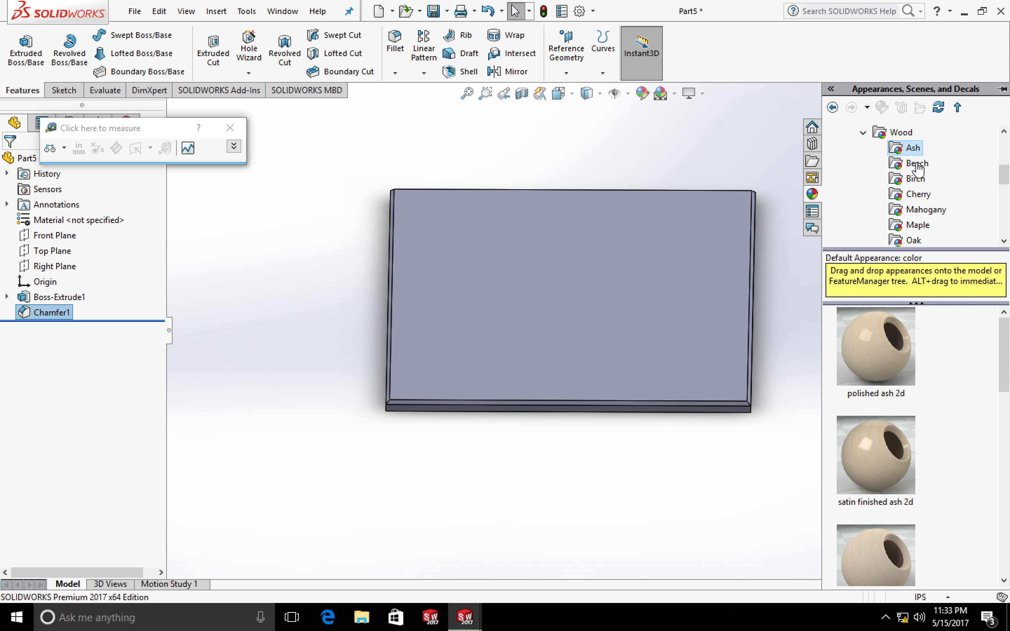
click(1001, 388)
drag(1002, 392, 1003, 489)
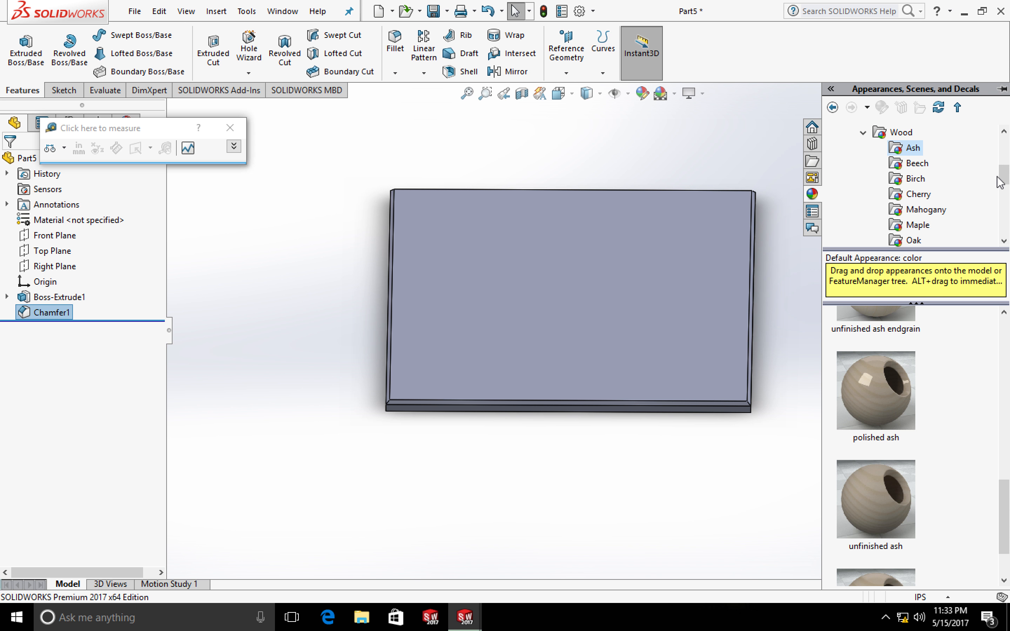
drag(1004, 179, 1004, 184)
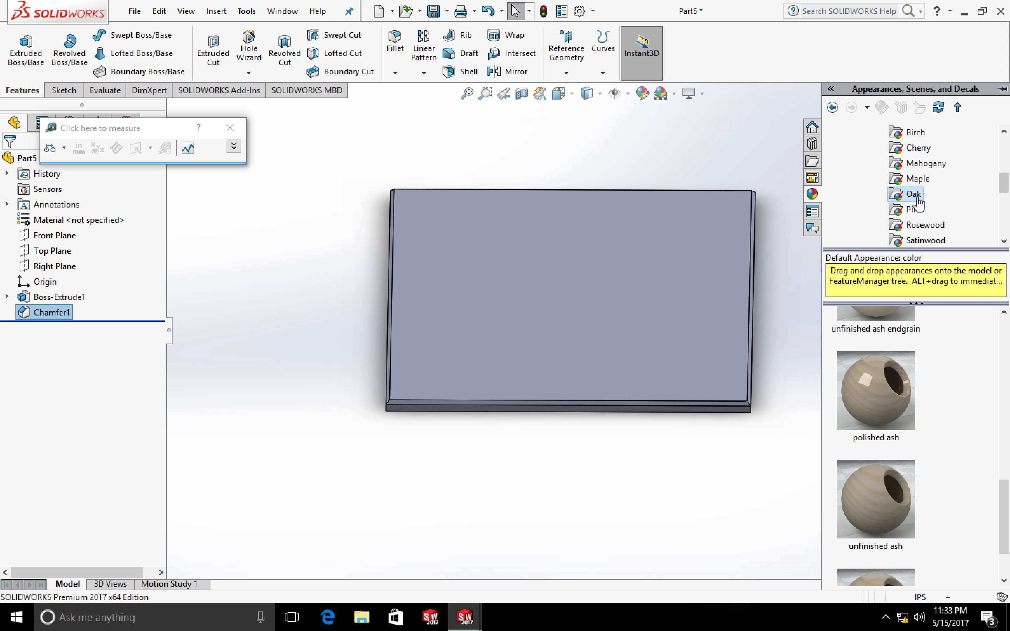
drag(891, 452, 667, 322)
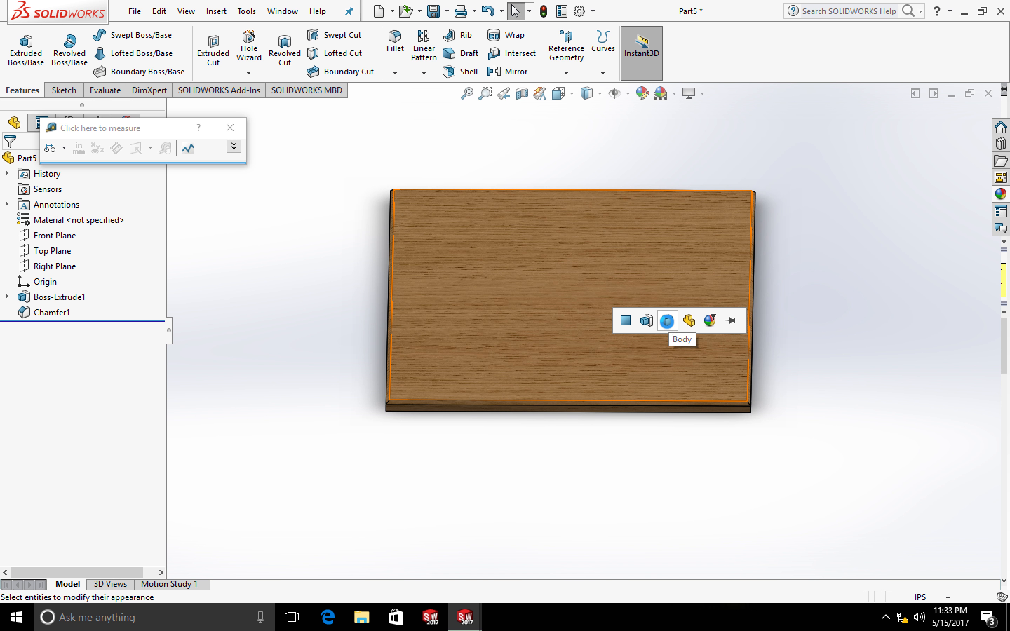
click(667, 321)
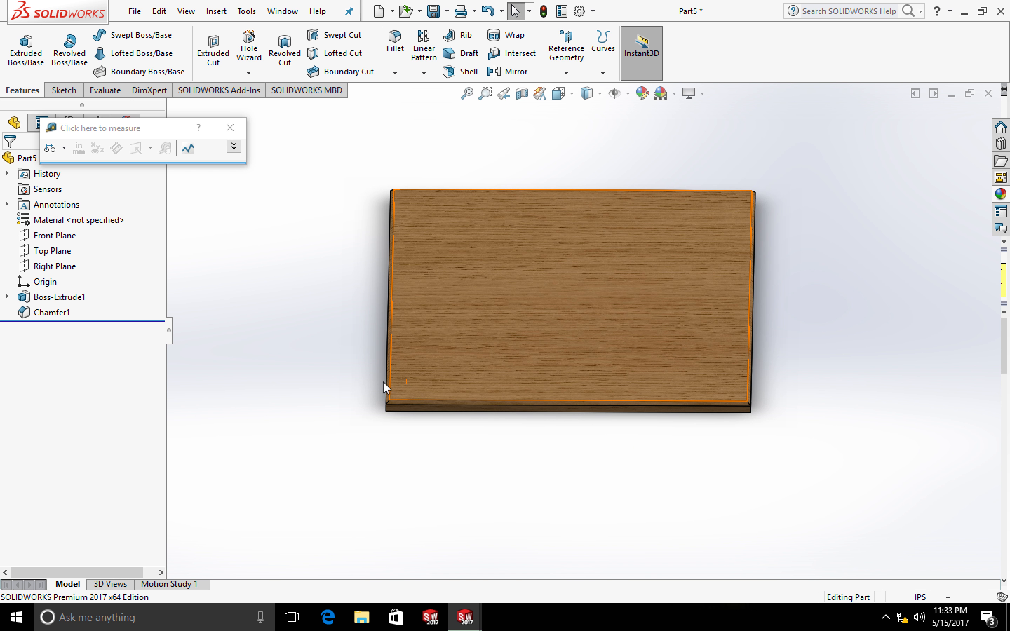
Save the part as Spoil Board in the 8020 CNC Tutorial folder.
scroll(334, 386, down, 1)
middle_drag(459, 407, 491, 444)
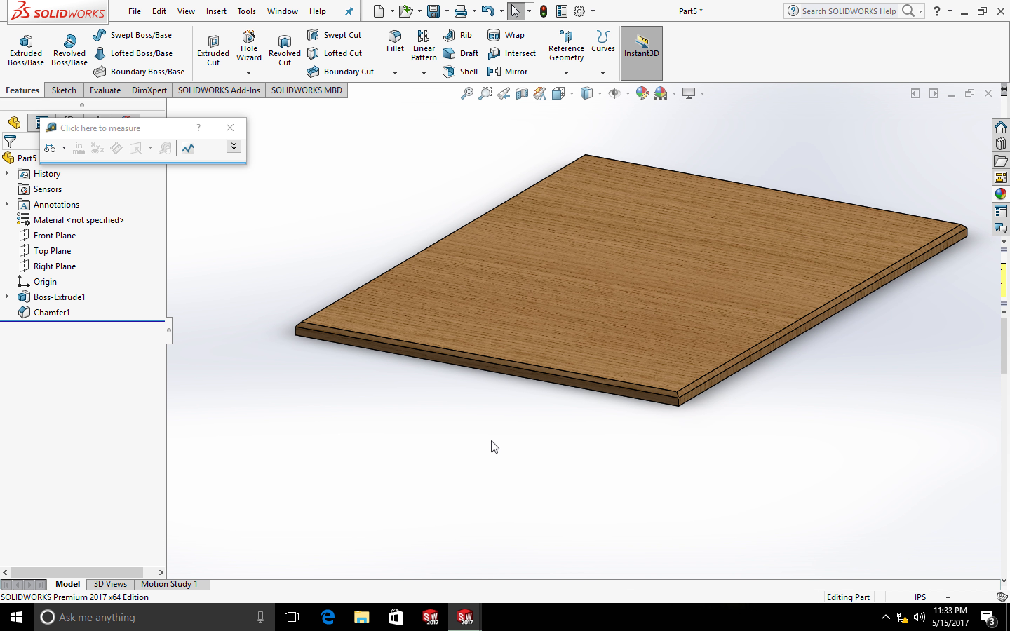
scroll(491, 354, down, 3)
key(z)
key(z)
key(z)
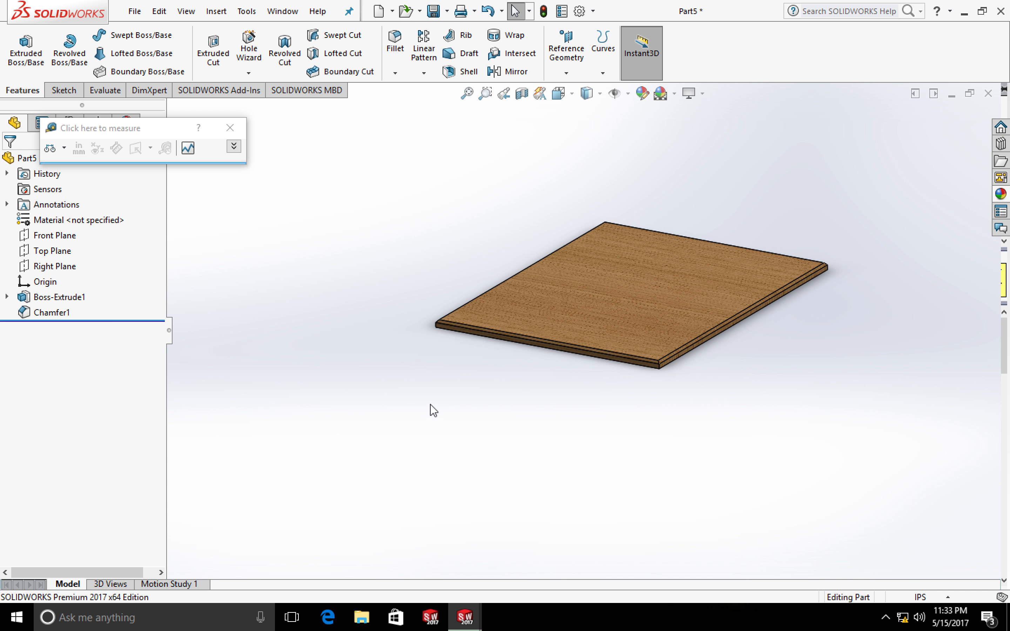
click(134, 11)
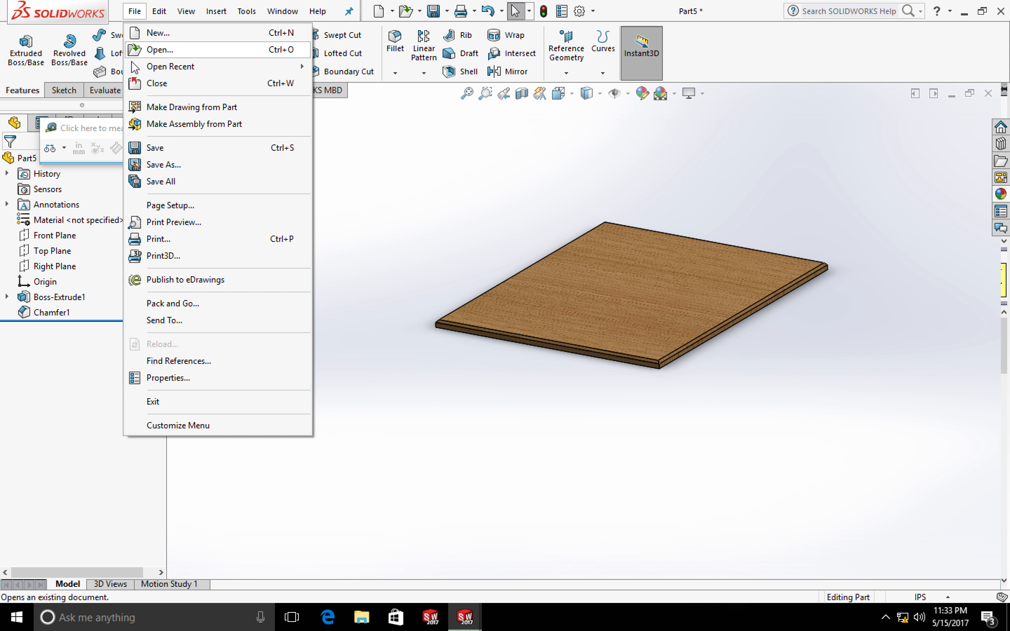
click(174, 151)
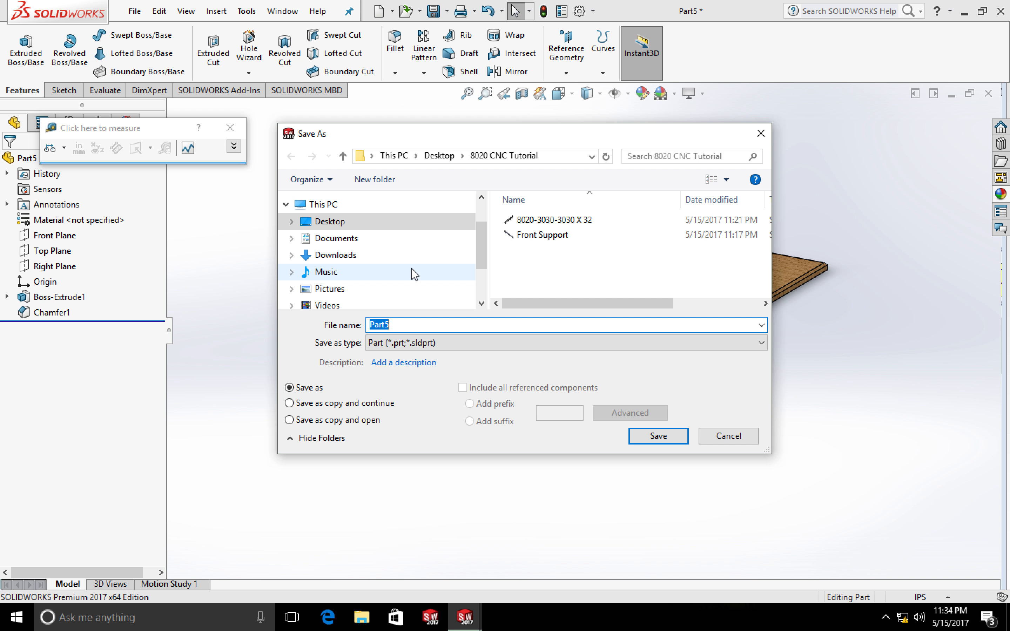
text(Spoil Board)
key(Return)
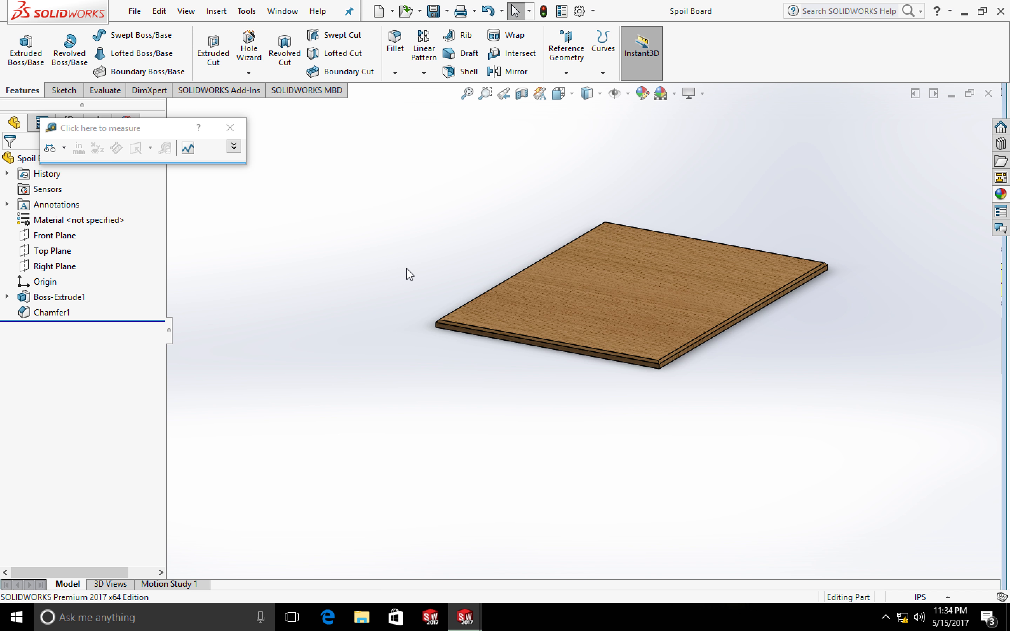
Switch to the open Assem1 assembly window.
click(465, 617)
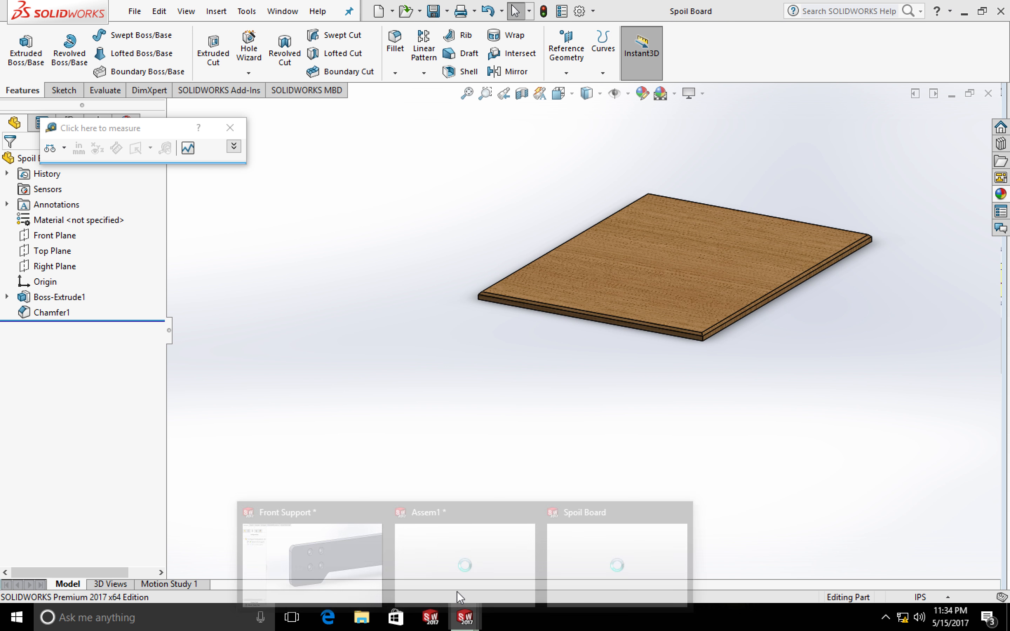
click(458, 566)
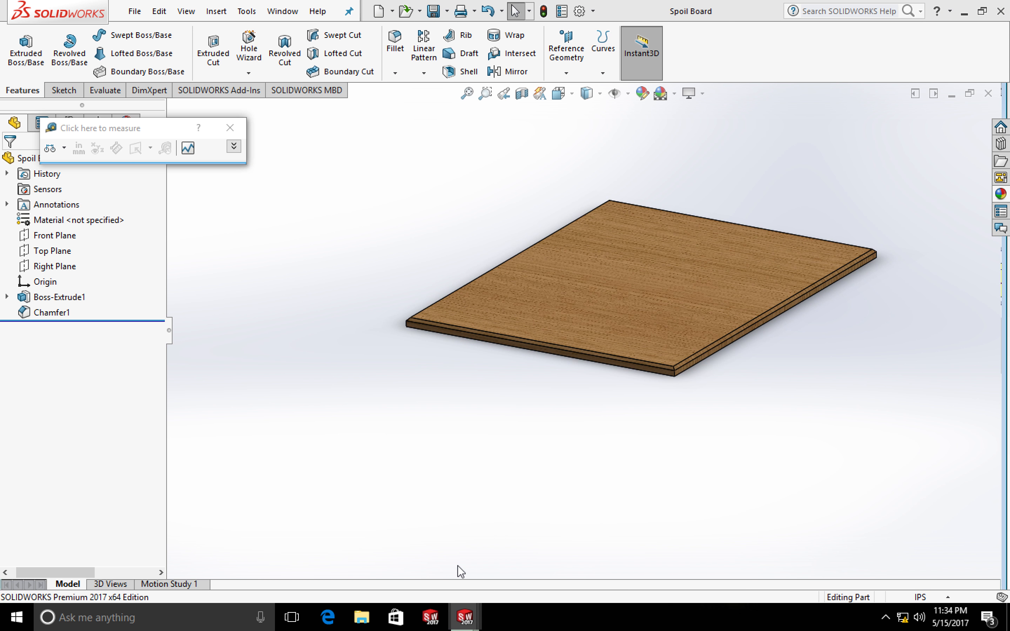
click(452, 395)
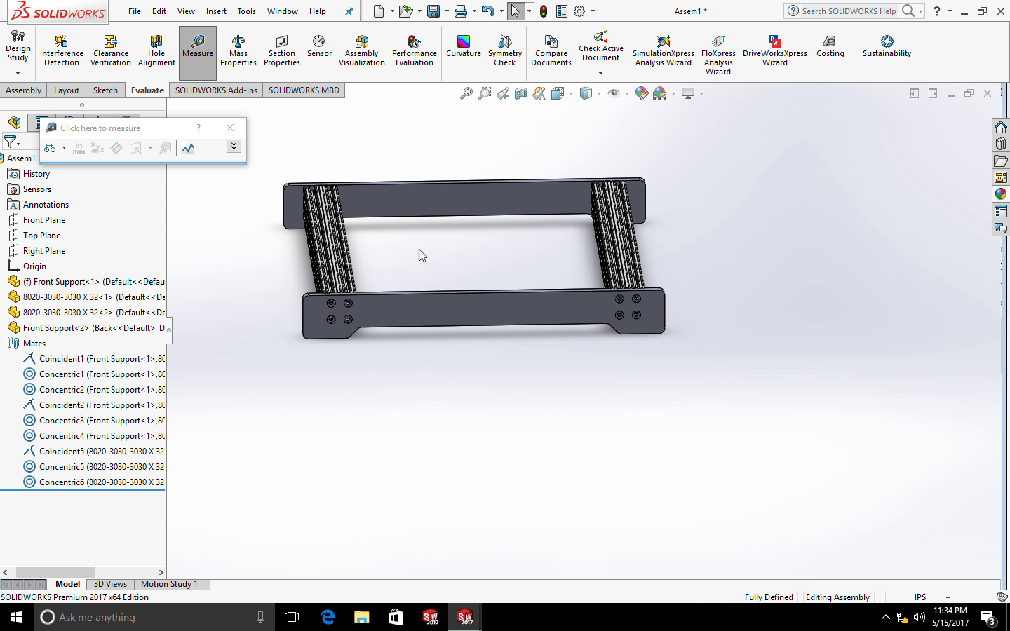
Insert the existing Spoil Board part into the assembly, placing it freely in the area of the support frame.
scroll(419, 249, down, 3)
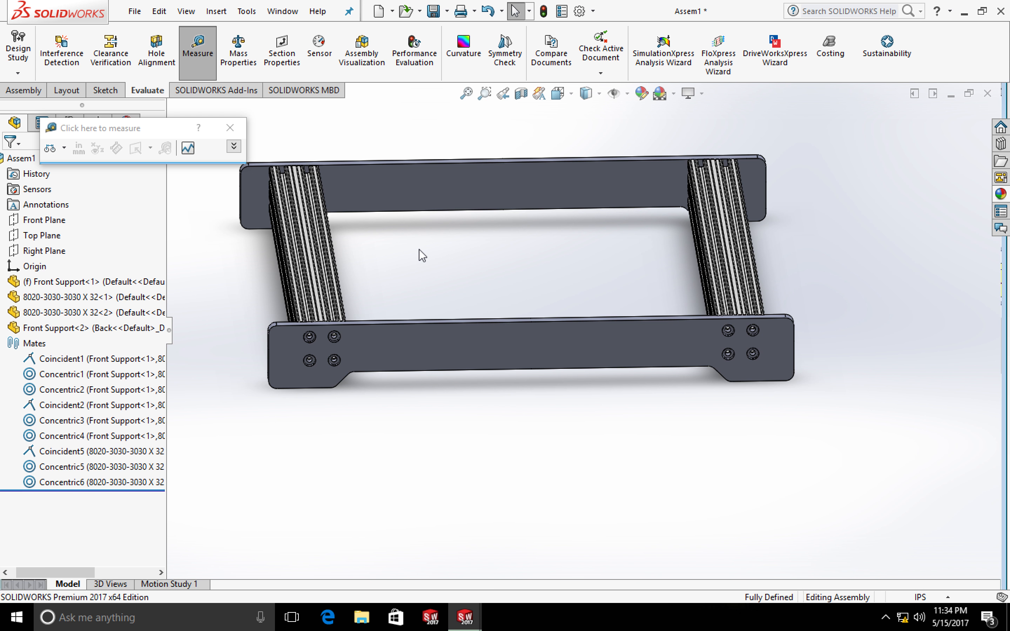
click(216, 12)
mouse_move(238, 37)
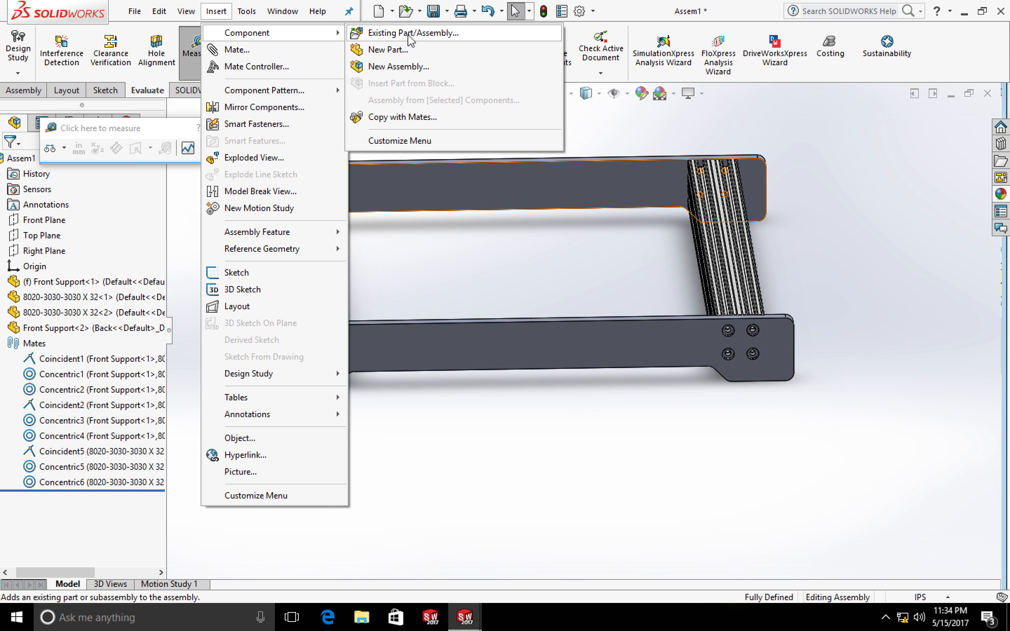
click(376, 34)
click(52, 332)
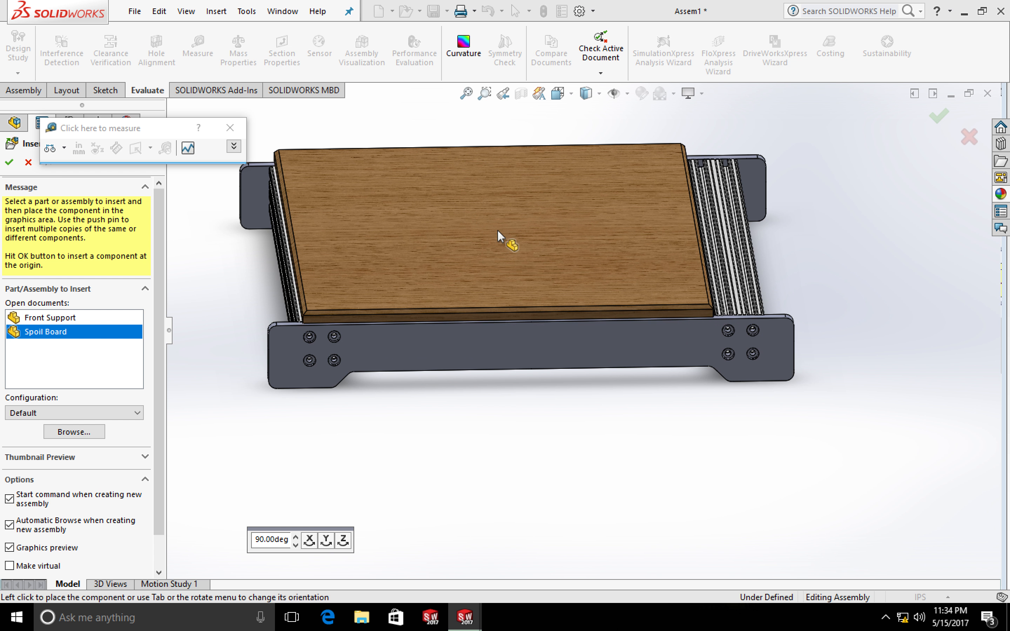
click(509, 223)
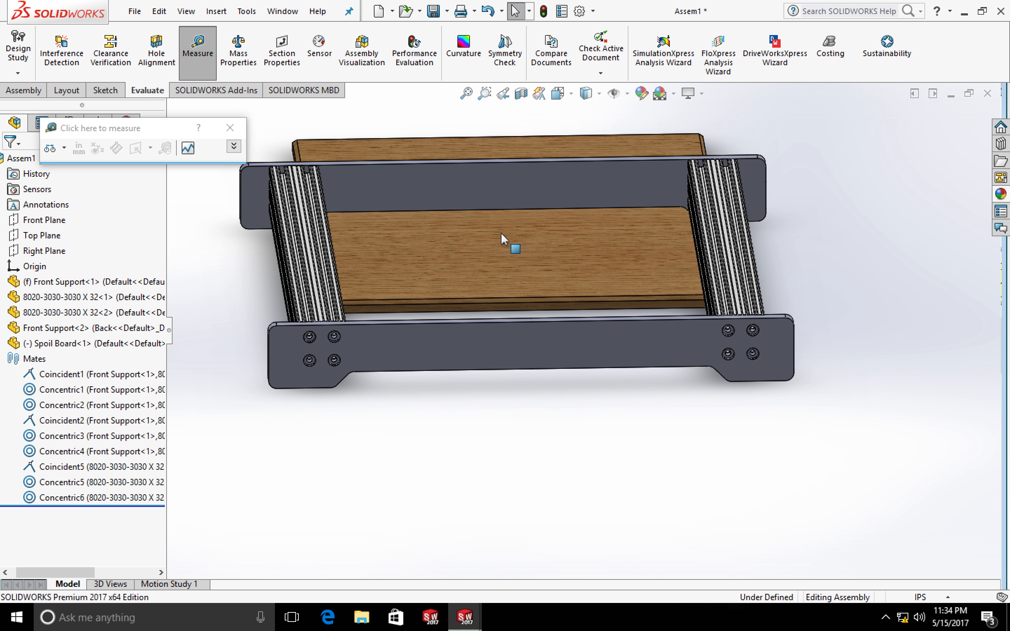
scroll(423, 340, up, 4)
scroll(431, 434, up, 2)
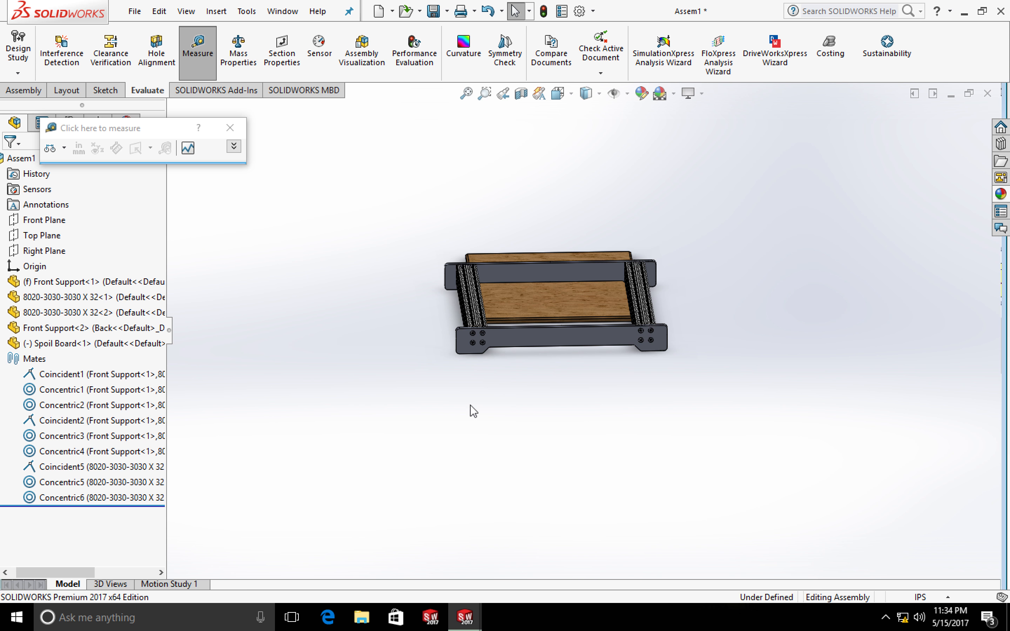
scroll(547, 338, down, 5)
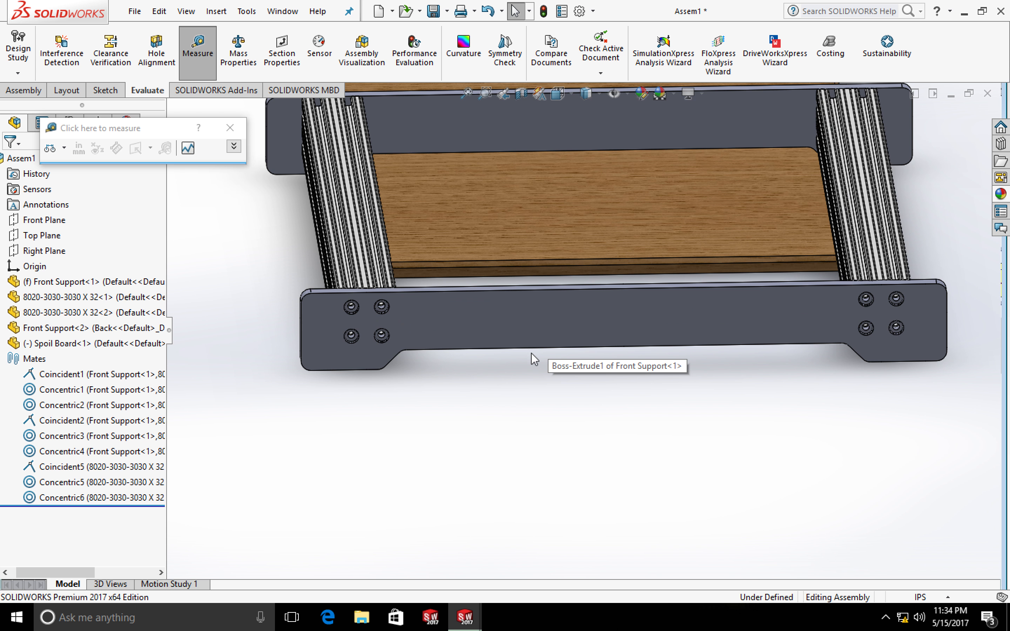
Add a coincident mate between the spoil board's underside and the top face of the front support.
middle_drag(515, 403, 510, 289)
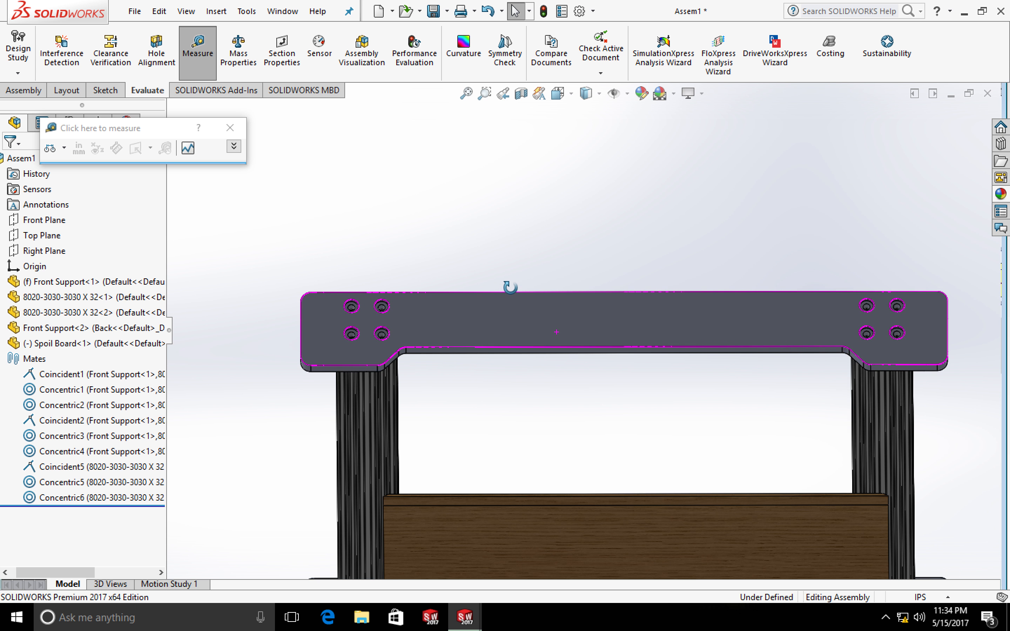
click(509, 547)
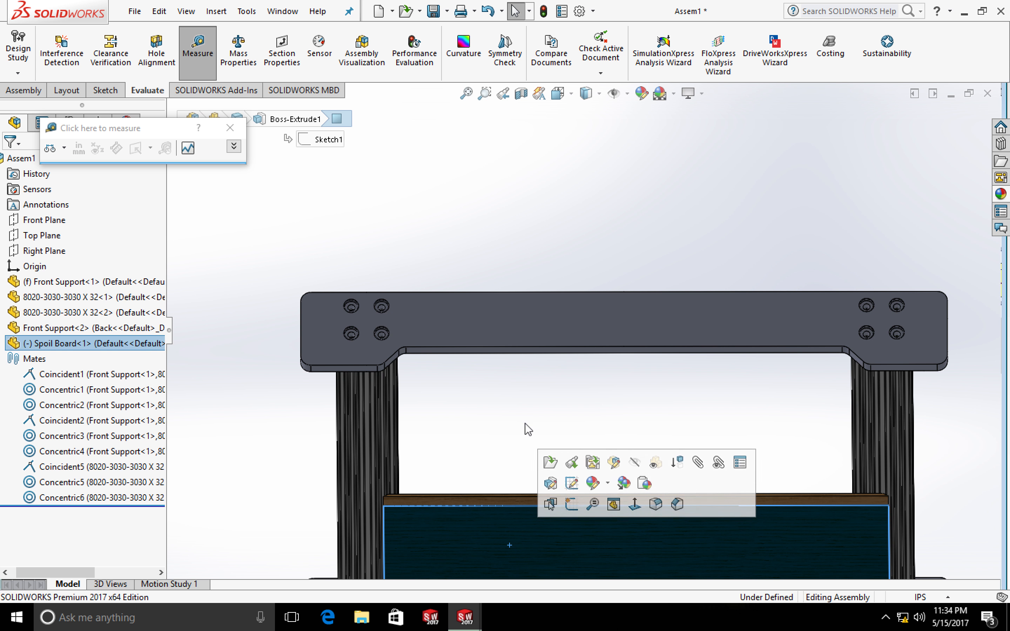
click(23, 91)
click(118, 46)
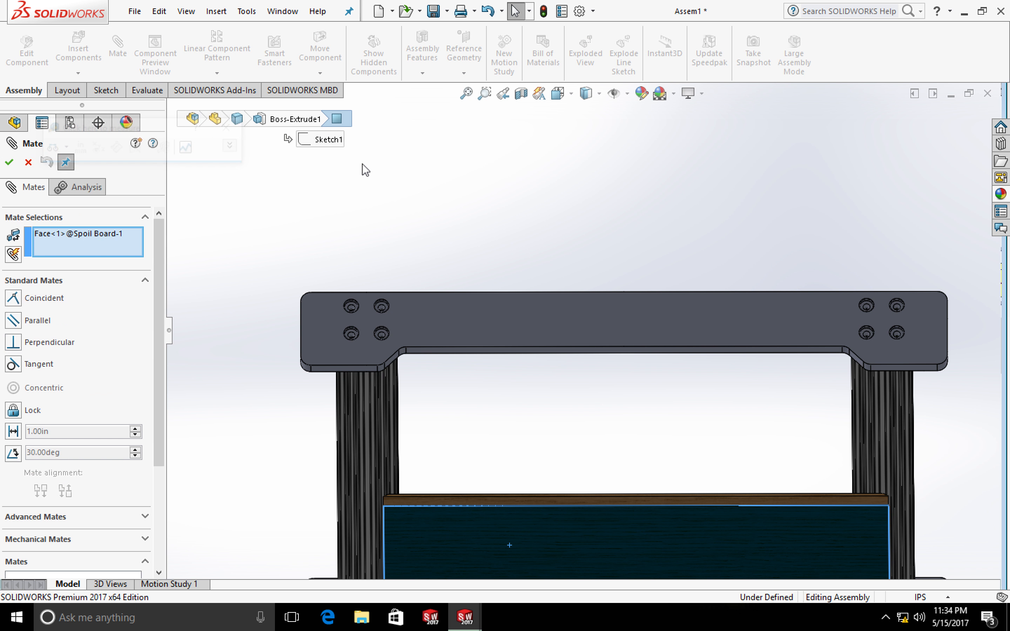
middle_drag(430, 198, 399, 407)
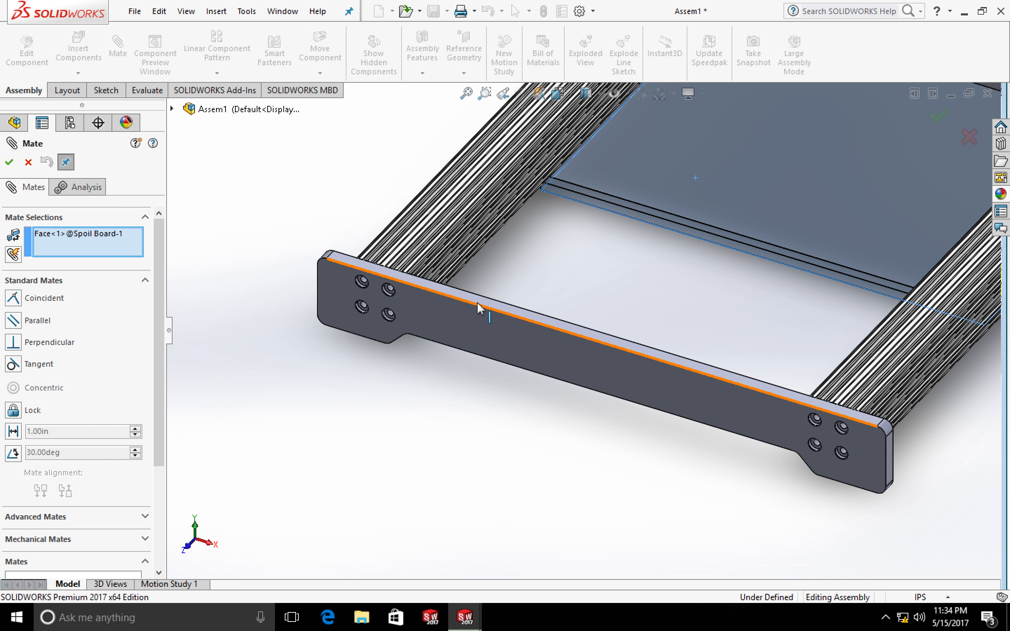
click(475, 301)
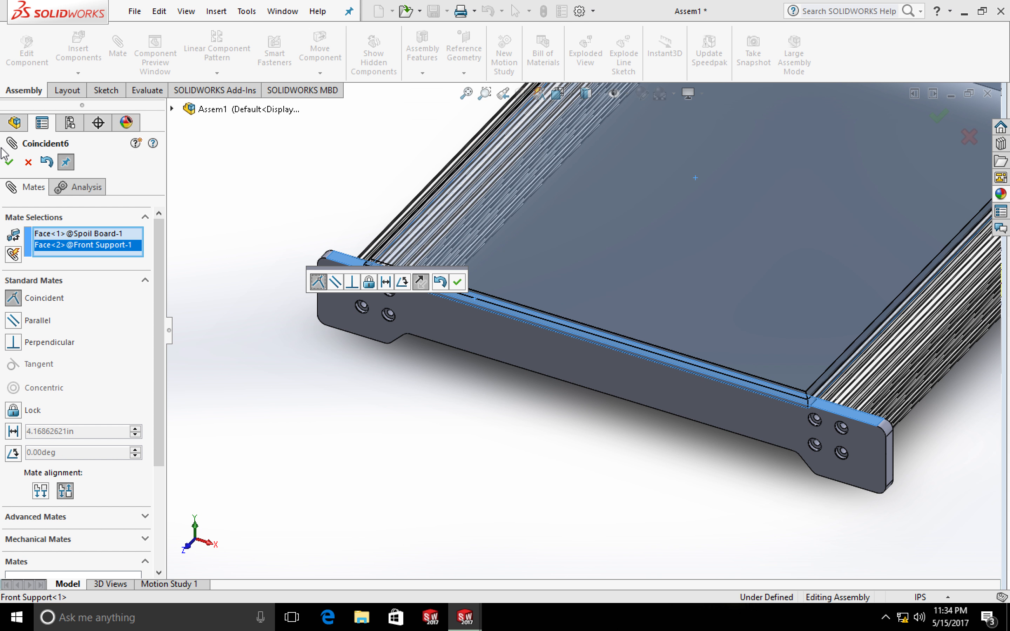
click(9, 162)
scroll(558, 412, up, 3)
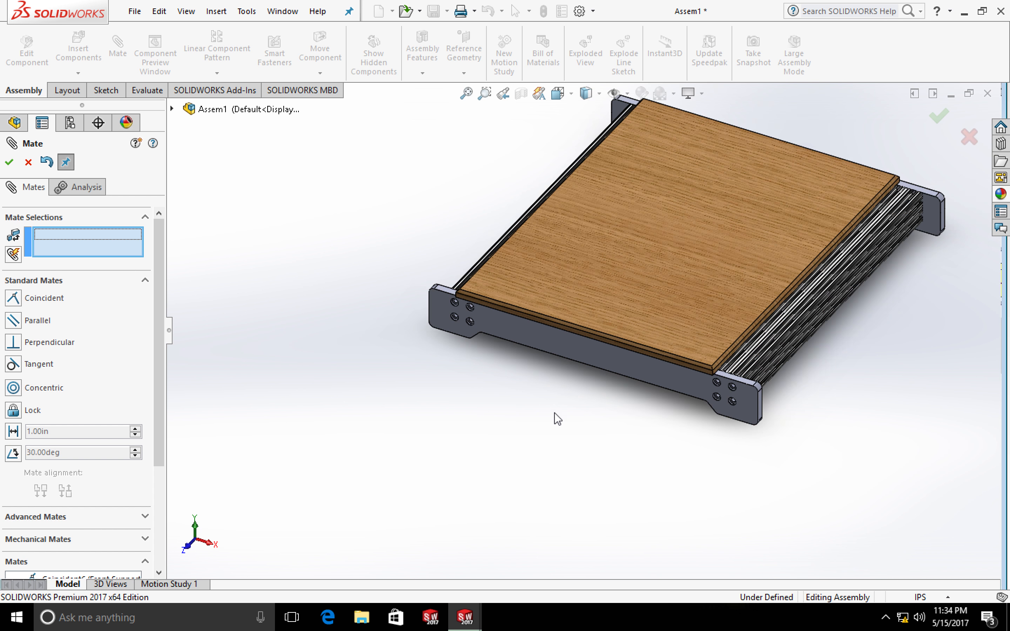
Add a coincident mate between the front support's outer face and the spoil board's front edge face.
scroll(554, 390, down, 2)
middle_drag(558, 395, 597, 338)
middle_drag(553, 285, 563, 281)
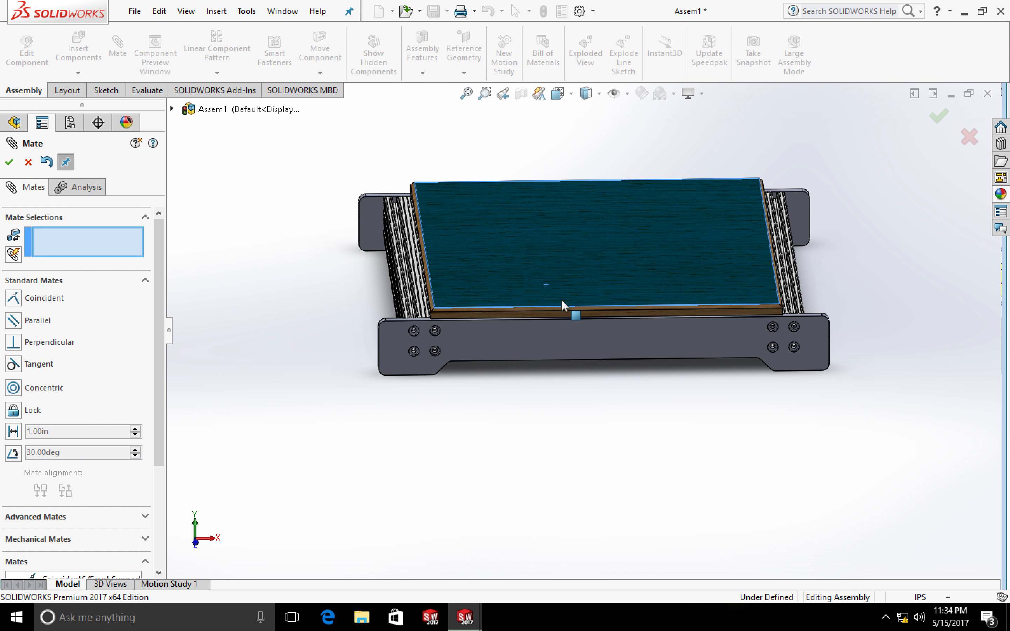
click(562, 342)
scroll(559, 328, up, 5)
scroll(568, 337, down, 8)
click(590, 314)
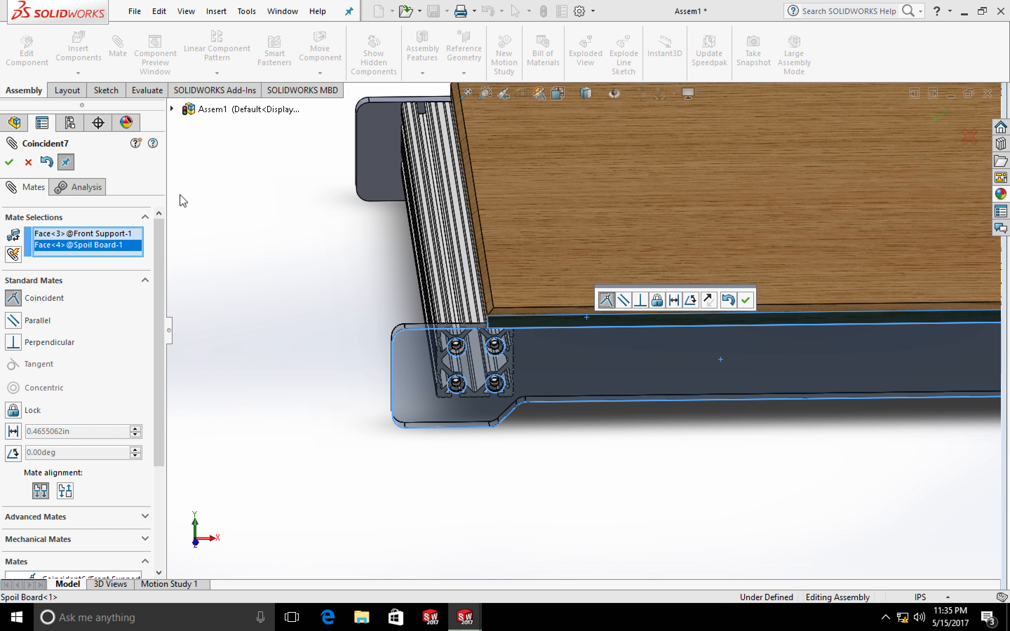
click(28, 162)
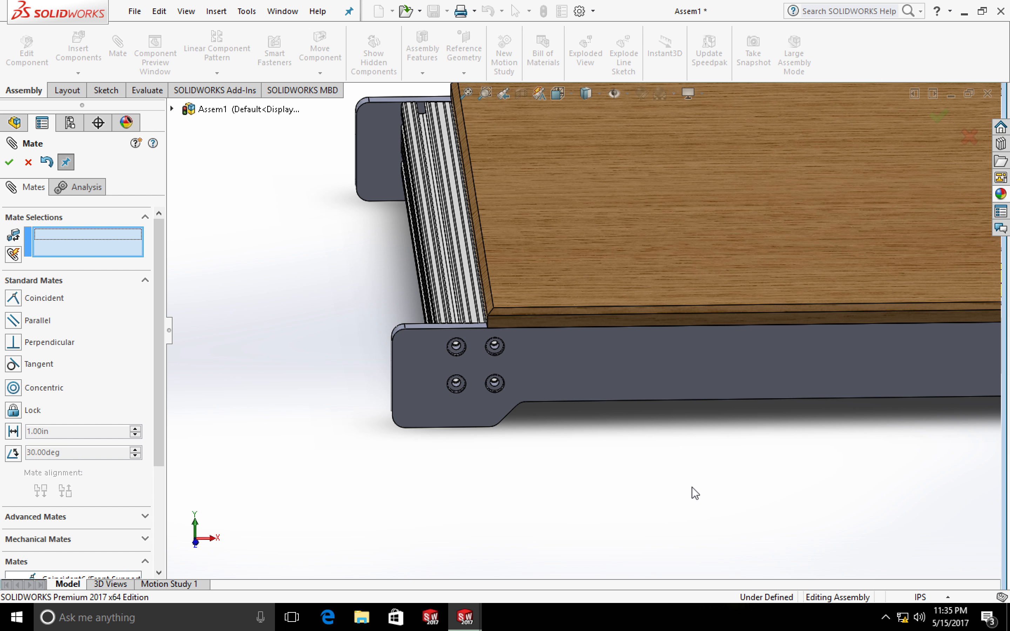
Examine how the spoil board's side edges sit over the extrusion rails and bolt holes at both front corners.
scroll(695, 493, up, 10)
scroll(584, 355, down, 3)
scroll(581, 251, down, 8)
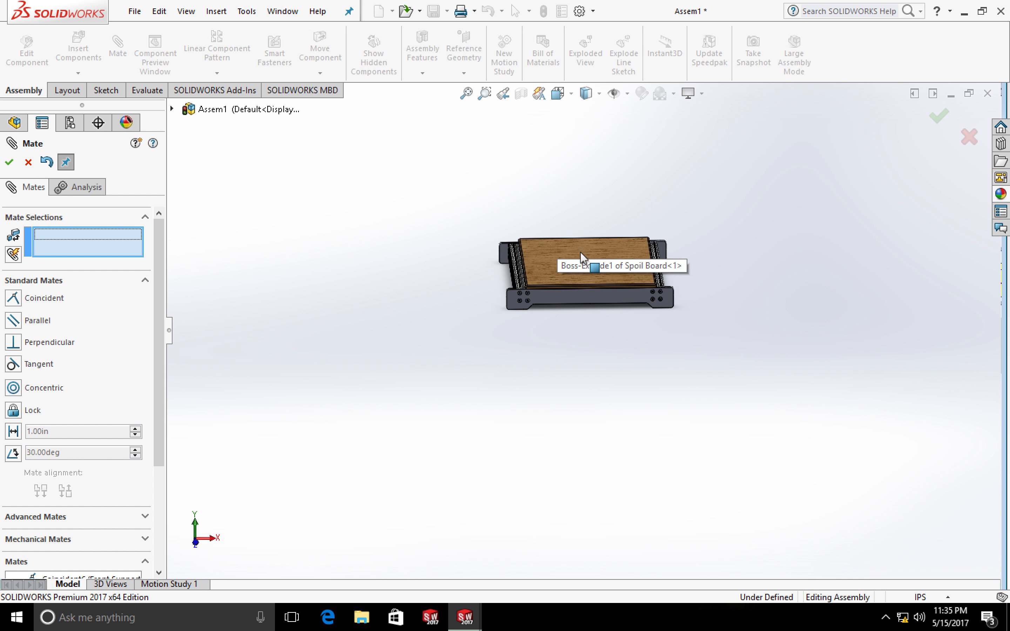
scroll(564, 283, up, 1)
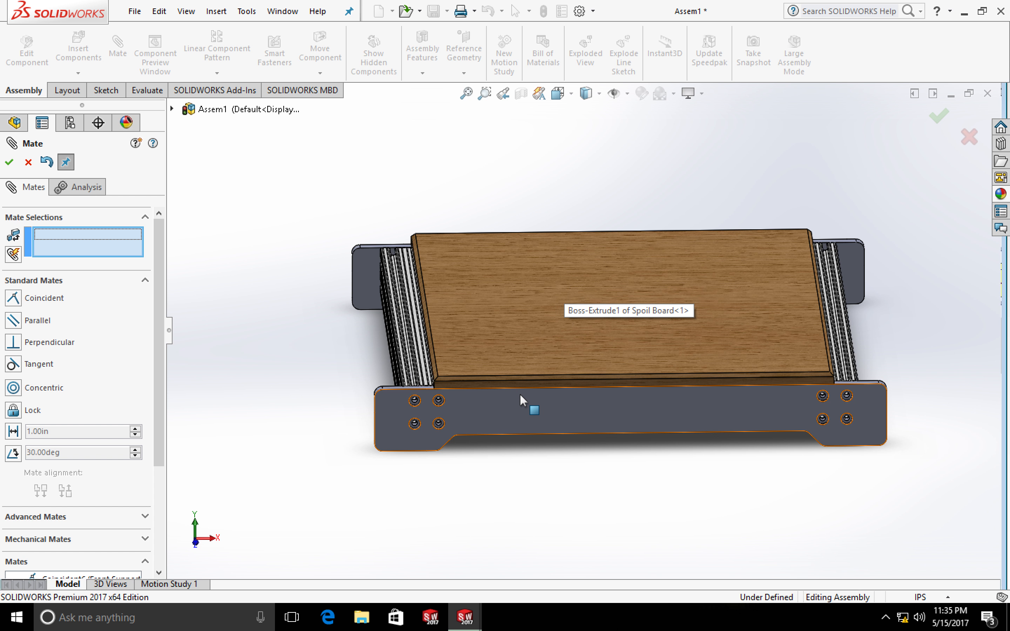
mouse_move(495, 445)
middle_down()
mouse_move(635, 456)
mouse_move(534, 432)
mouse_move(451, 454)
mouse_move(509, 458)
middle_up()
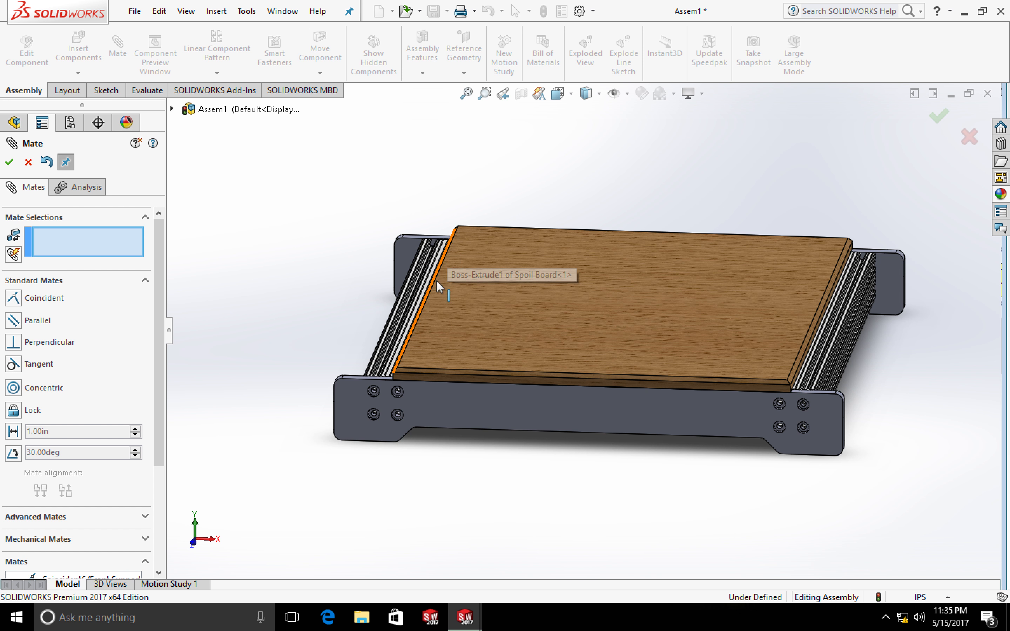
scroll(393, 386, up, 1)
scroll(394, 388, down, 3)
scroll(529, 387, down, 2)
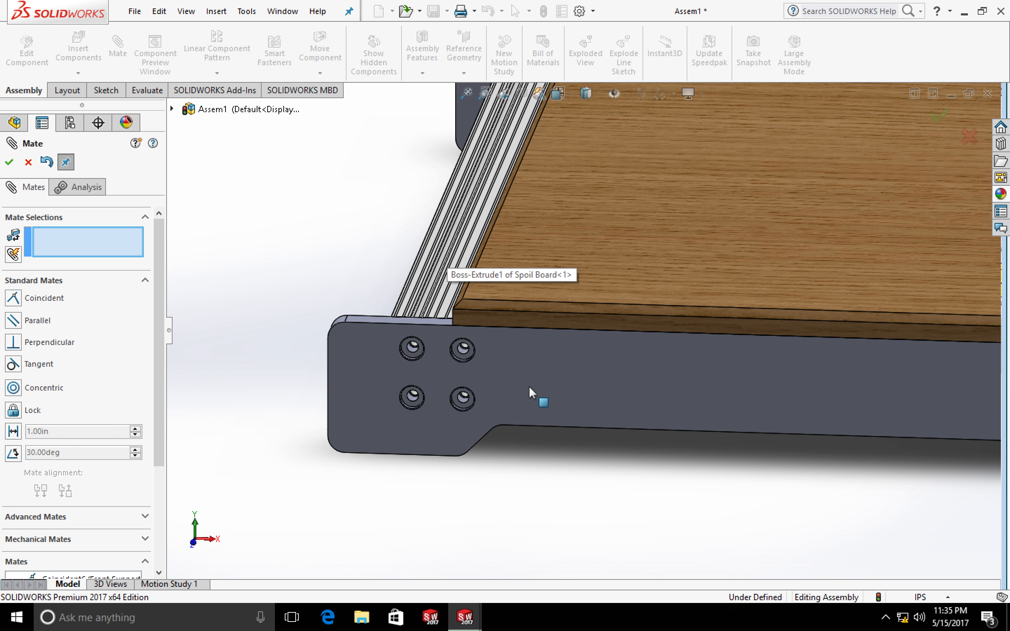
scroll(588, 496, down, 2)
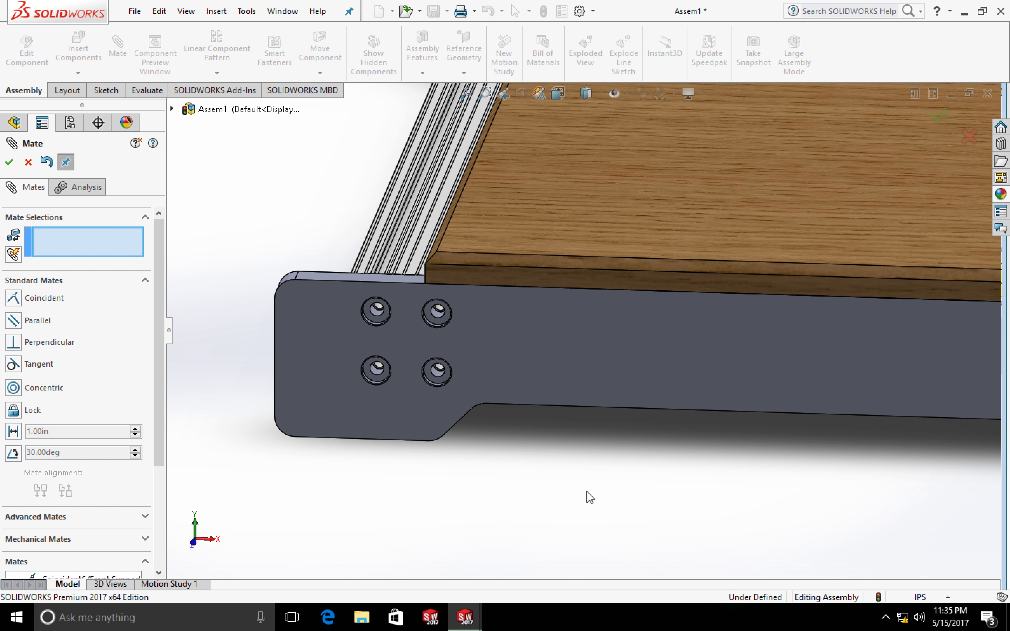
click(472, 278)
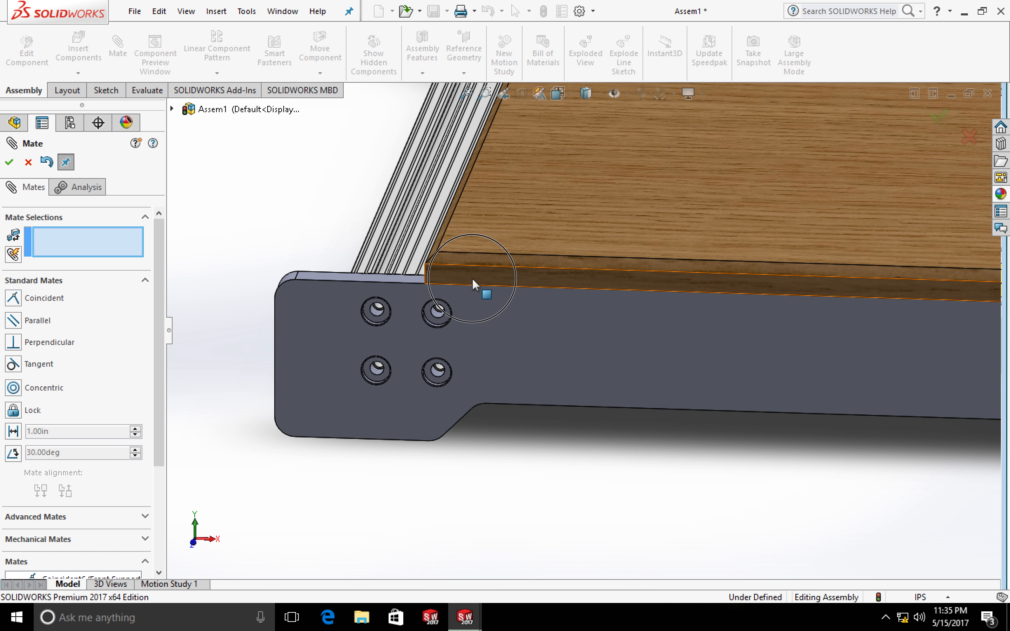
mouse_move(451, 279)
mouse_down()
mouse_move(433, 285)
mouse_move(446, 285)
mouse_up()
scroll(521, 420, down, 3)
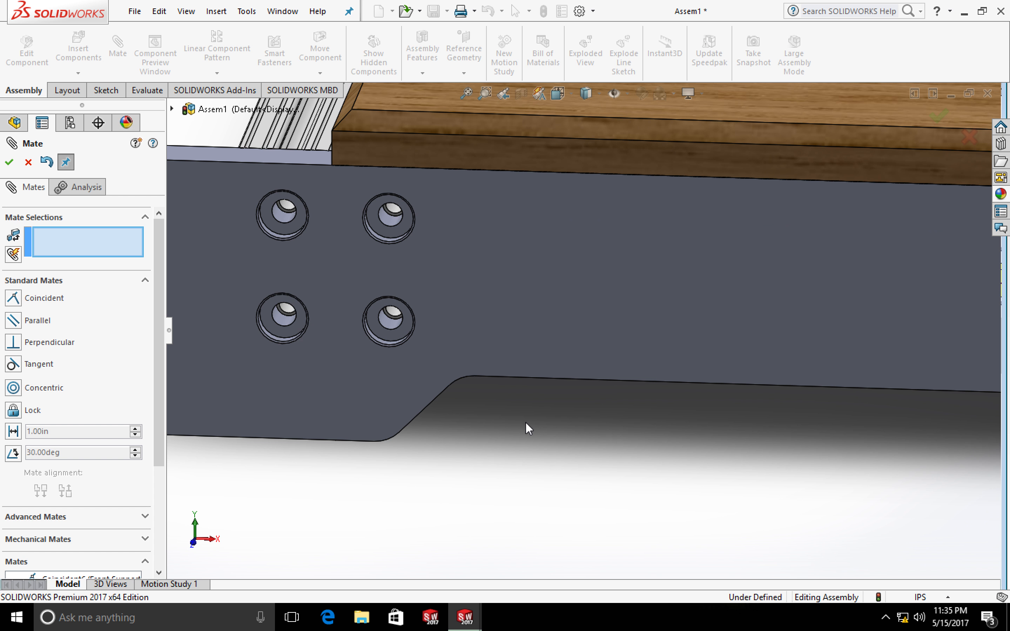
scroll(550, 411, up, 14)
scroll(726, 303, down, 8)
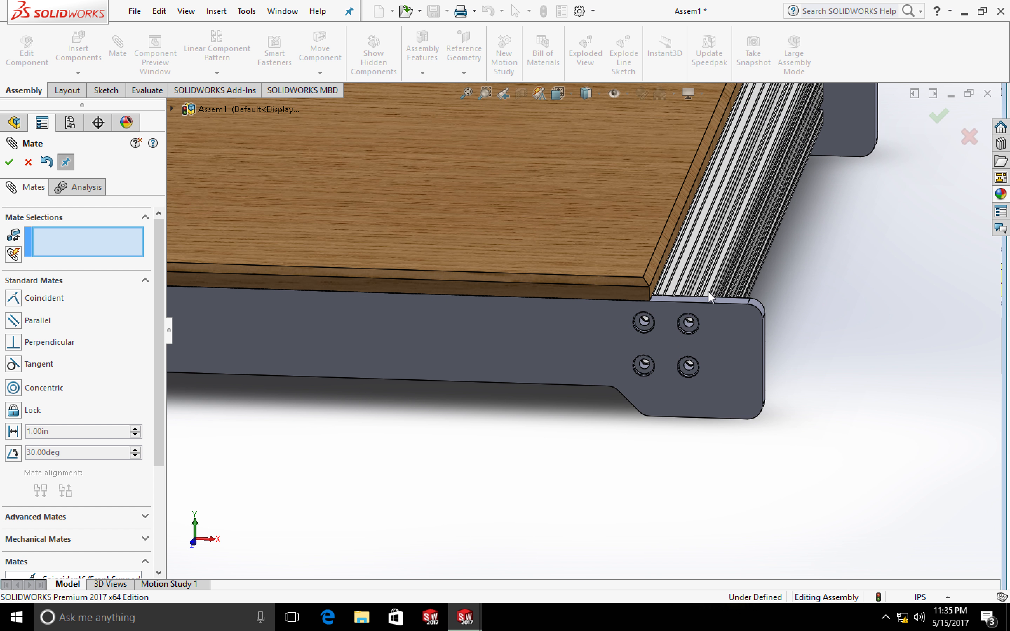
scroll(681, 299, down, 2)
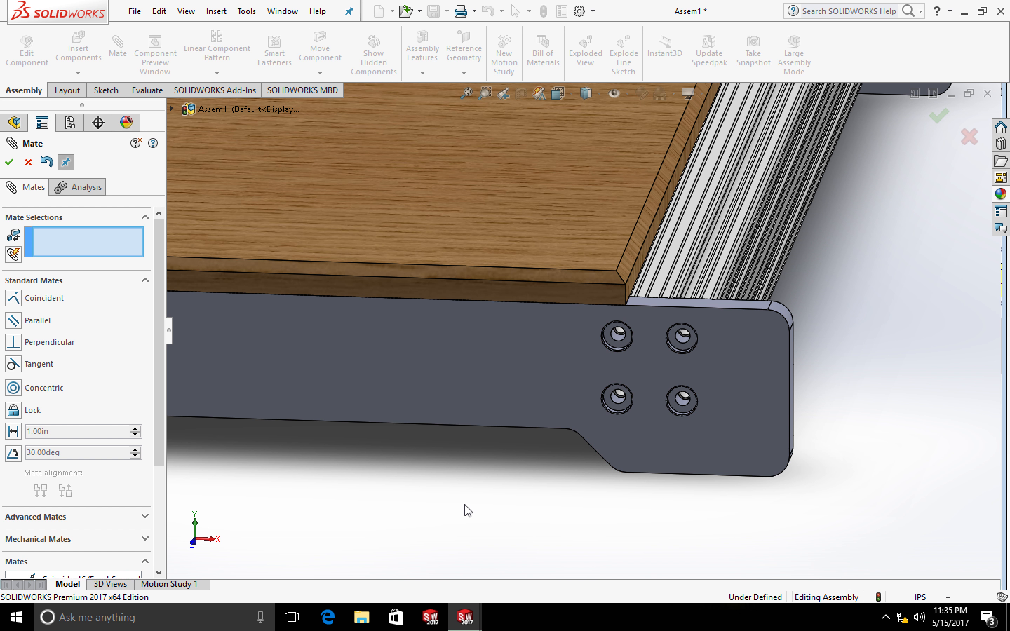
scroll(497, 434, up, 2)
scroll(497, 436, up, 2)
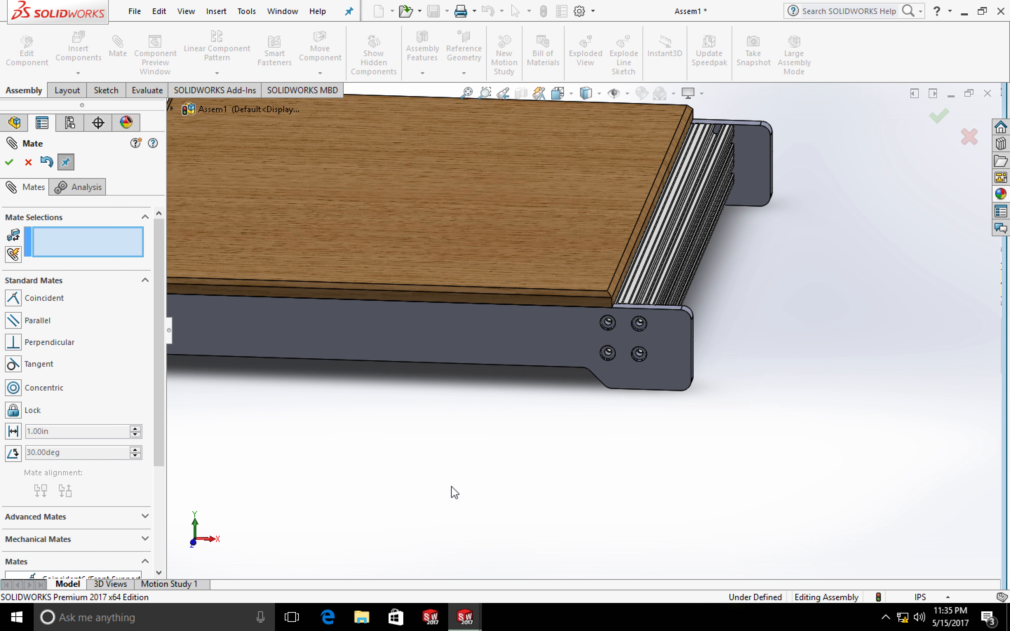
Switch to the Spoil Board part, set the board's 25 in dimension to 26 in, and rebuild the part.
click(464, 617)
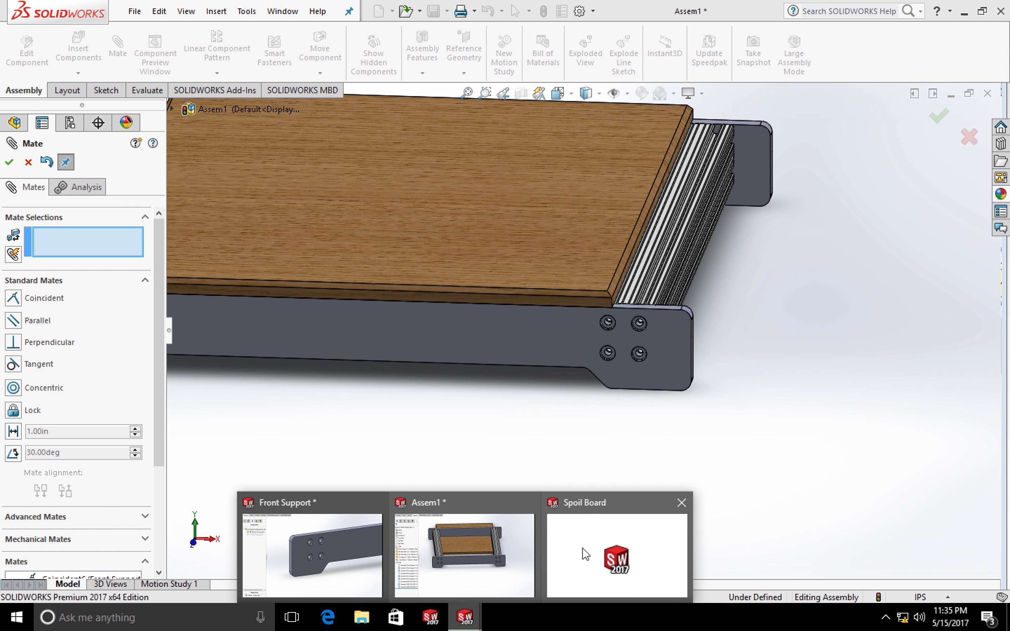
click(595, 552)
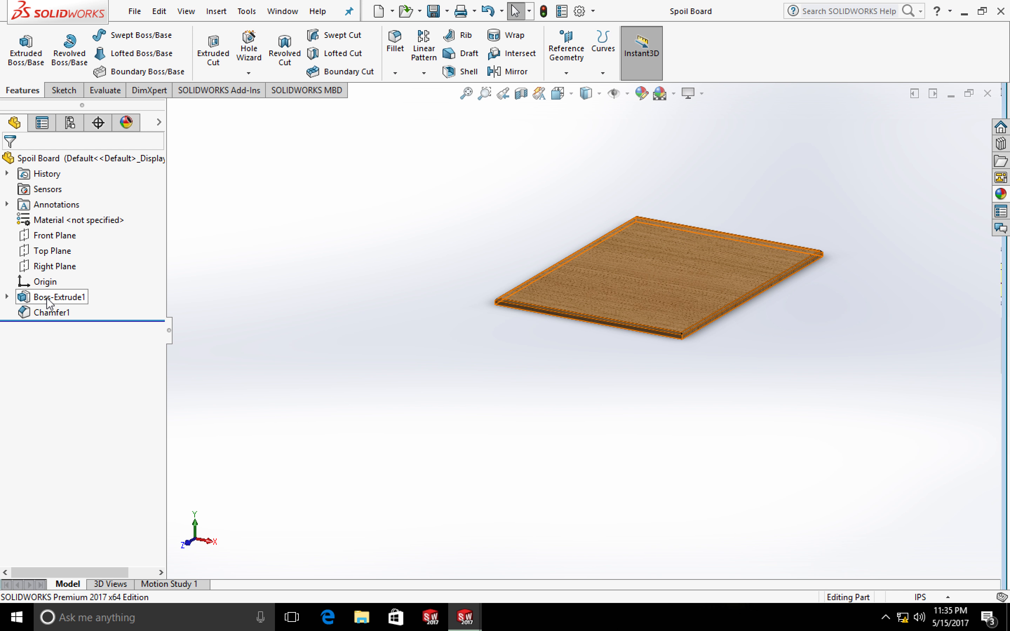
click(59, 296)
middle_drag(541, 187, 751, 209)
double_click(775, 153)
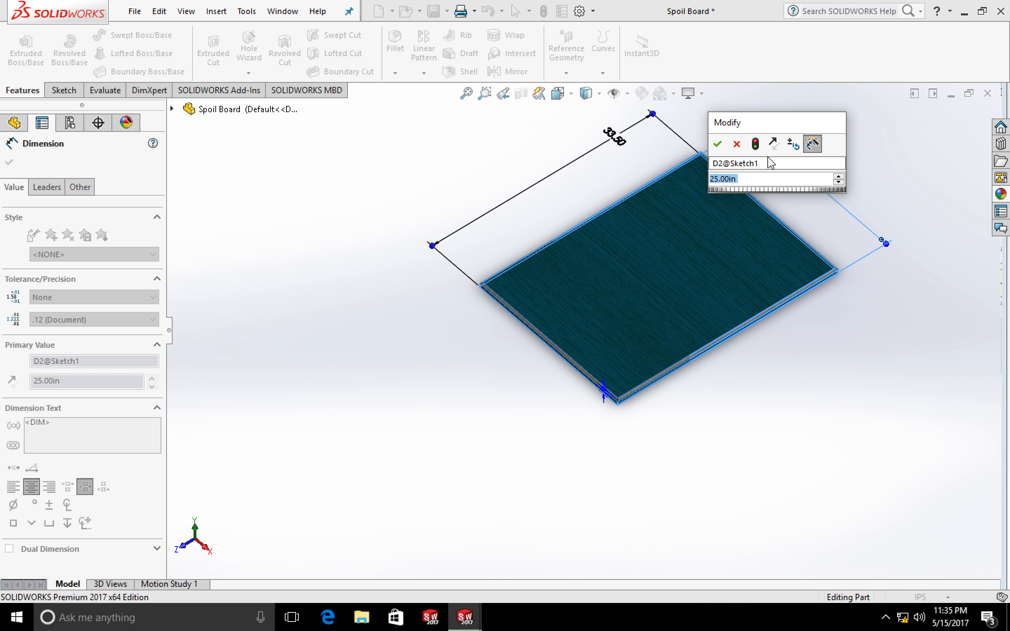
text(2)
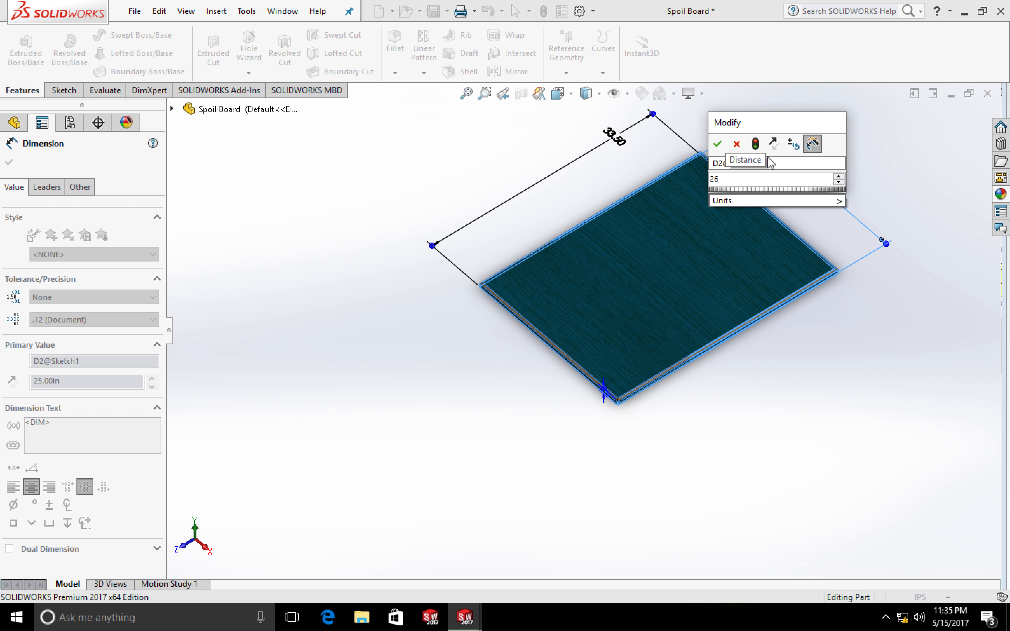
text(6)
key(Return)
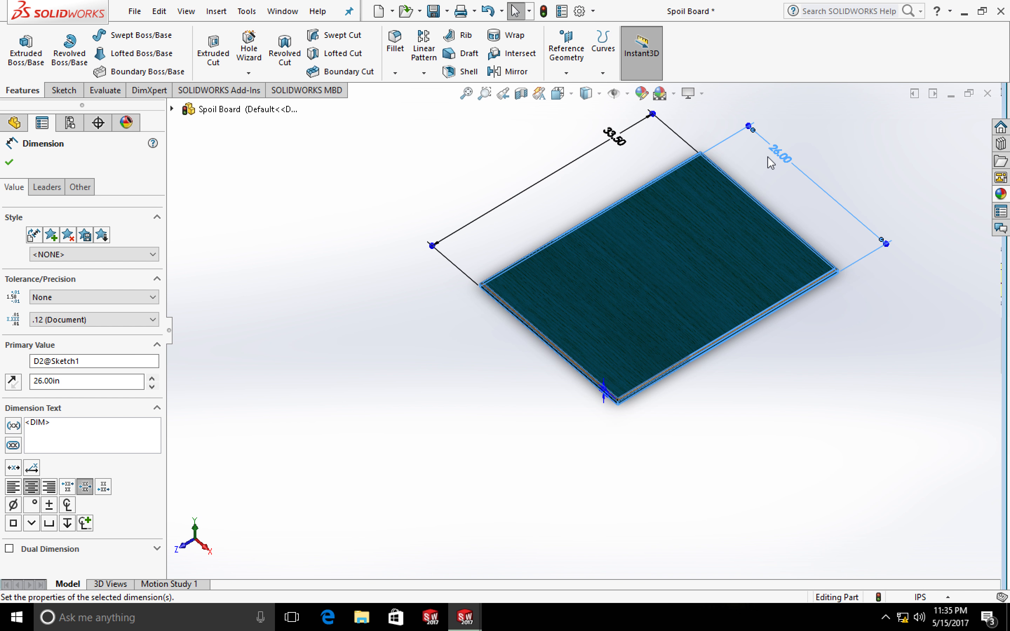
click(544, 12)
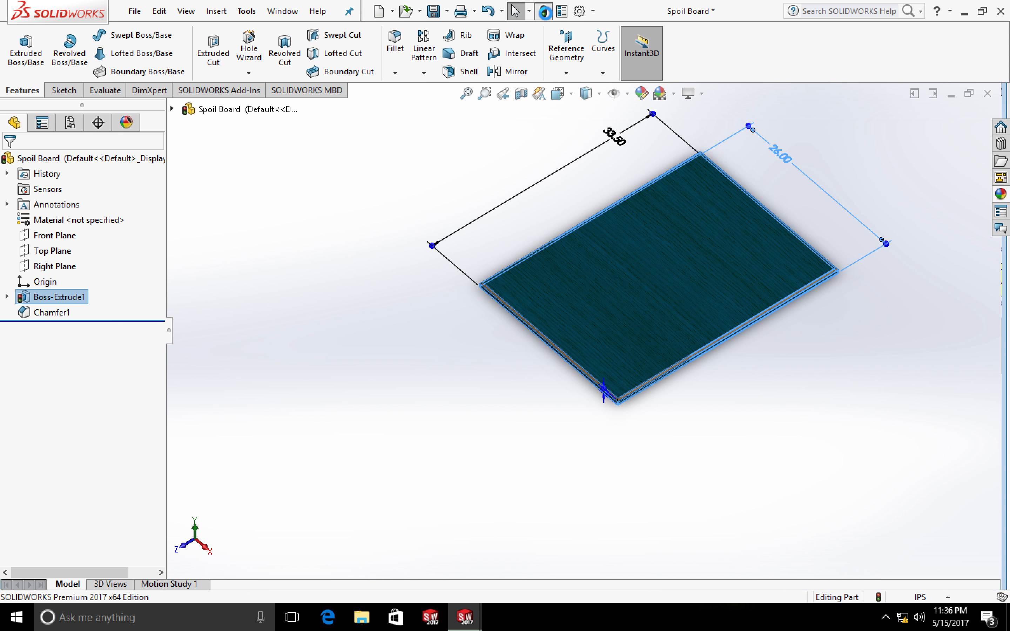
Return to the Assem1 assembly and rebuild it with the changed board.
mouse_move(459, 620)
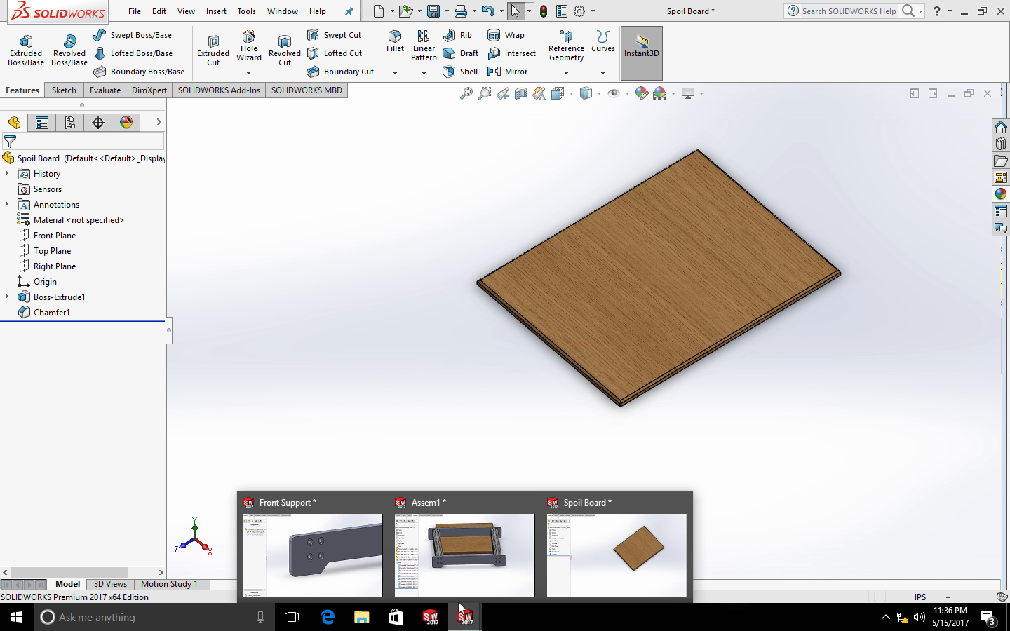
click(459, 576)
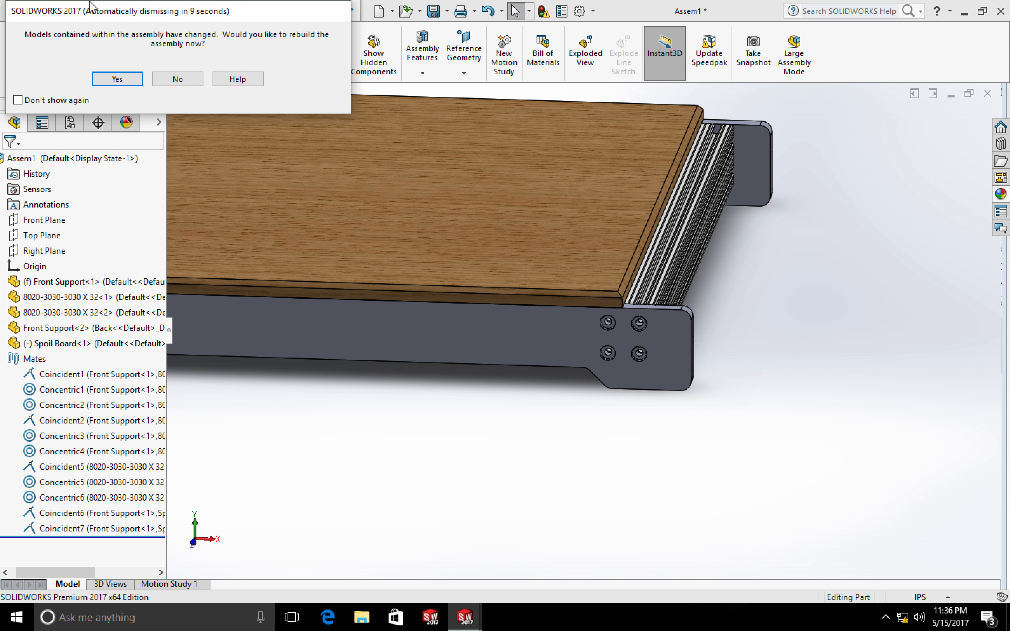
click(117, 80)
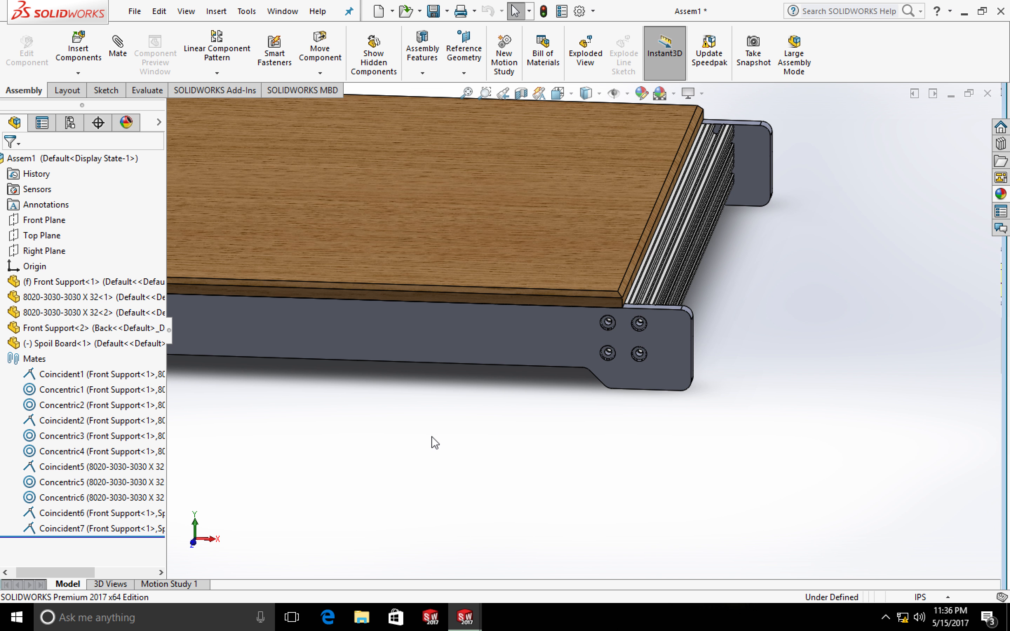
Examine the widened board's fit on the frame and test its remaining freedom of movement.
scroll(432, 438, down, 4)
scroll(450, 439, up, 9)
scroll(536, 362, down, 3)
scroll(538, 351, up, 1)
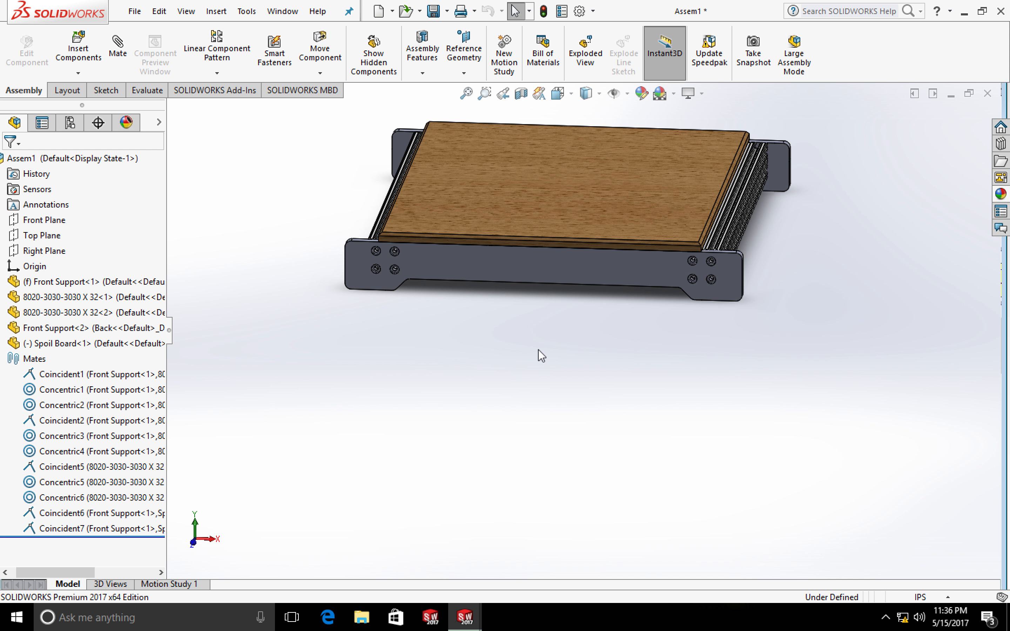
mouse_move(538, 350)
middle_down()
mouse_move(550, 329)
mouse_move(543, 334)
middle_up()
drag(543, 213, 542, 193)
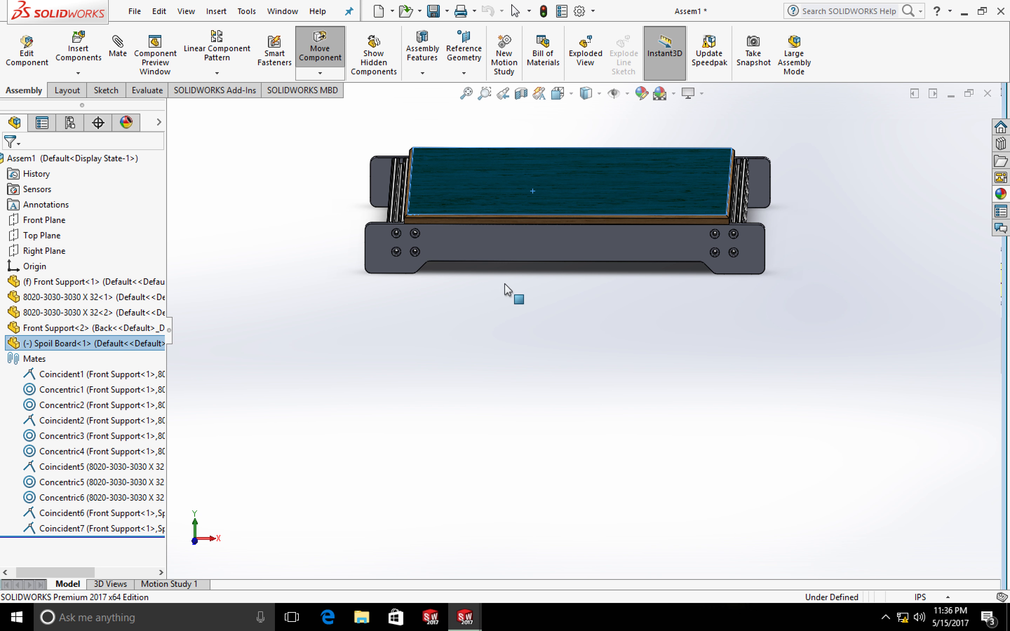
click(505, 314)
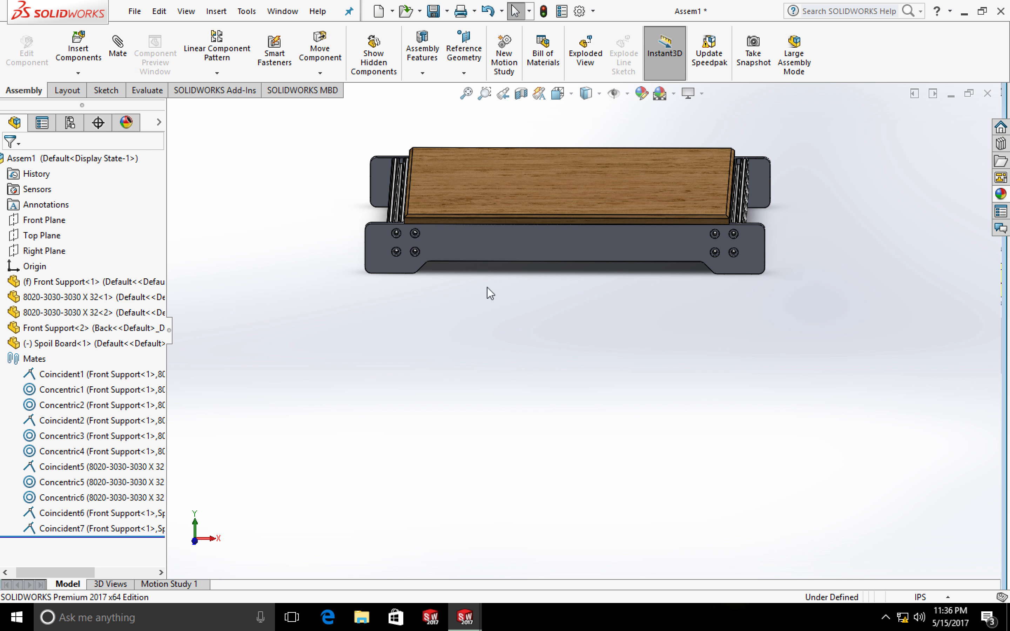
middle_drag(461, 298, 493, 288)
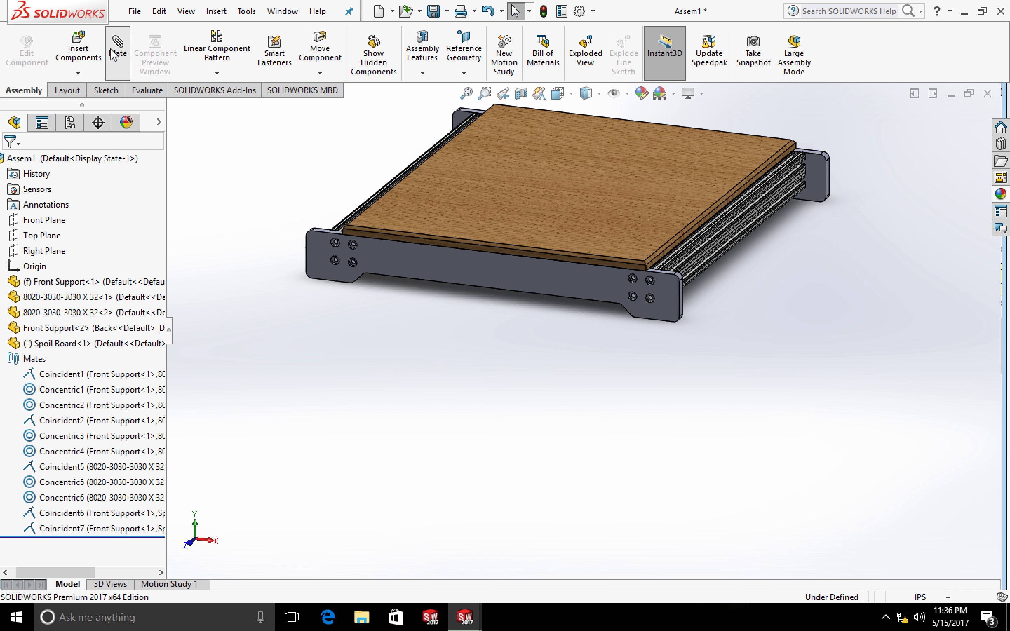
Start a centered Width mate and choose the front support's two opposite end faces as the width selections.
click(112, 48)
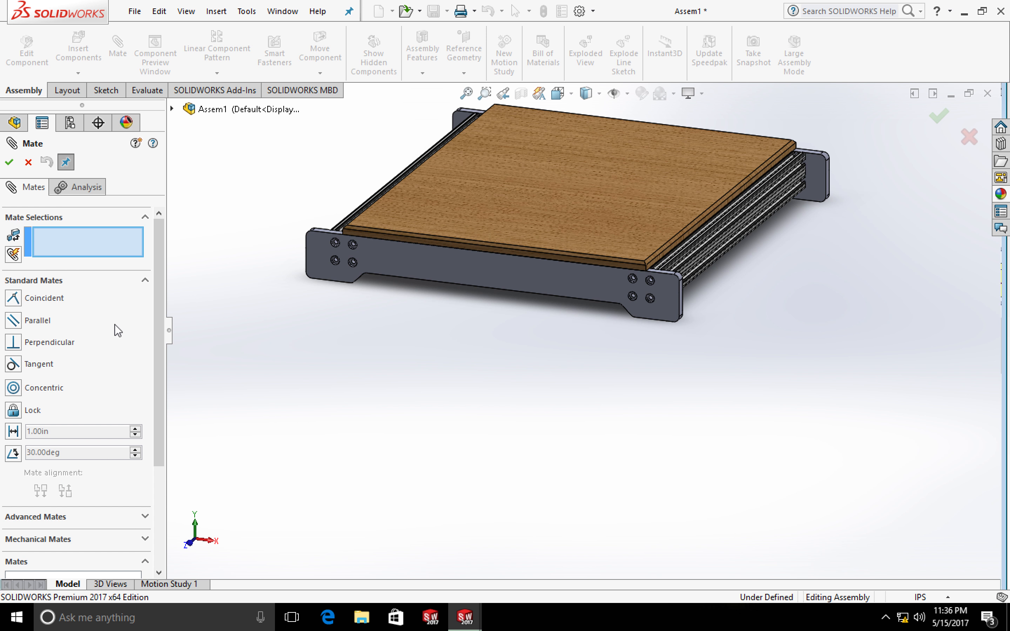
drag(159, 292, 144, 370)
click(145, 403)
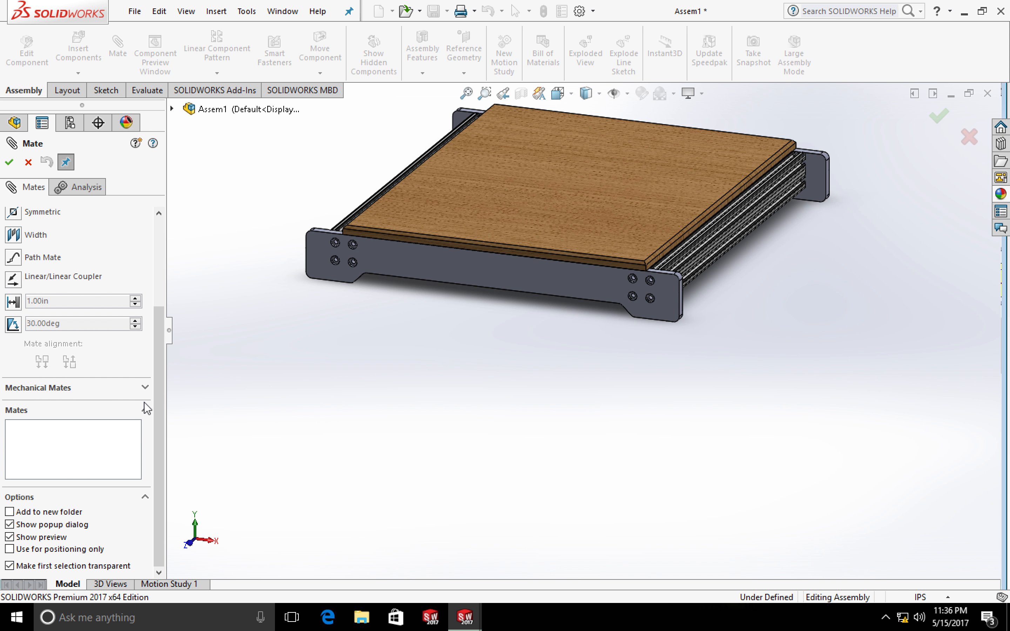
click(14, 236)
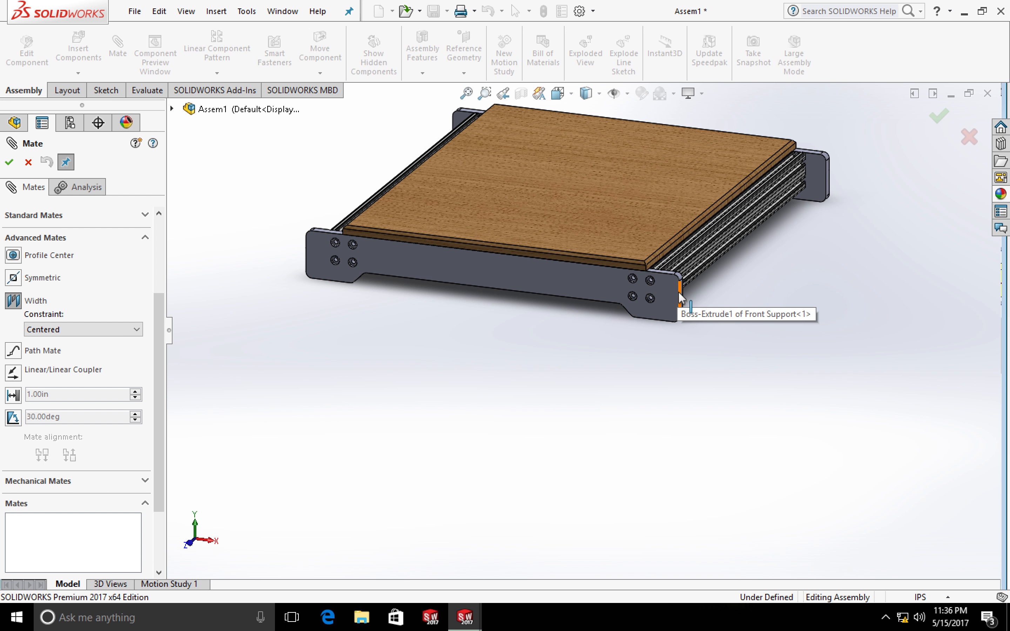
scroll(677, 292, up, 4)
scroll(585, 329, down, 3)
scroll(535, 355, down, 6)
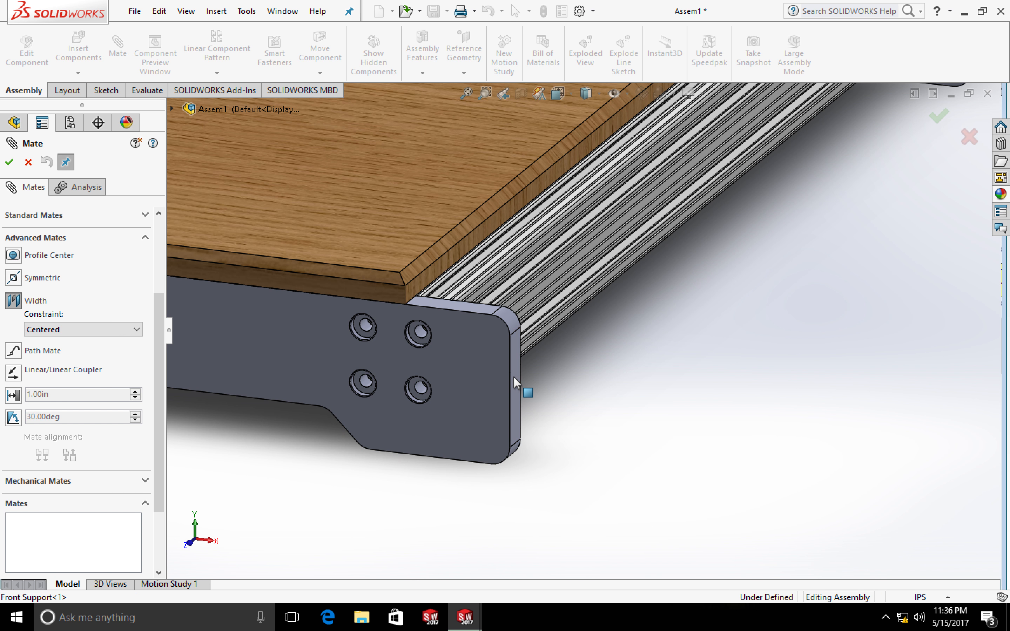
click(514, 377)
scroll(514, 376, down, 3)
scroll(480, 363, up, 8)
scroll(472, 328, down, 4)
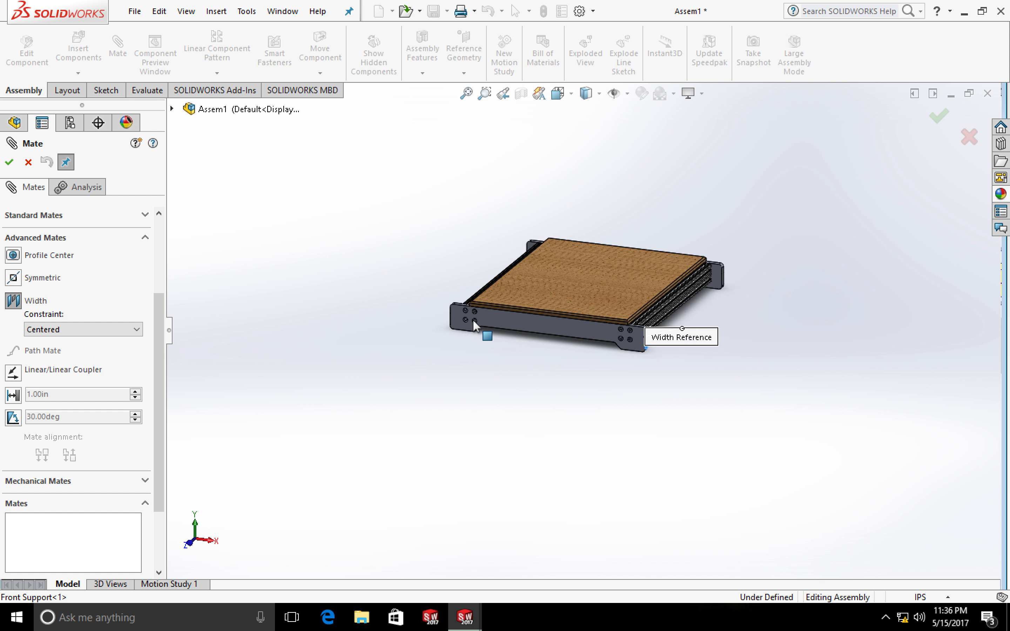
middle_drag(484, 332, 543, 318)
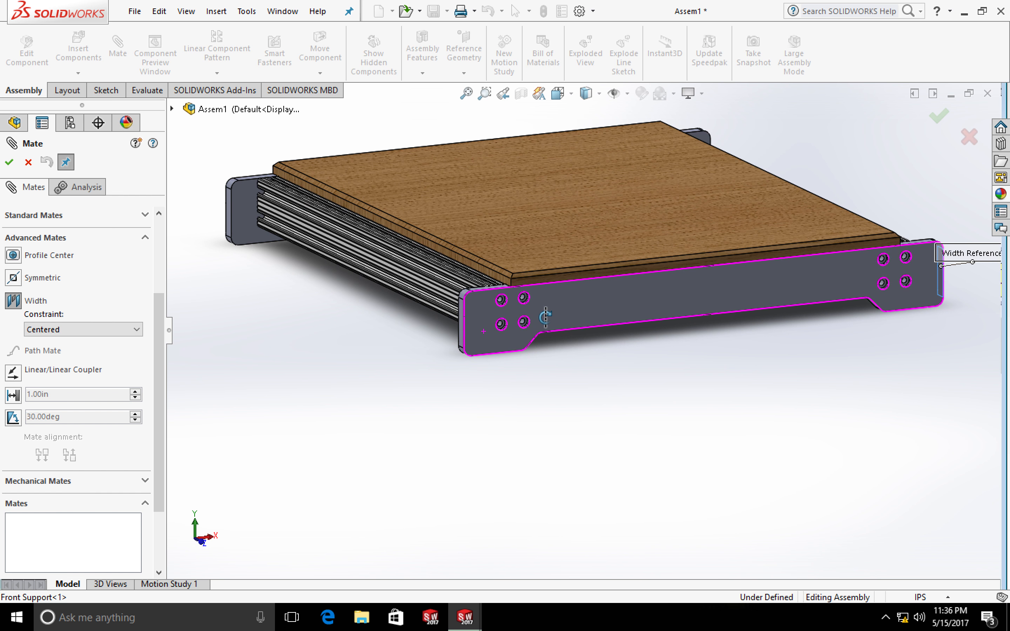
click(461, 327)
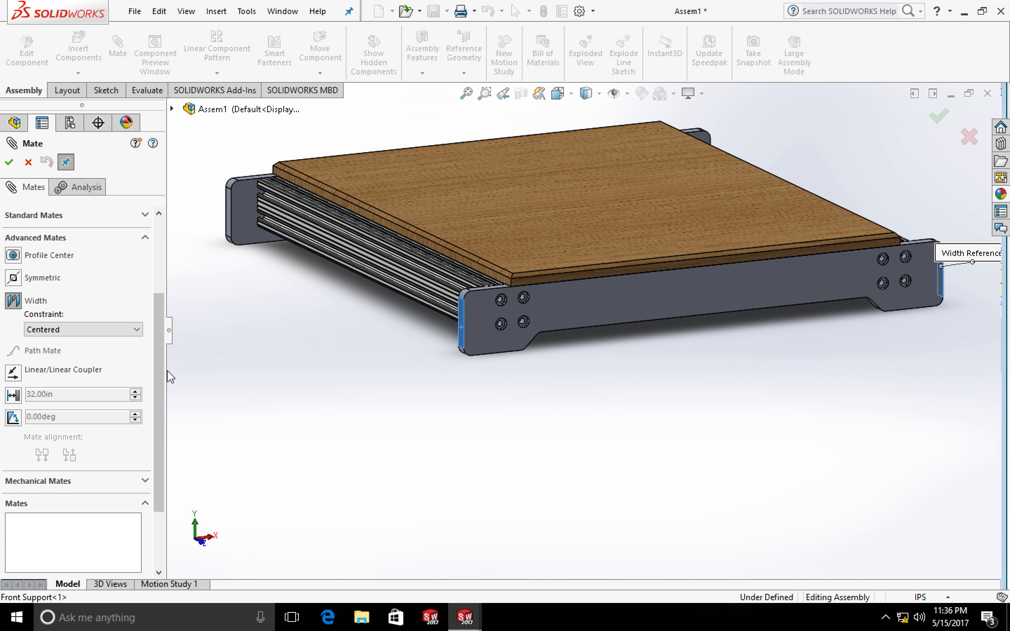
Choose the spoil board's two opposite side faces as the tab selections and apply the centered Width mate.
scroll(155, 394, down, 1)
drag(155, 395, 166, 274)
click(84, 309)
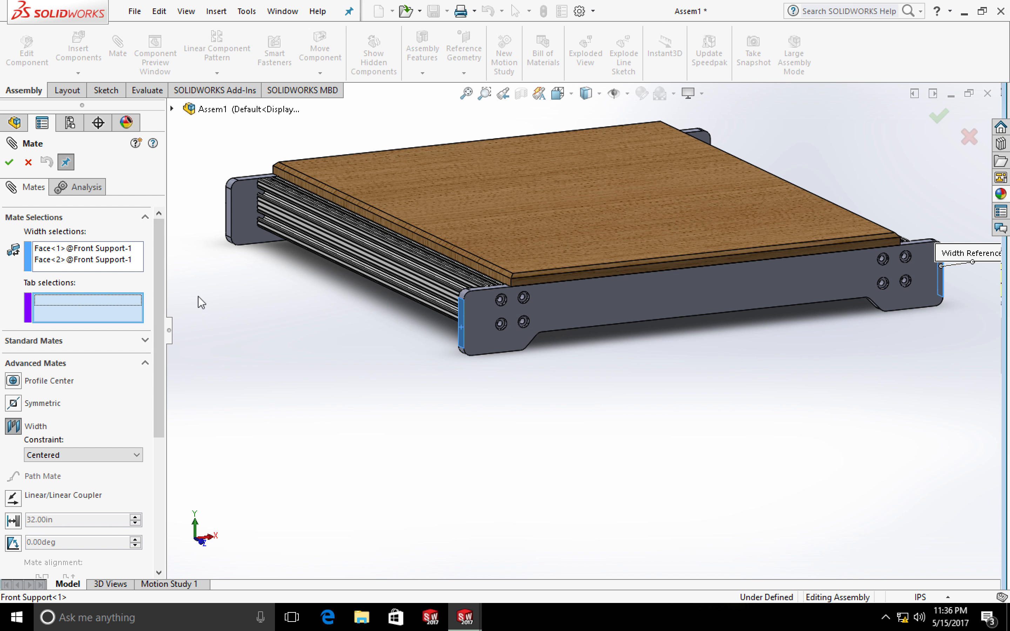
click(422, 240)
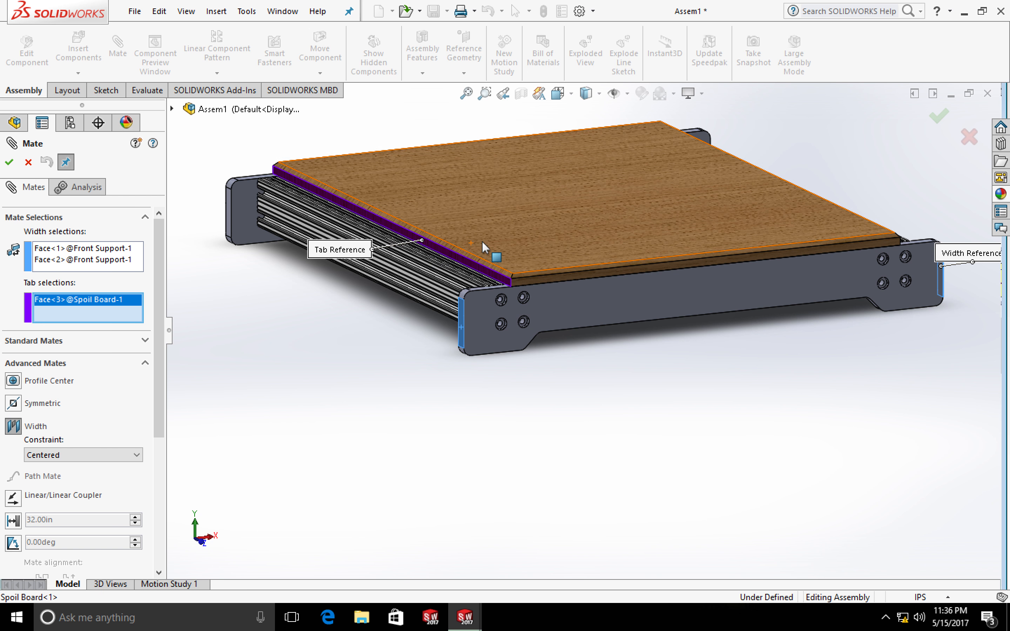
middle_drag(555, 243, 485, 234)
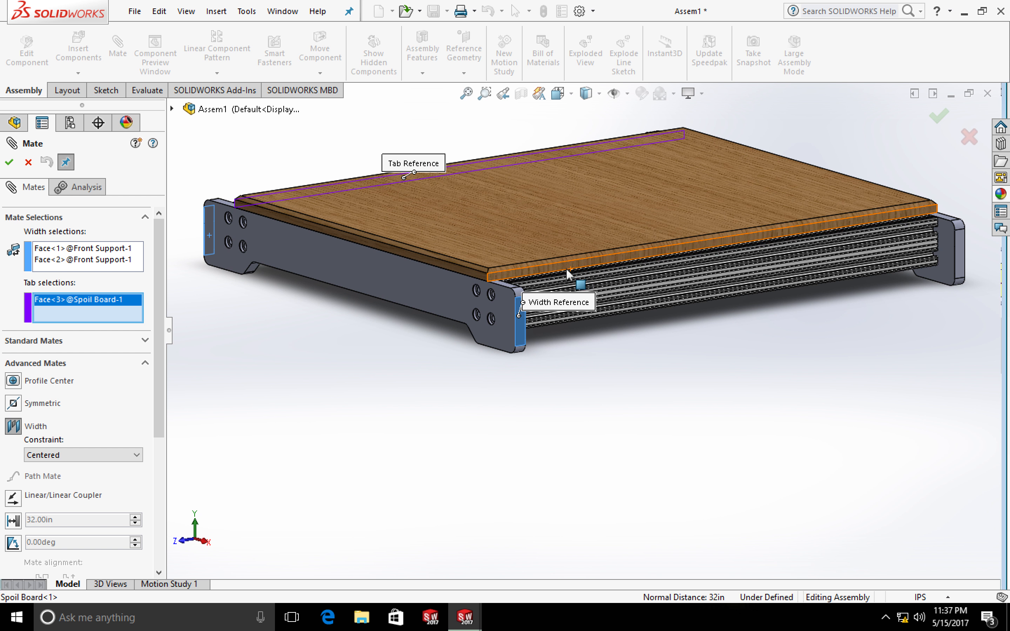
click(564, 272)
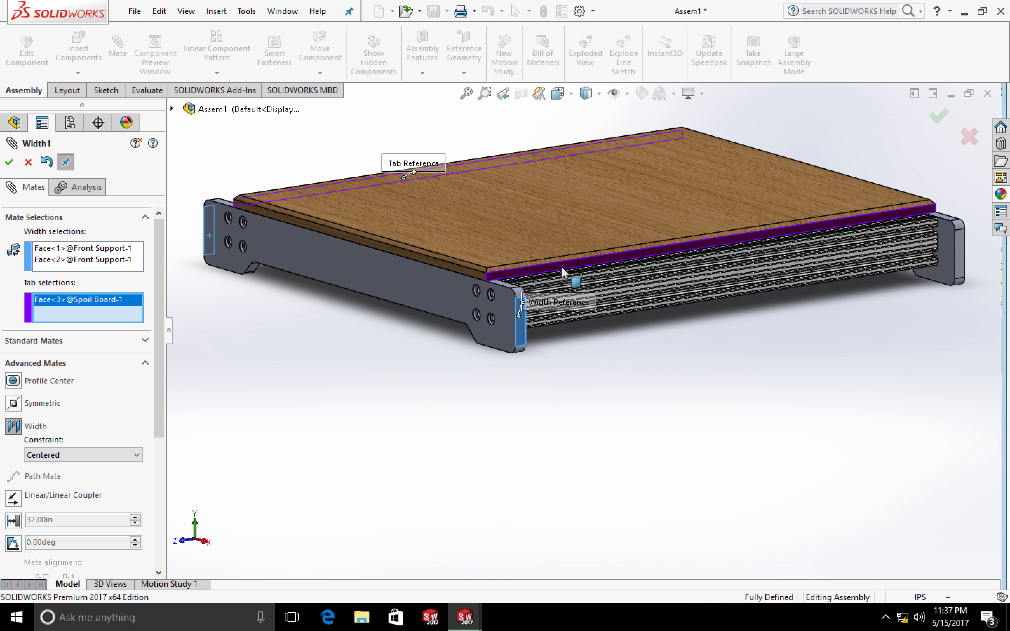
click(10, 162)
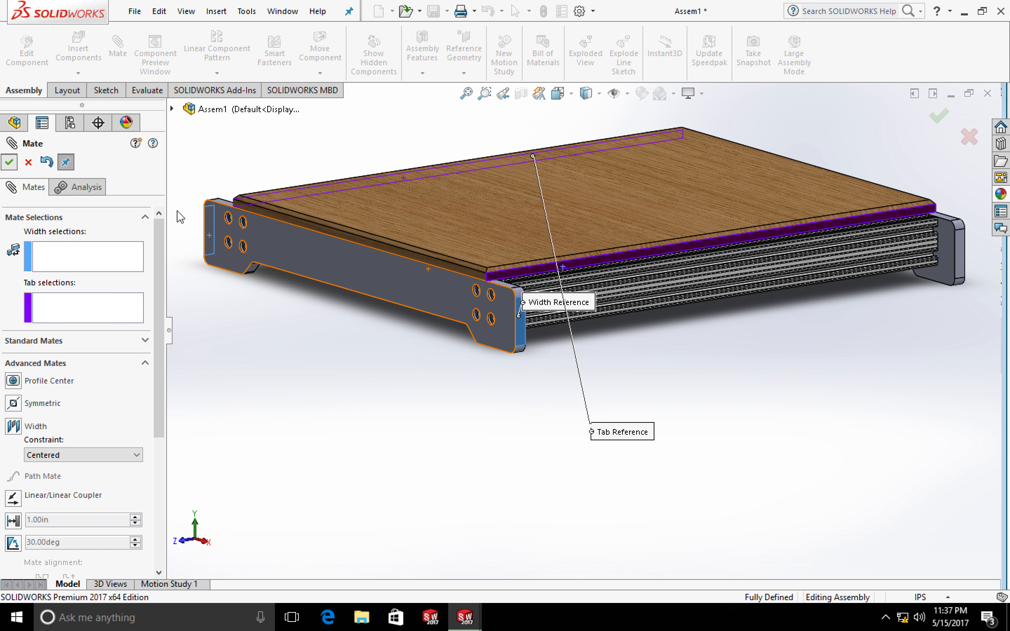
Examine the board's centering between the rails from the front, from underneath and from above.
scroll(439, 296, up, 5)
middle_drag(486, 350, 560, 336)
scroll(573, 301, up, 4)
scroll(582, 321, down, 8)
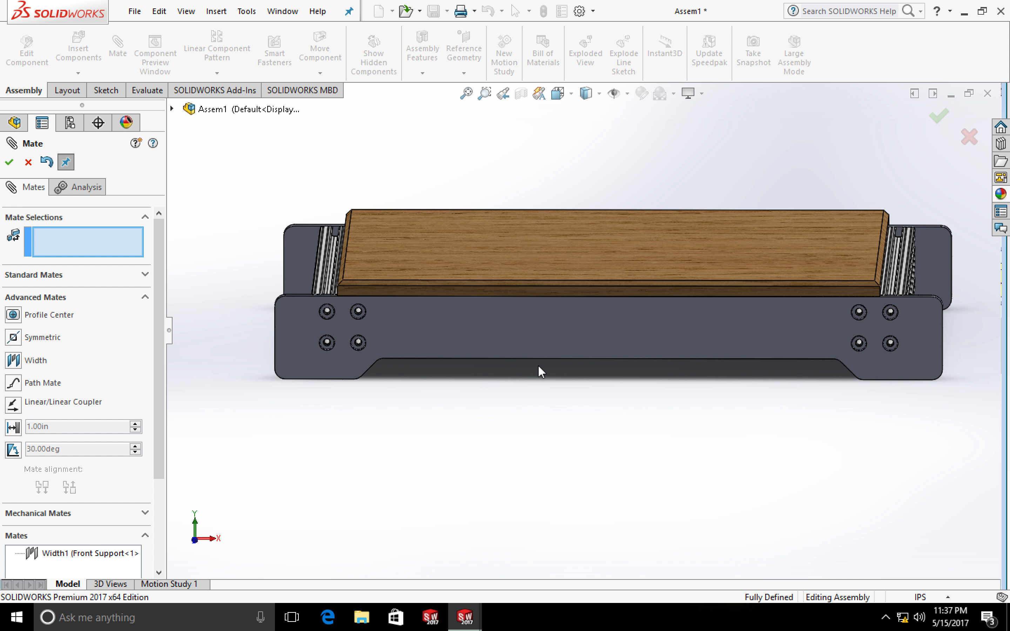
scroll(538, 365, up, 4)
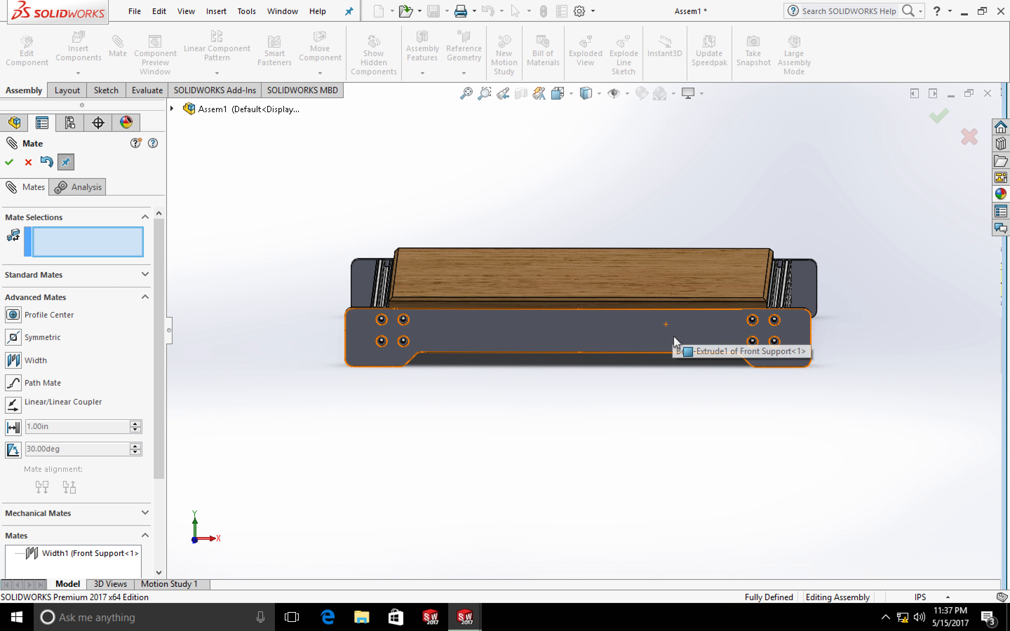
scroll(658, 375, down, 2)
middle_drag(562, 369, 390, 282)
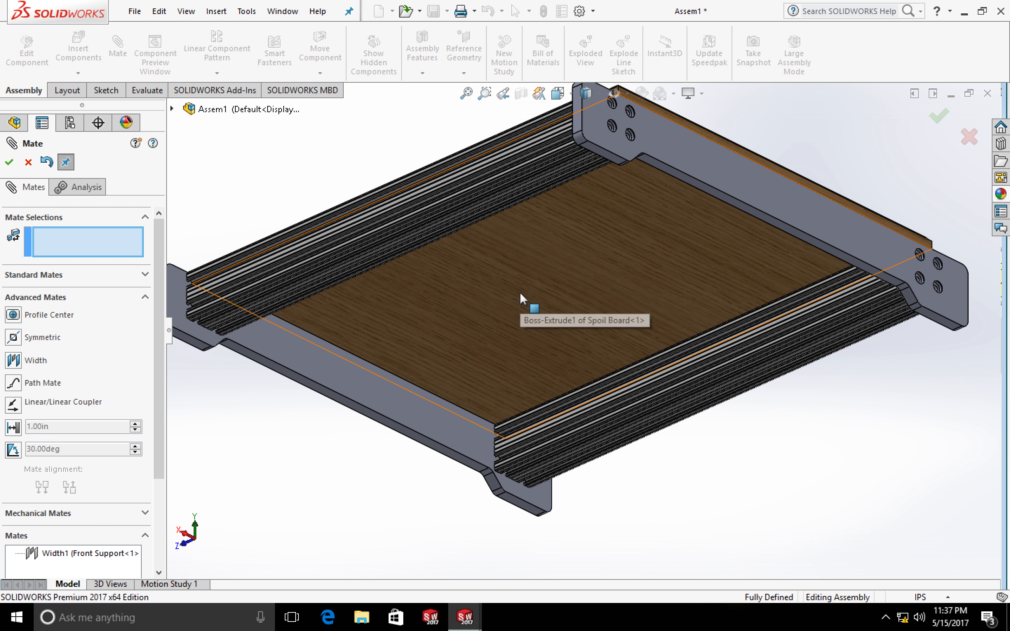
scroll(520, 294, up, 3)
middle_drag(351, 375, 485, 497)
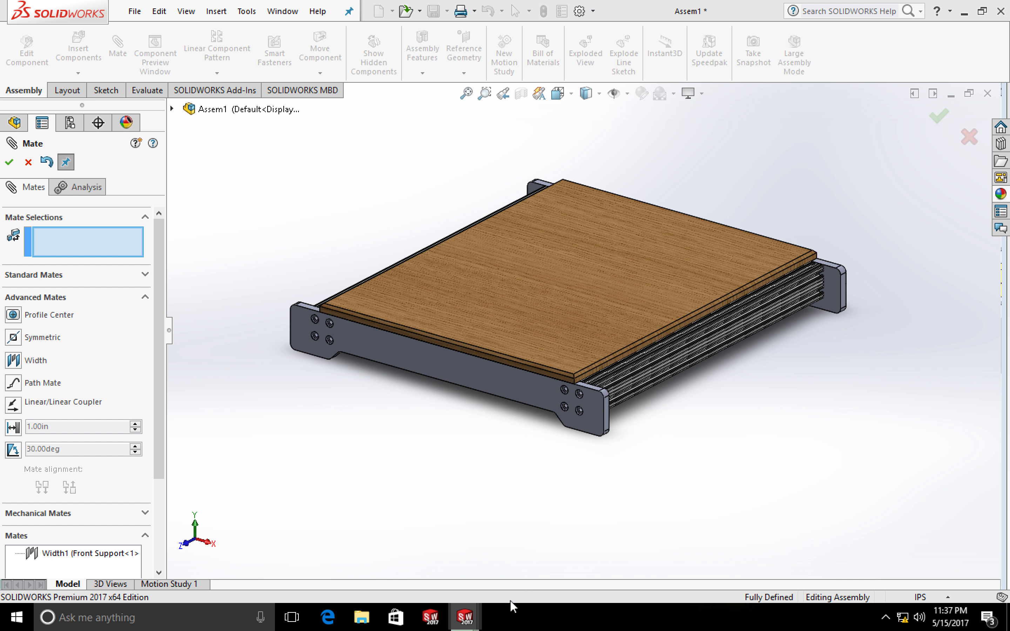
Switch to the Spoil Board part and orient it to look straight down on its top face.
mouse_move(465, 617)
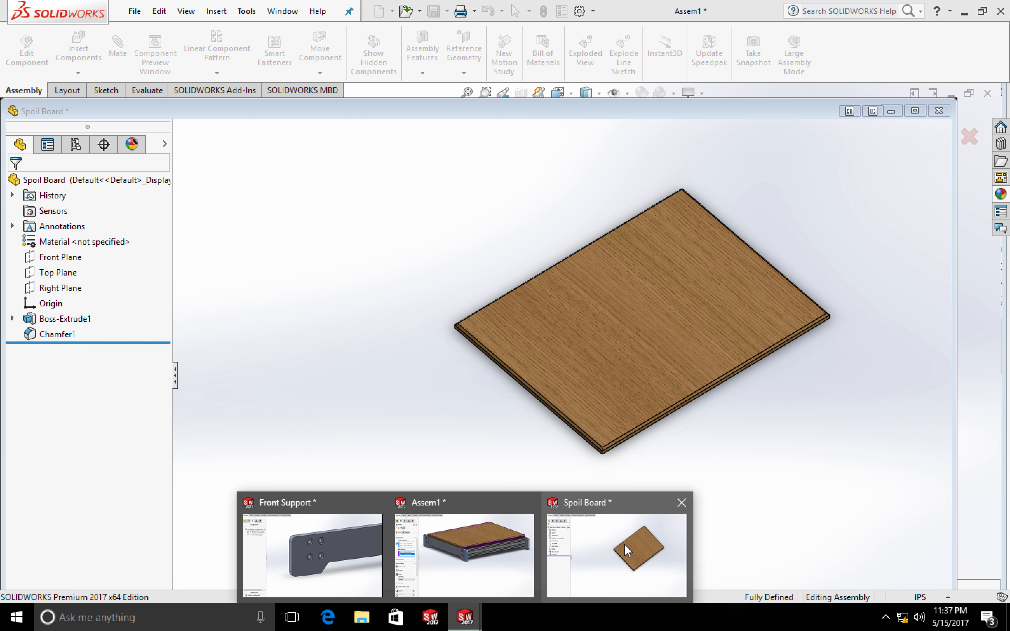
click(625, 545)
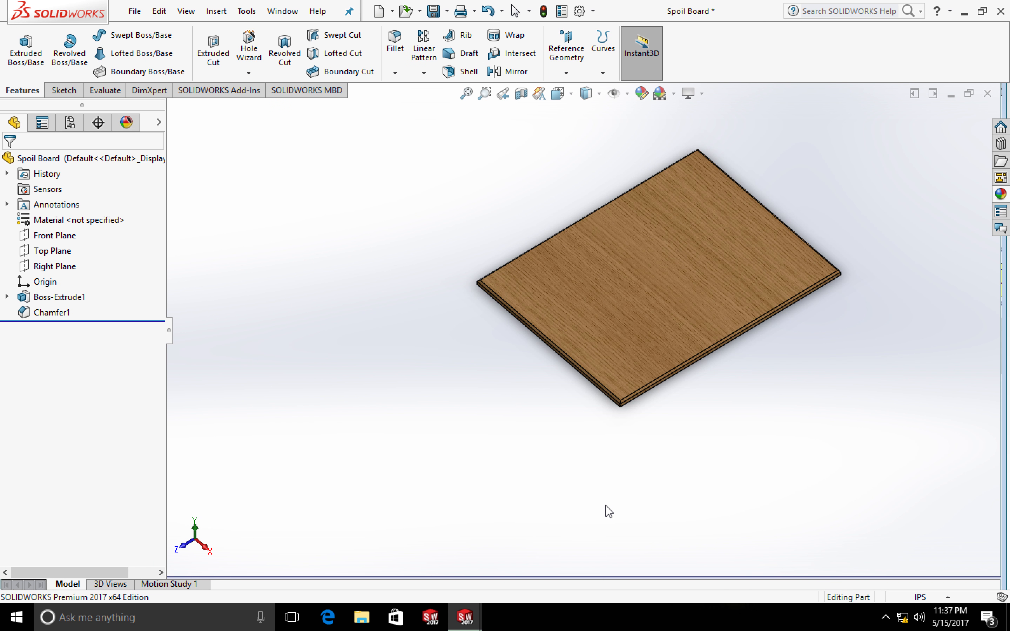
key(space)
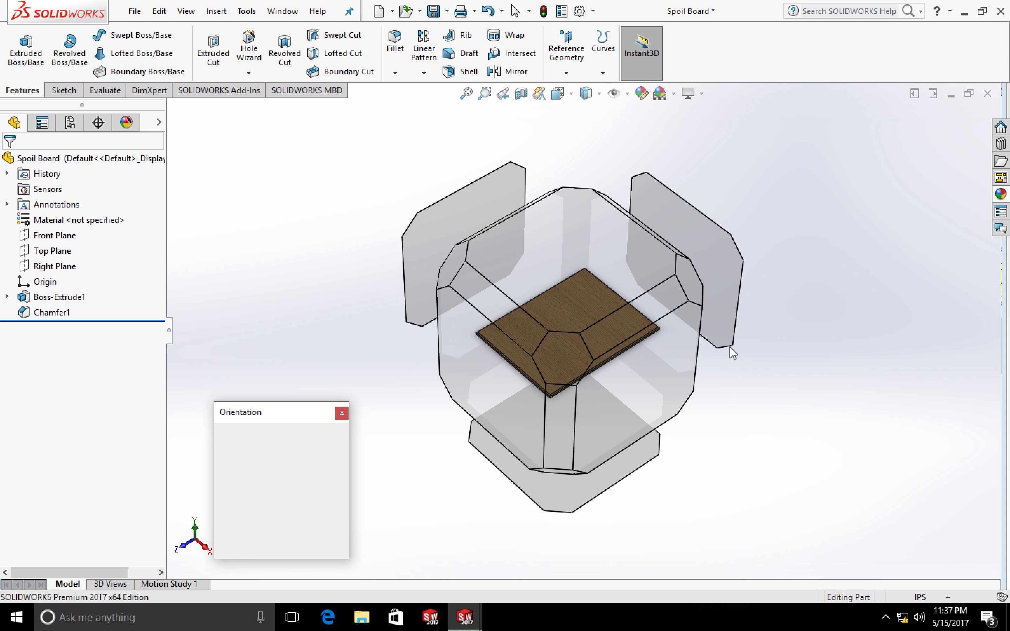
click(536, 246)
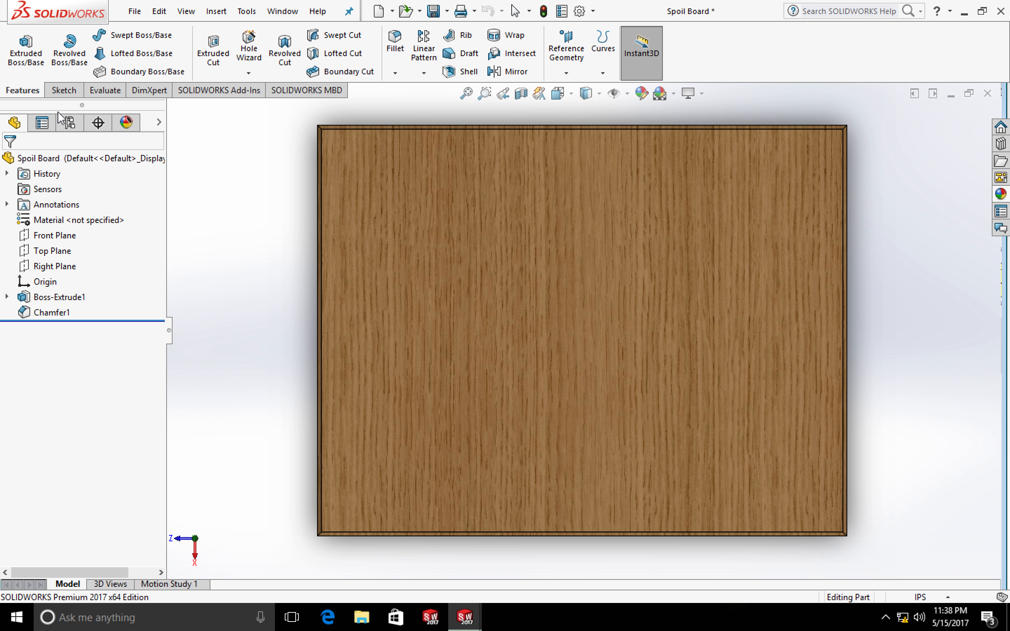
Place a counterbore Hole Wizard hole on the board's top face near a corner, about 11.16 in by 15.09 in from the origin.
click(249, 48)
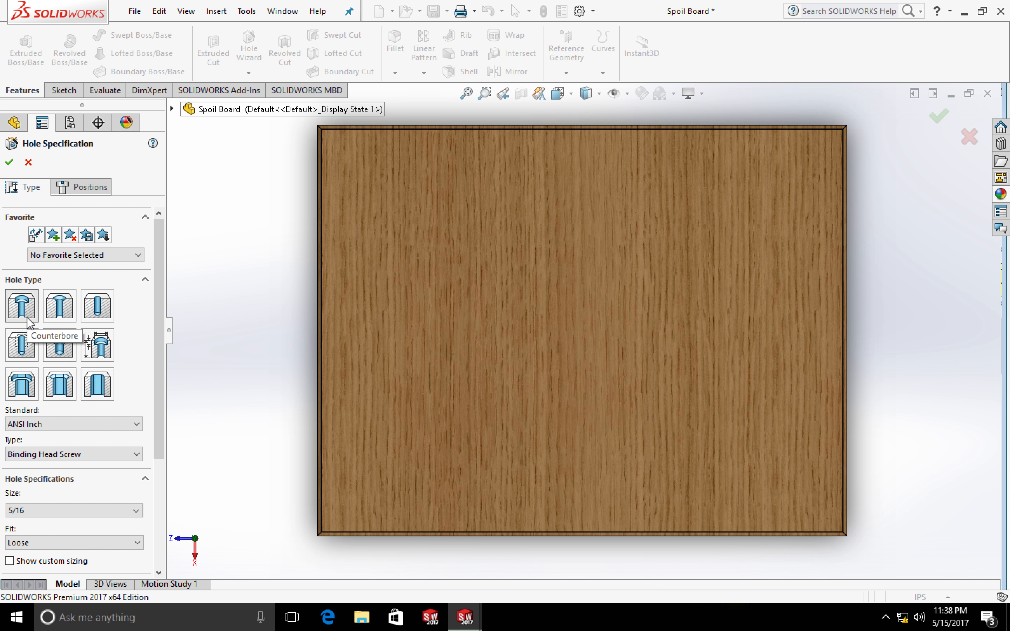
click(82, 187)
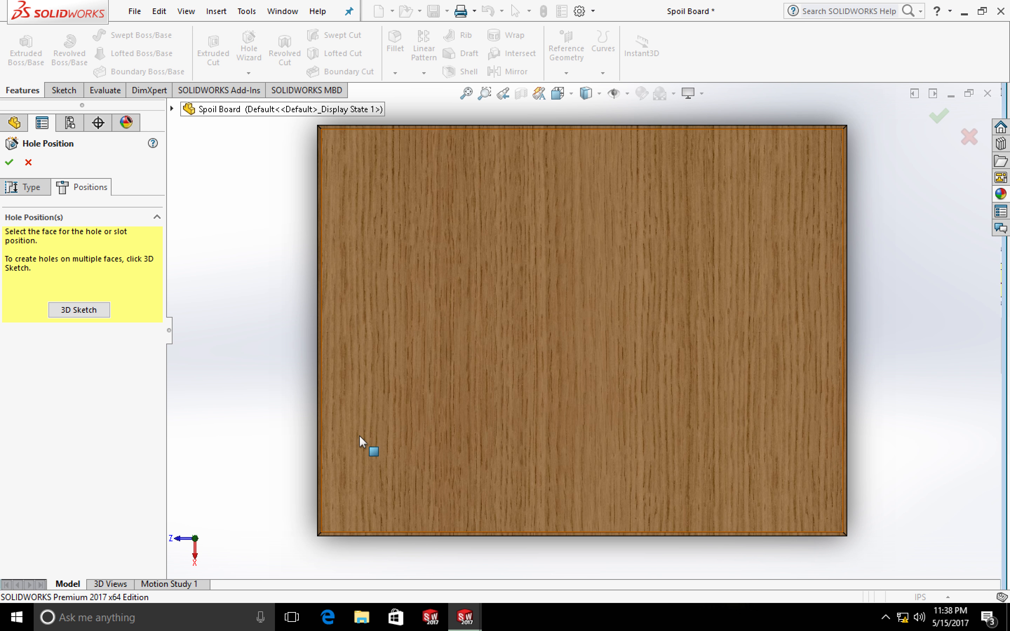
click(350, 485)
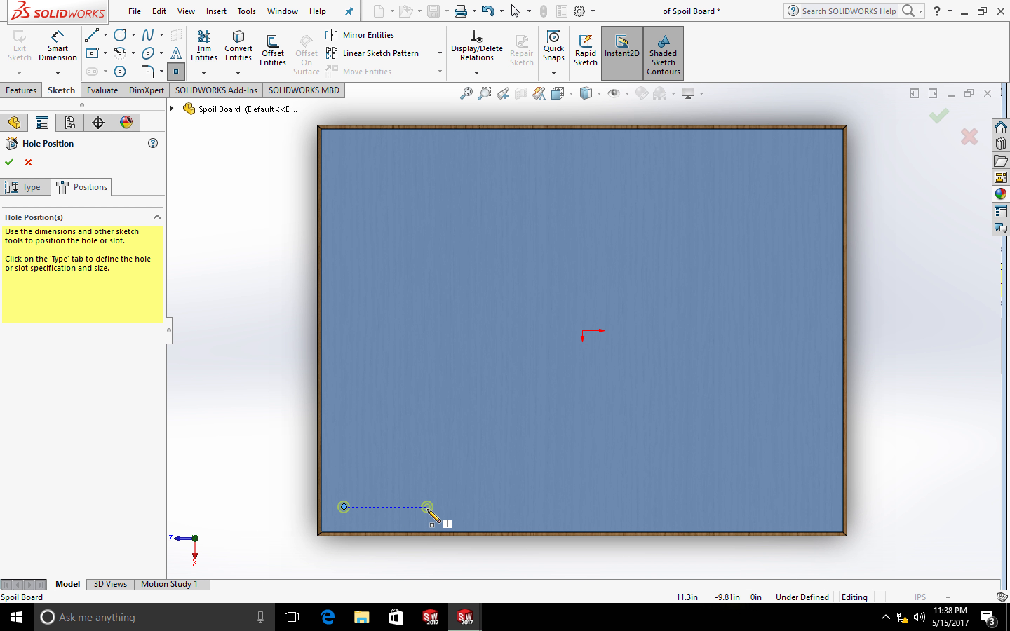
click(462, 515)
click(808, 506)
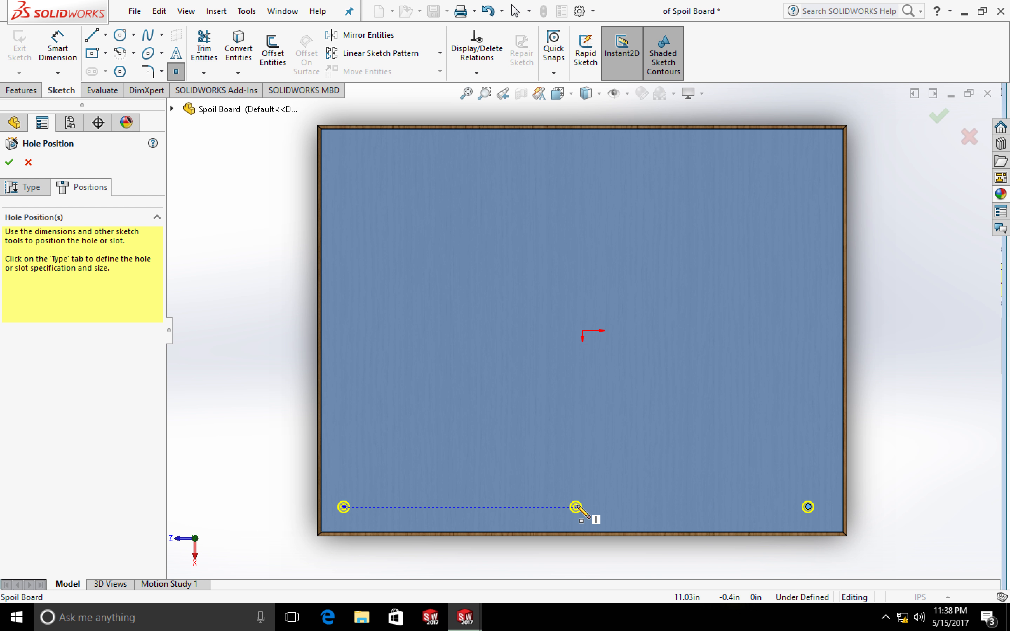
key(Escape)
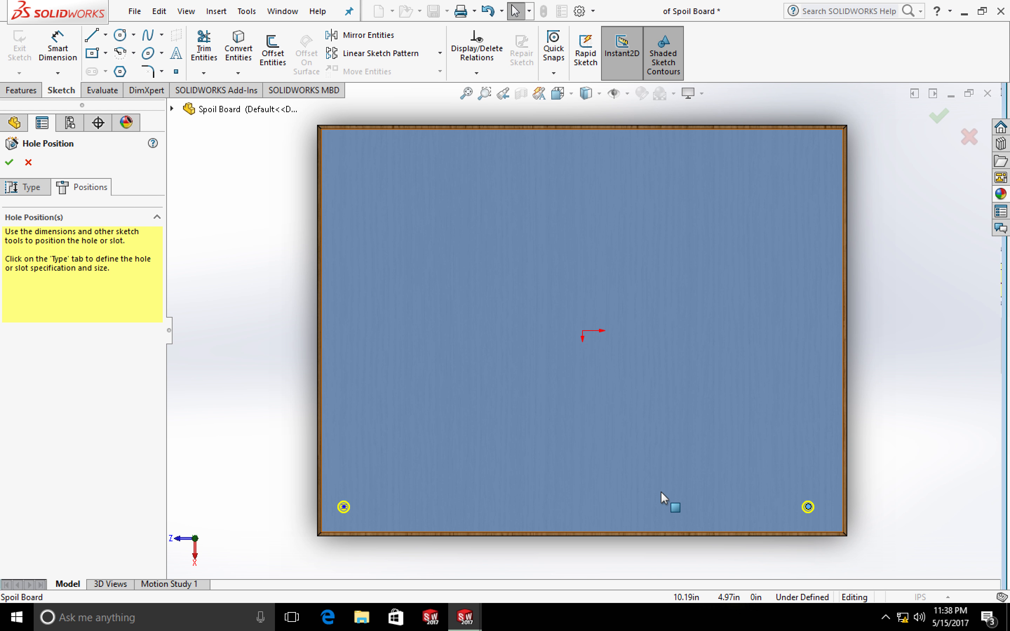
key(ctrl+z)
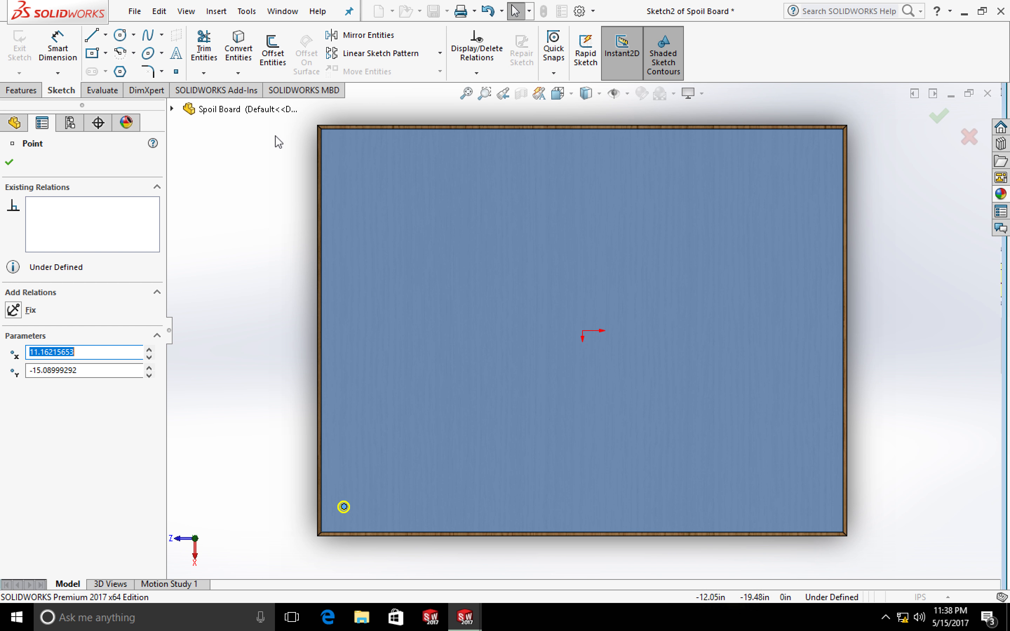
Set up a linear sketch pattern of the corner hole point along the board's long side with 10 in spacing.
click(357, 58)
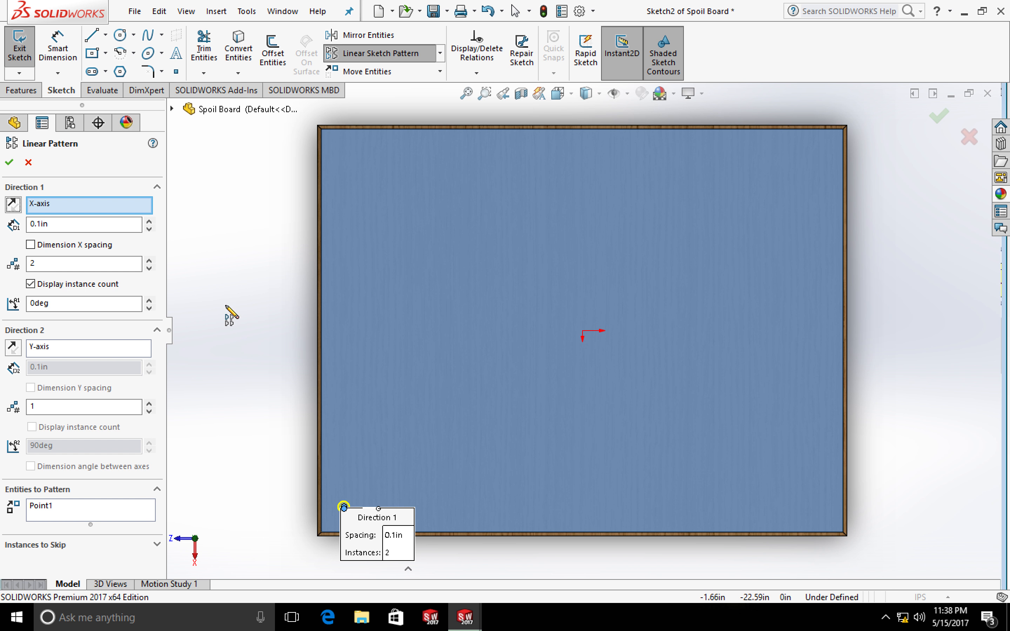
click(112, 226)
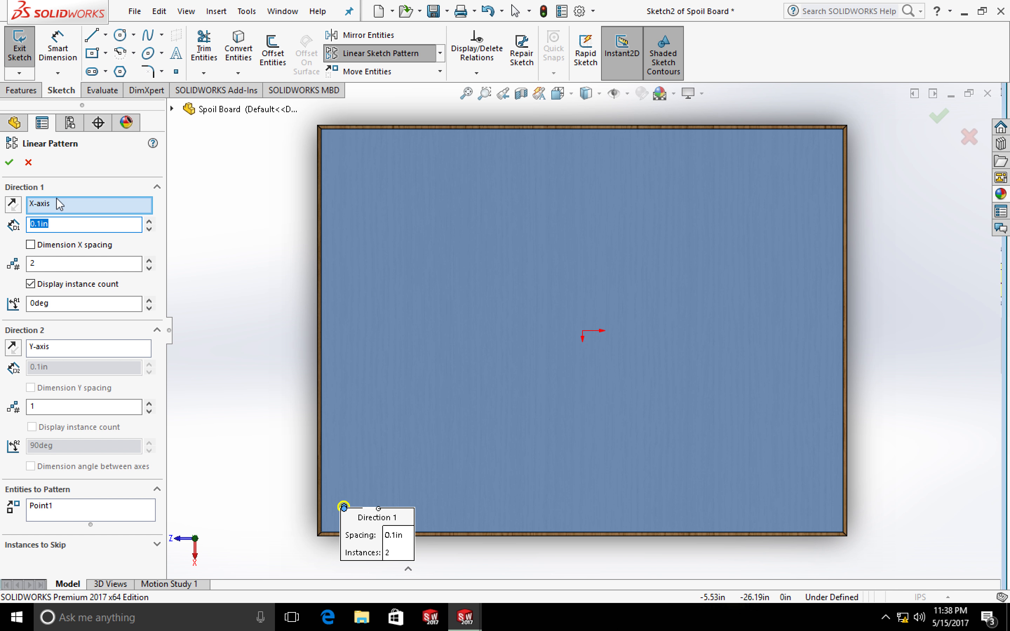
text(1o)
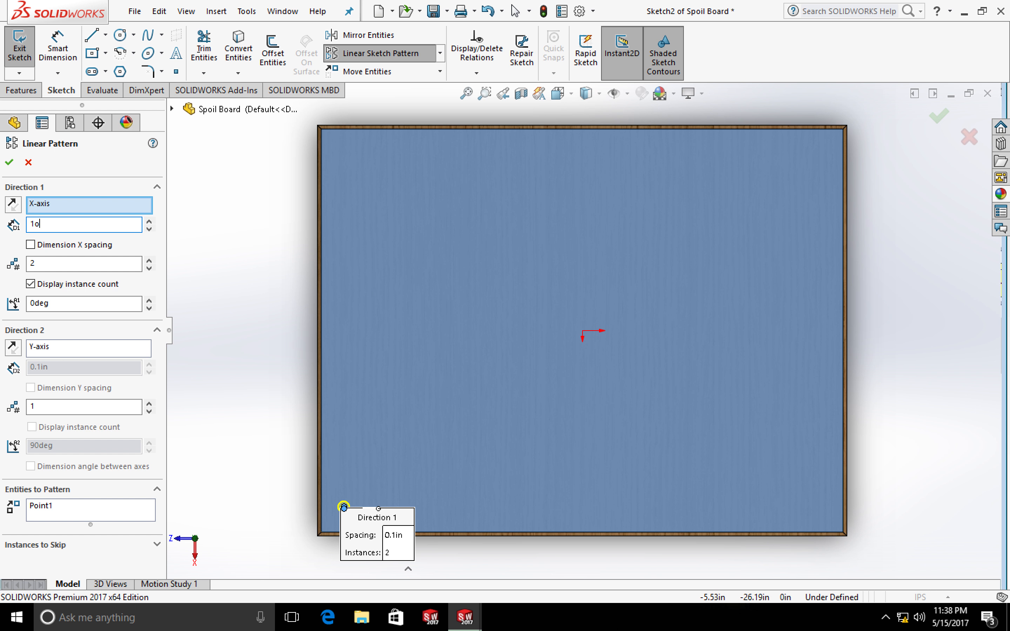
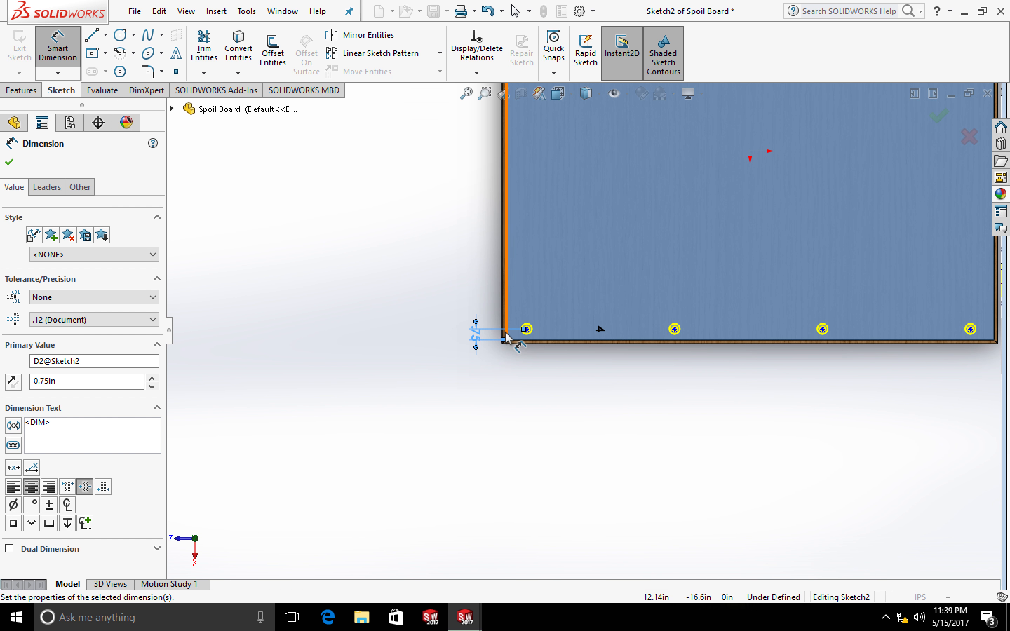
Dimension the corner hole point 1.5 in from the board's adjacent short side edge.
scroll(542, 332, down, 3)
scroll(540, 336, down, 3)
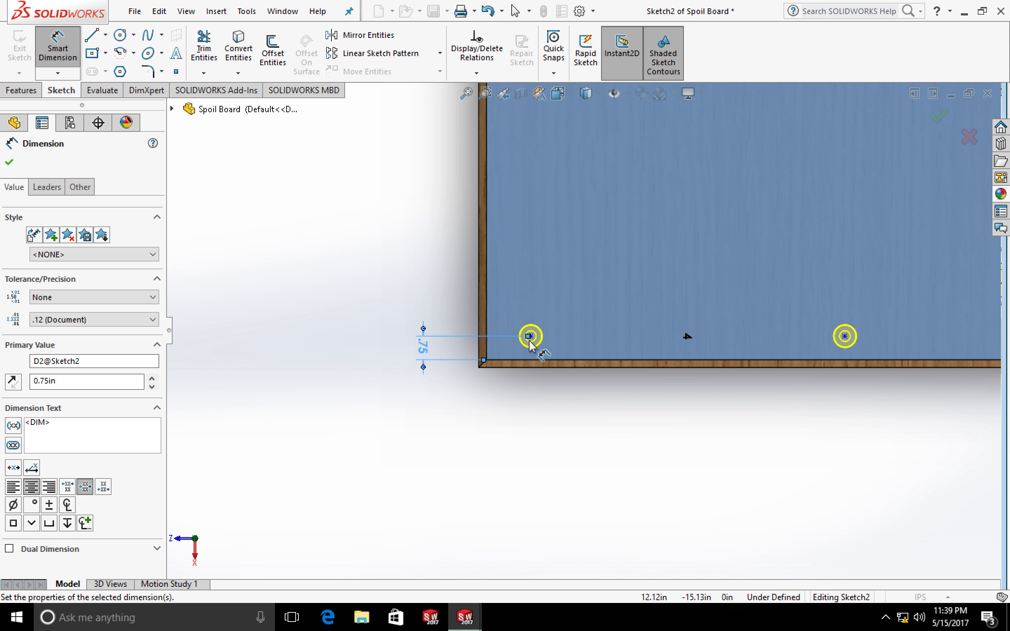
drag(539, 332, 447, 277)
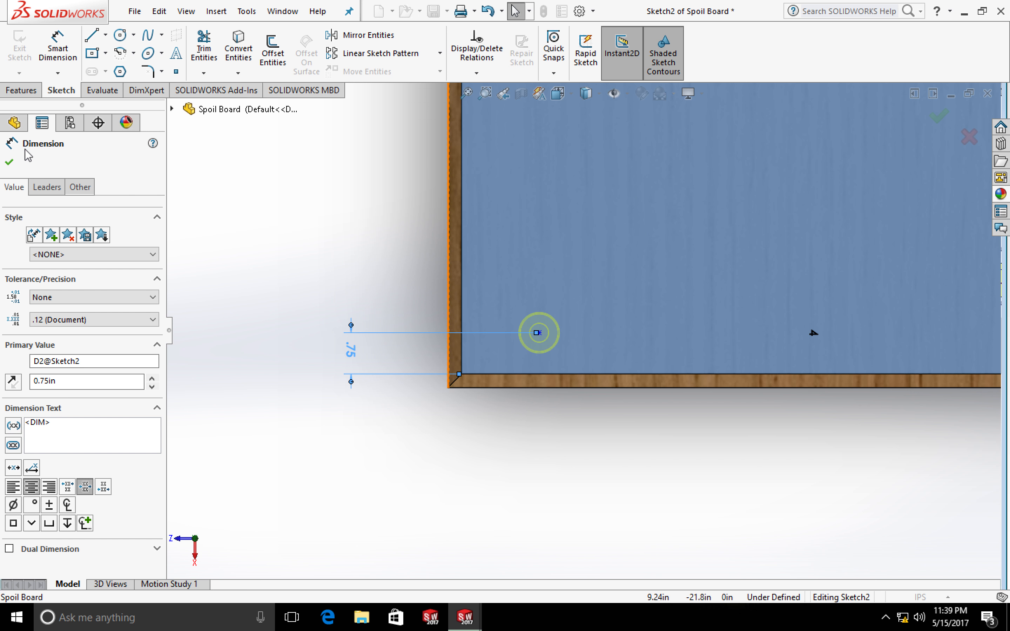
click(9, 163)
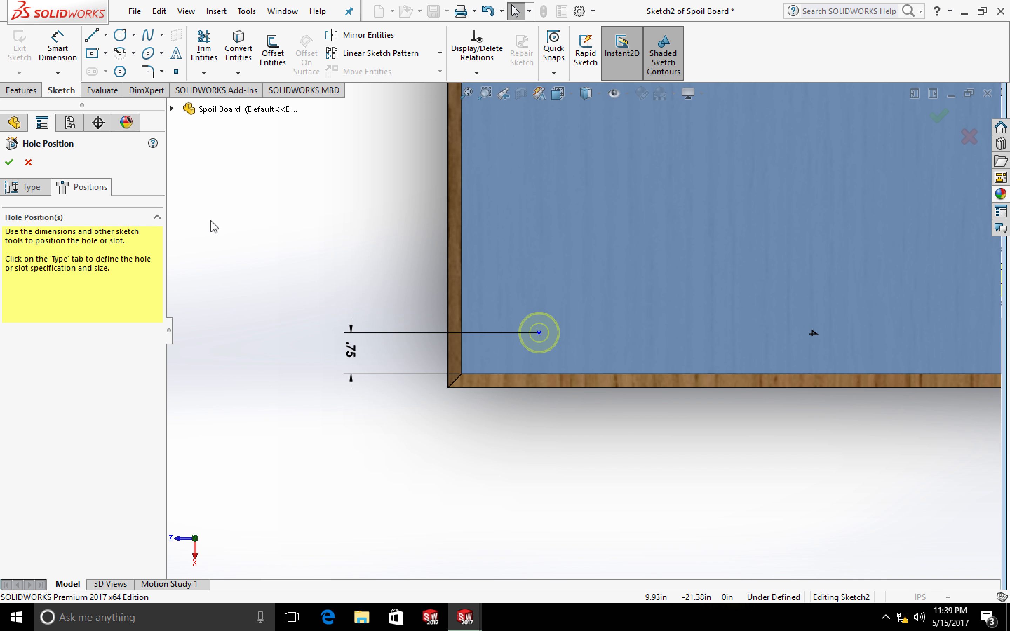
click(58, 51)
click(538, 333)
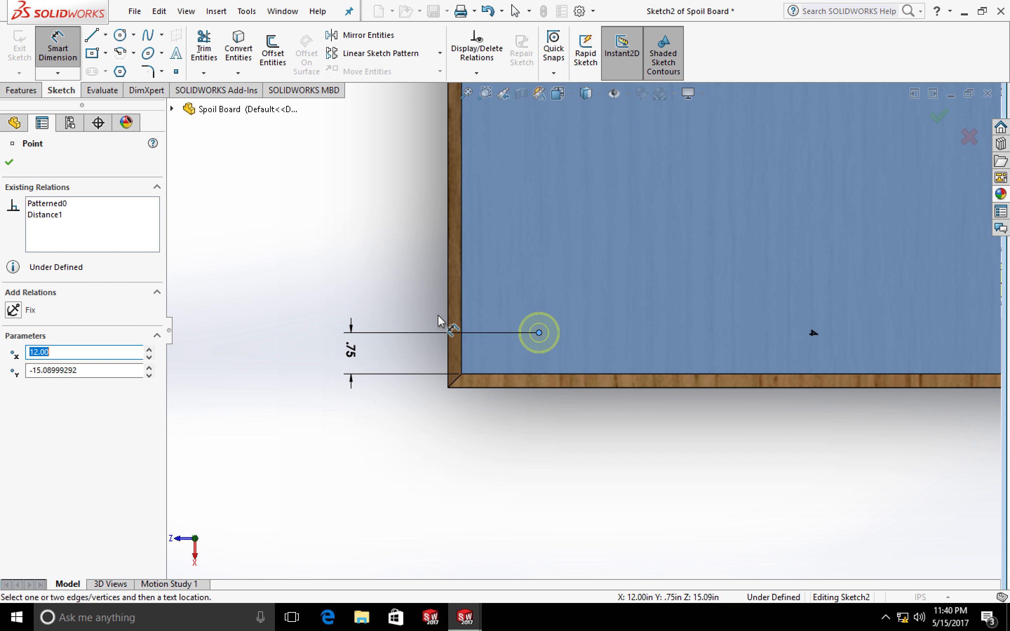
click(450, 322)
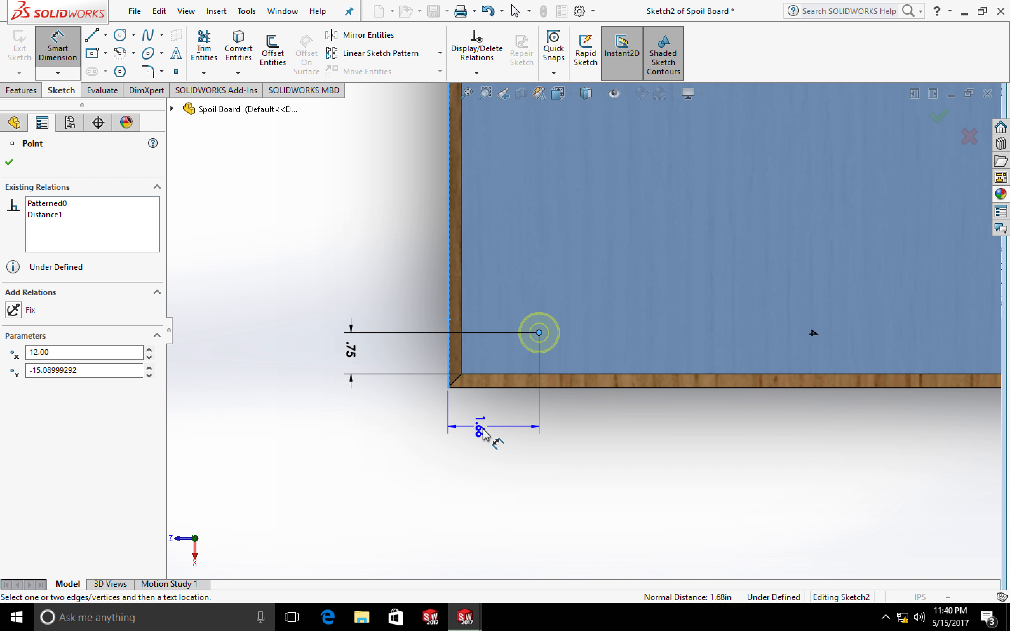
click(491, 439)
text(1.8)
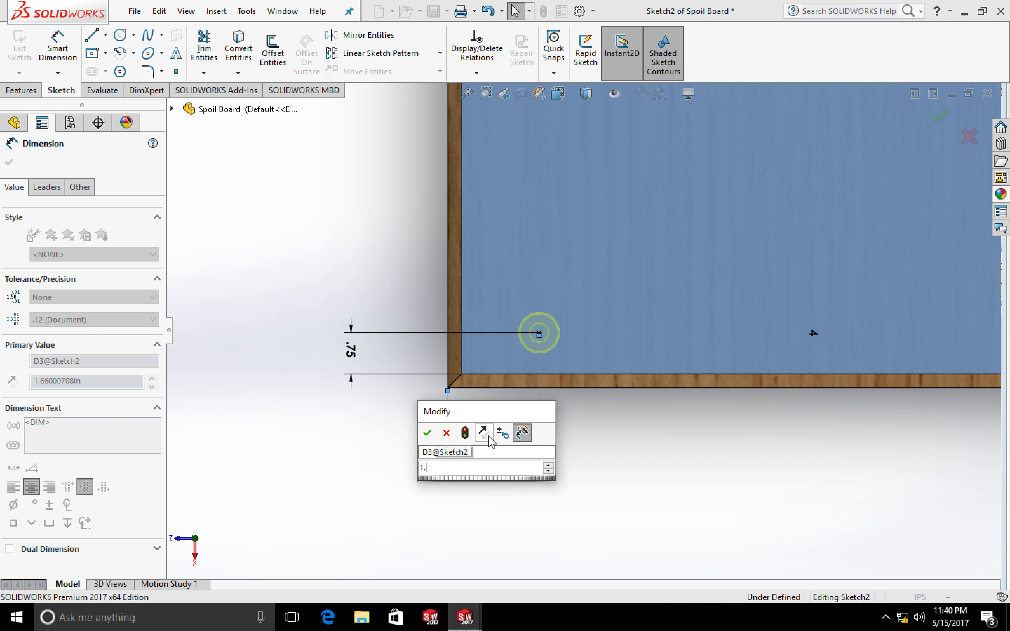
key(Return)
Finish the hole positions to cut the row of counterbored holes along the board's long edge.
scroll(489, 436, down, 3)
scroll(622, 318, up, 5)
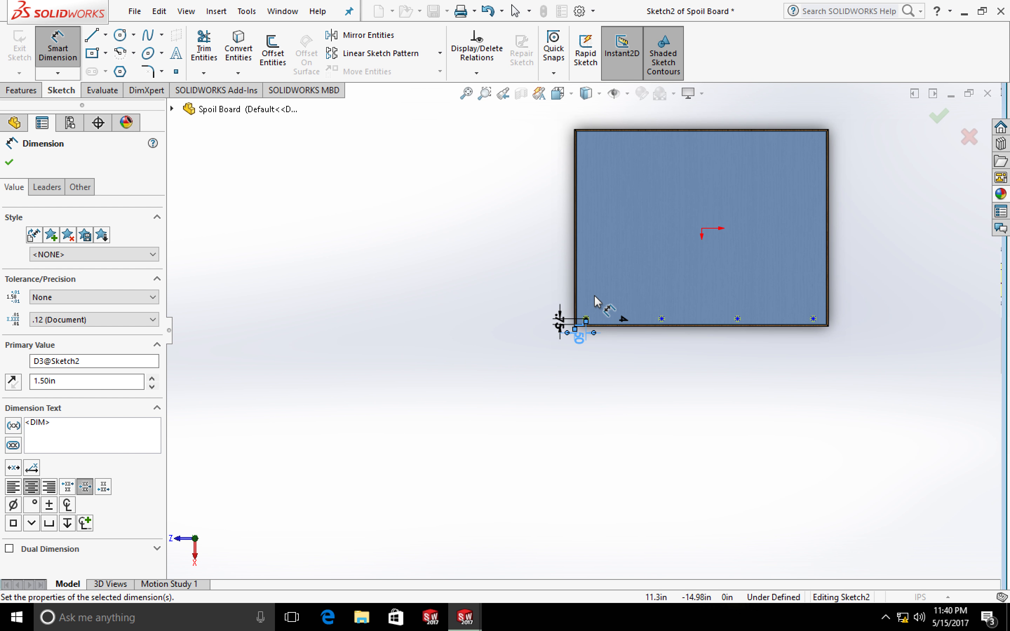
scroll(737, 319, down, 1)
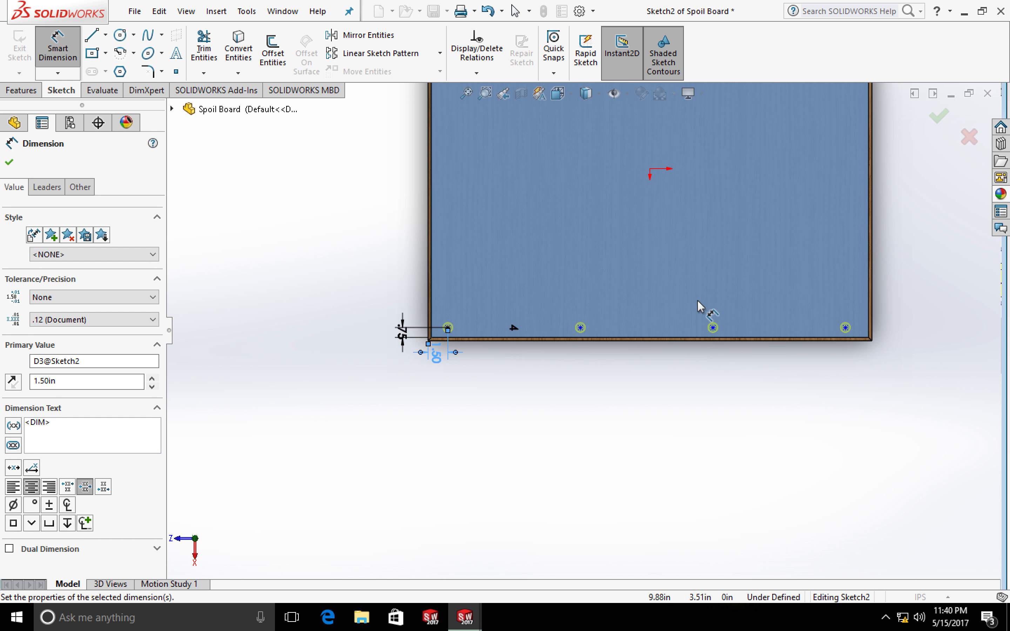
click(939, 115)
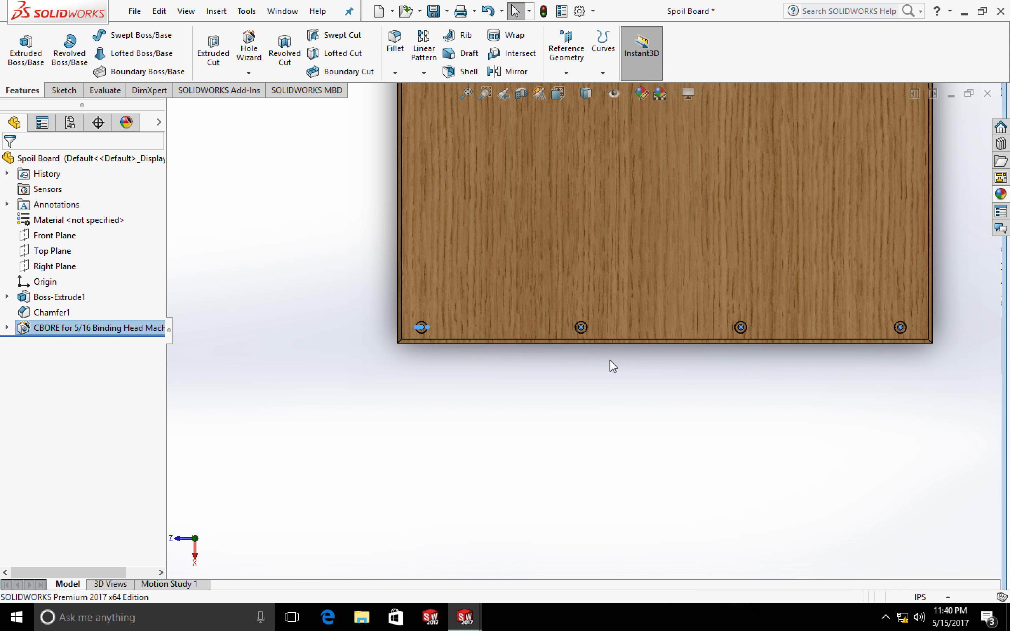
scroll(606, 391, down, 1)
click(605, 390)
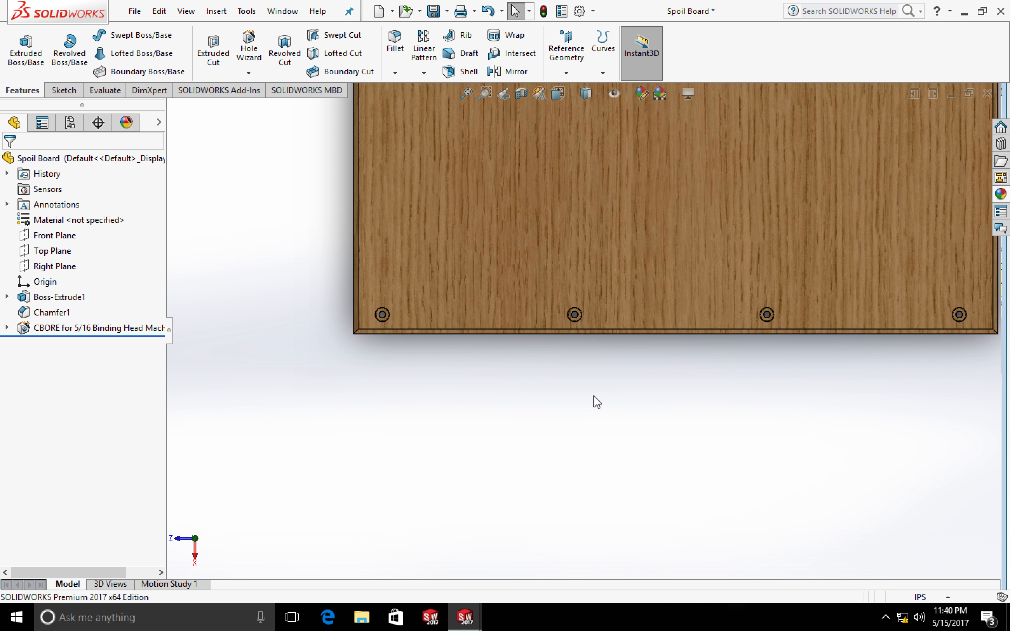
Reopen the counterbore feature's hole positions and sketch a centerline across the board between the midpoints of its two short side edges.
scroll(593, 397, up, 3)
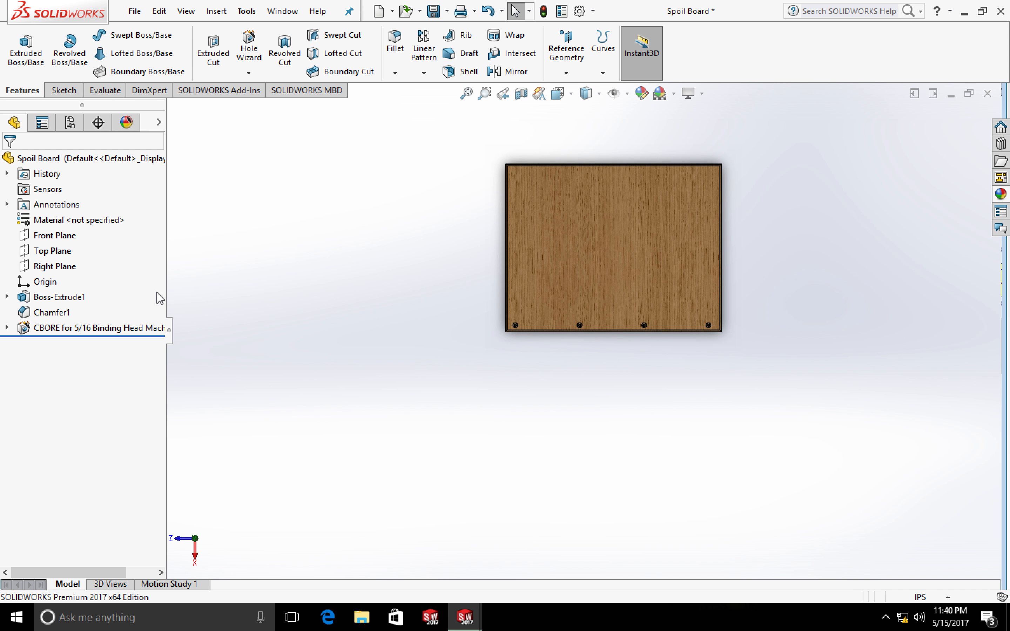
right_click(100, 327)
click(106, 284)
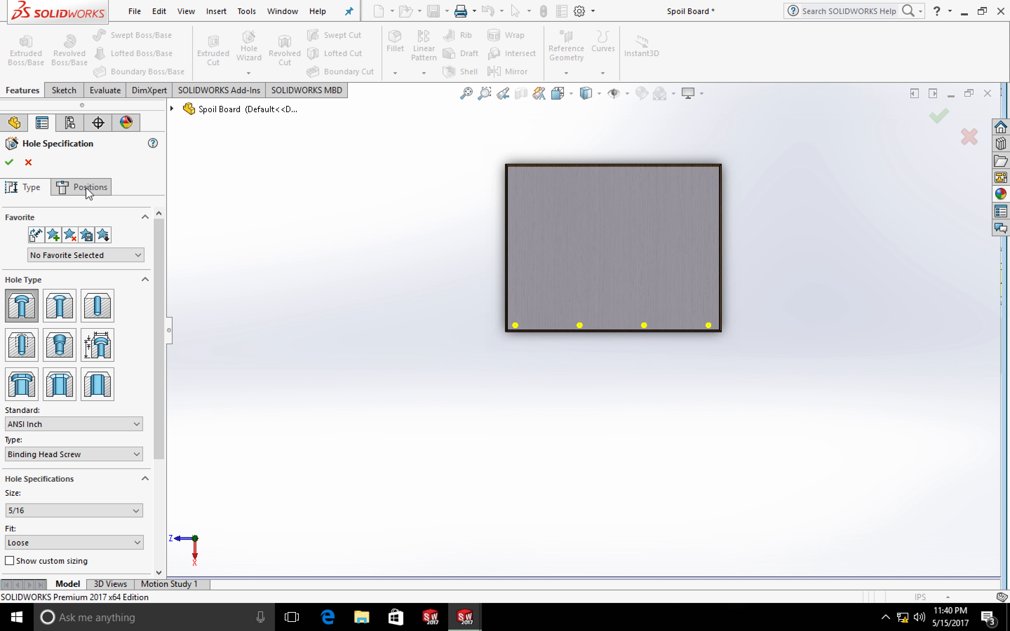
click(91, 188)
click(106, 35)
click(119, 71)
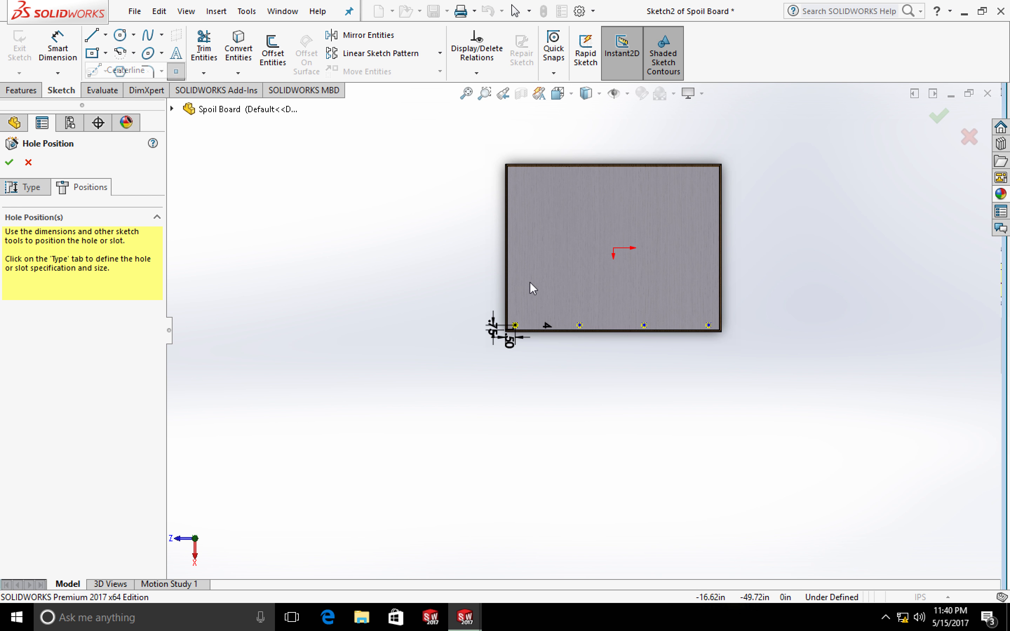
click(507, 248)
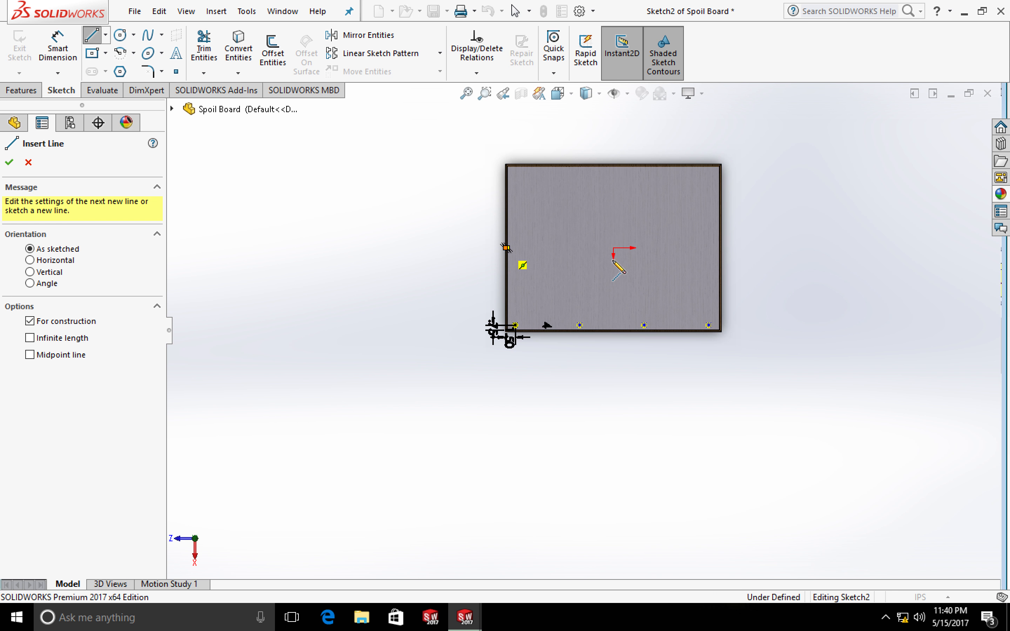
click(721, 248)
key(Escape)
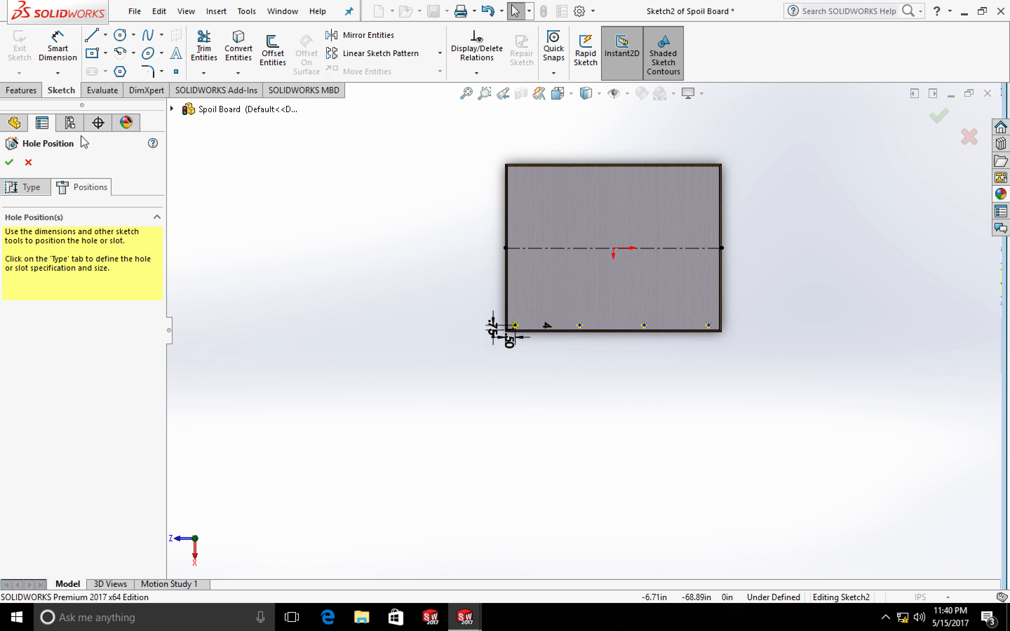
Mirror the four hole points about the centerline and finish the counterbore feature.
click(364, 35)
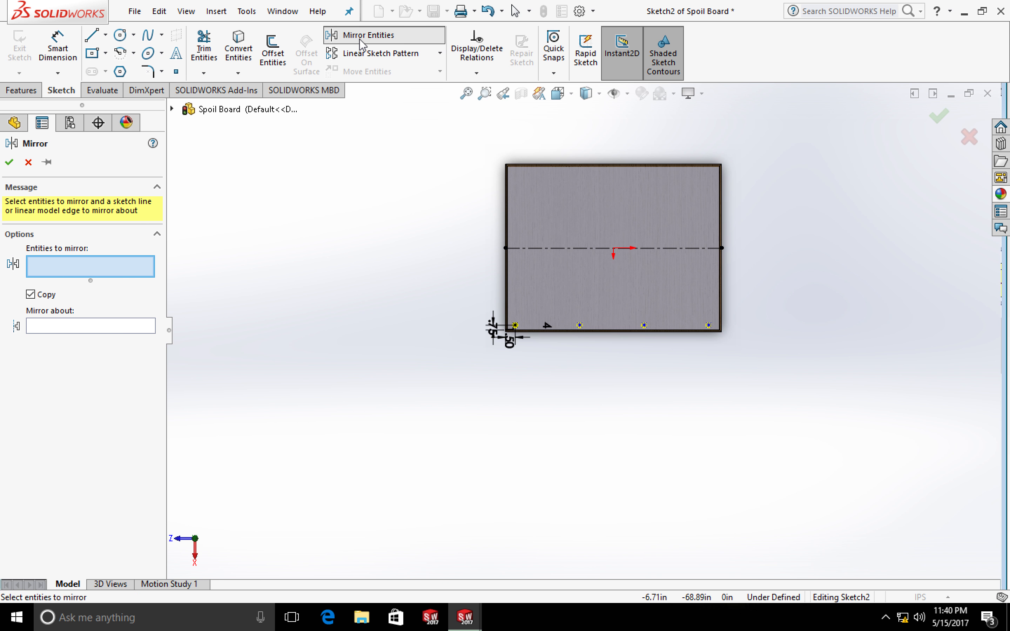
drag(421, 302, 839, 393)
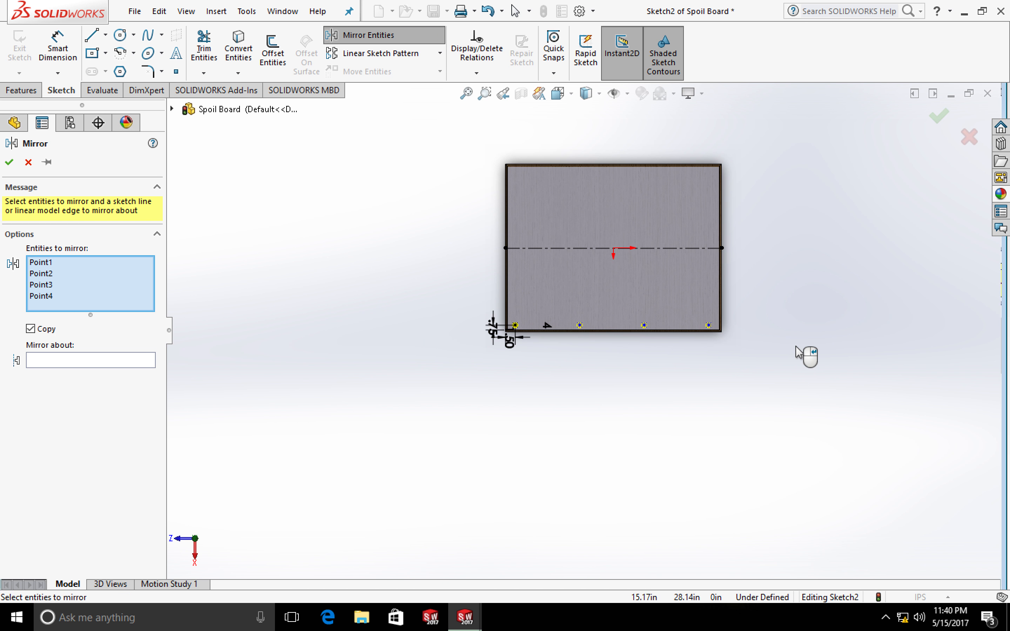
click(59, 360)
click(528, 249)
click(939, 116)
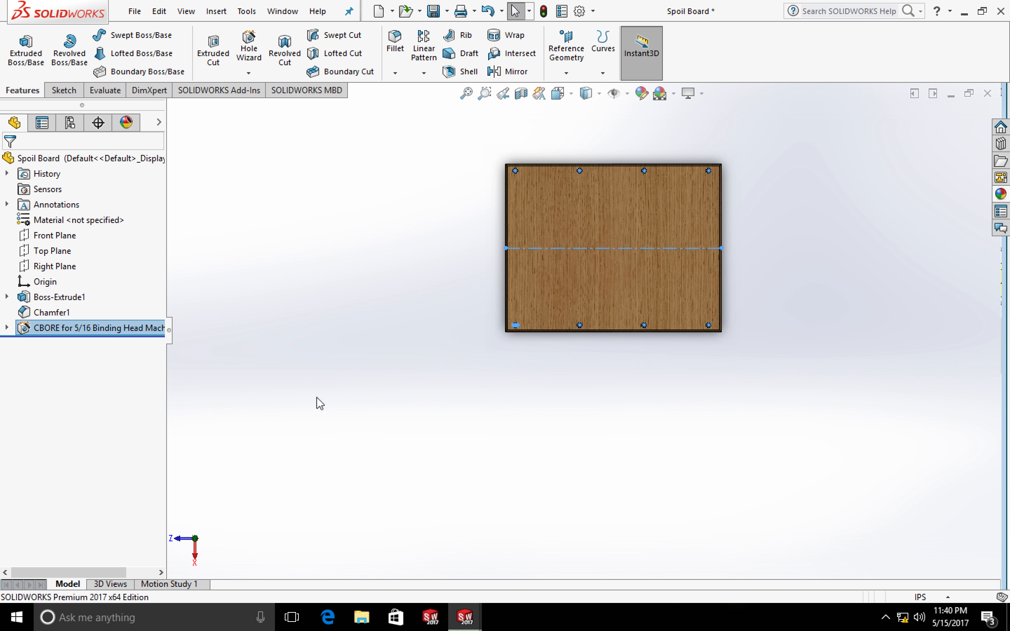
click(315, 386)
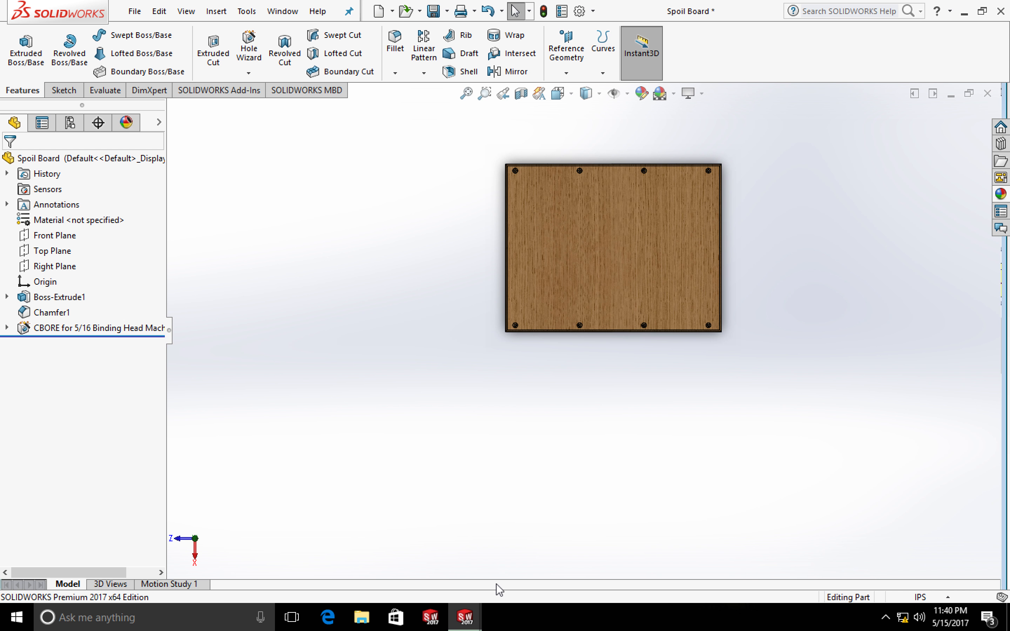
Switch to the Assem1 assembly, opt out of further rebuild prompts and rebuild it with the modified board.
click(483, 622)
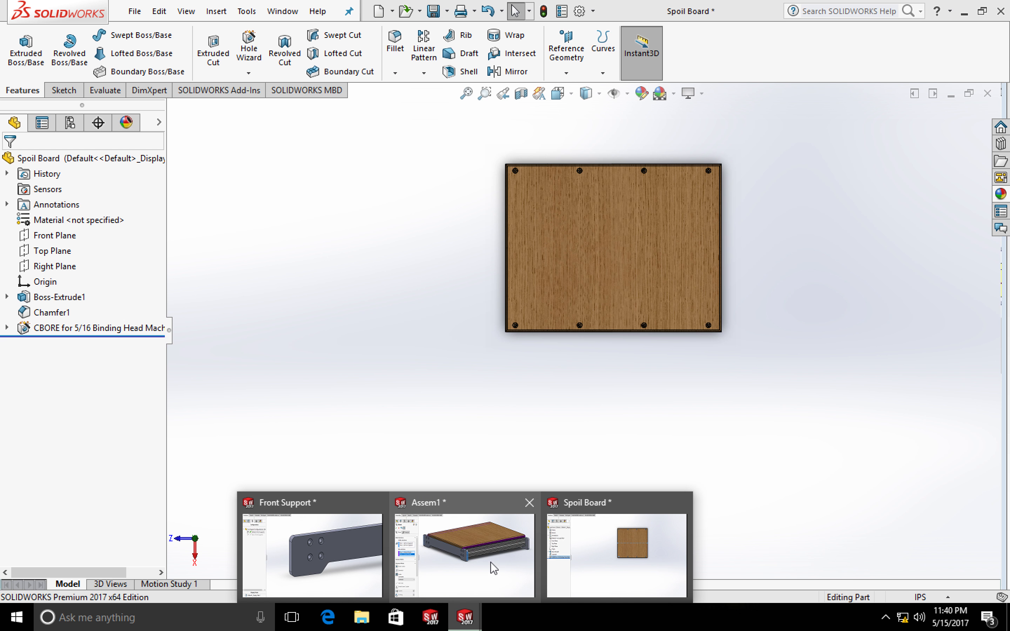
click(488, 562)
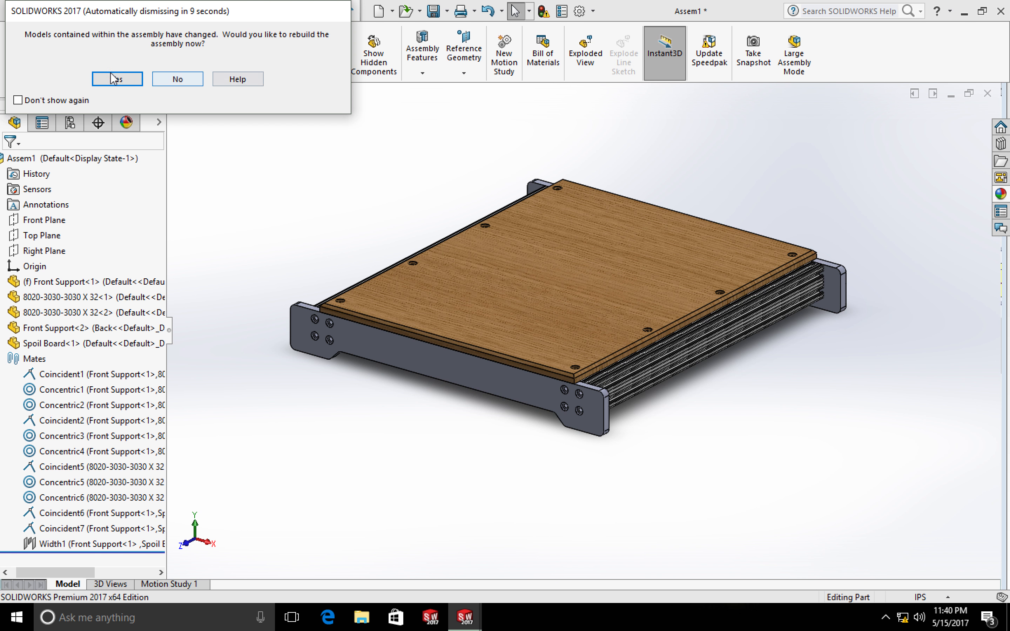
click(35, 101)
click(122, 81)
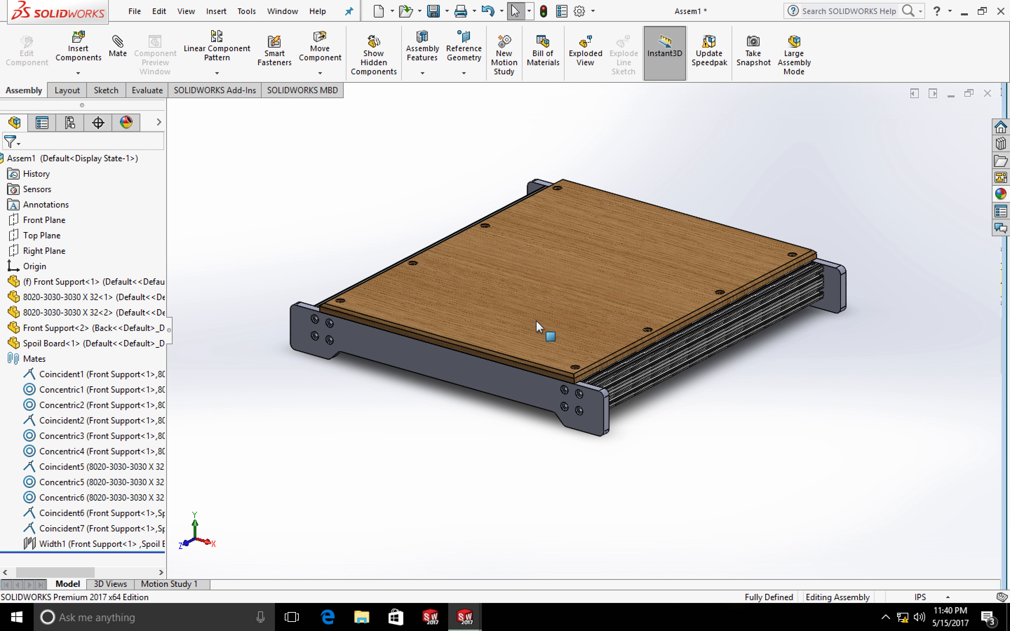
Examine the board's two hole rows and their position relative to the rails from the front and from above.
middle_drag(513, 394, 636, 275)
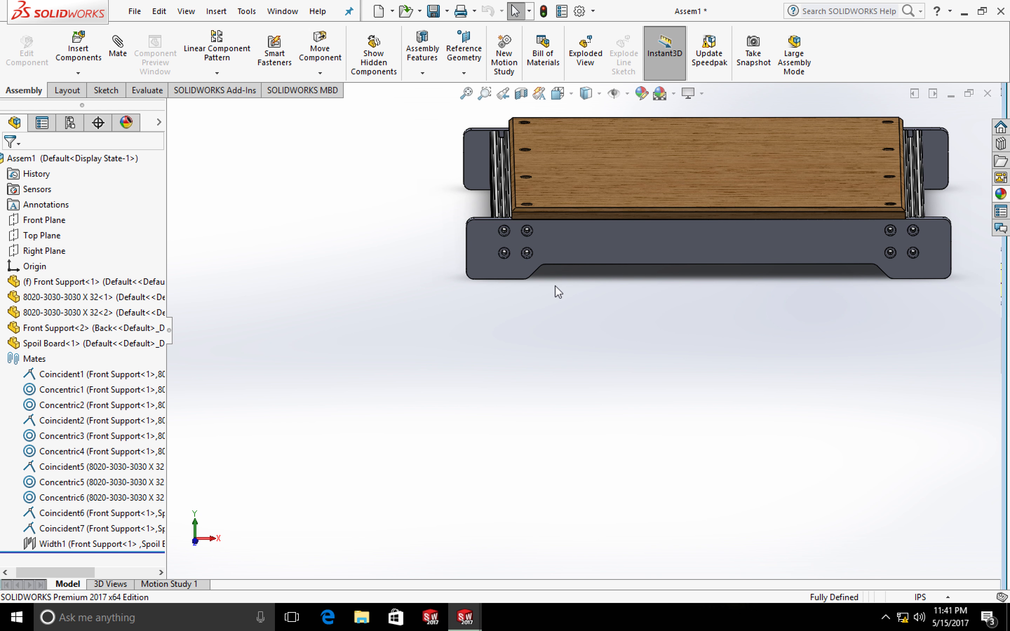
scroll(557, 289, up, 3)
scroll(547, 235, down, 5)
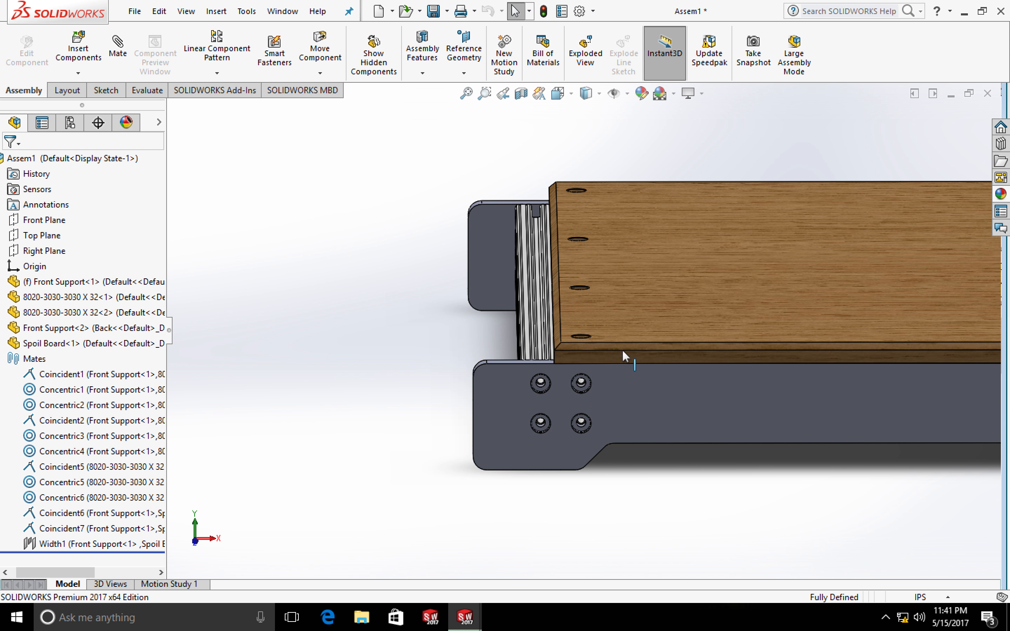
middle_drag(635, 375, 648, 467)
scroll(651, 459, down, 5)
scroll(663, 449, up, 11)
scroll(621, 257, down, 4)
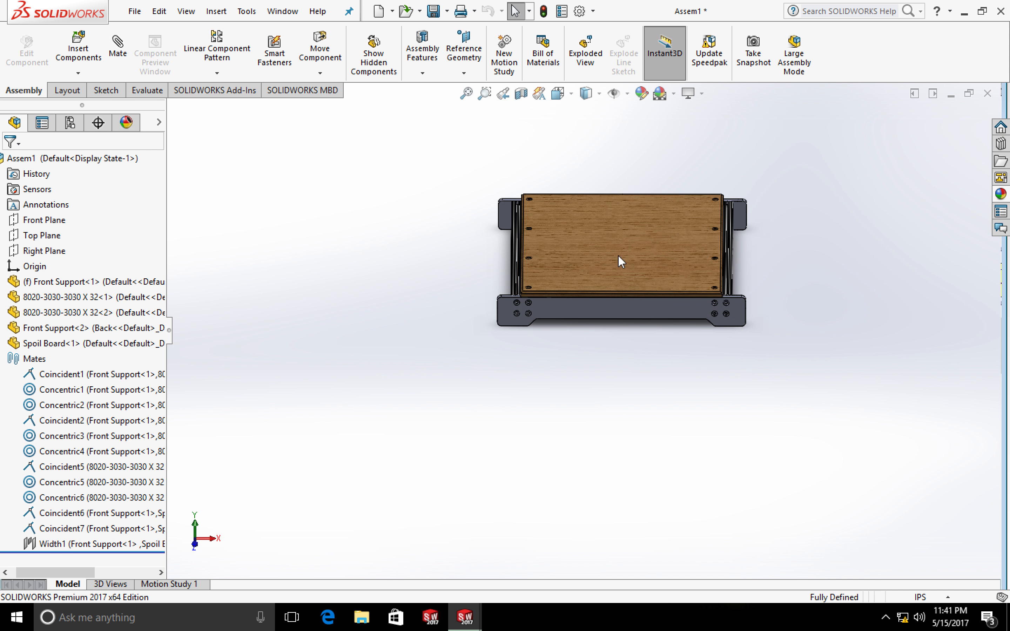
middle_drag(525, 424, 530, 372)
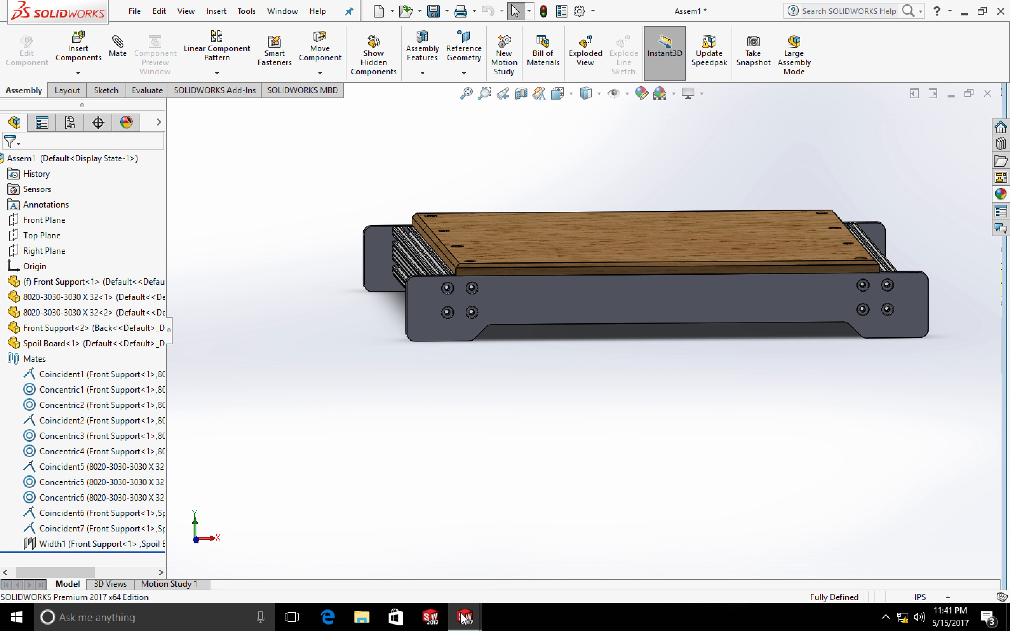
Close the Spoil Board part, saving all modified documents.
mouse_move(463, 618)
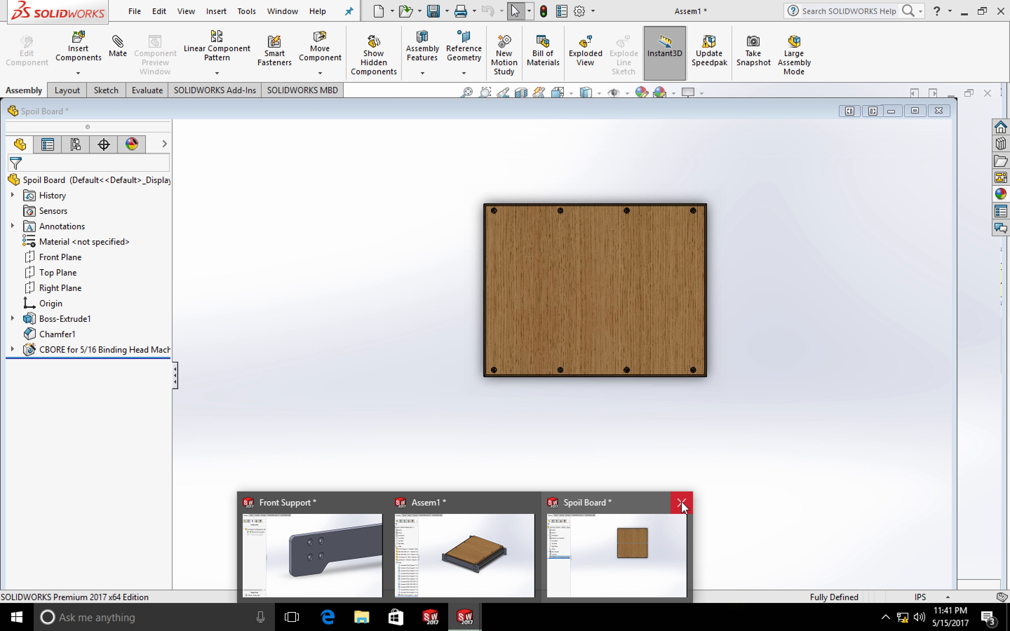
click(682, 504)
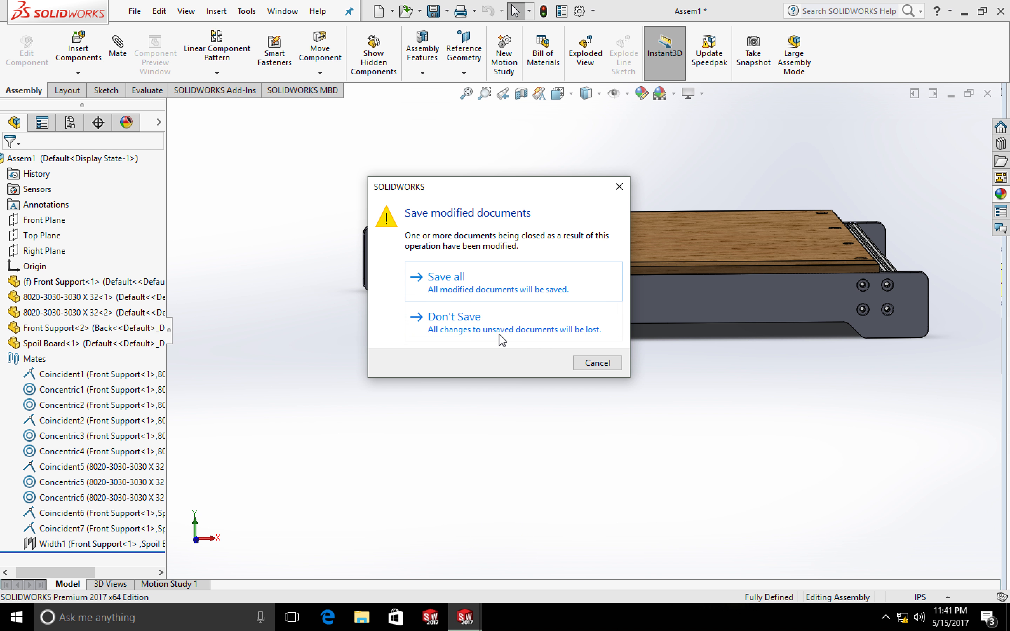
click(449, 292)
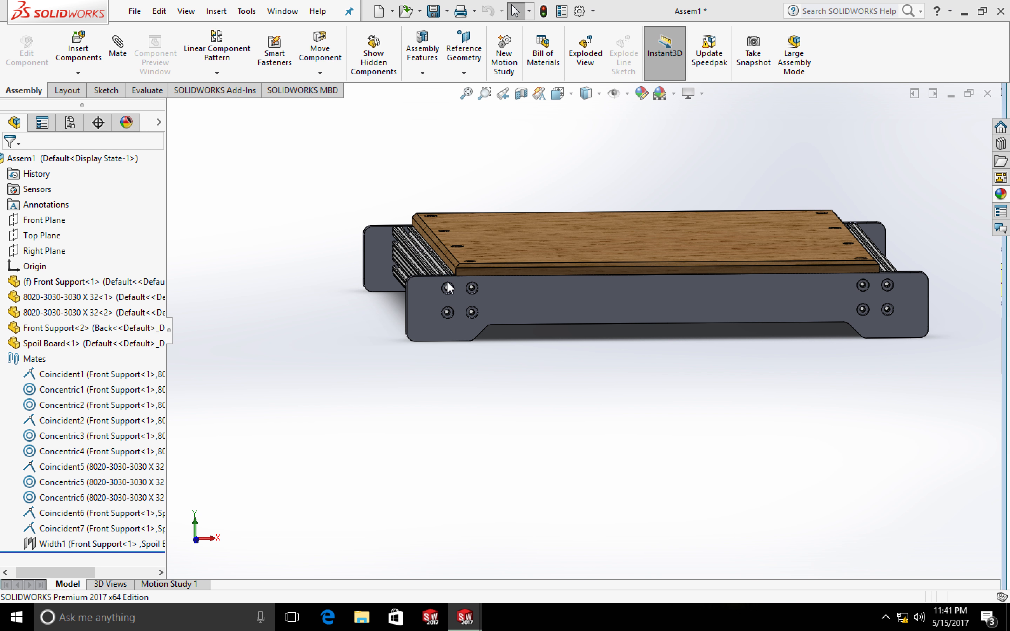
Switch to the Front Support part, set the end height of its profile to 6 in and rebuild.
scroll(562, 385, down, 4)
scroll(617, 354, up, 6)
scroll(660, 336, up, 3)
scroll(688, 292, down, 1)
scroll(712, 254, down, 3)
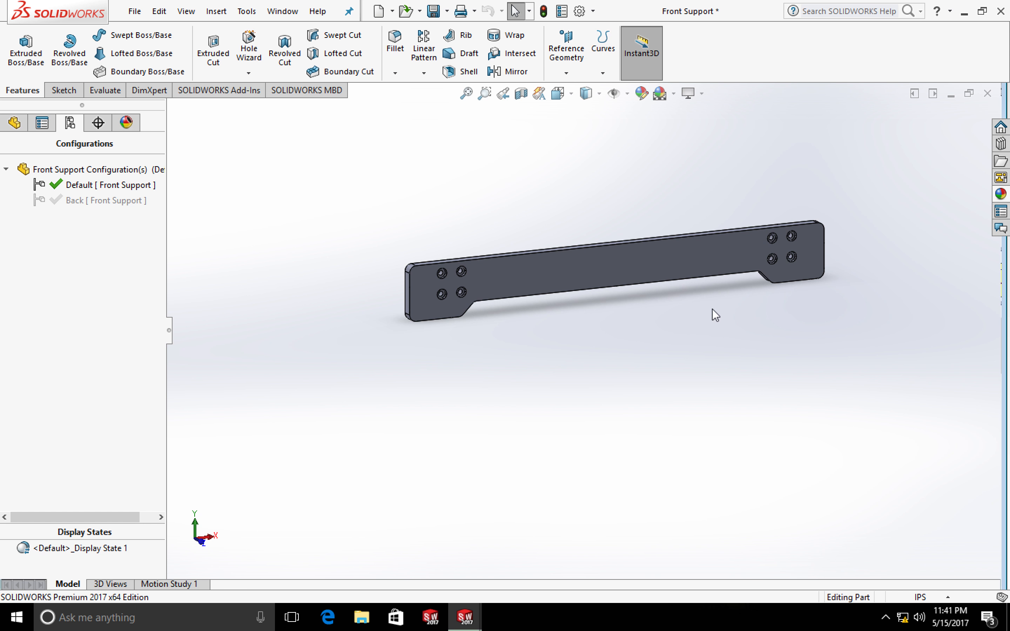
click(14, 123)
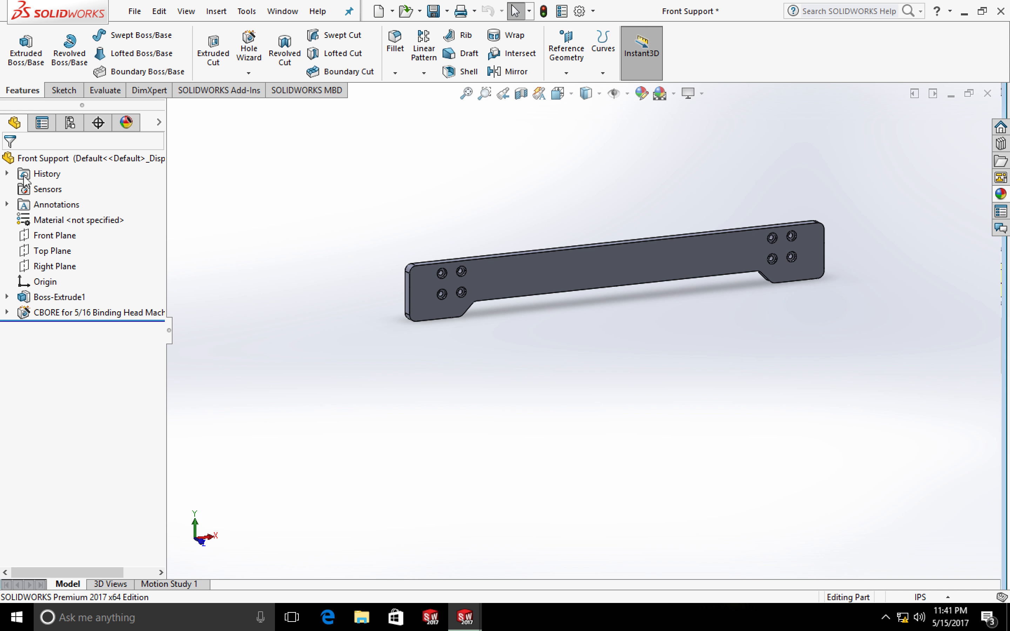
click(62, 305)
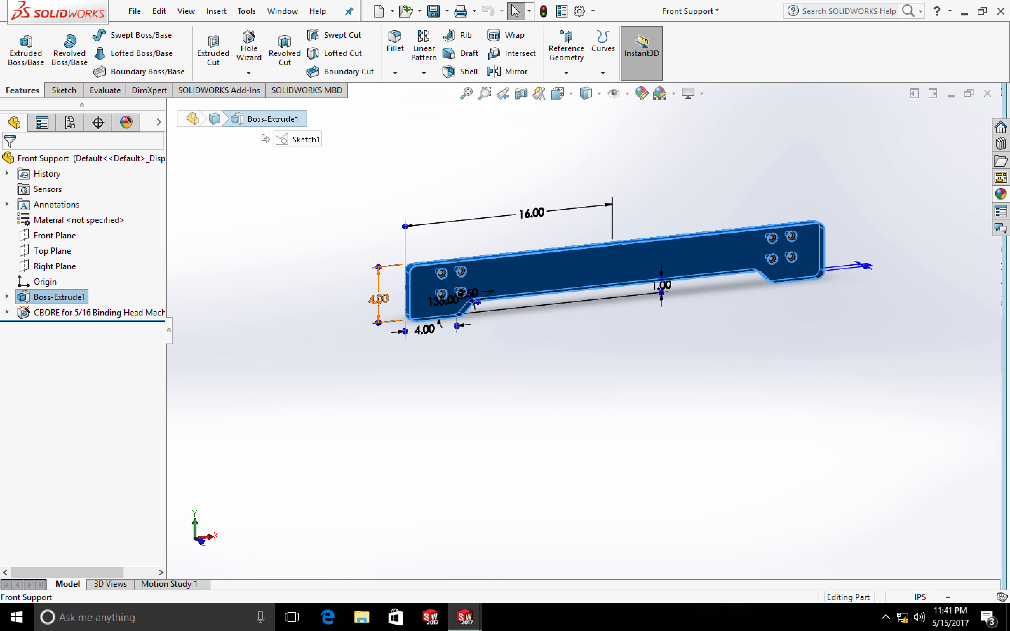
double_click(378, 298)
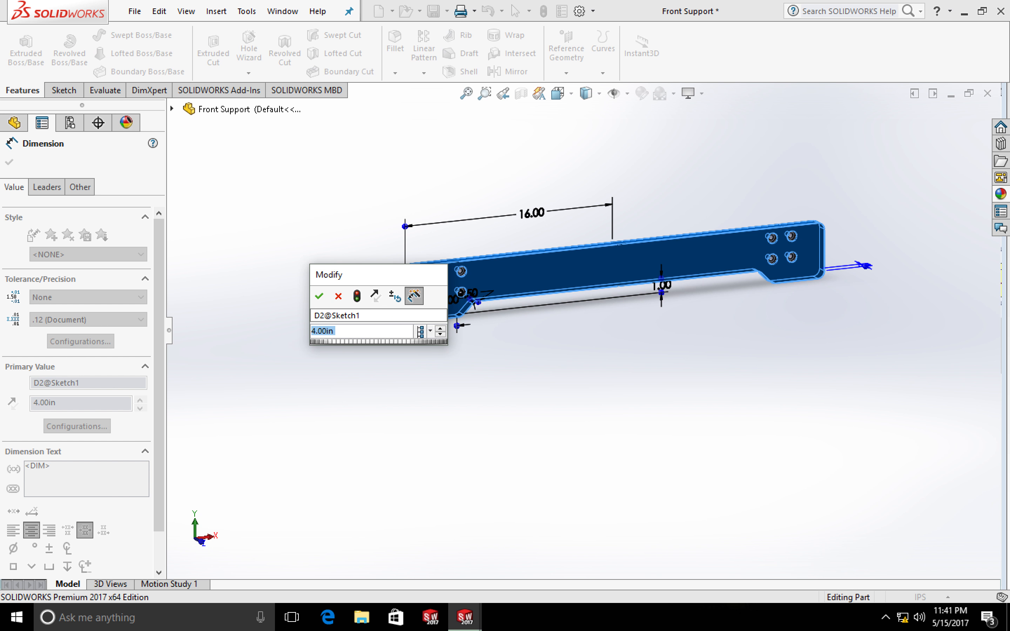
text(6)
key(Return)
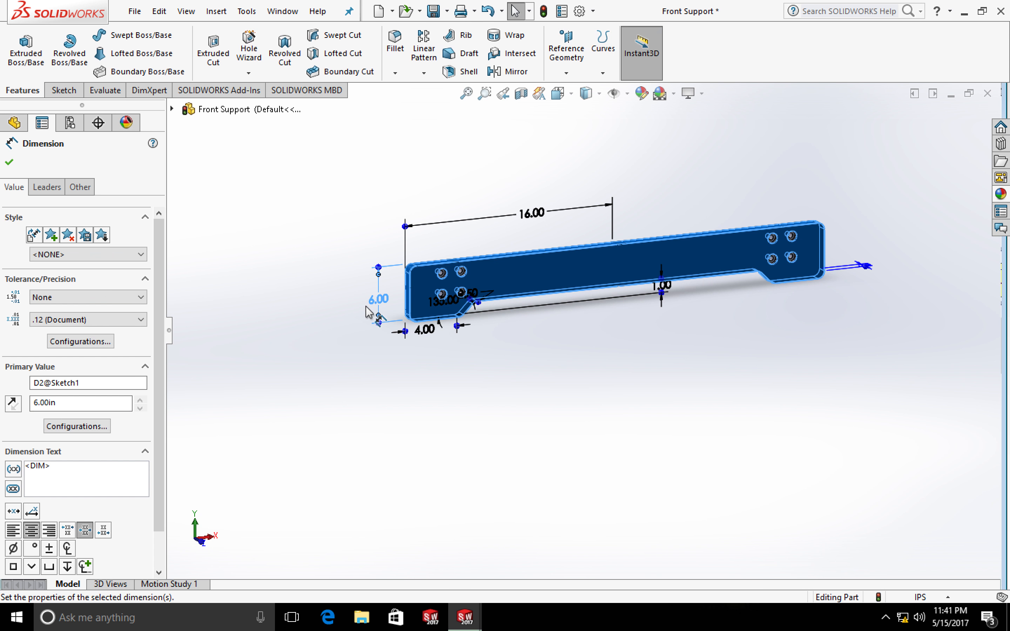
click(544, 11)
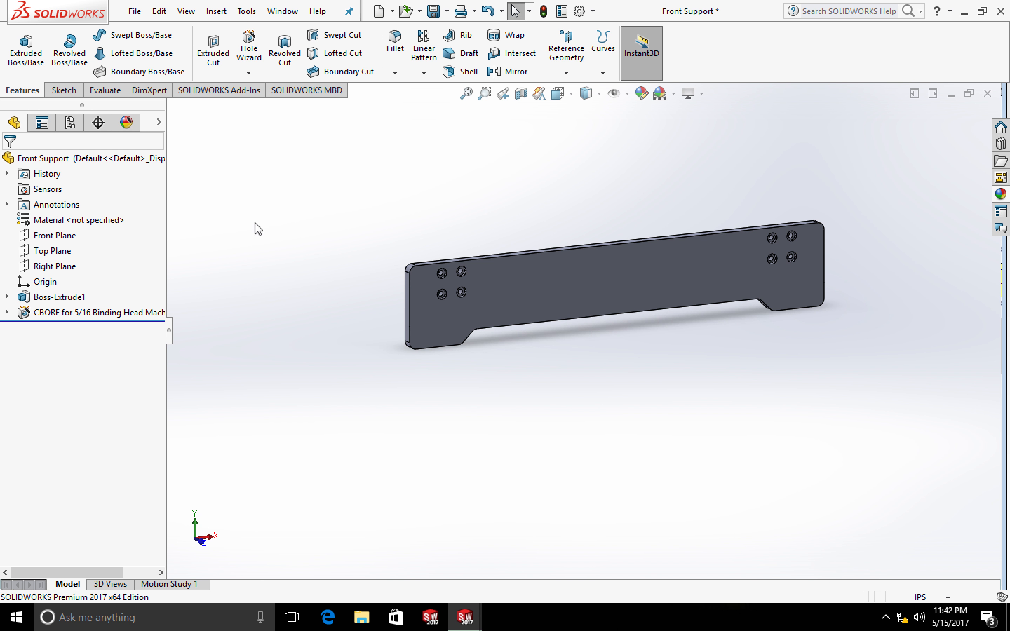
click(69, 298)
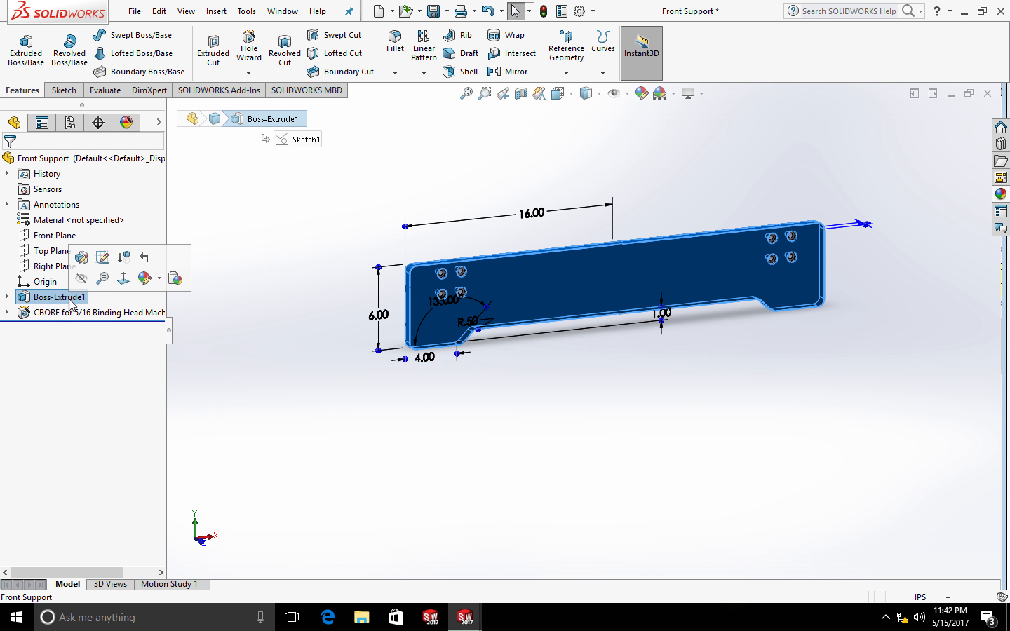
double_click(376, 316)
text(5)
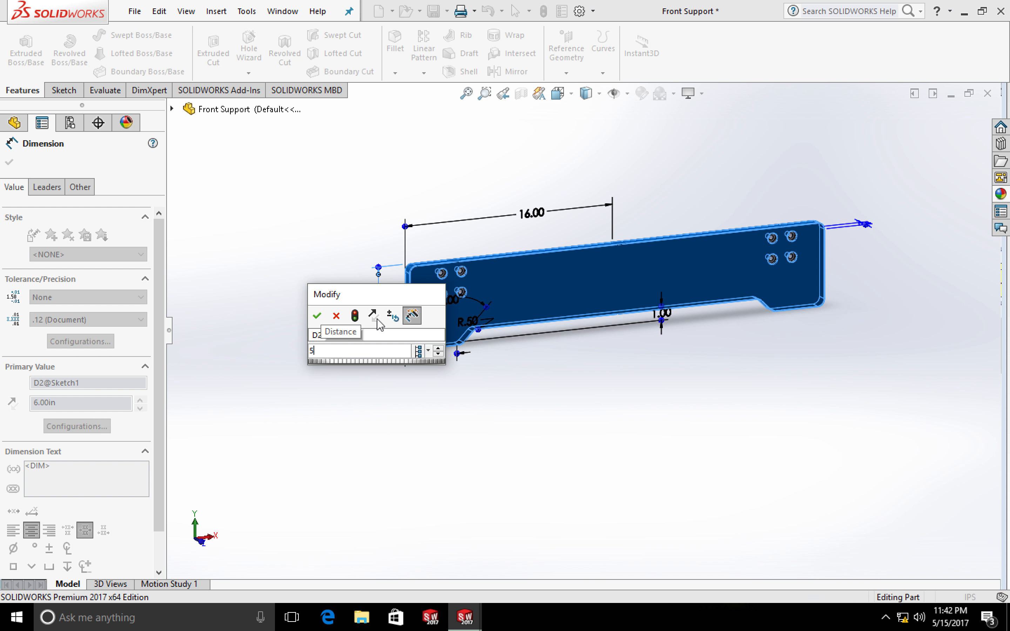
key(Return)
click(544, 11)
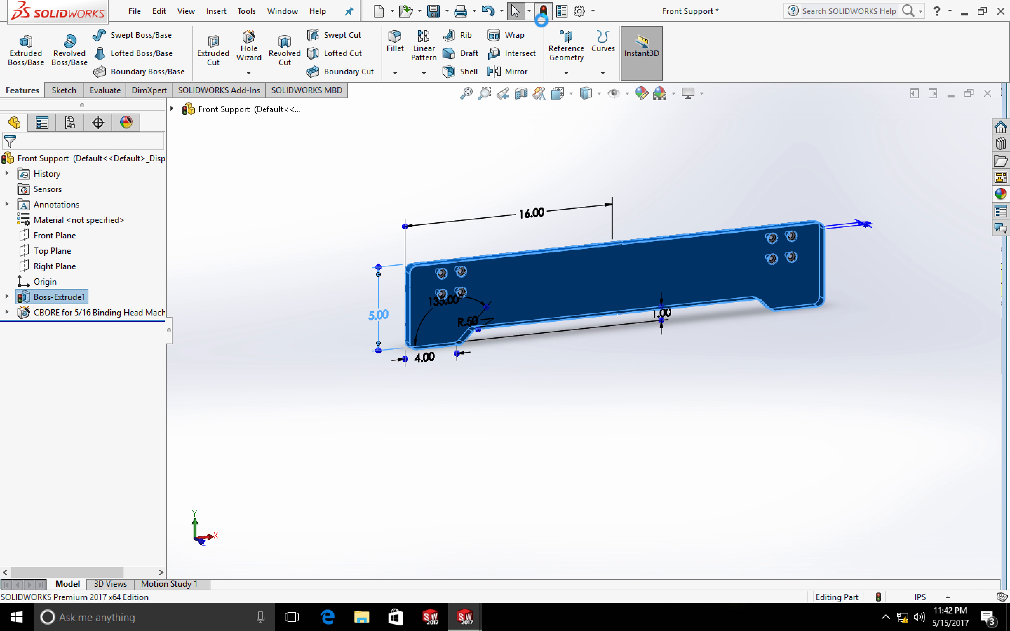
scroll(562, 221, up, 2)
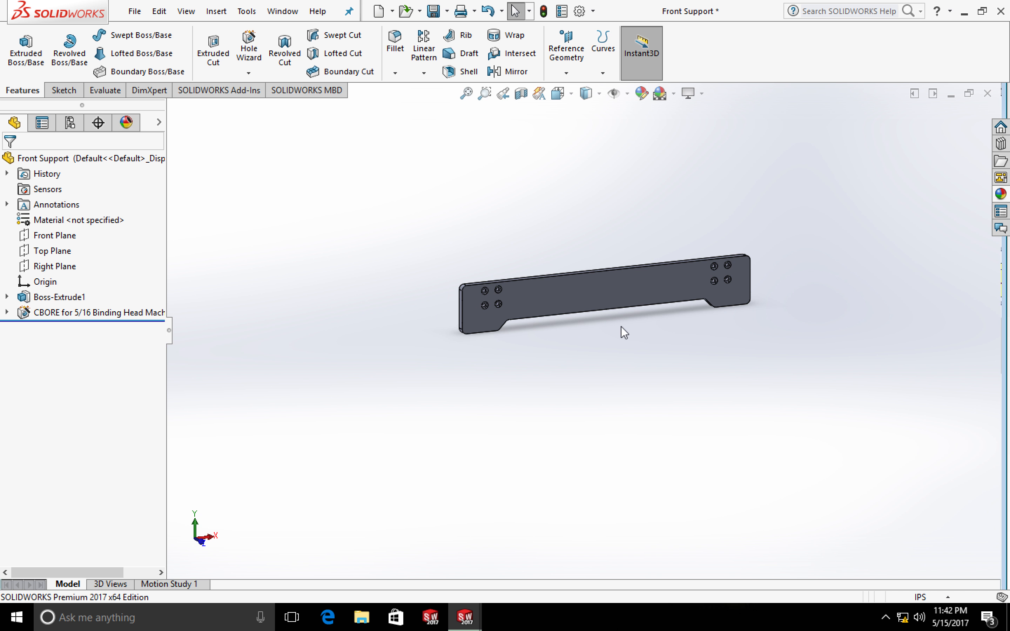
scroll(621, 326, down, 2)
click(465, 617)
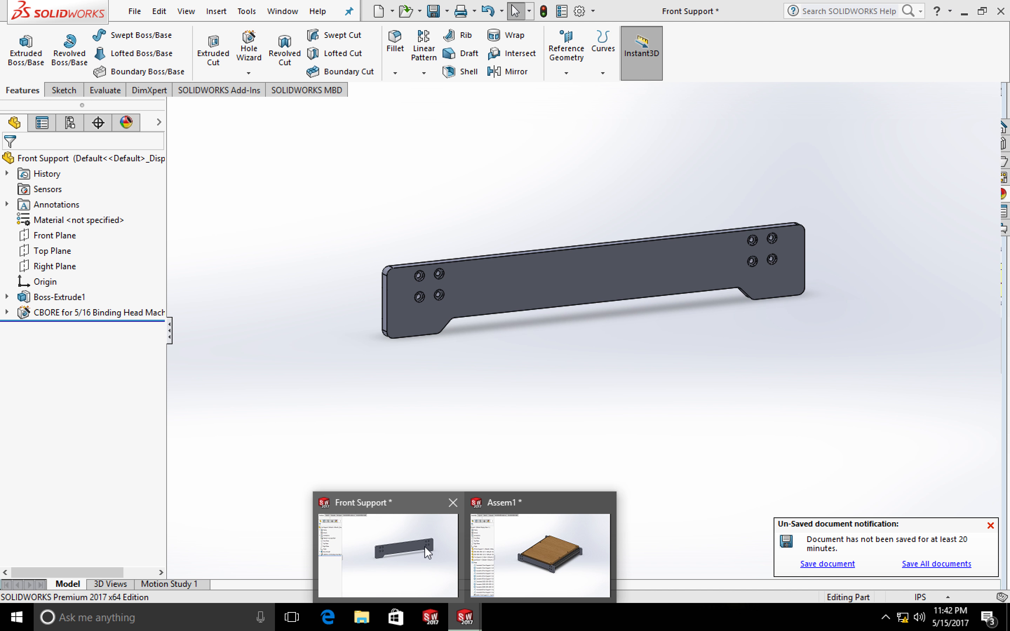
click(663, 364)
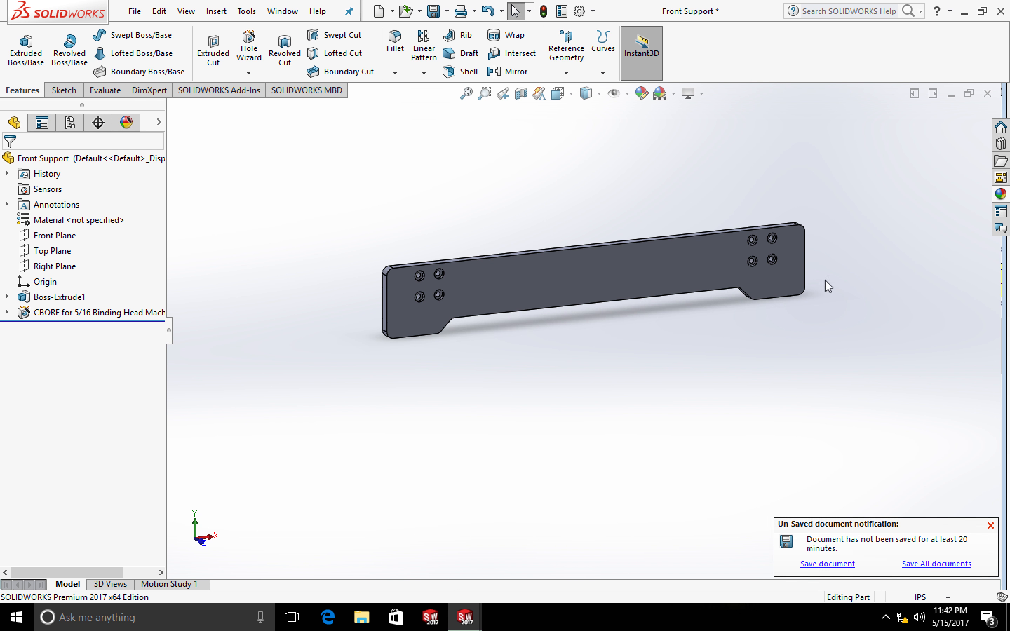
Apply the dark powdercoat appearance from the painted powder coat finishes to the whole body of the front support.
click(1000, 194)
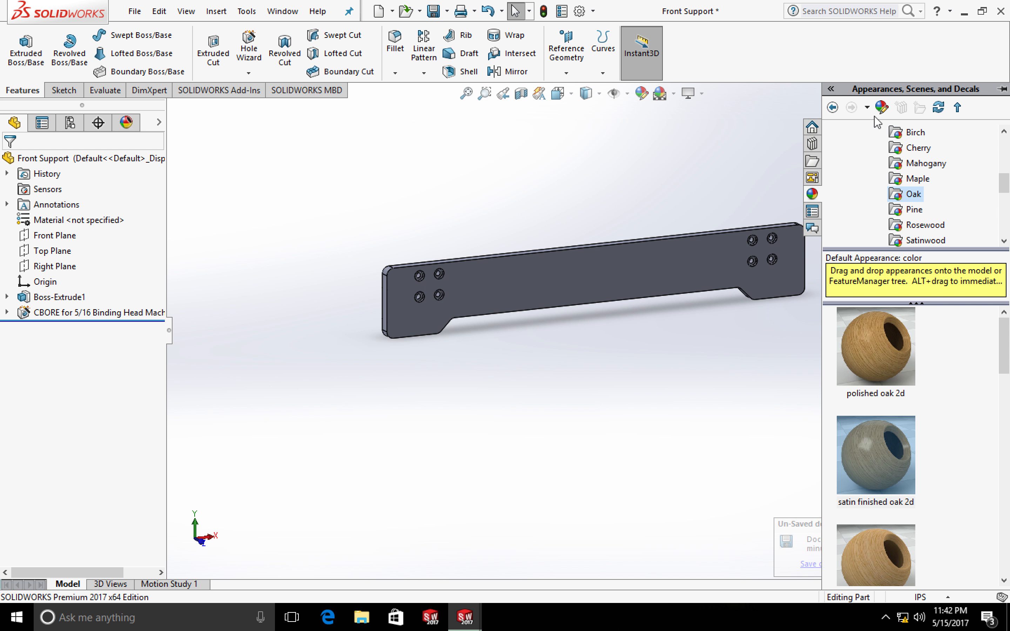
drag(1004, 183, 1003, 159)
click(847, 210)
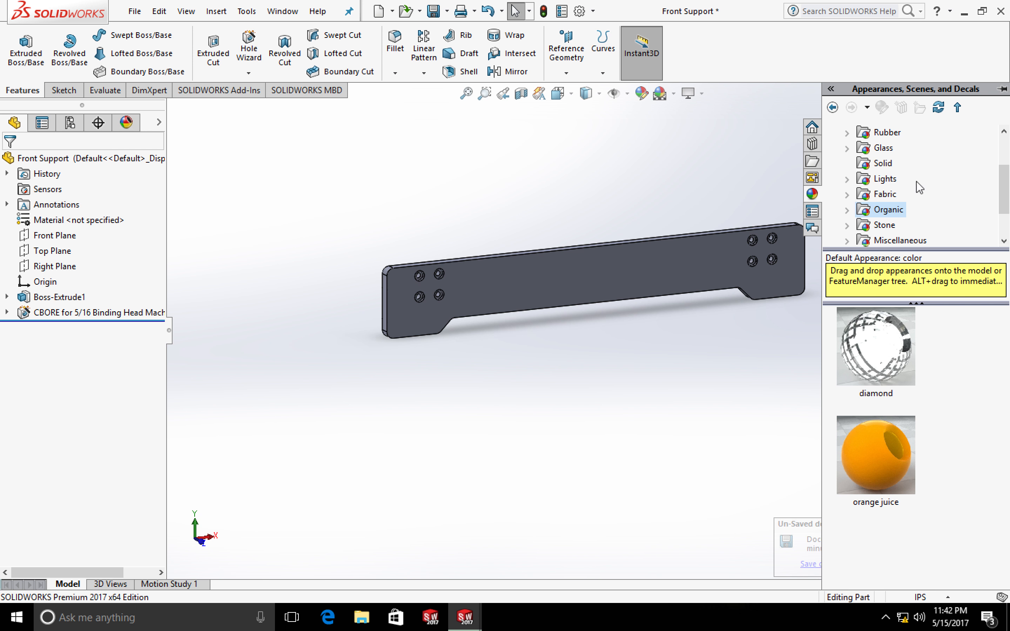
drag(1004, 184, 1004, 156)
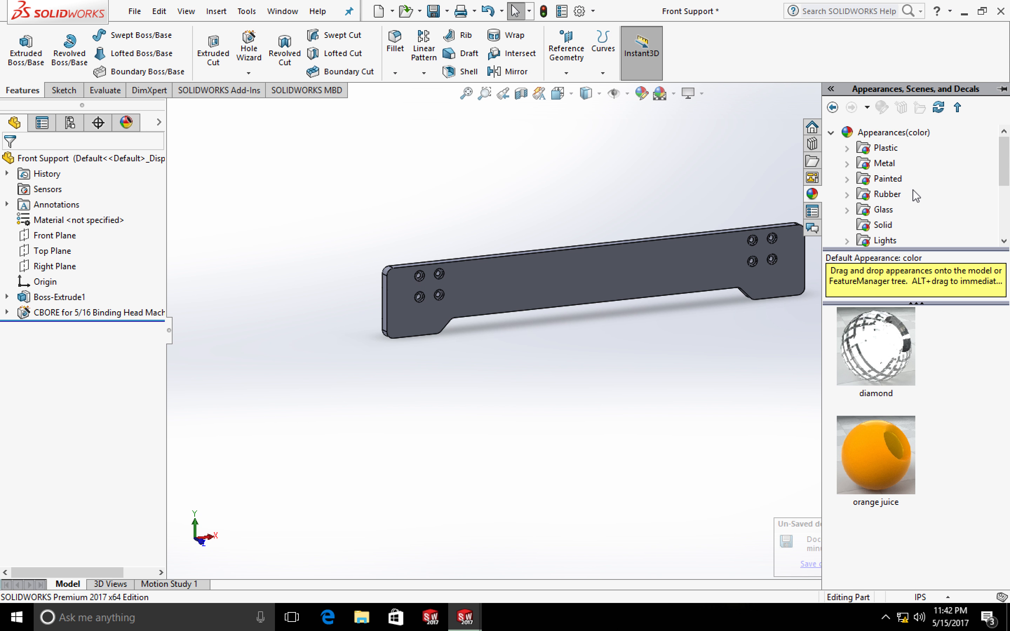
click(847, 179)
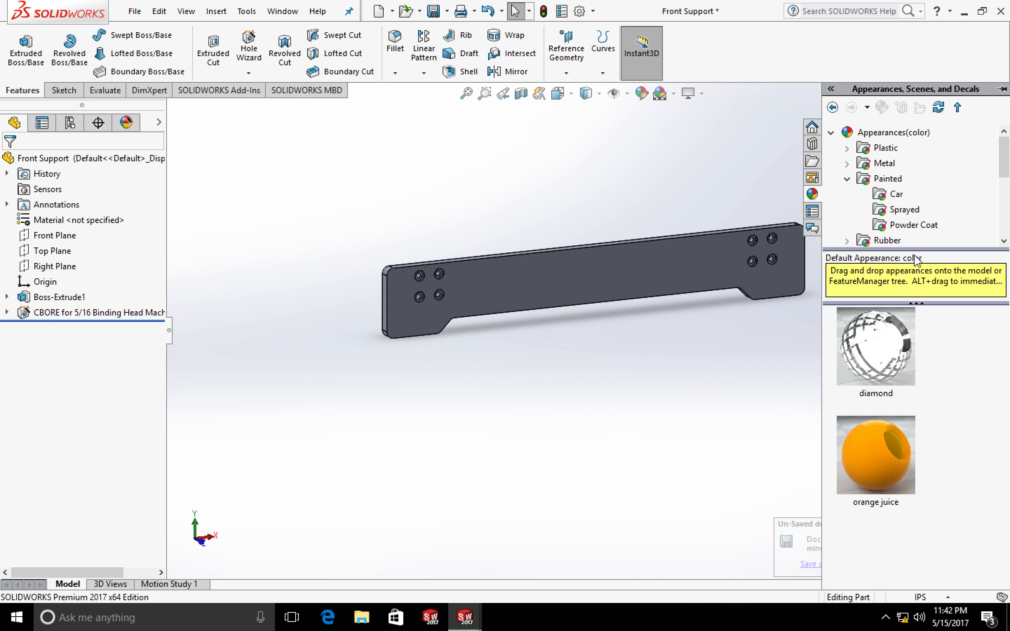
click(912, 225)
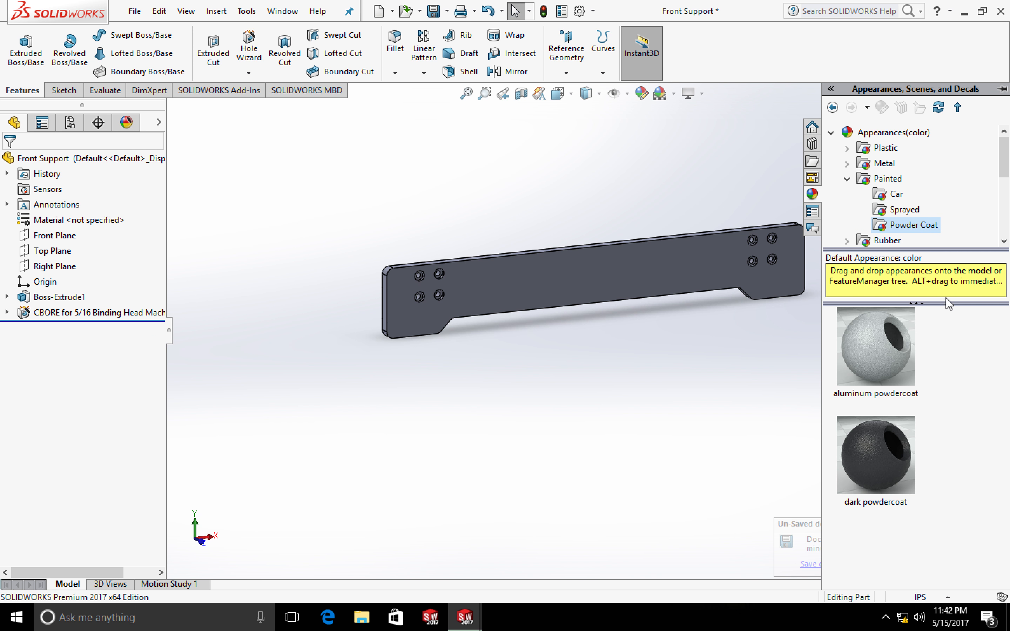
drag(878, 445, 632, 261)
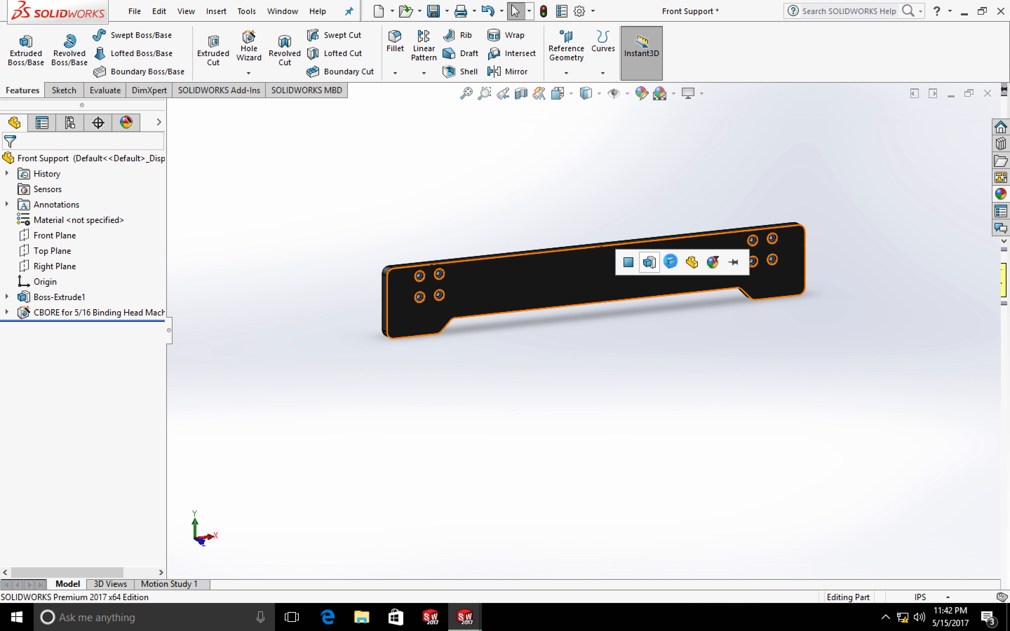
click(669, 265)
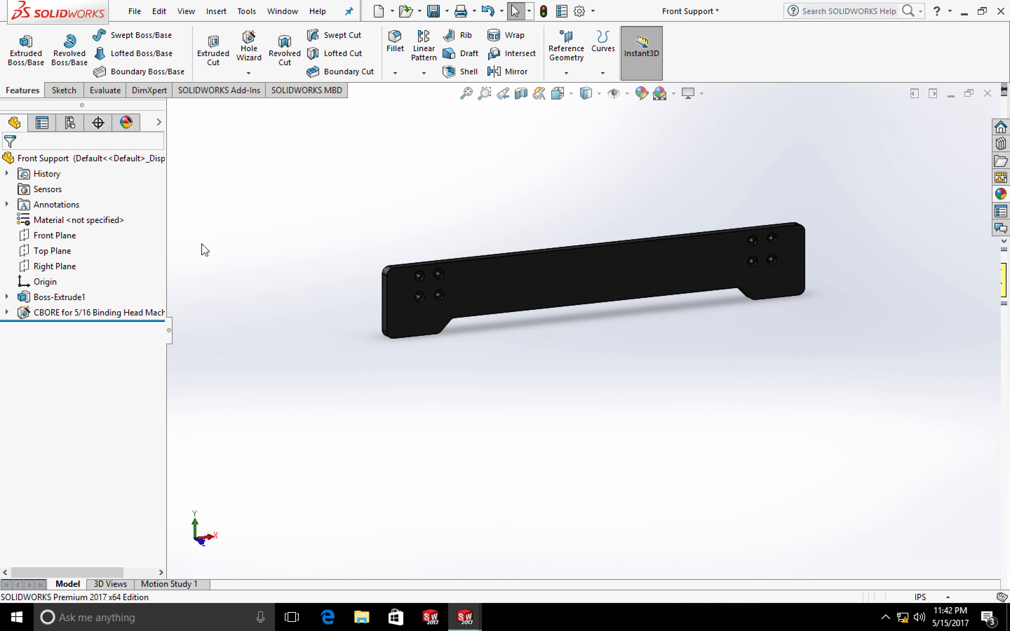
Edit the support's dark powdercoat appearance and change its color to the standard bright red.
click(121, 124)
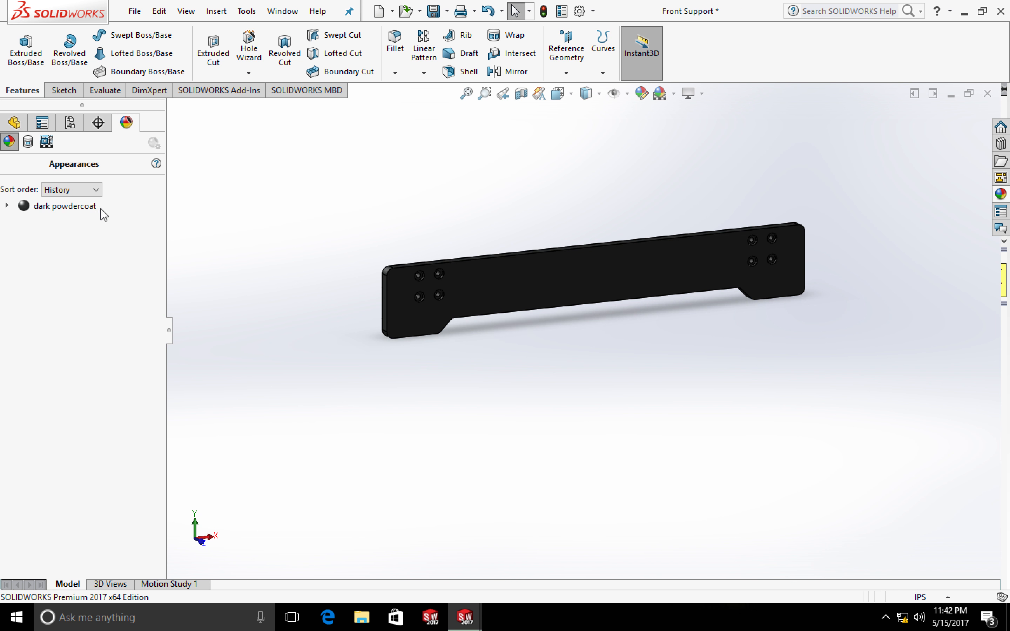
click(7, 206)
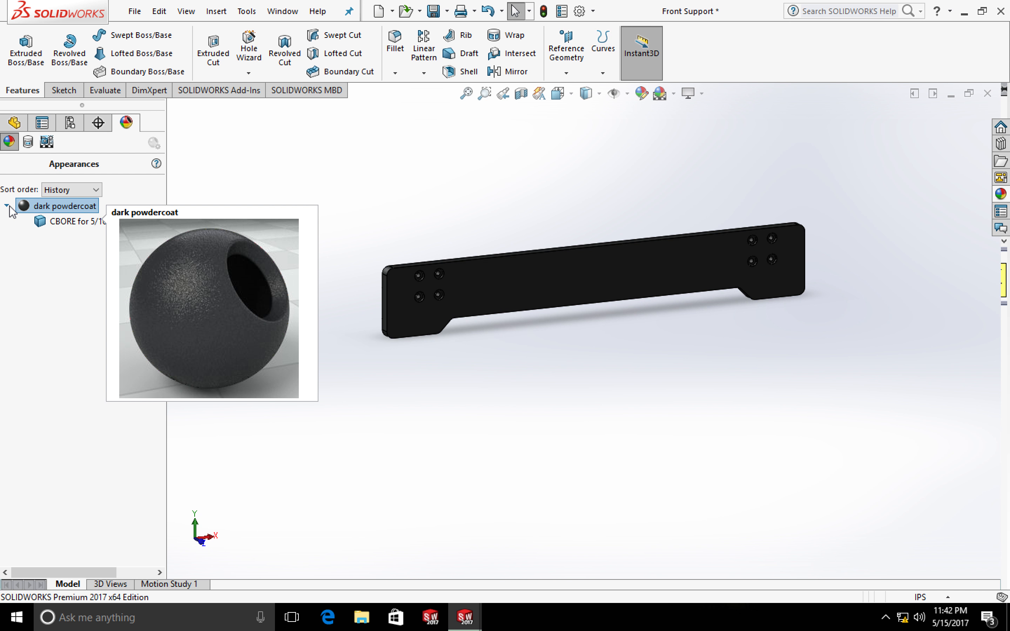
click(7, 206)
click(27, 206)
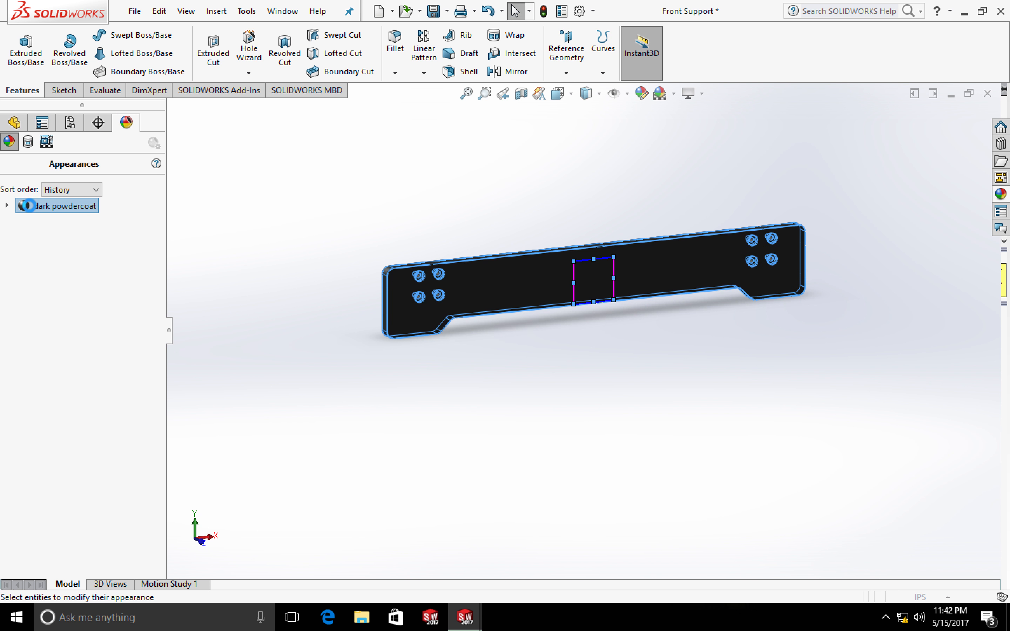
double_click(27, 205)
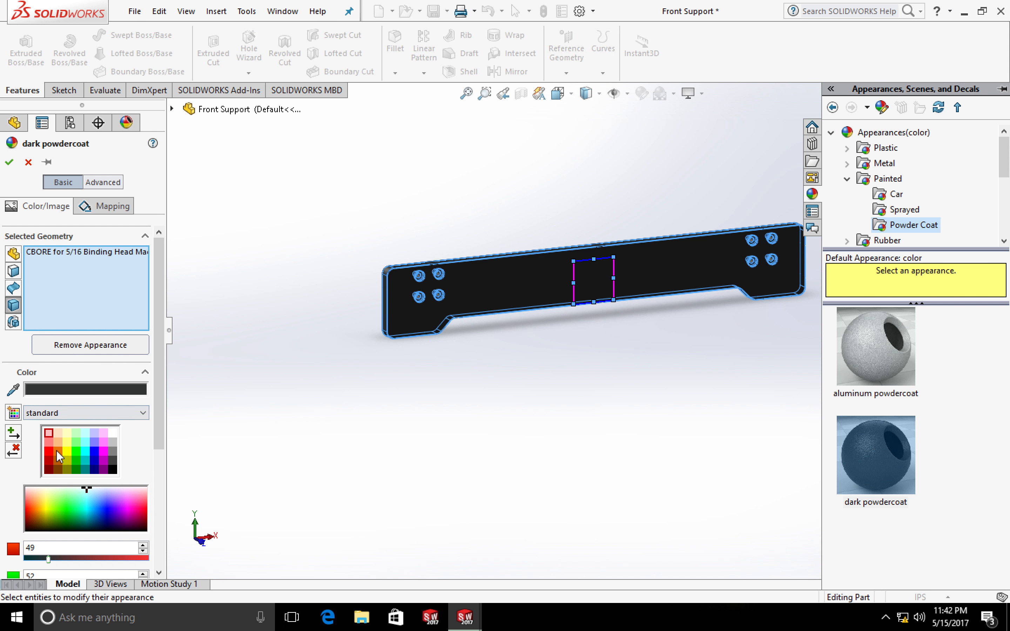
click(68, 451)
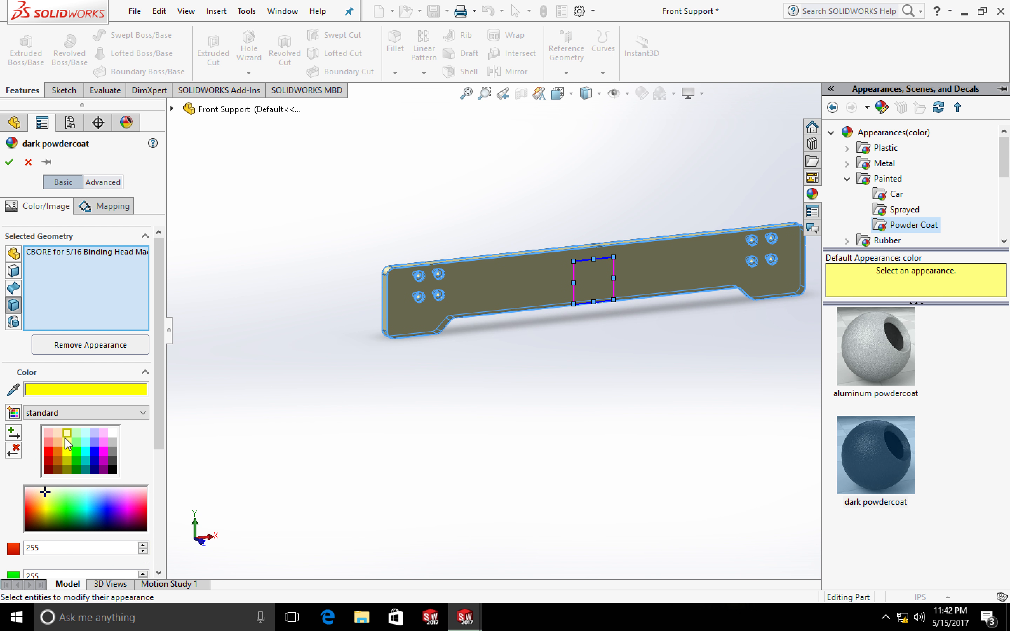
click(49, 451)
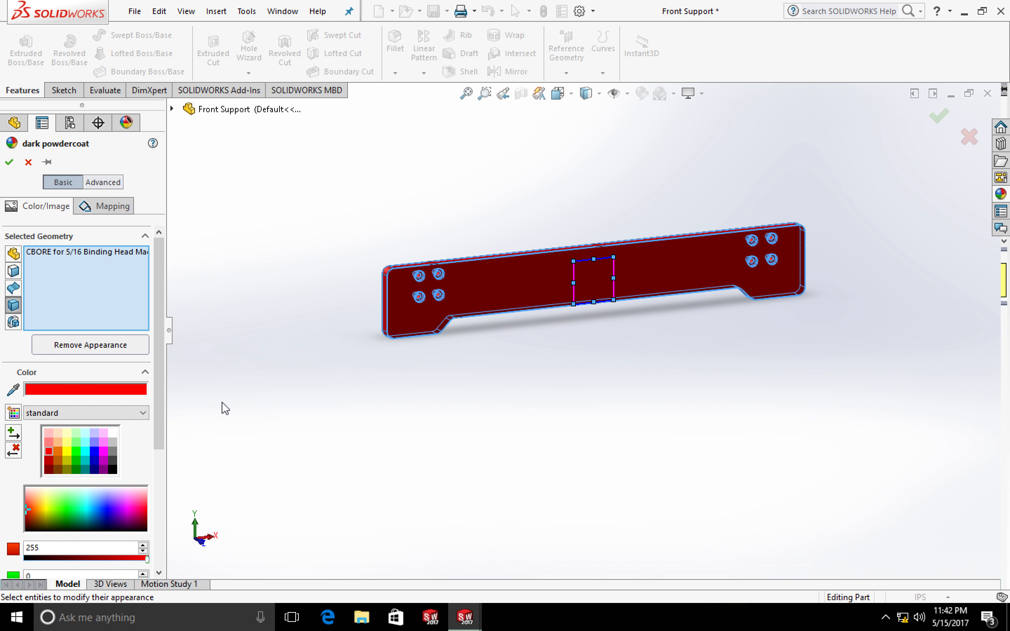
click(10, 162)
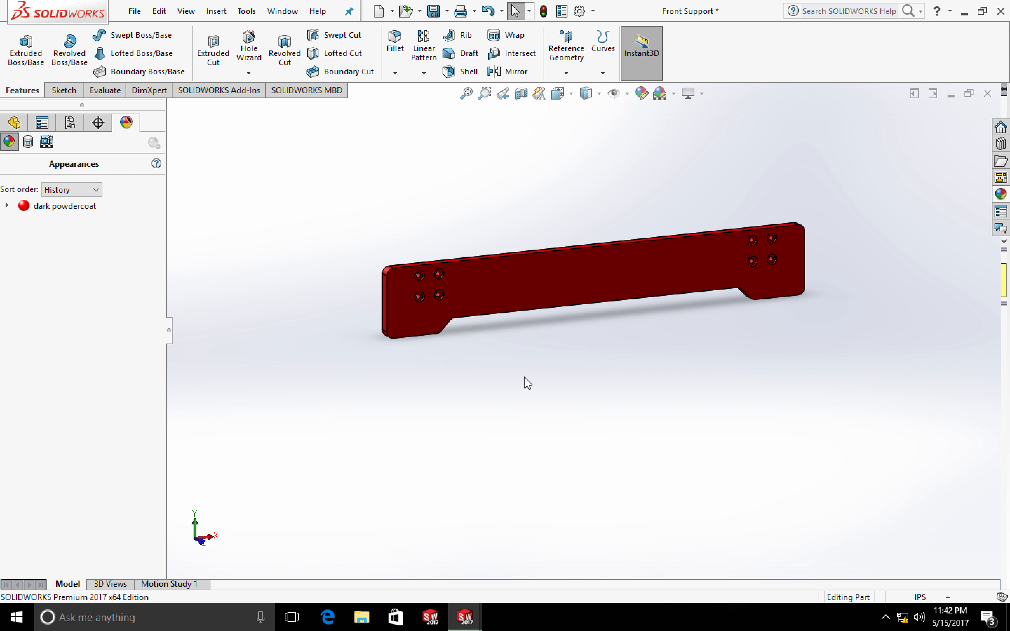
scroll(533, 359, up, 2)
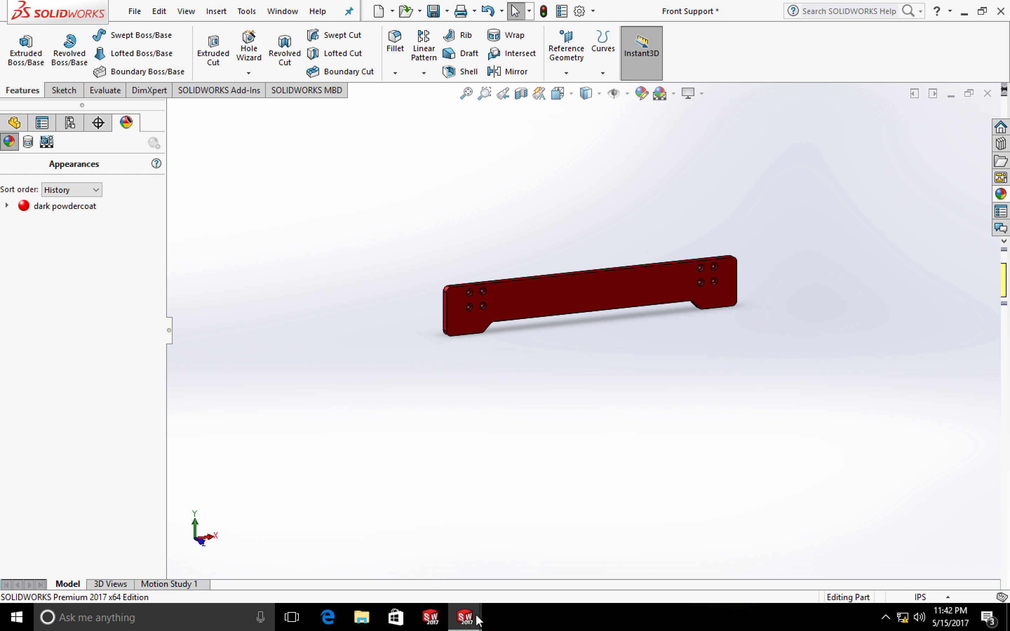
Switch to the Assem1 assembly window to update it with the modified front support.
mouse_move(465, 618)
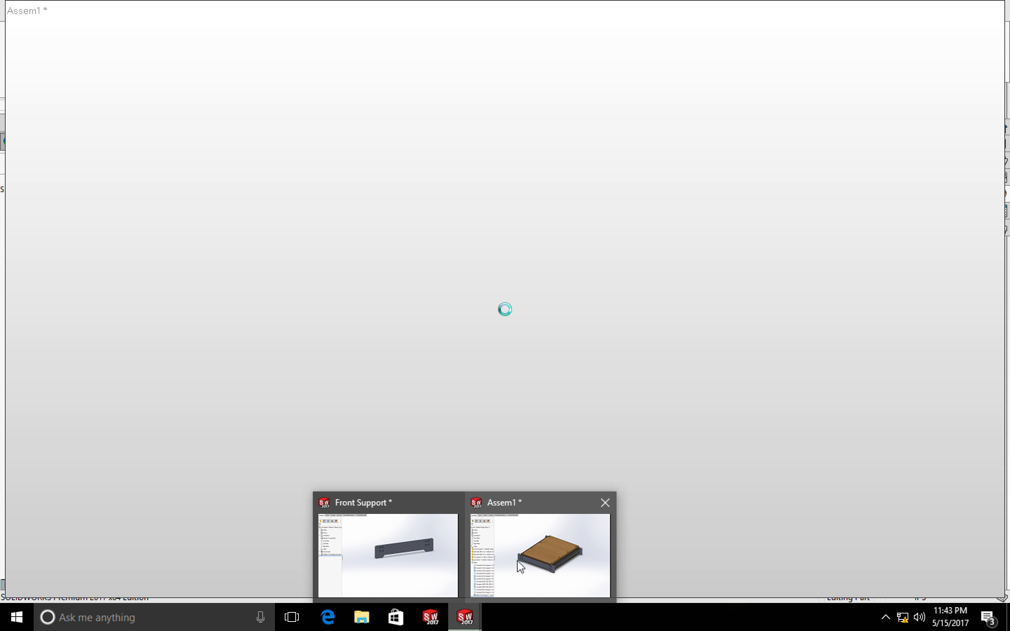
click(517, 561)
scroll(484, 548, down, 1)
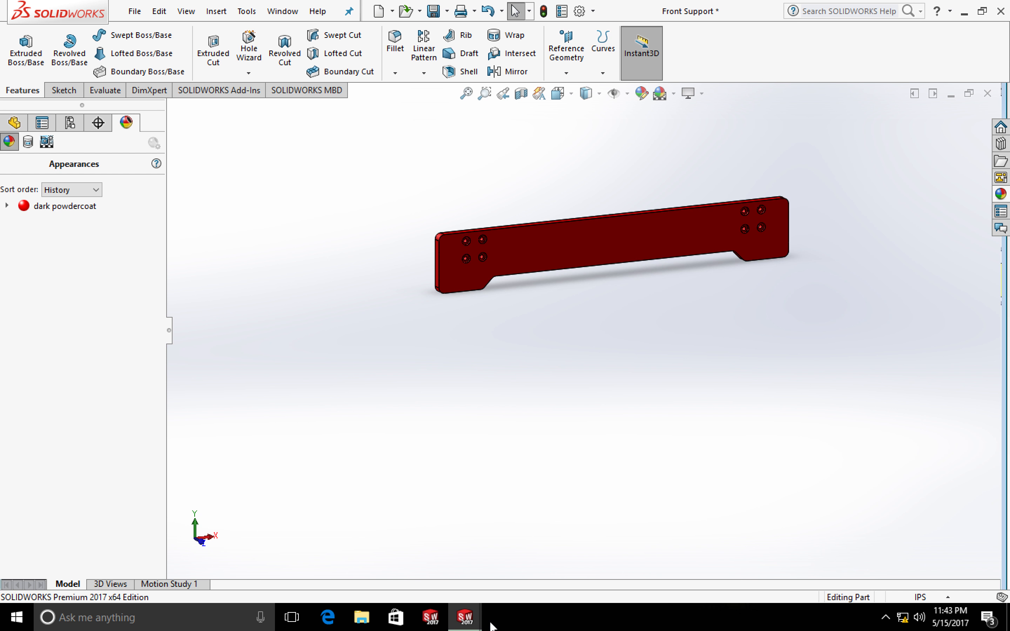
mouse_move(465, 617)
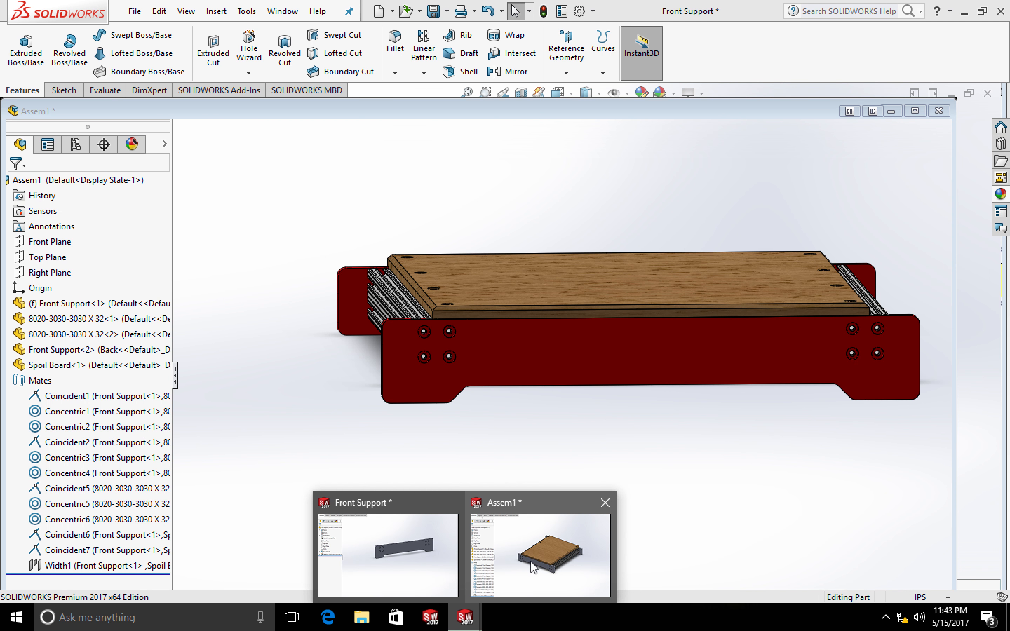
click(530, 561)
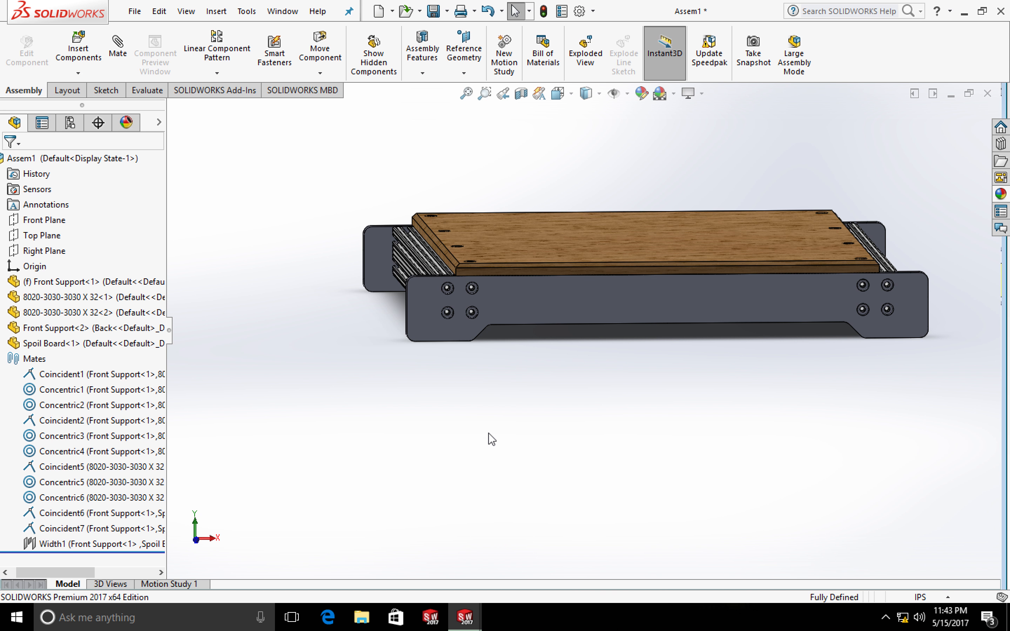
Examine the assembly from above and from the front, checking the supports' height and finish against the spoil board and rails.
middle_drag(503, 389, 484, 498)
key(Escape)
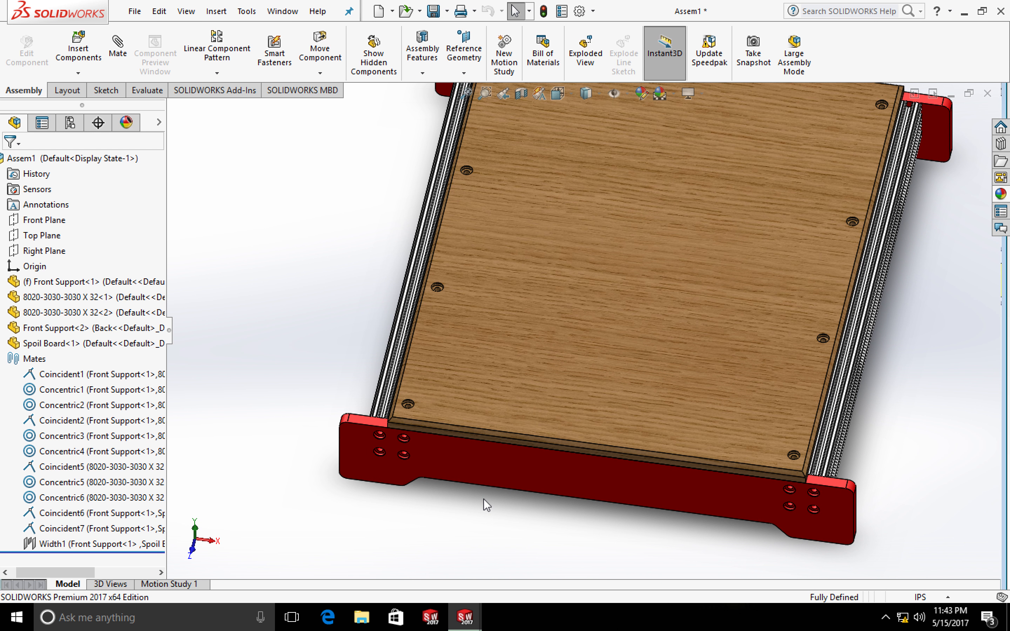
scroll(449, 467, down, 5)
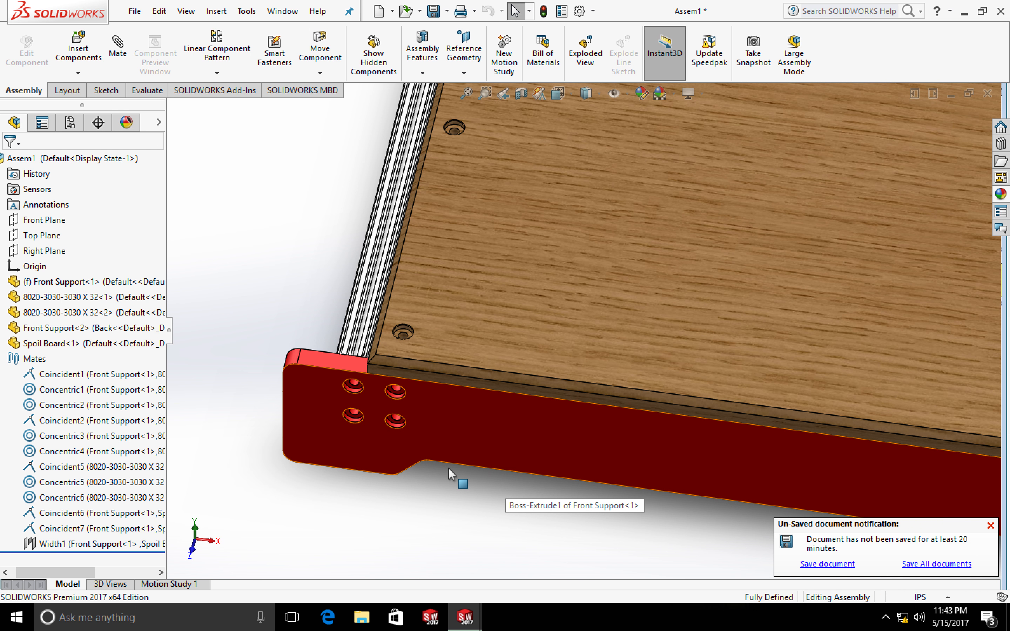
scroll(448, 468, up, 5)
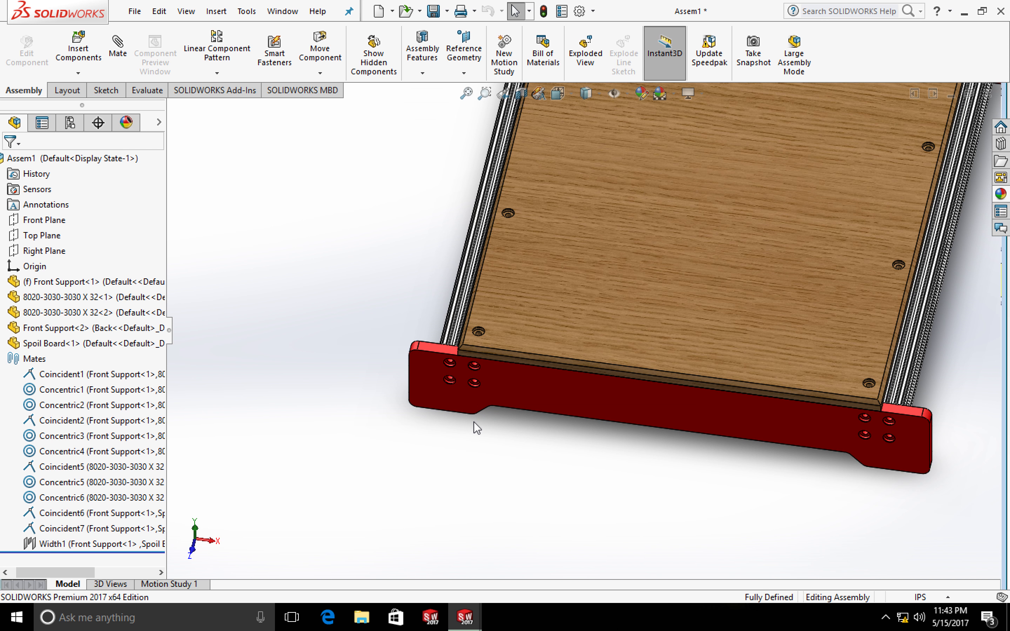
scroll(474, 422, down, 2)
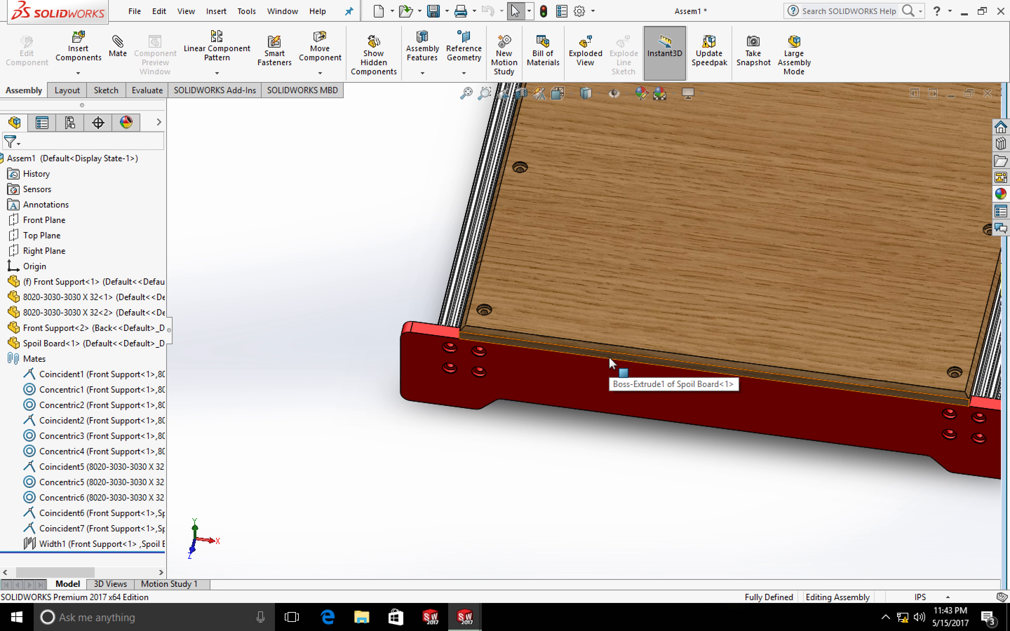
scroll(610, 357, down, 2)
scroll(611, 355, up, 5)
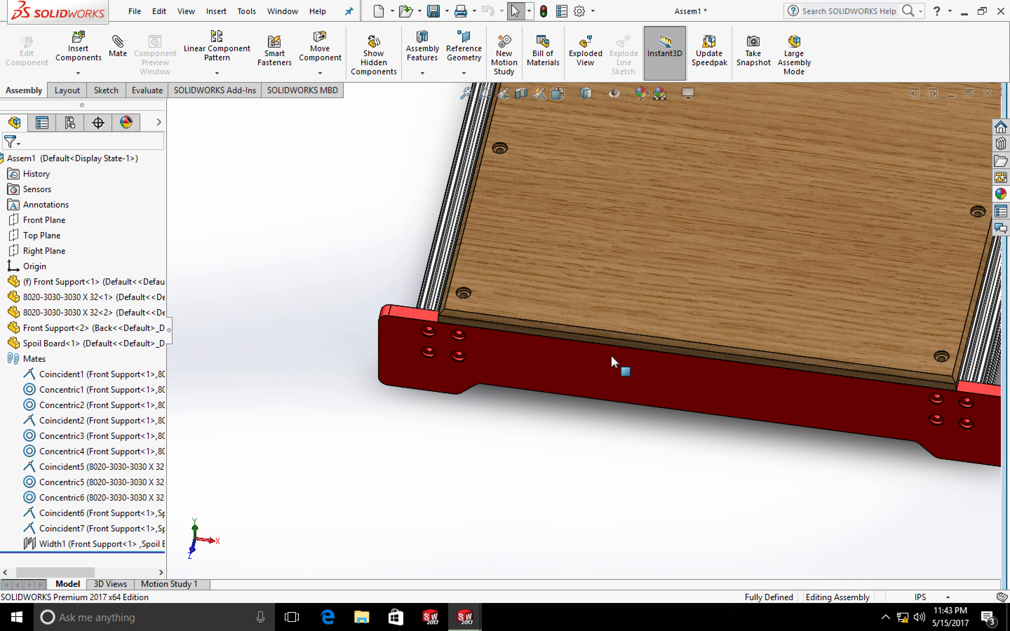
scroll(626, 326, up, 3)
scroll(643, 298, down, 3)
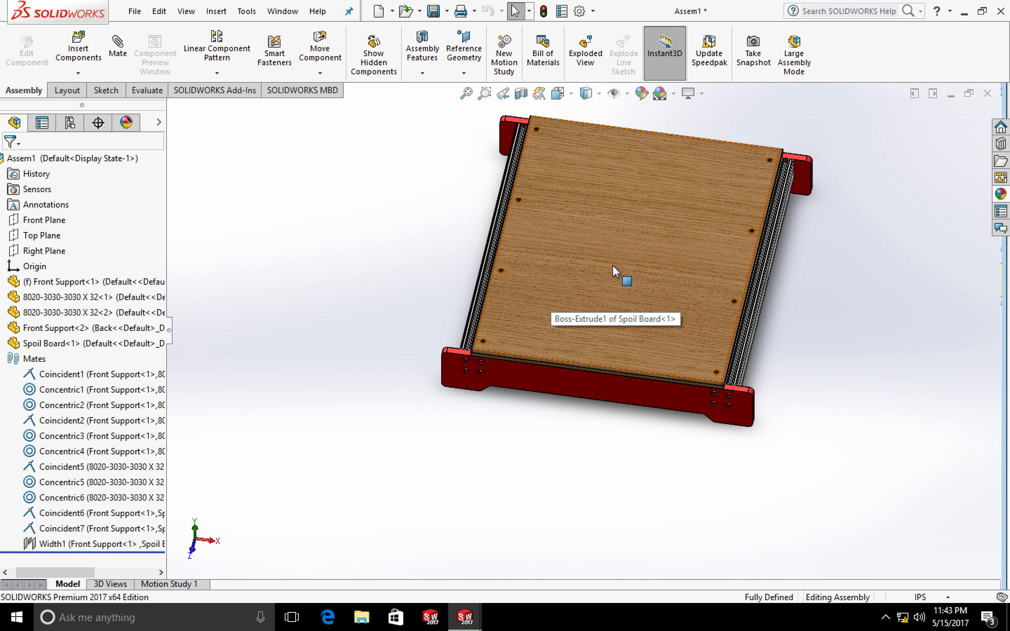
scroll(584, 455, up, 2)
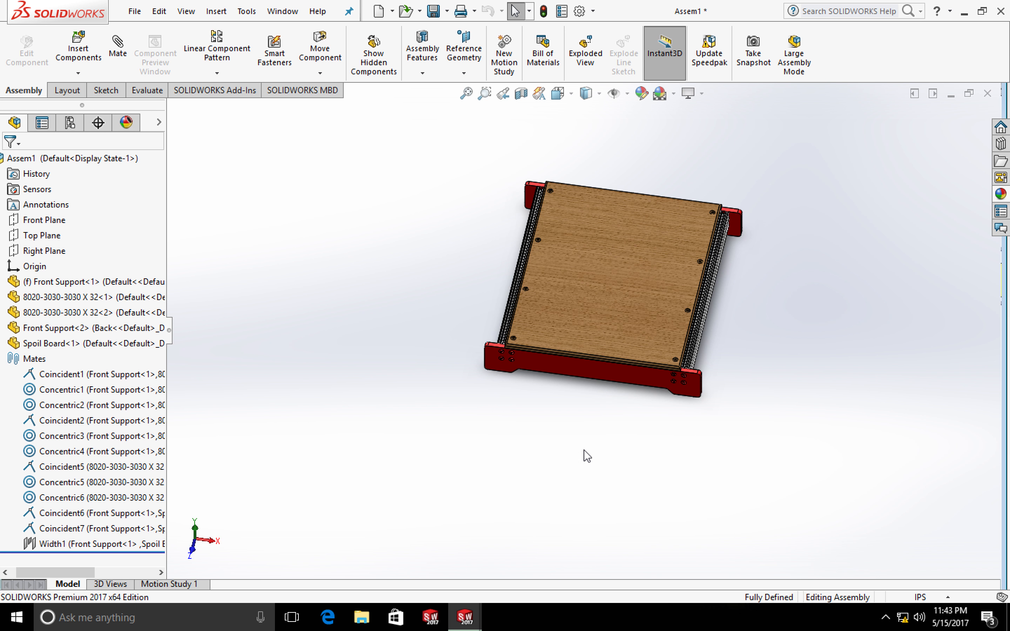
scroll(588, 417, down, 4)
scroll(588, 292, up, 3)
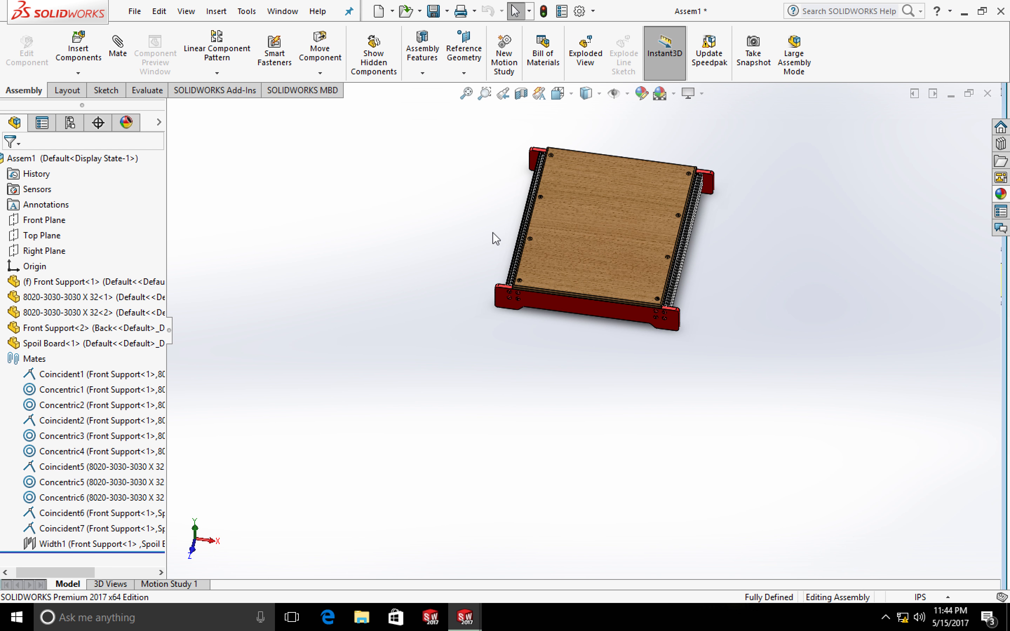
scroll(543, 250, down, 4)
scroll(539, 317, down, 1)
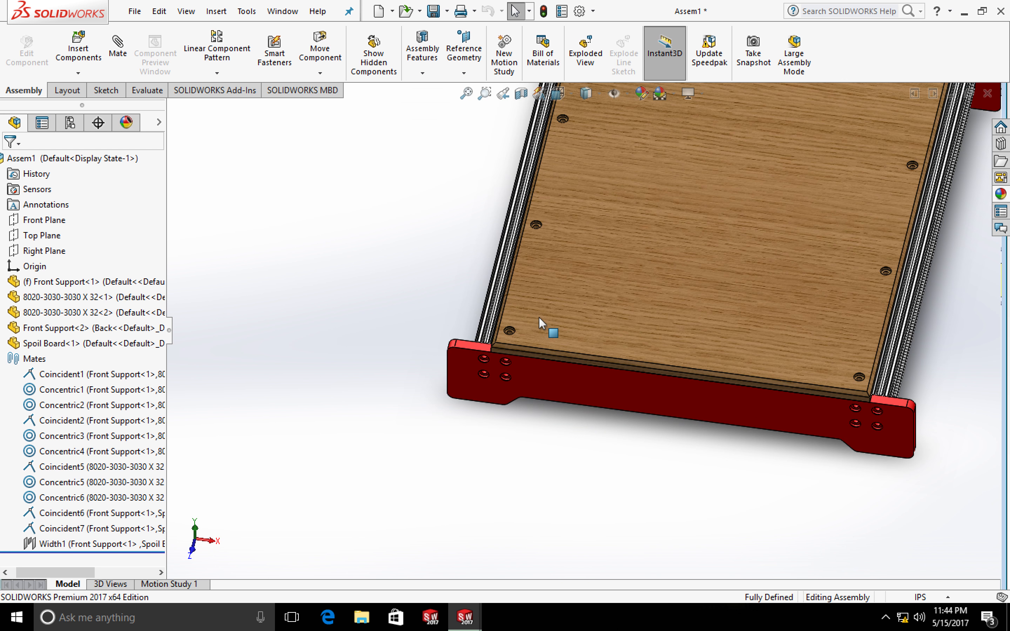
middle_drag(568, 403, 442, 347)
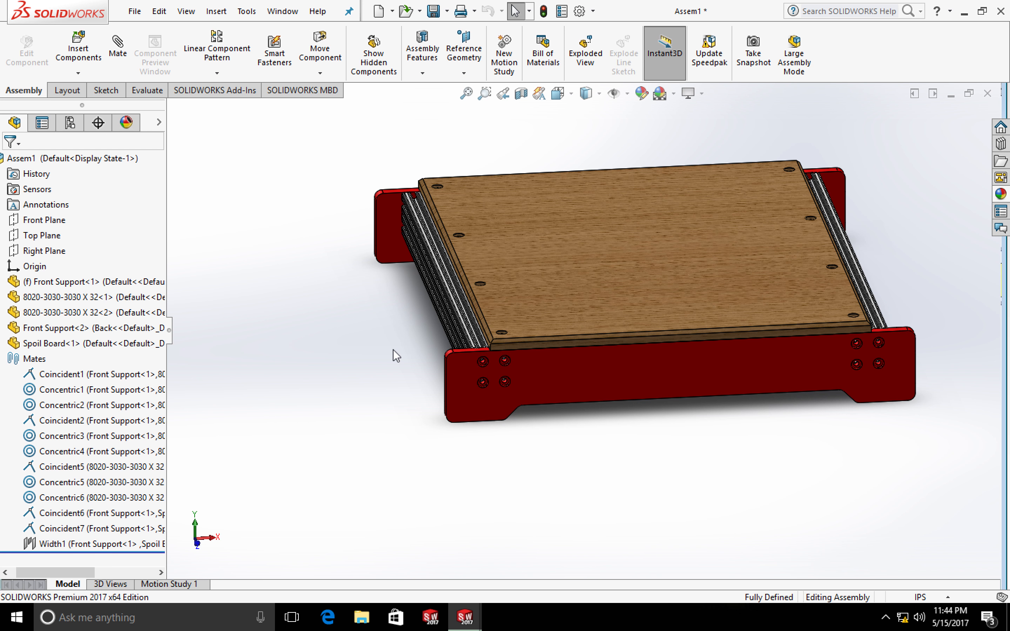